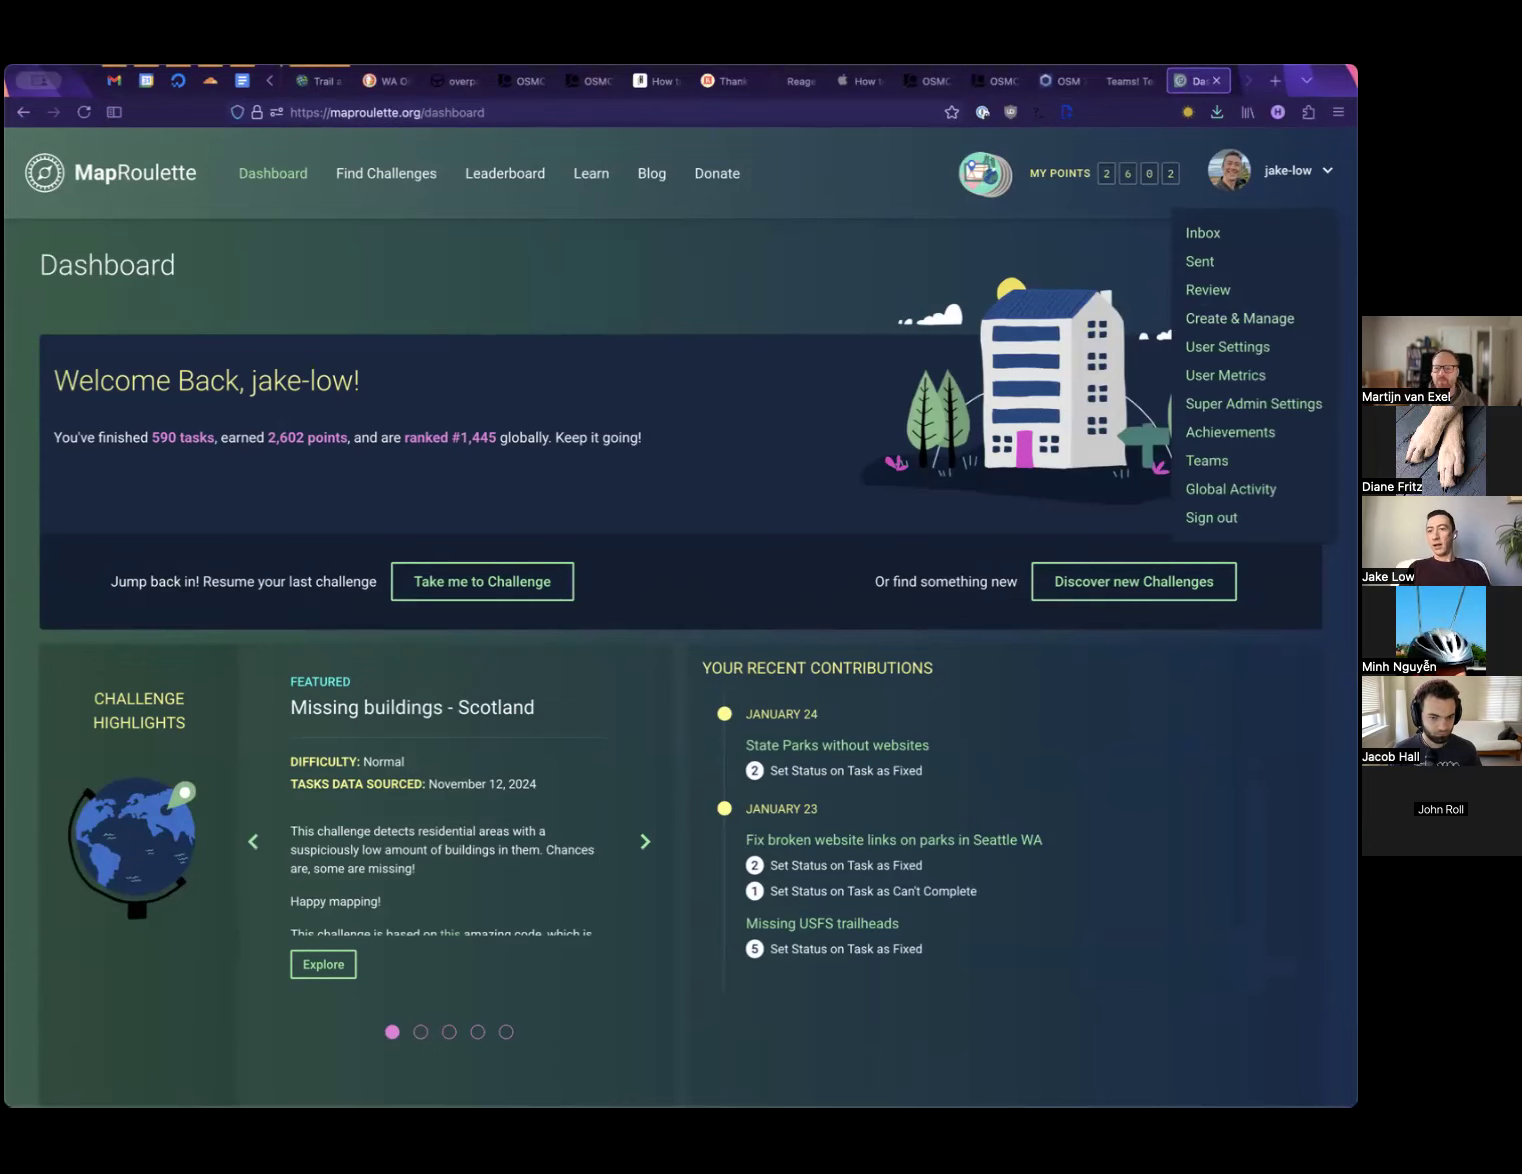
Open the owner's personal challenges project from Create & Manage and start a new challenge in it
key("Escape")
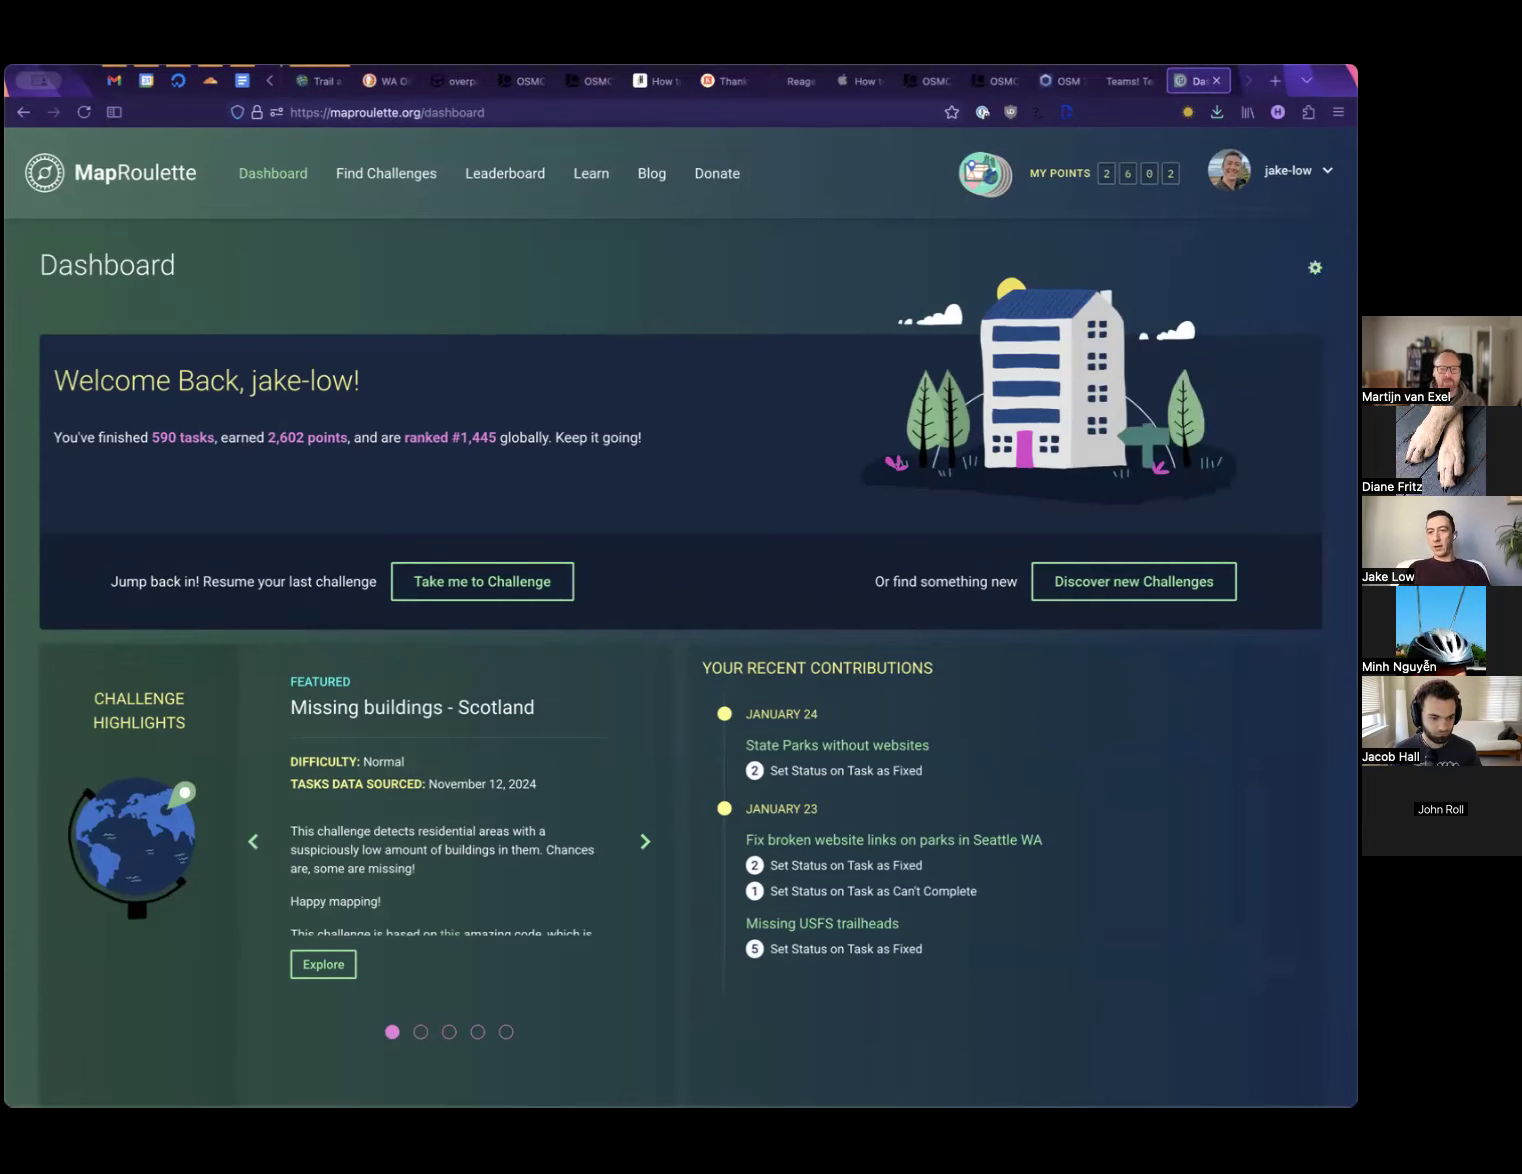
left_click(1298, 171)
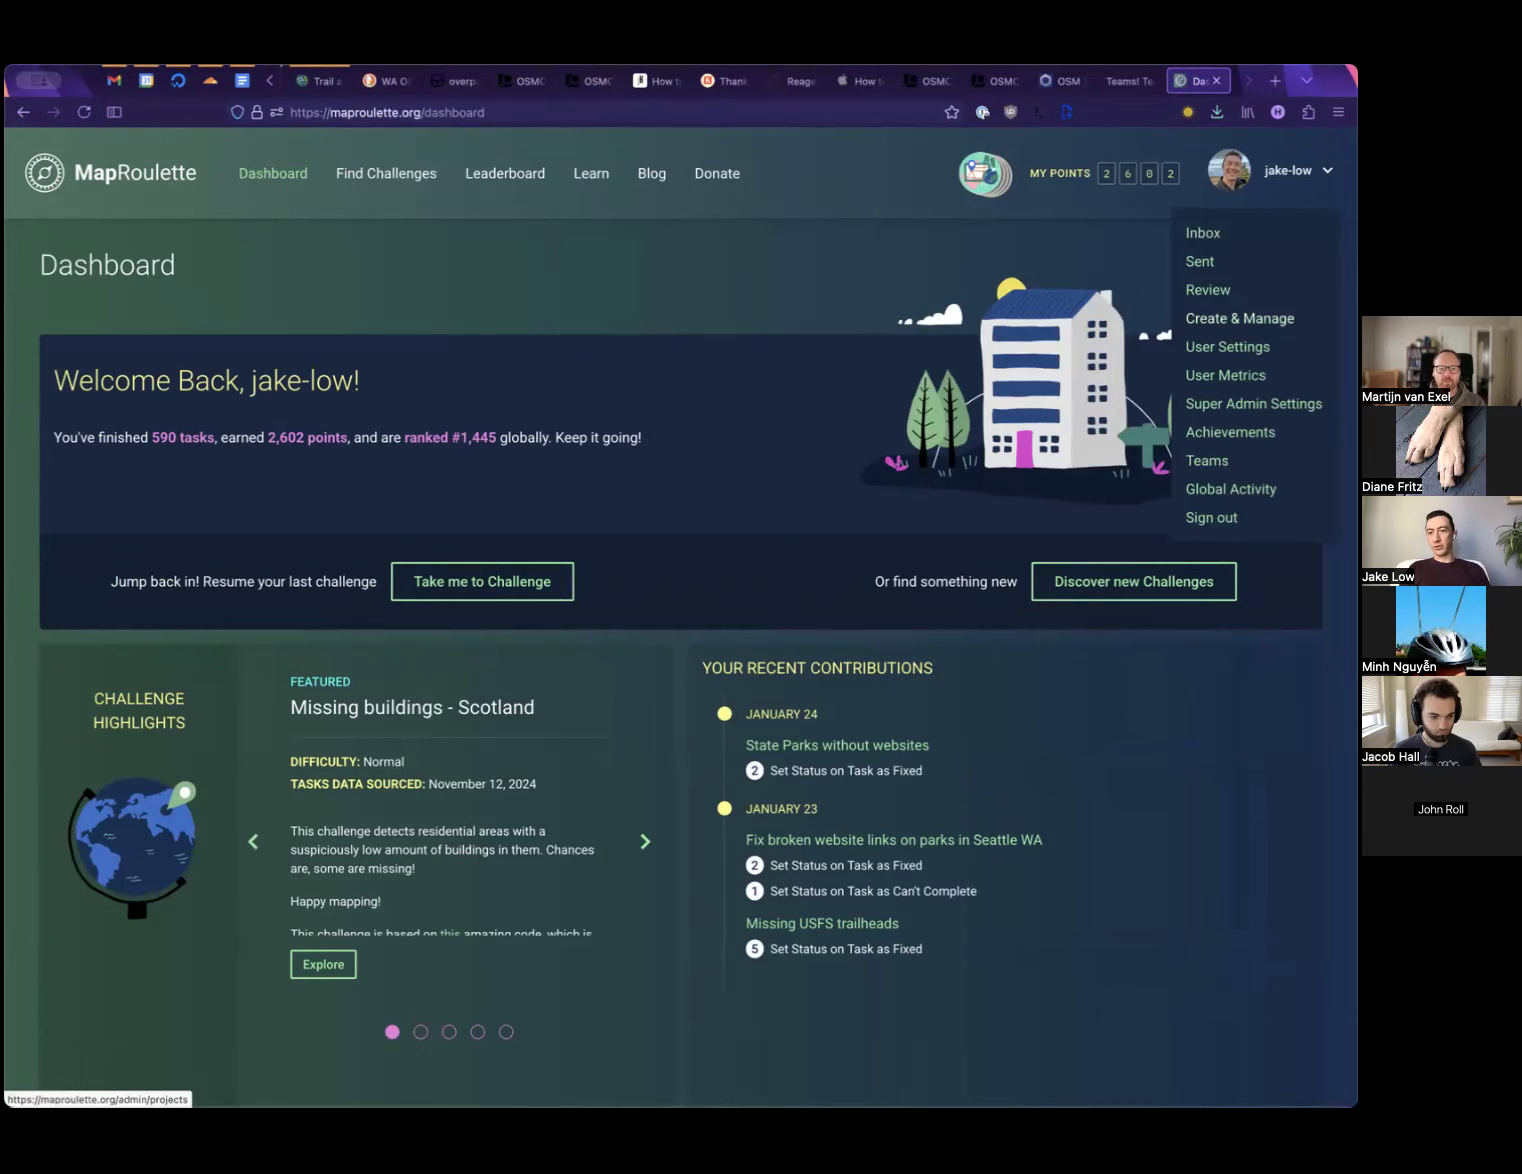
left_click(1240, 318)
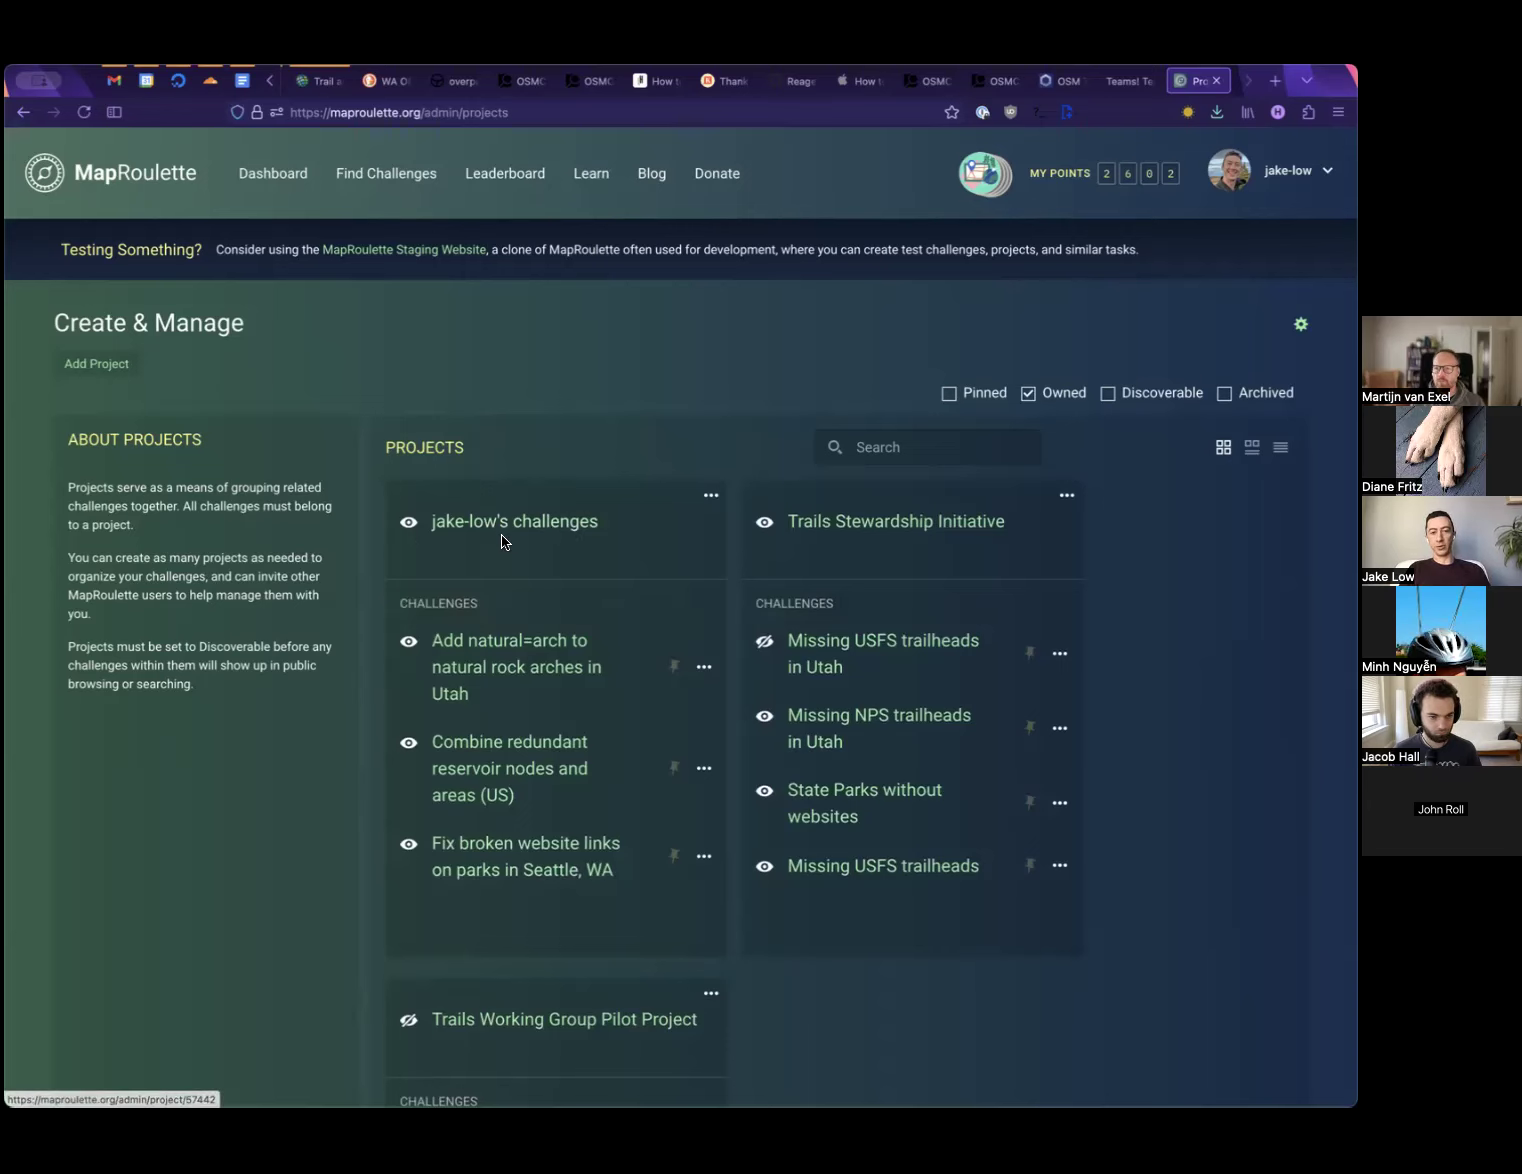
left_click(557, 523)
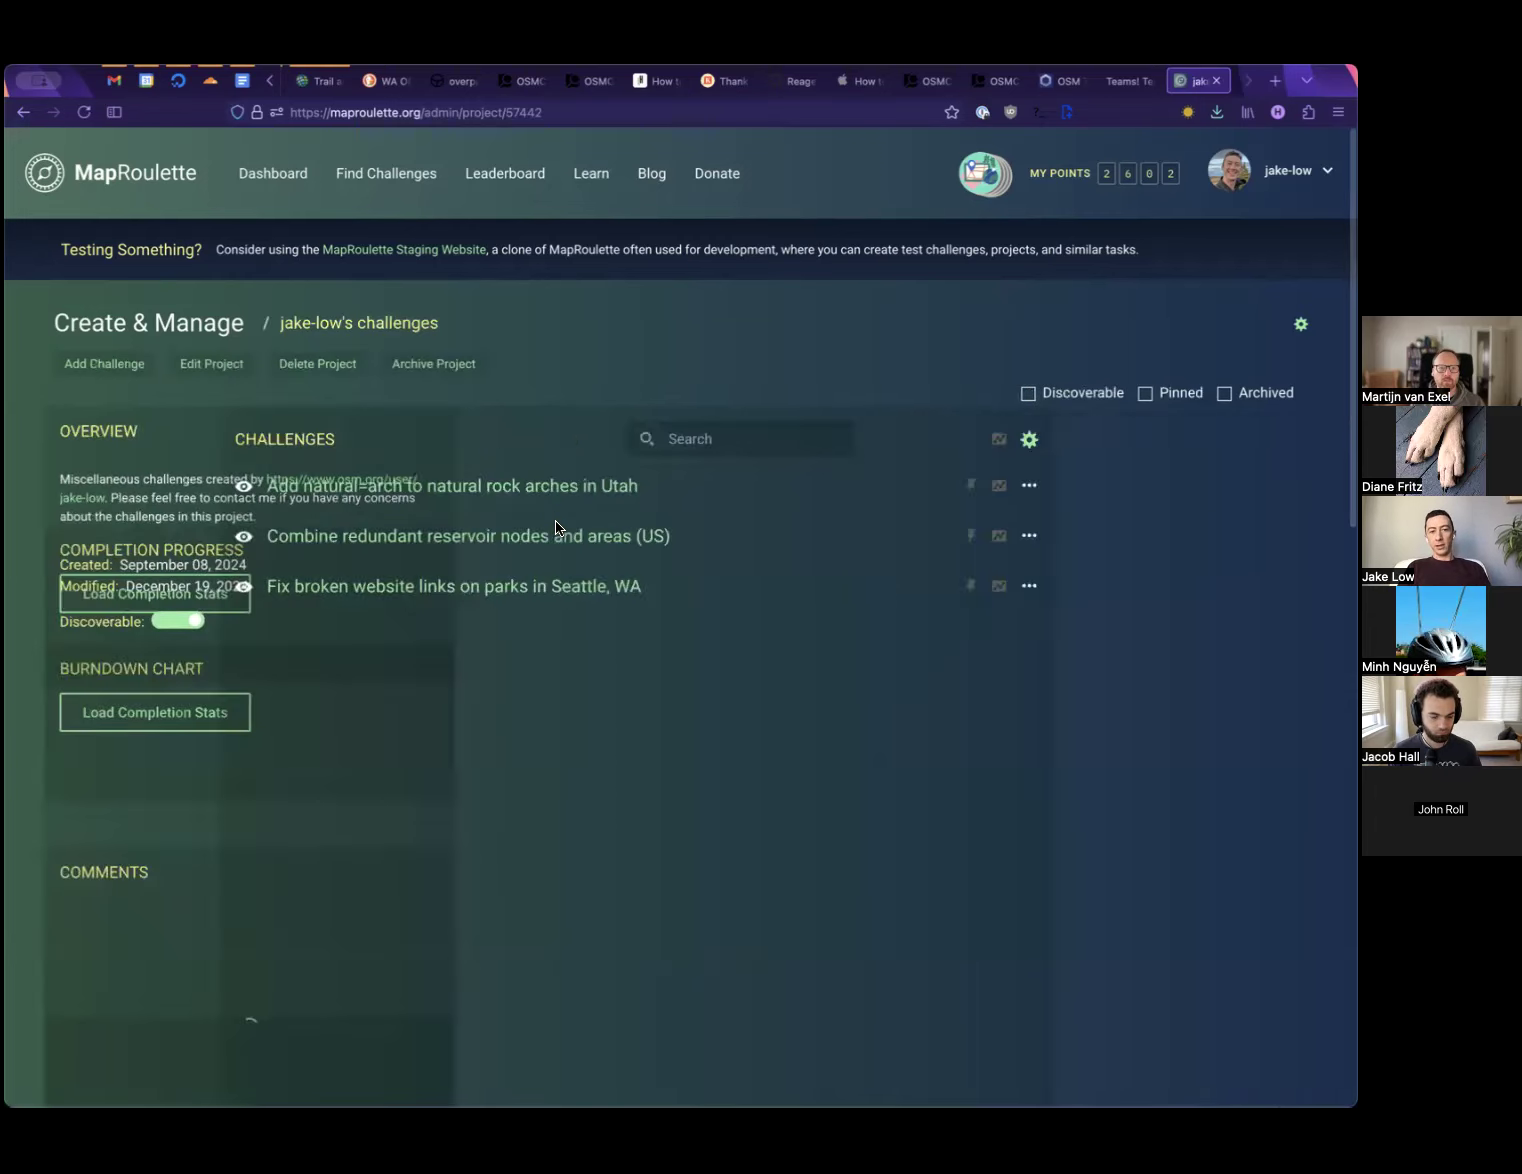
left_click(99, 363)
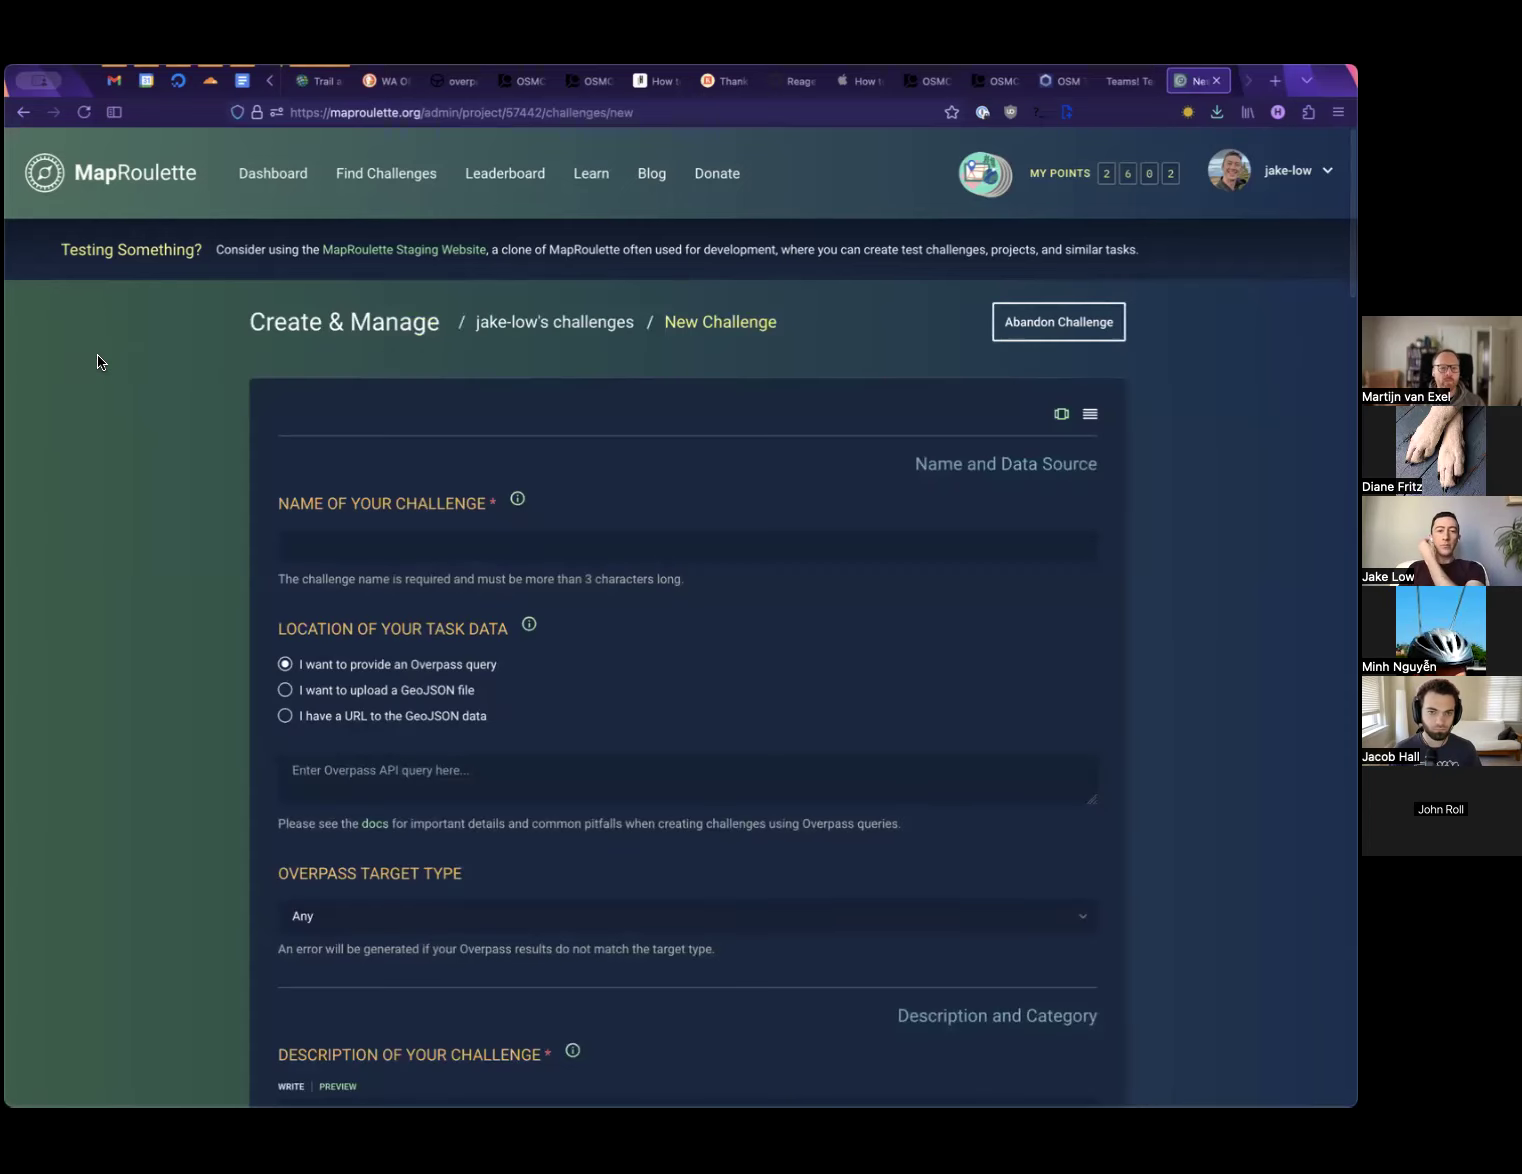
Name the challenge "Park nodes without names" and enlarge the Overpass query box
left_click(376, 554)
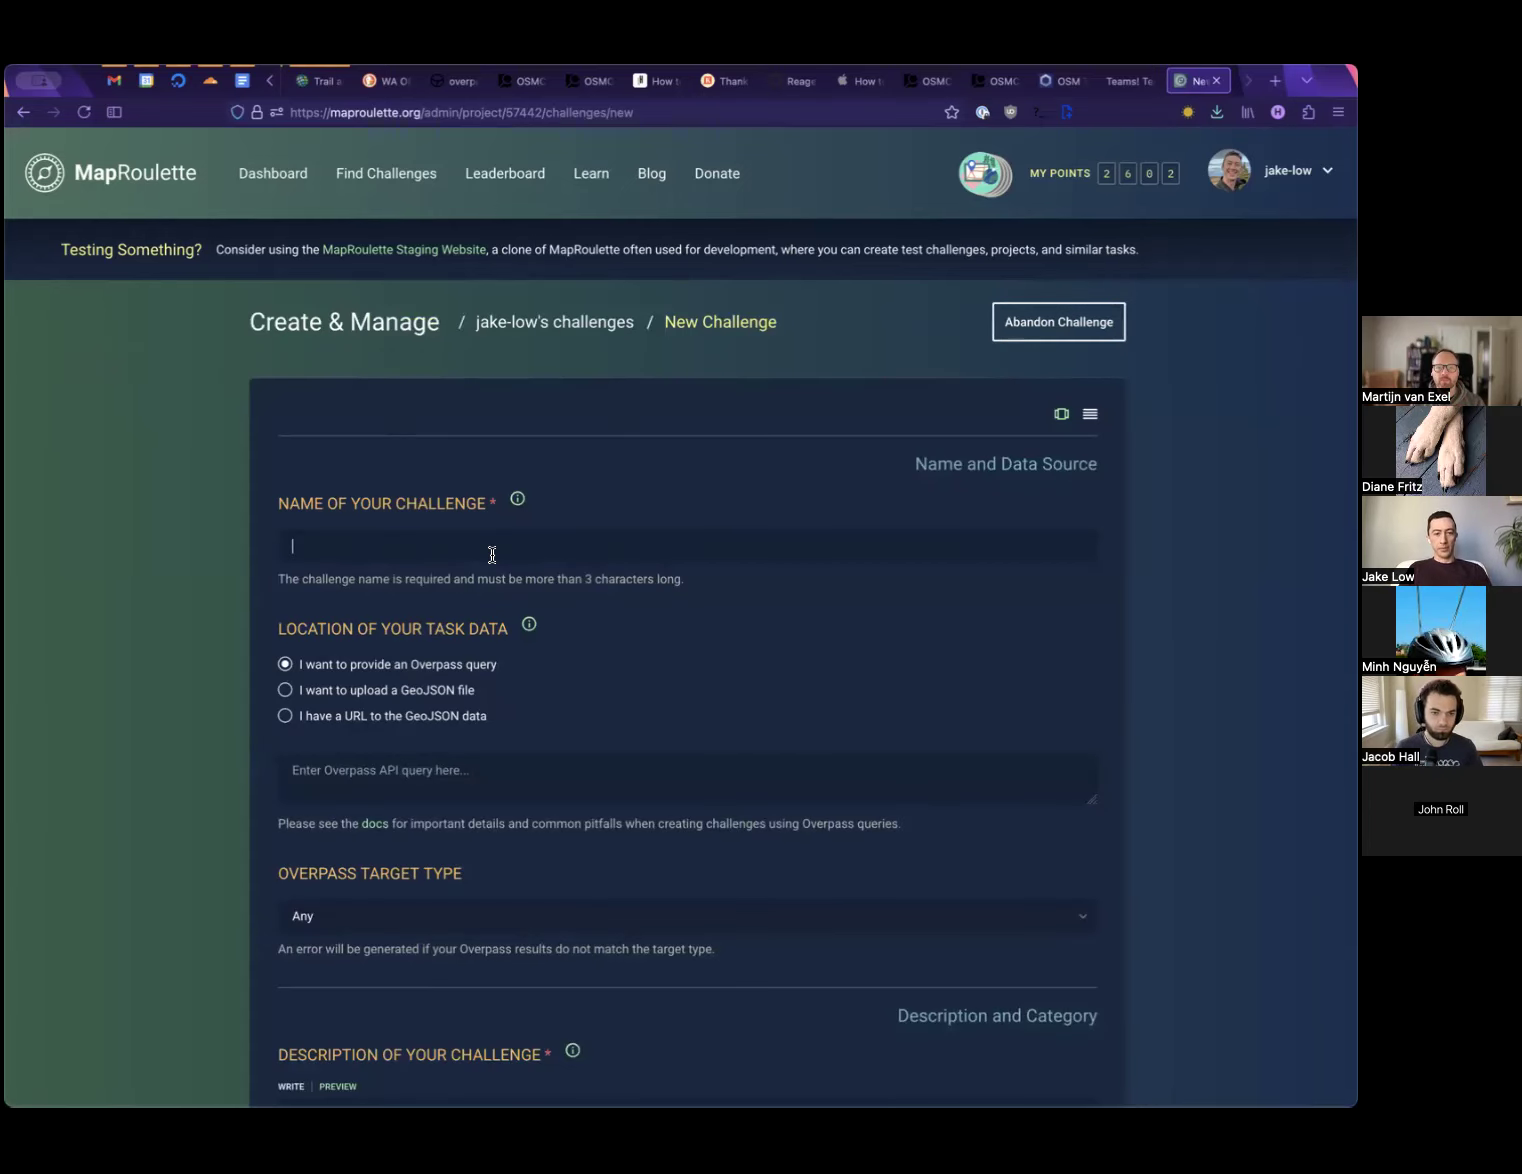
scroll(493, 552, "down", 2)
scroll(491, 557, "down", 1)
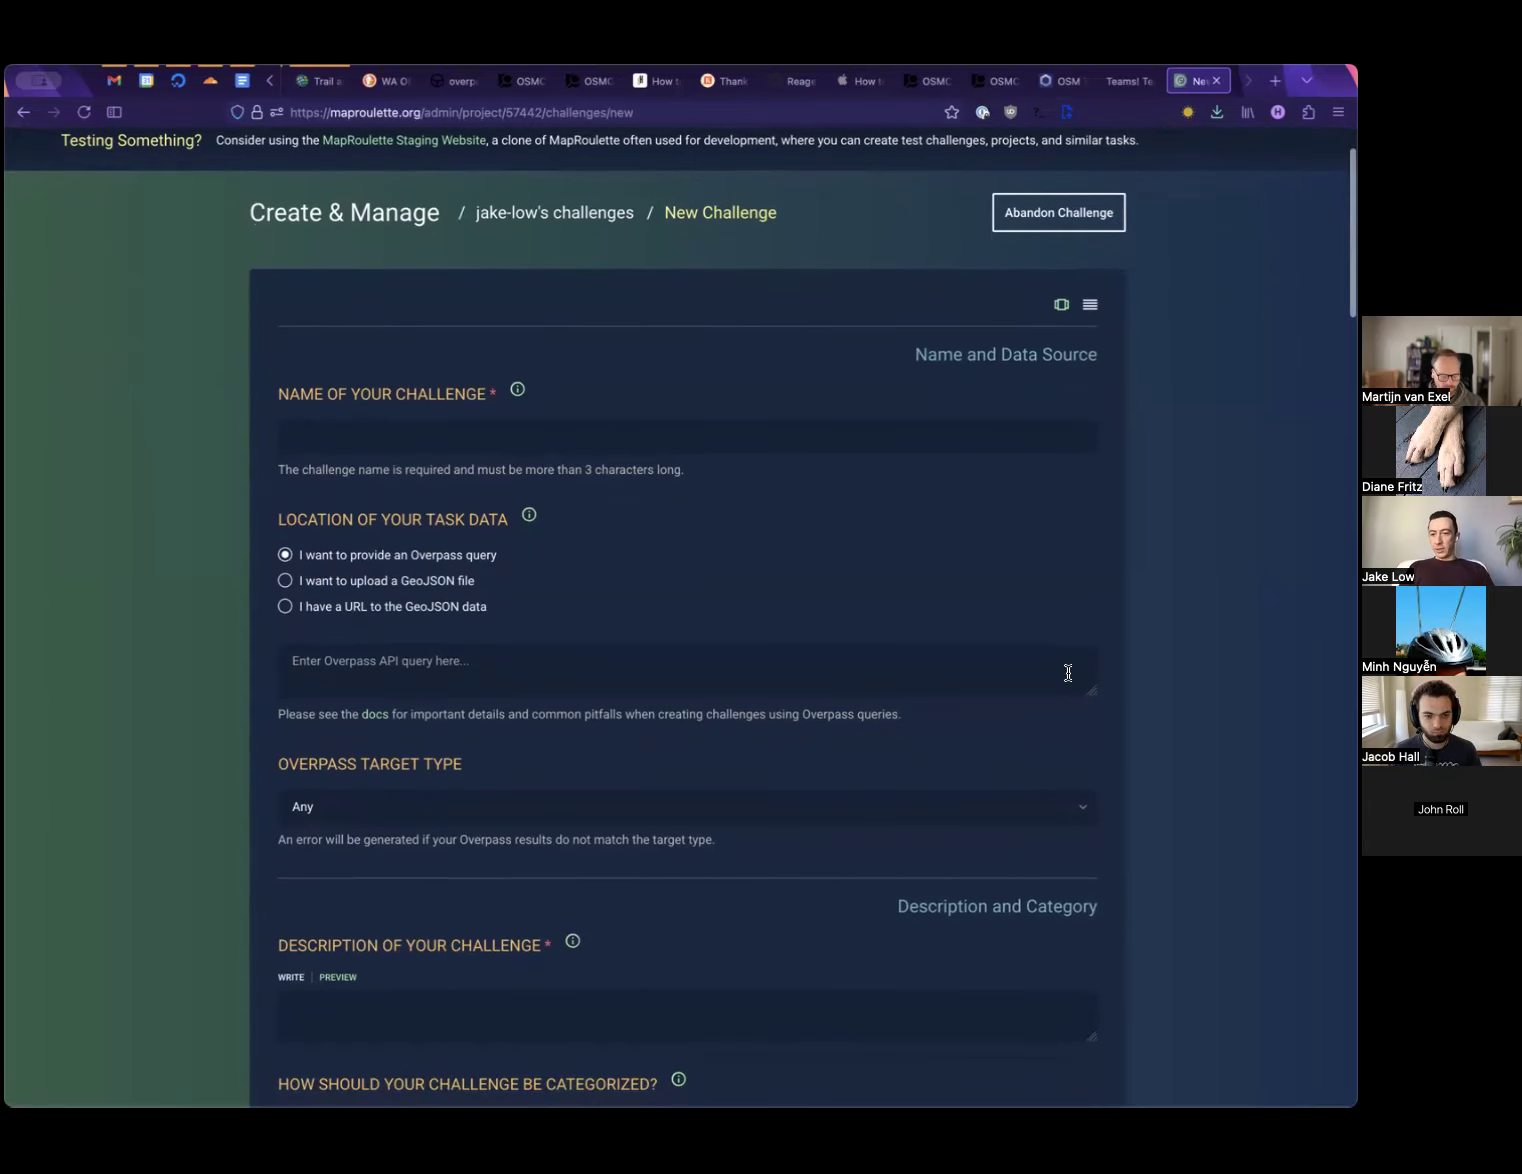
left_click_drag(1092, 694, 1082, 886)
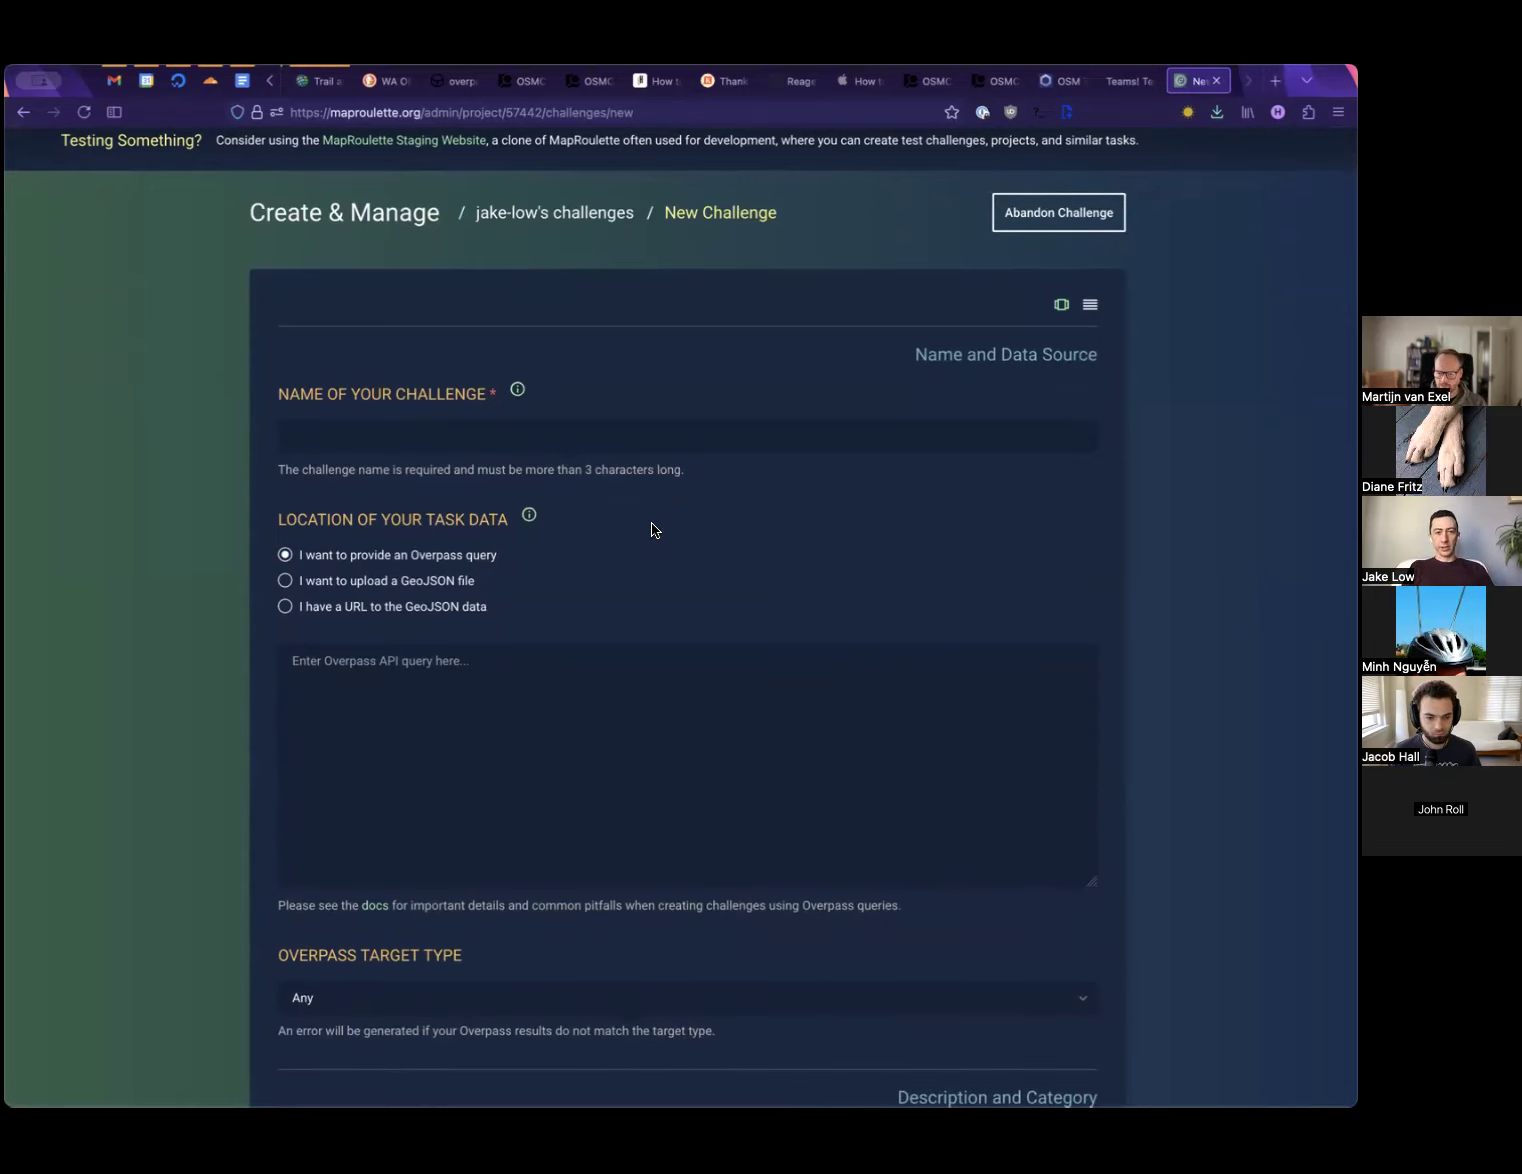
type("Park n")
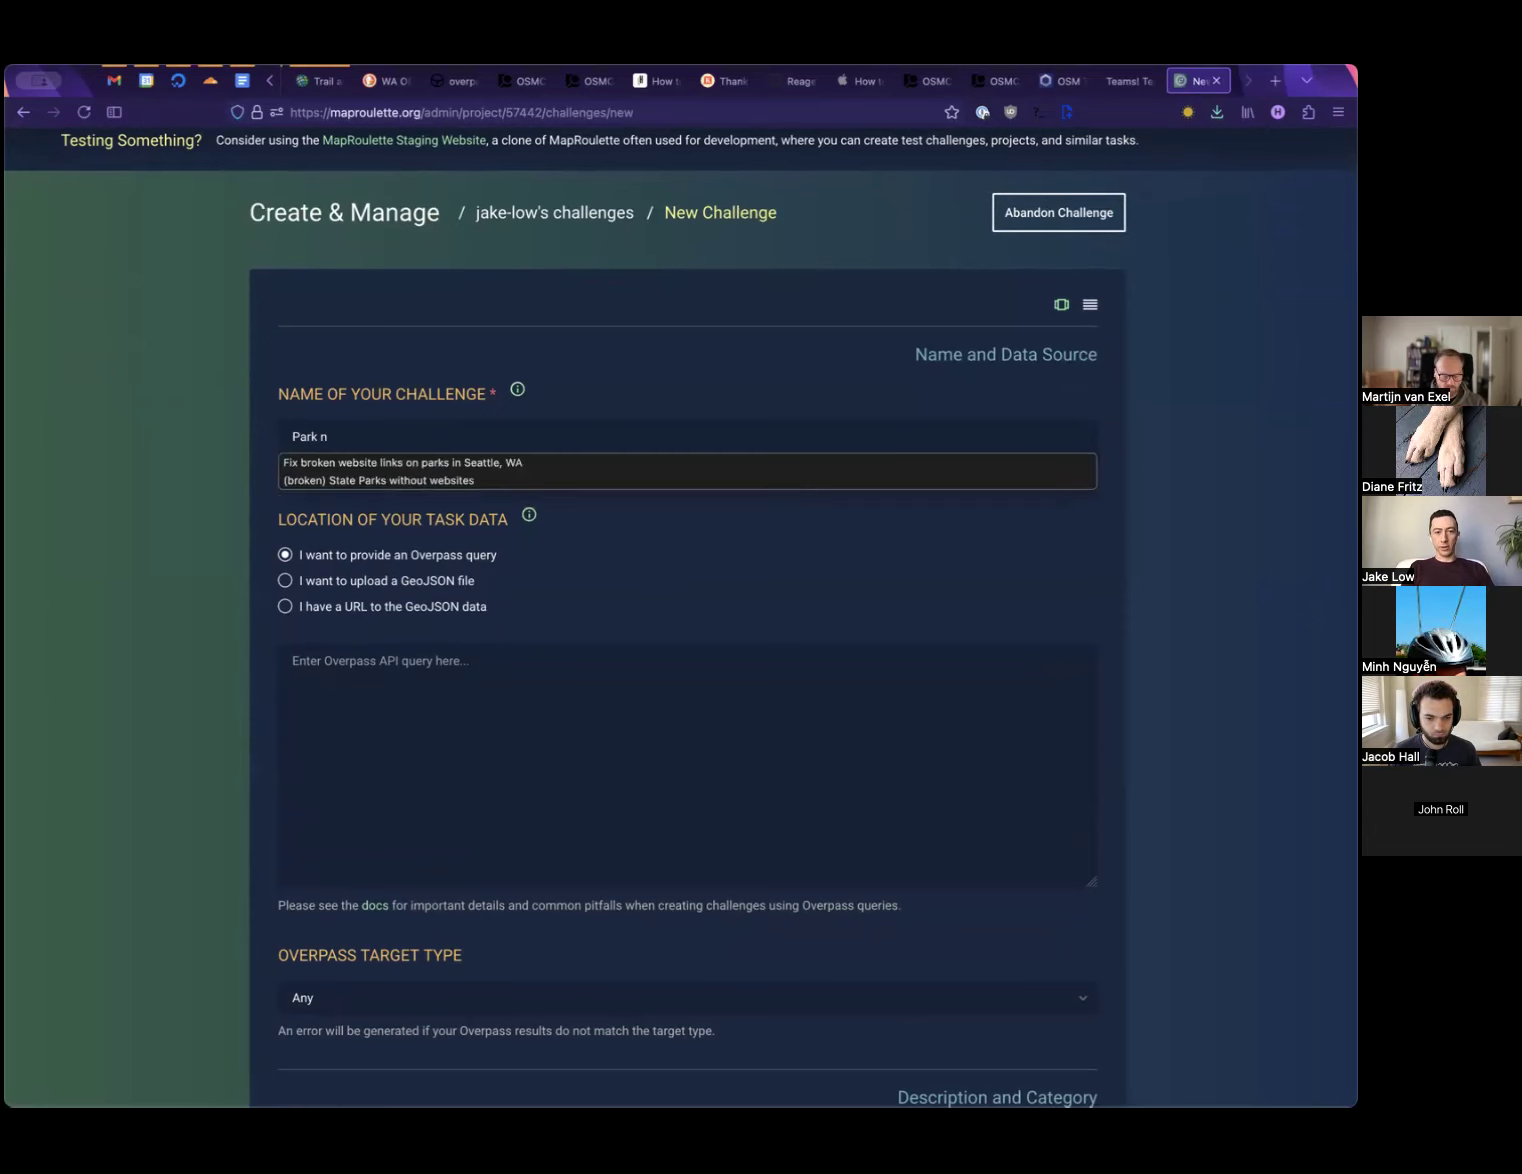
type("odes without names")
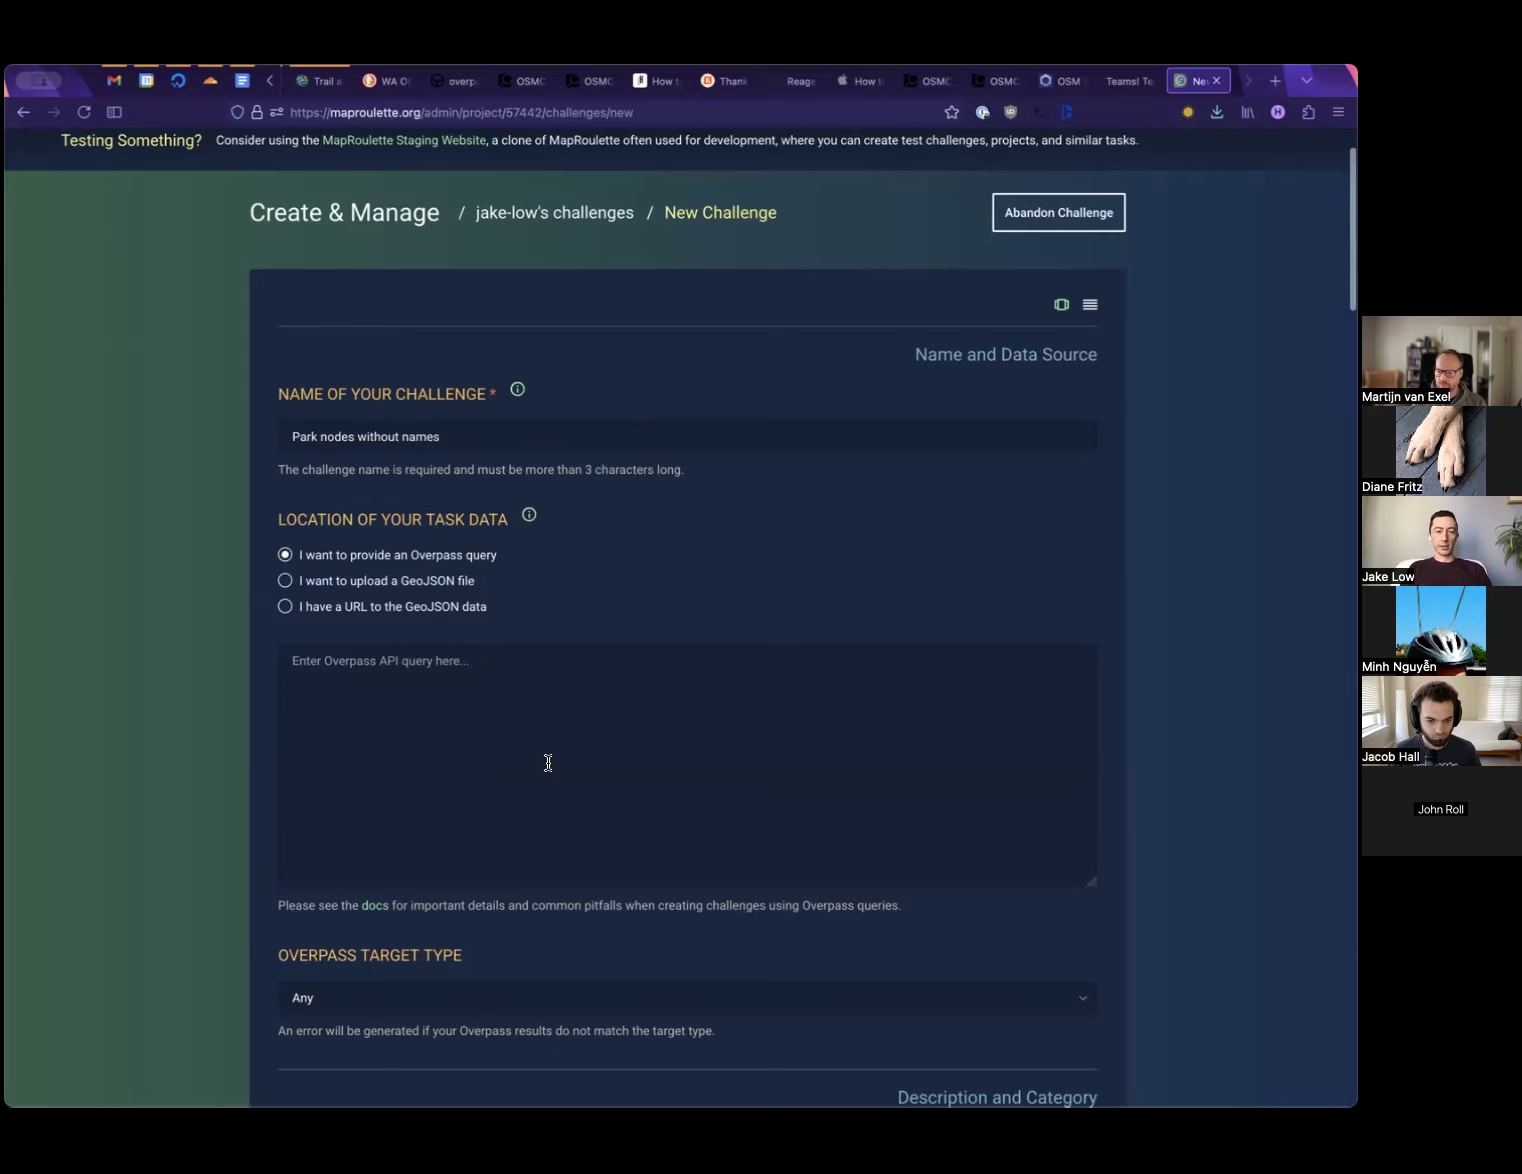
Open overpass turbo in a new browser tab
scroll(548, 763, "down", 1)
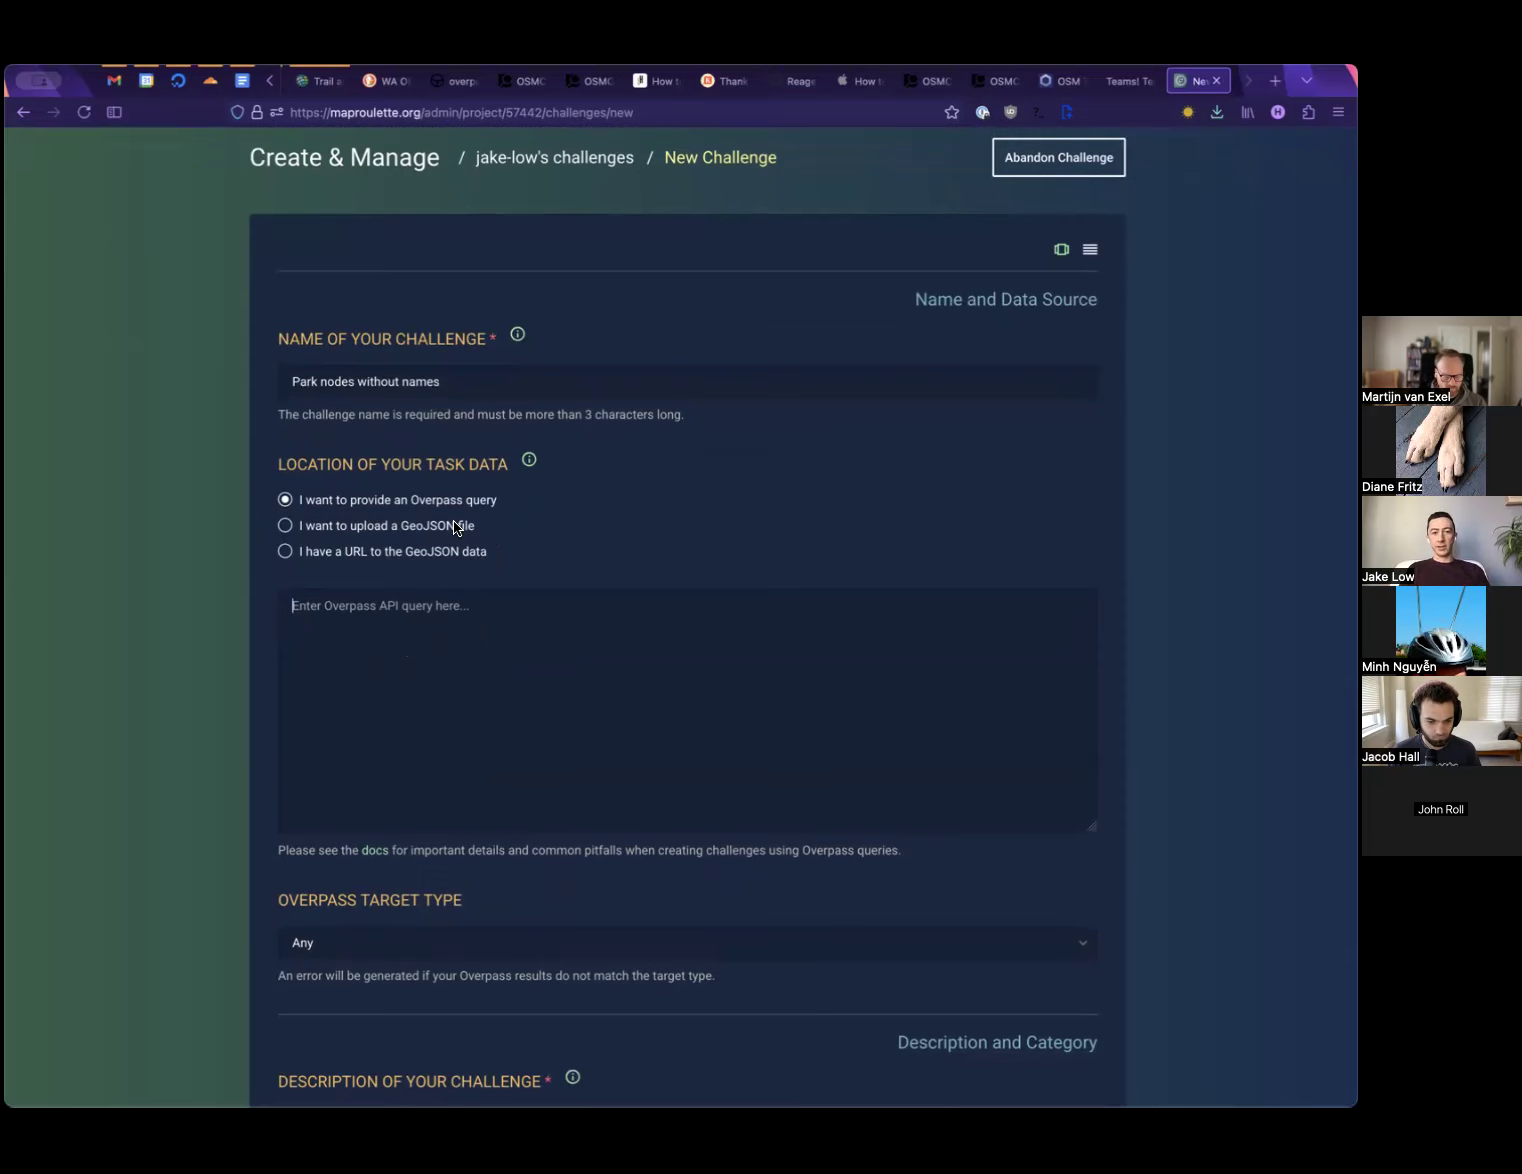
scroll(410, 600, "down", 1)
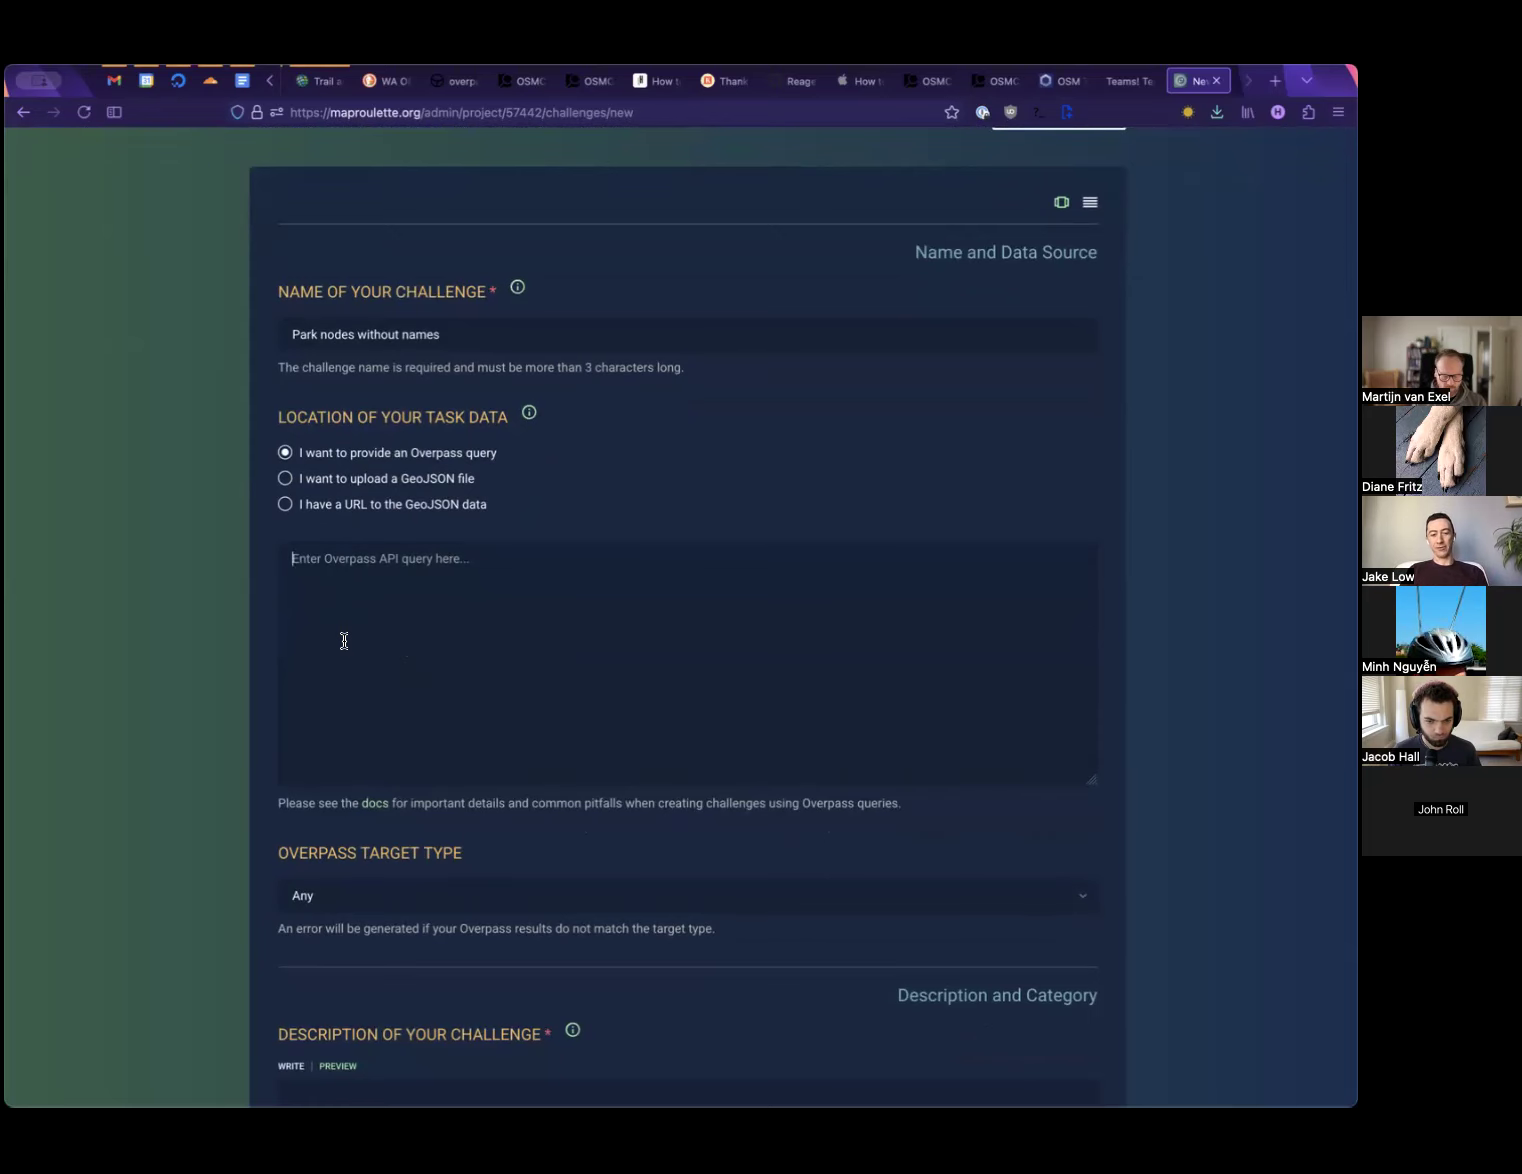
scroll(344, 638, "down", 1)
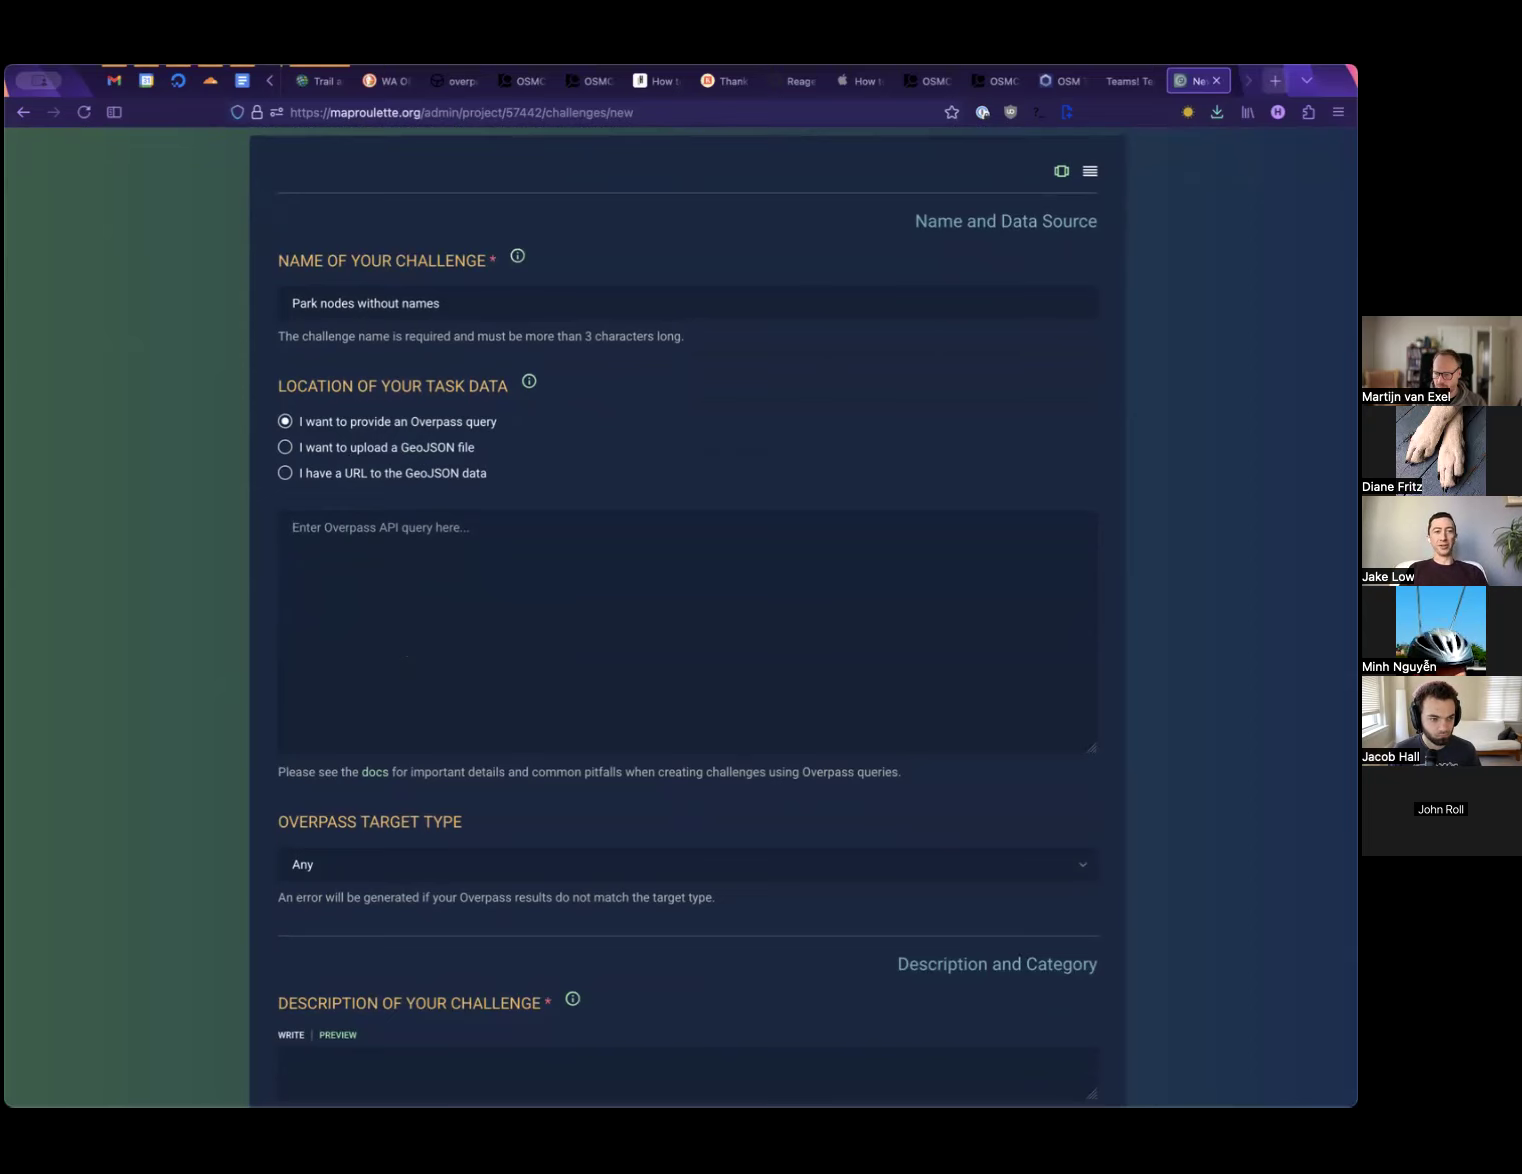
left_click(1275, 80)
type("over")
key("Return")
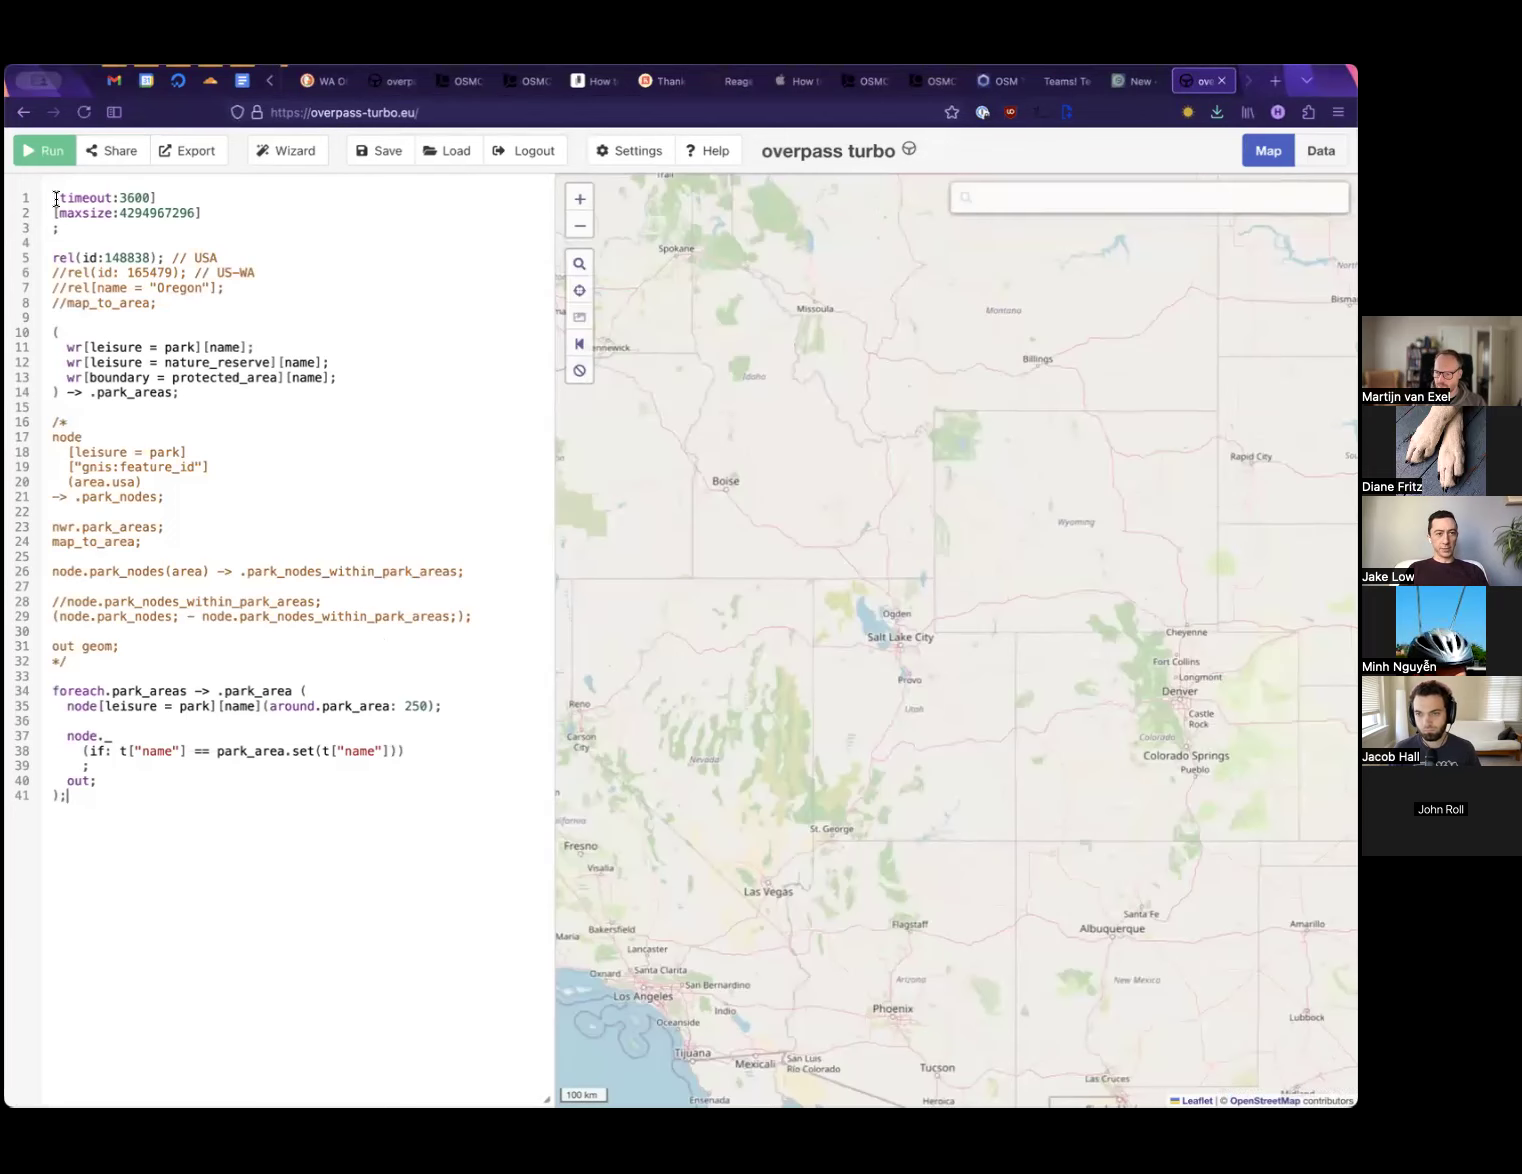
Move the opening comment marker /* from above the node block to the very start of the query
left_click(57, 212)
left_click(72, 418)
triple_click(72, 418)
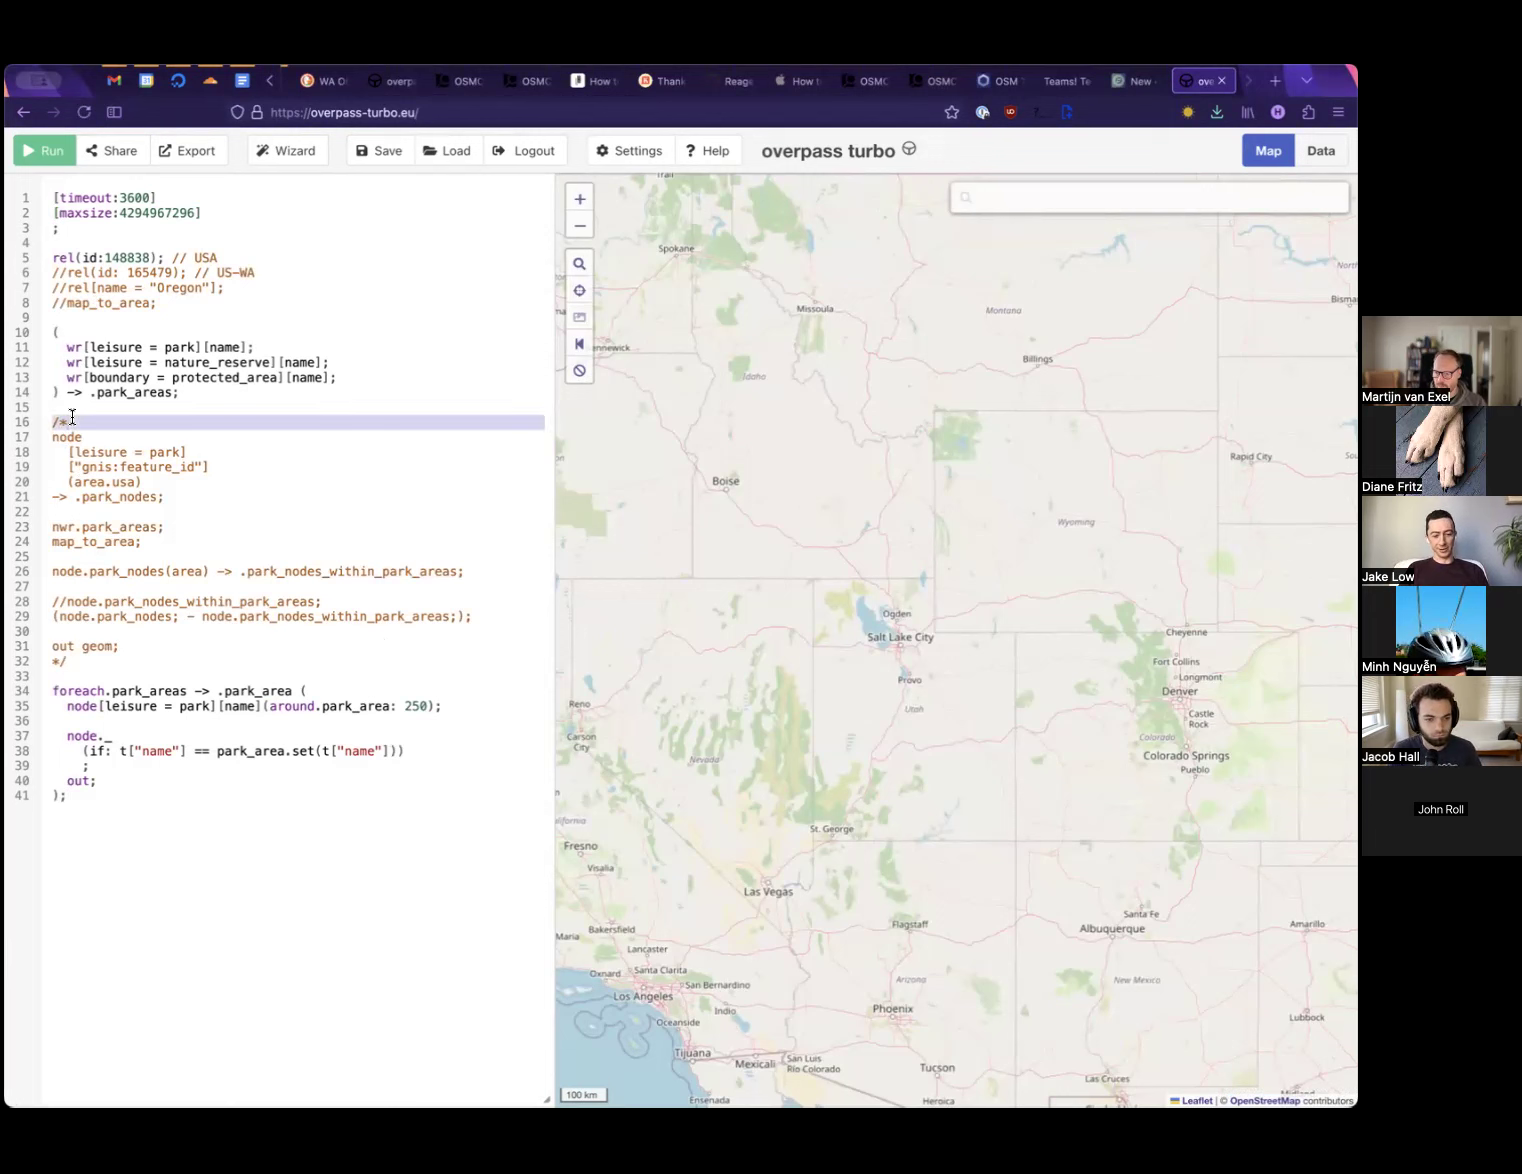
key("ctrl+x")
left_click(52, 197)
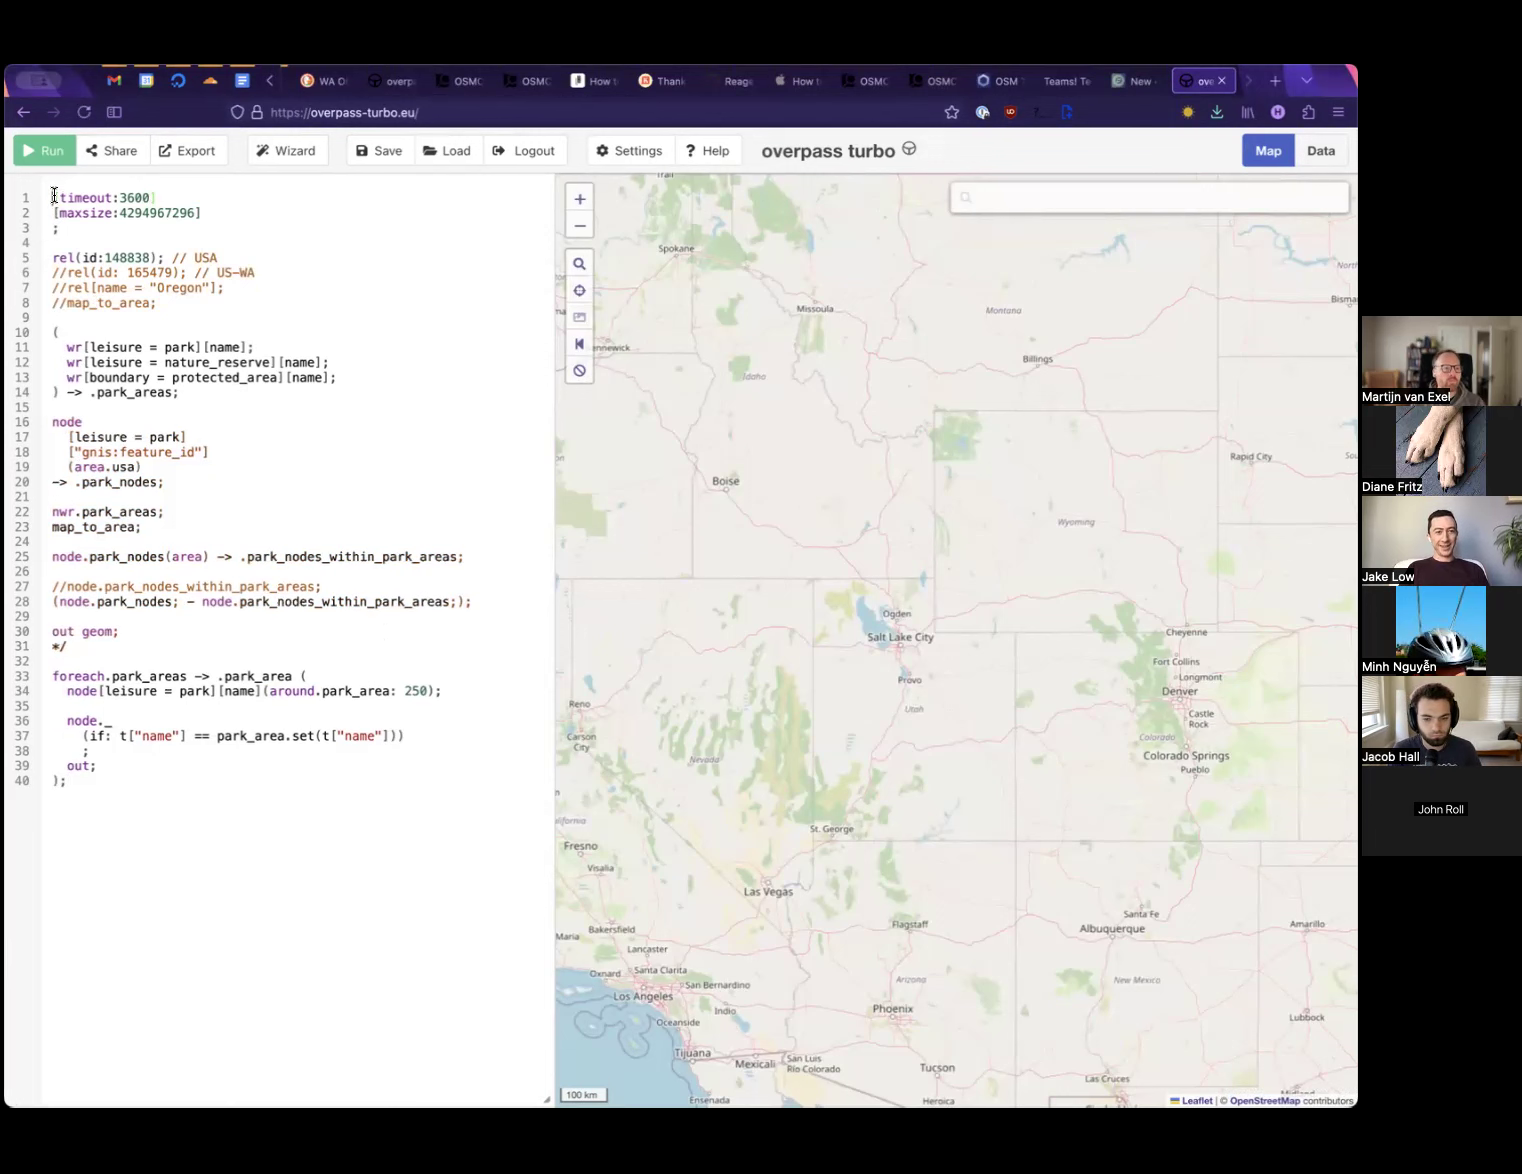
key("ctrl+v")
key("Return")
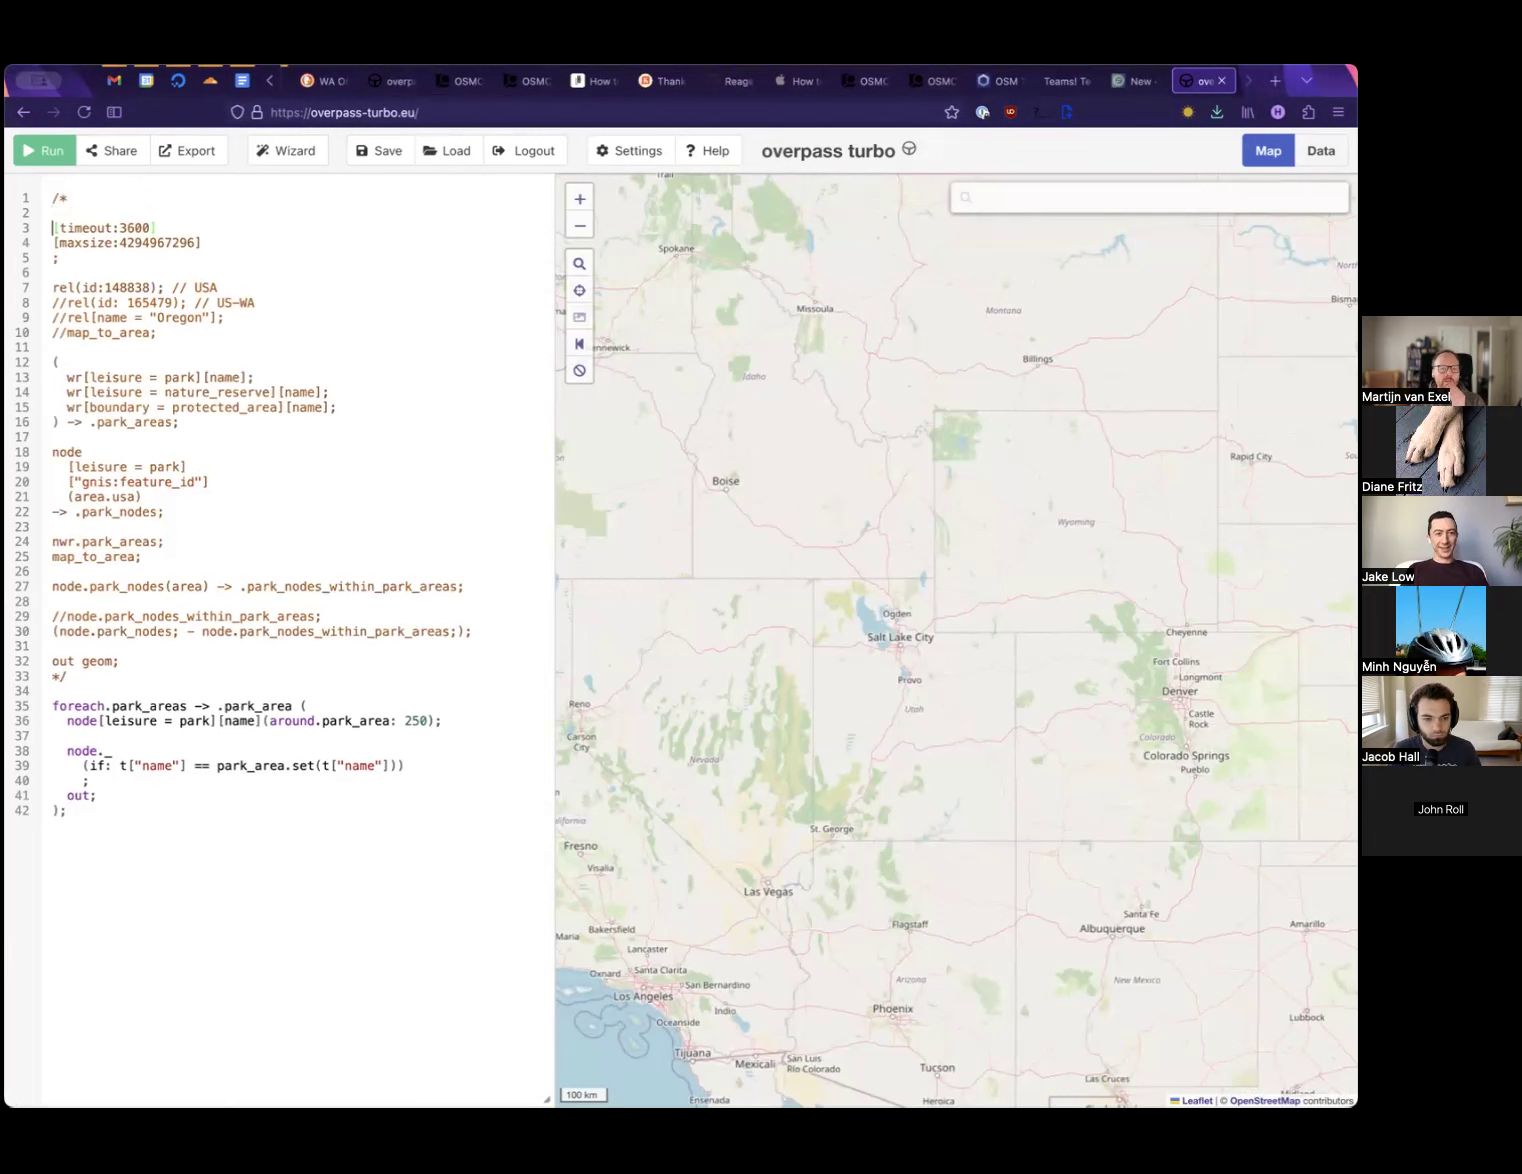
Move the closing comment marker */ to the end of the existing query and add empty lines below it
triple_click(67, 677)
key("ctrl+x")
left_click(77, 848)
key("Return")
key("ctrl+v")
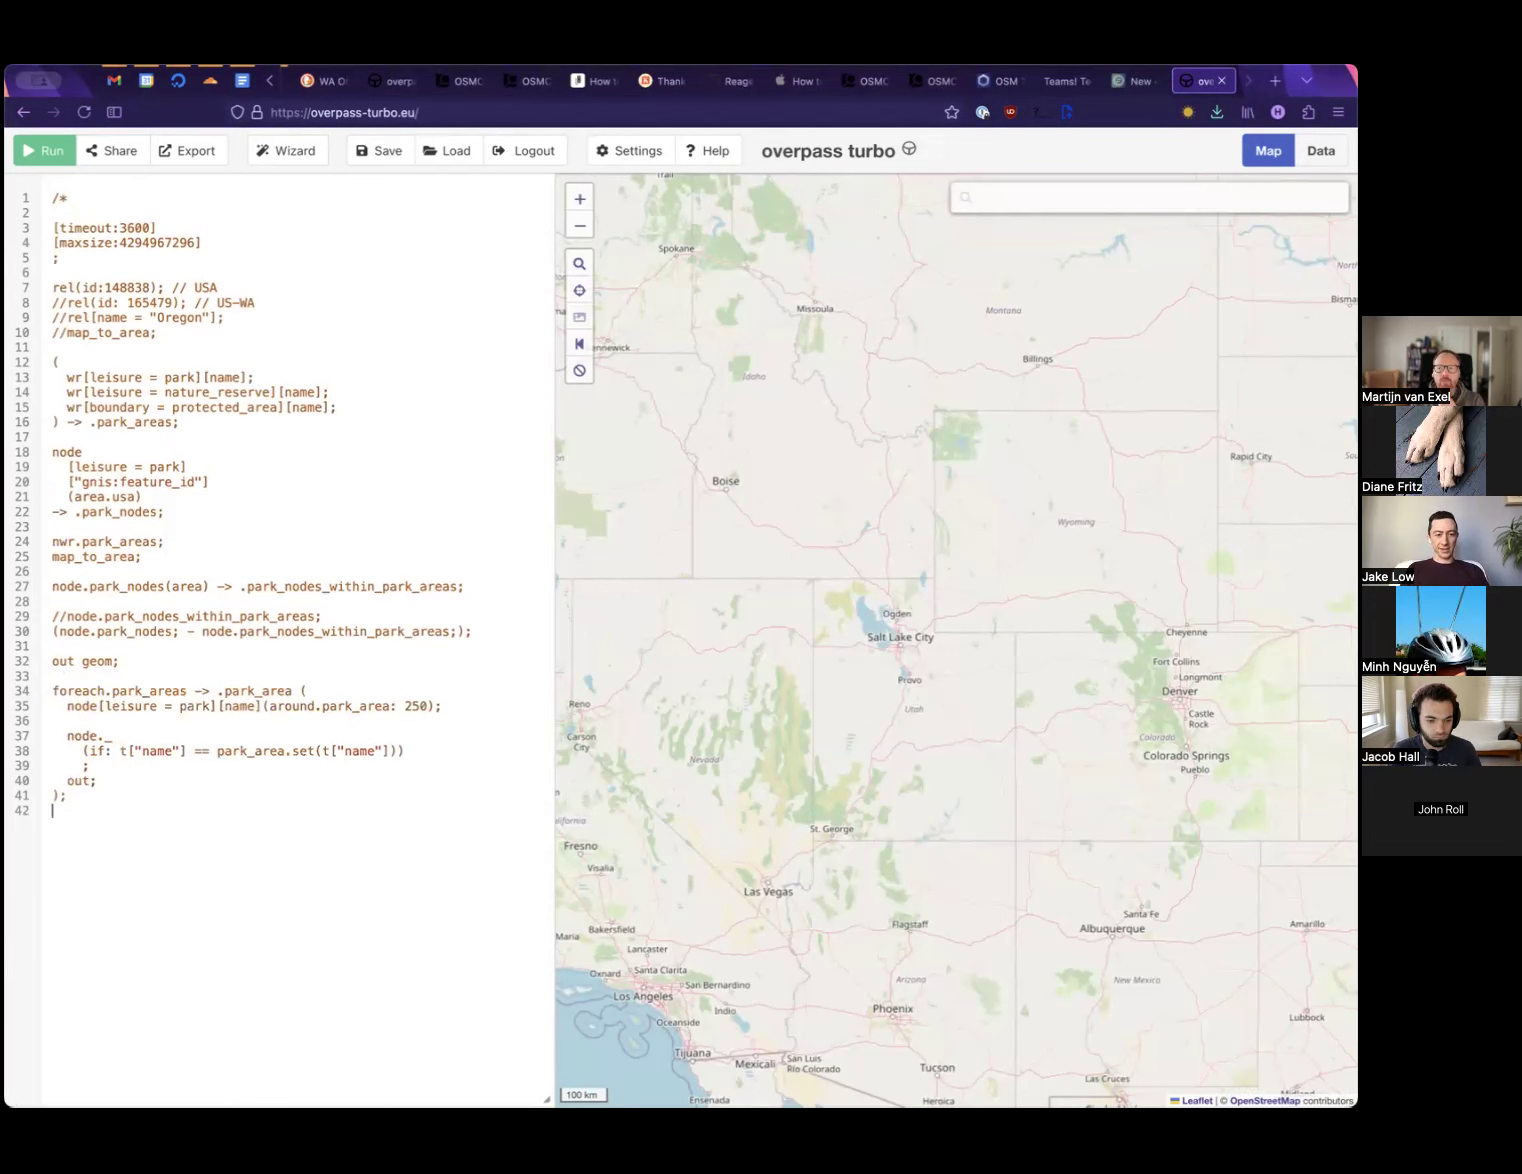
key("Return")
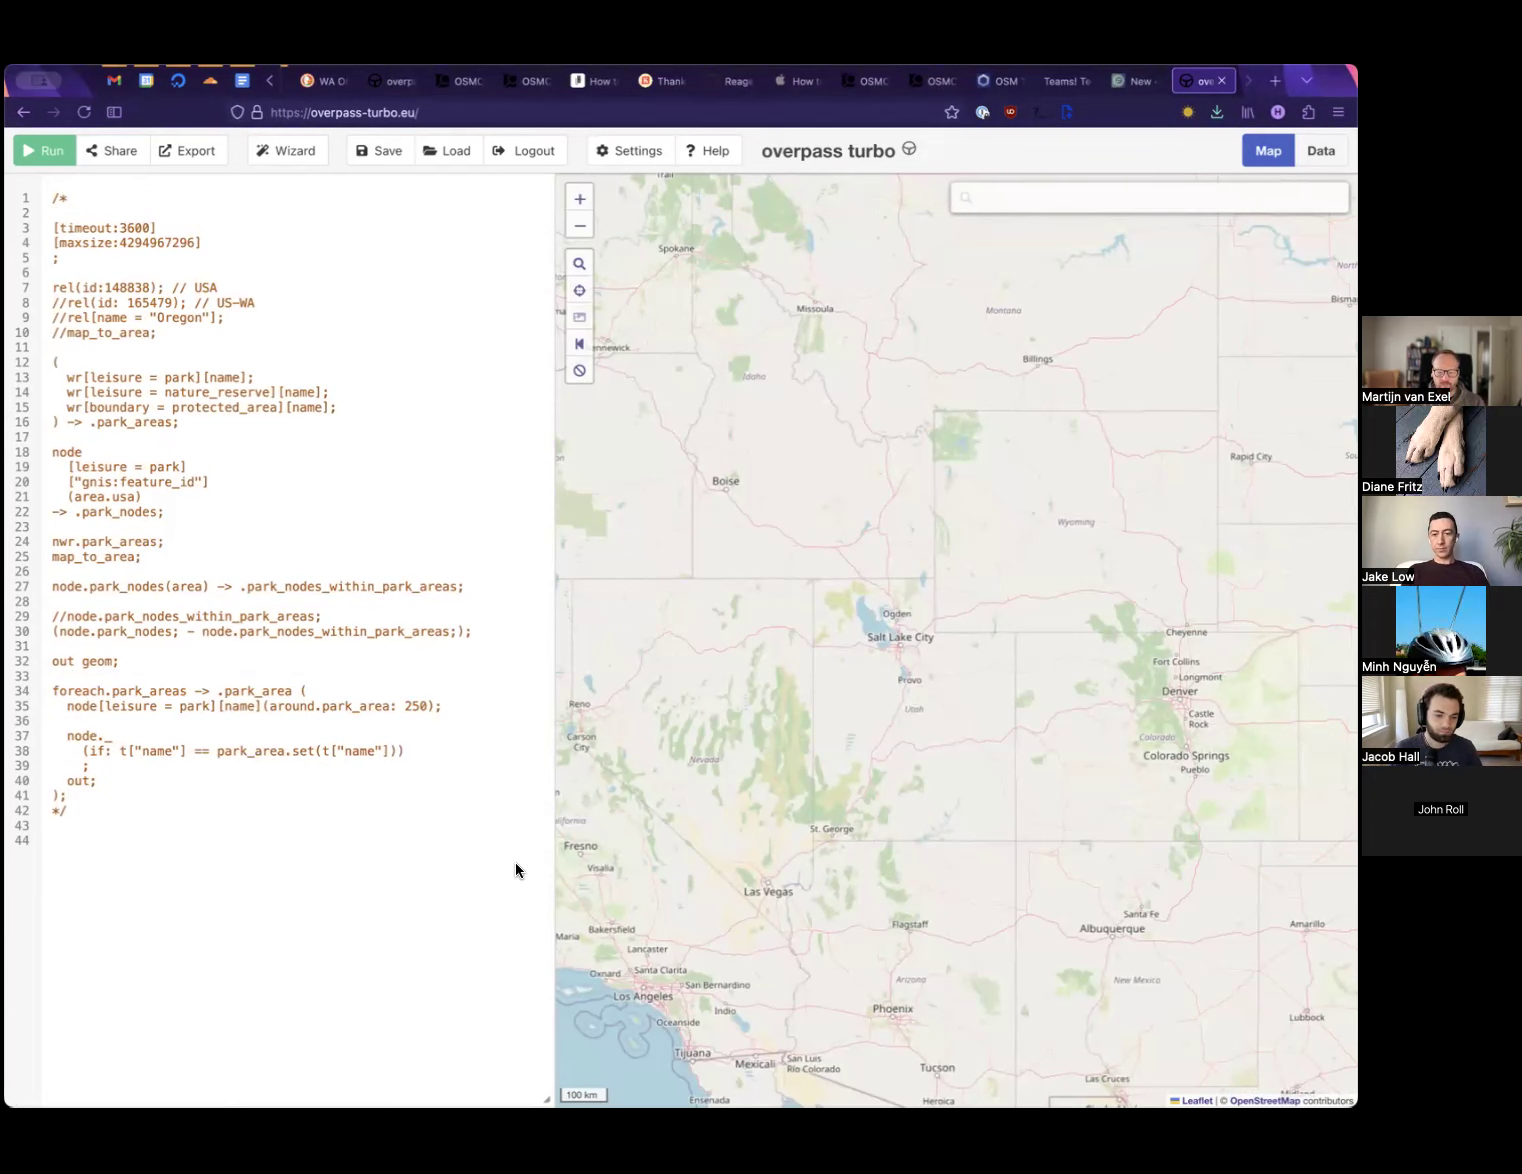
Bring California into view on the map
left_click_drag(850, 836, 1063, 614)
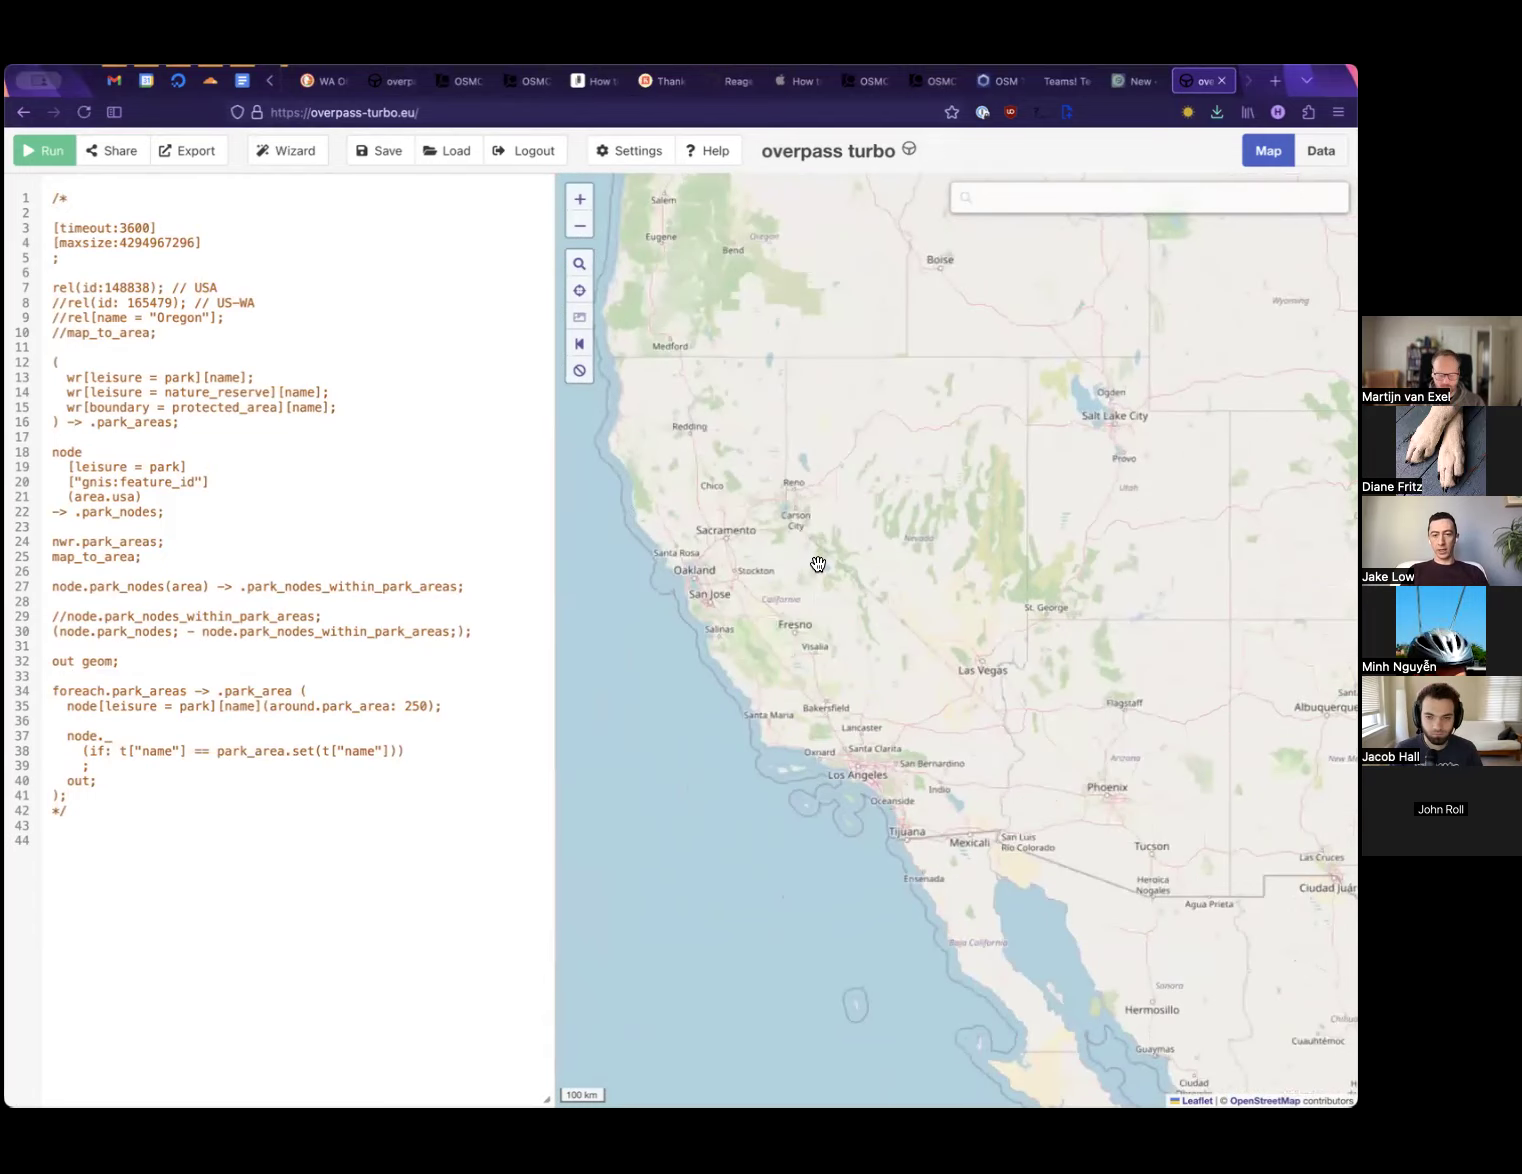
scroll(818, 565, "up", 2)
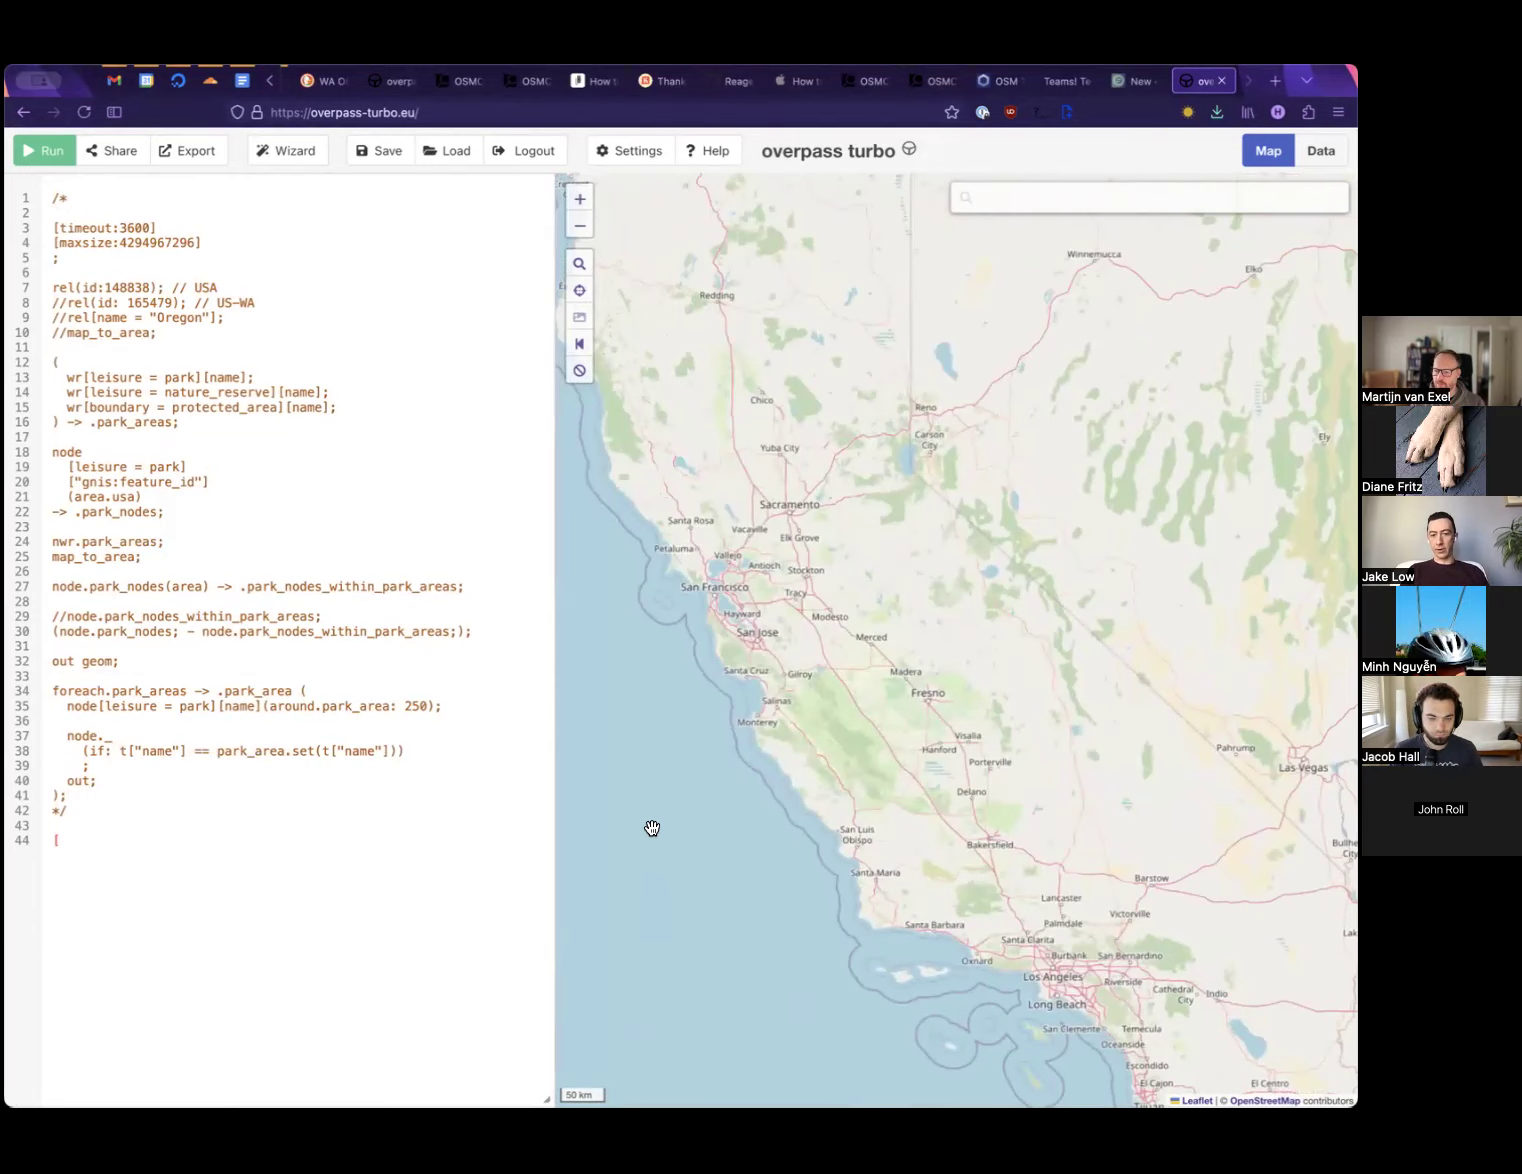
scroll(654, 826, "down", 2)
left_click_drag(727, 784, 757, 781)
scroll(772, 767, "up", 2)
left_click_drag(793, 708, 830, 672)
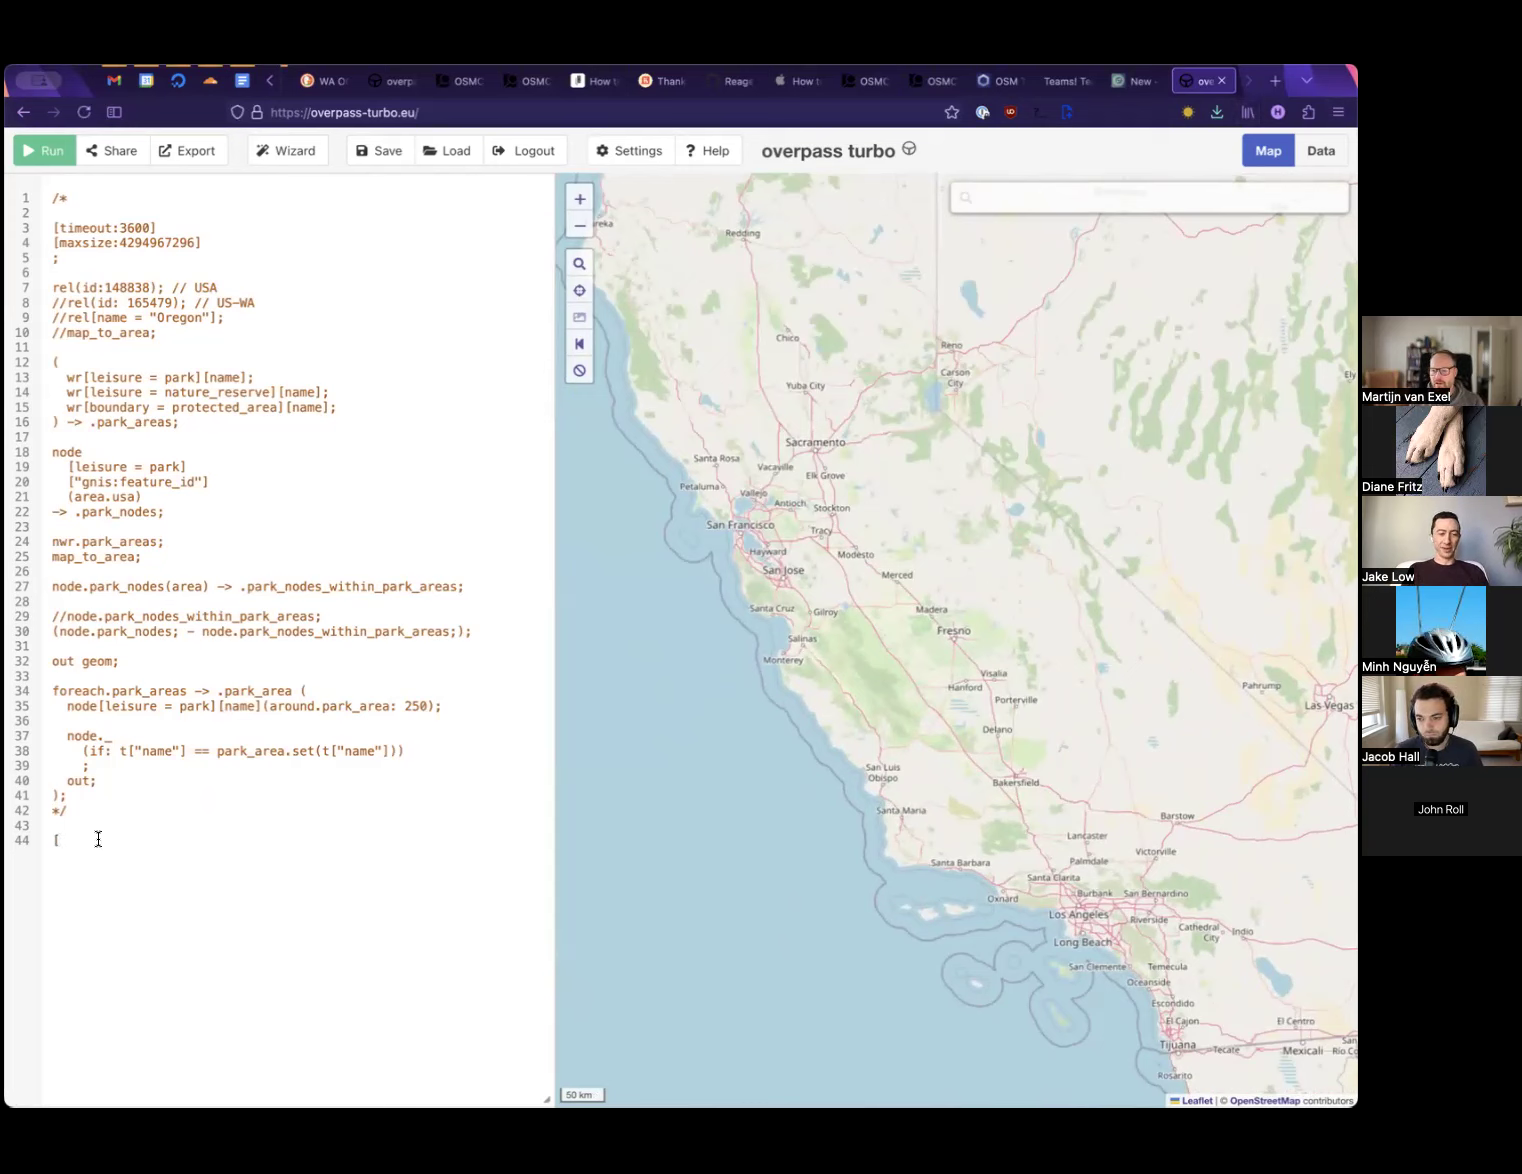
Paste the query for restaurants in relation 237385 with timestamps before 2018-01-01 below the commented-out block
type("rel(id:")
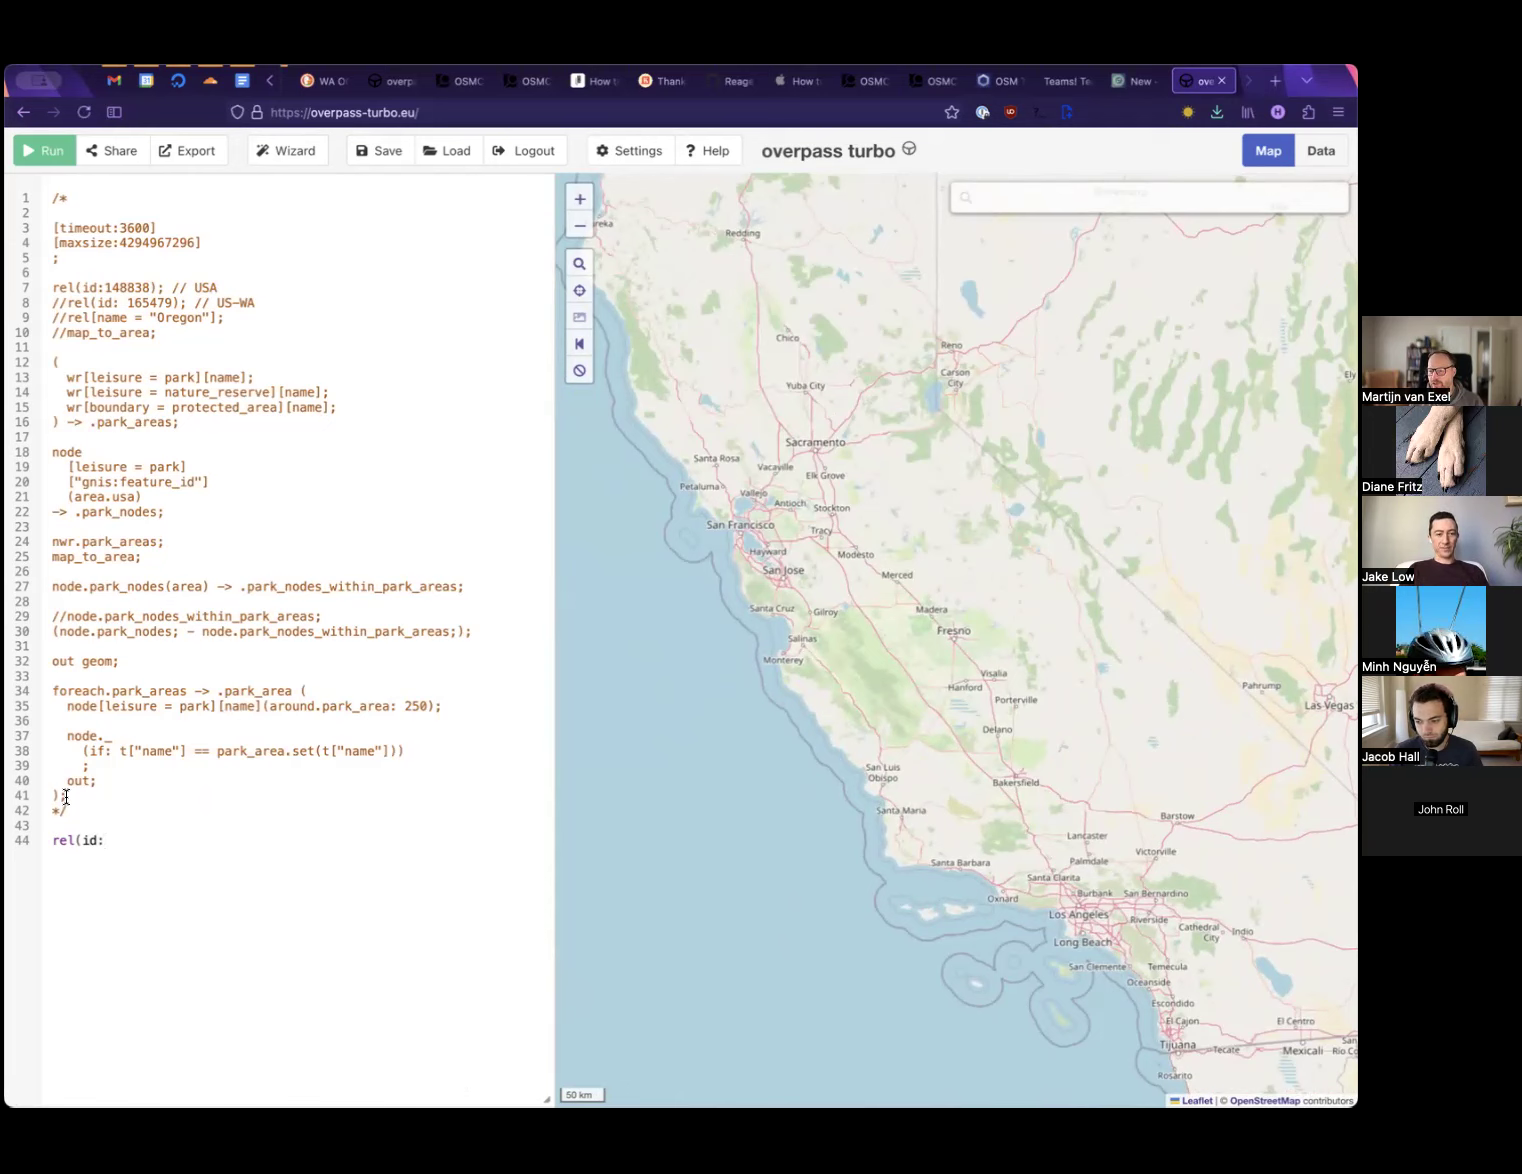
triple_click(92, 835)
key("super+Tab")
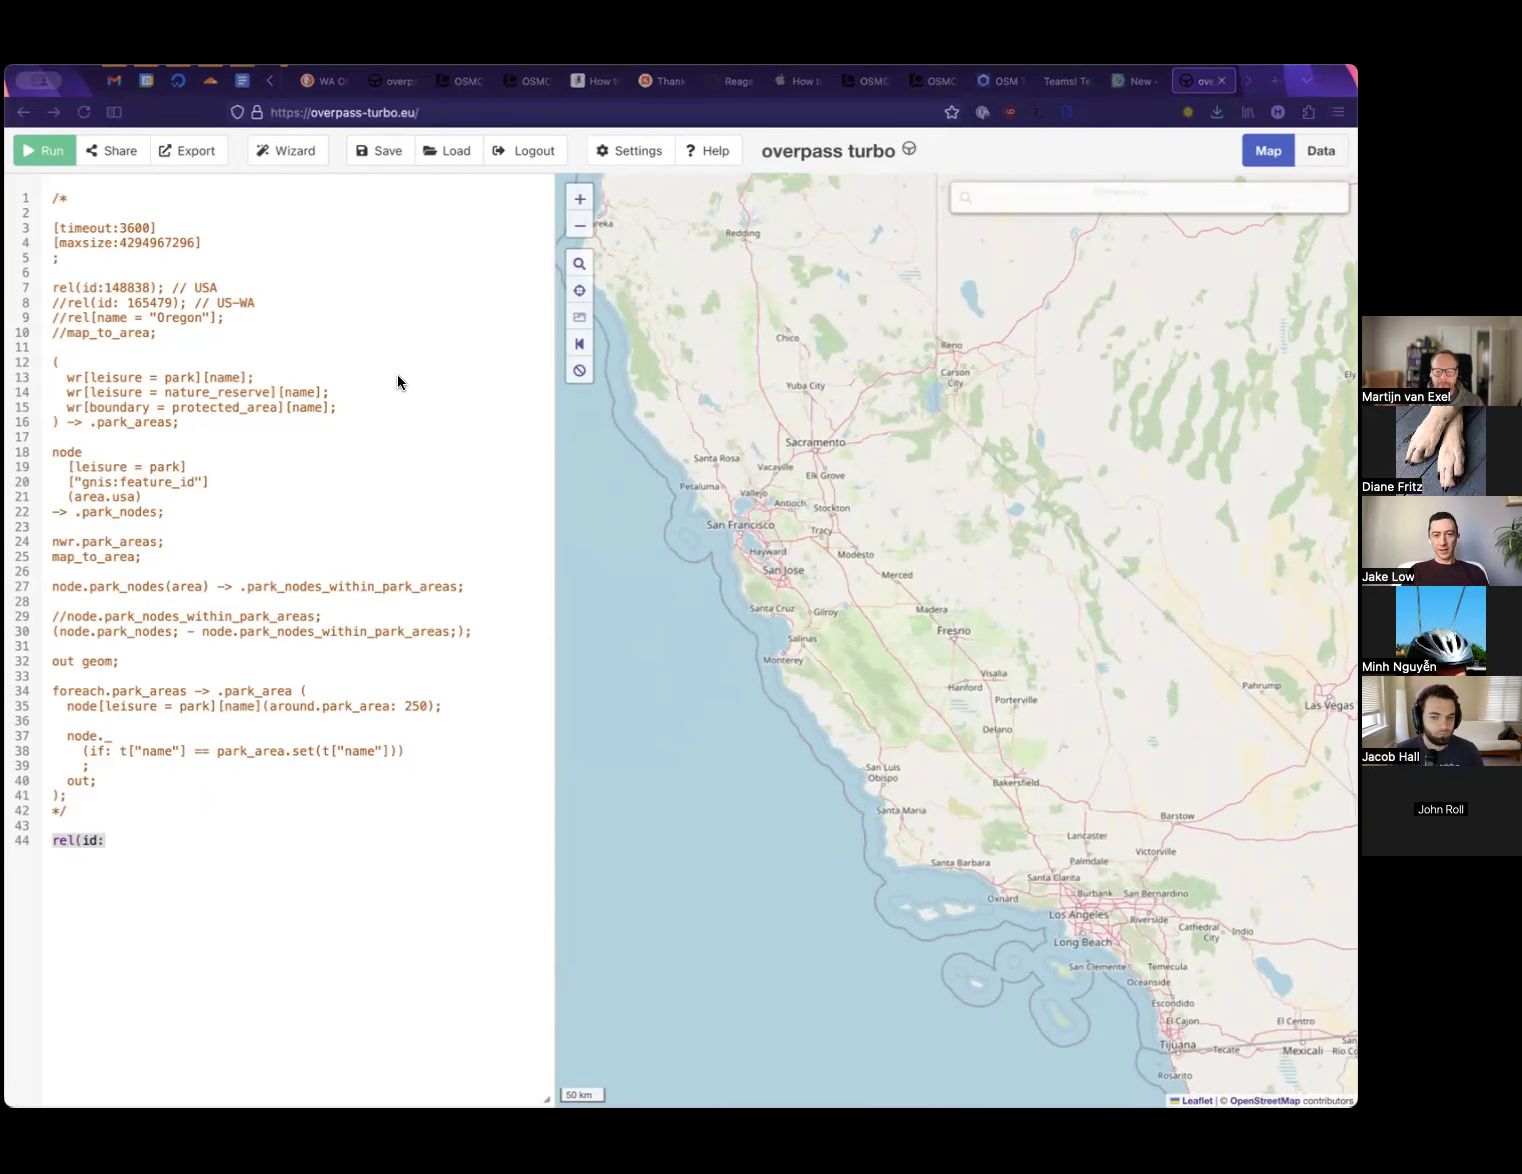
left_click(169, 858)
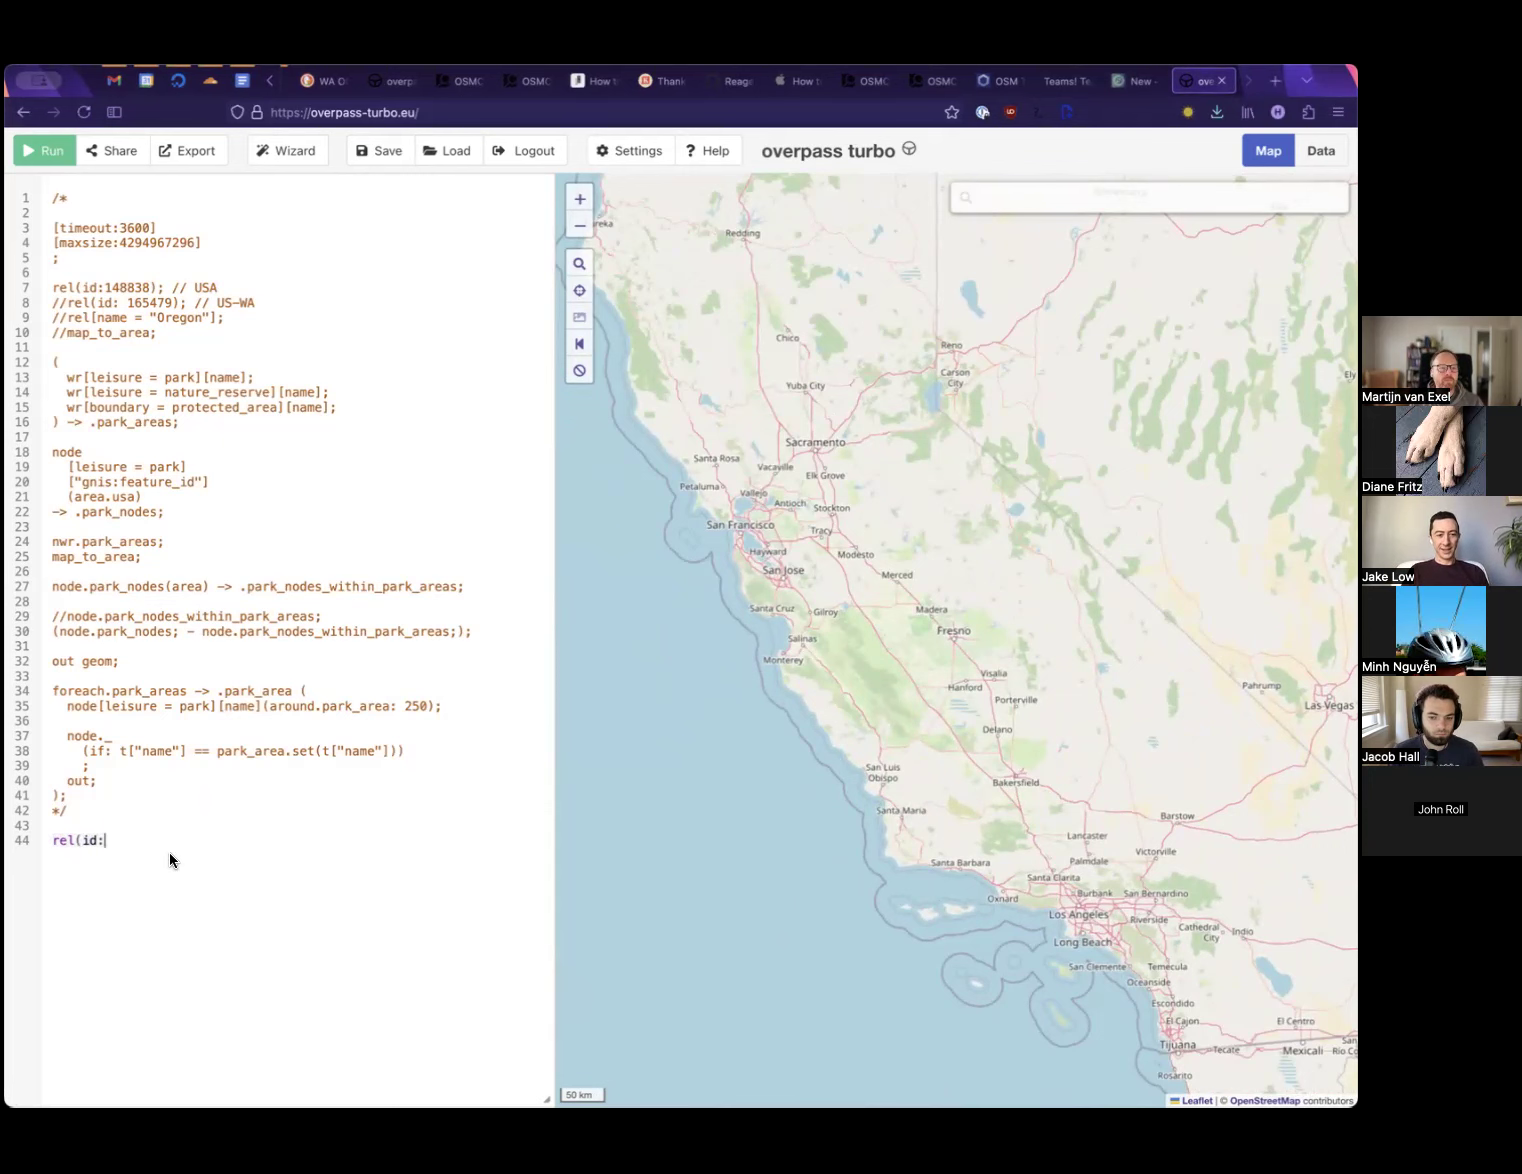
key("ctrl+v")
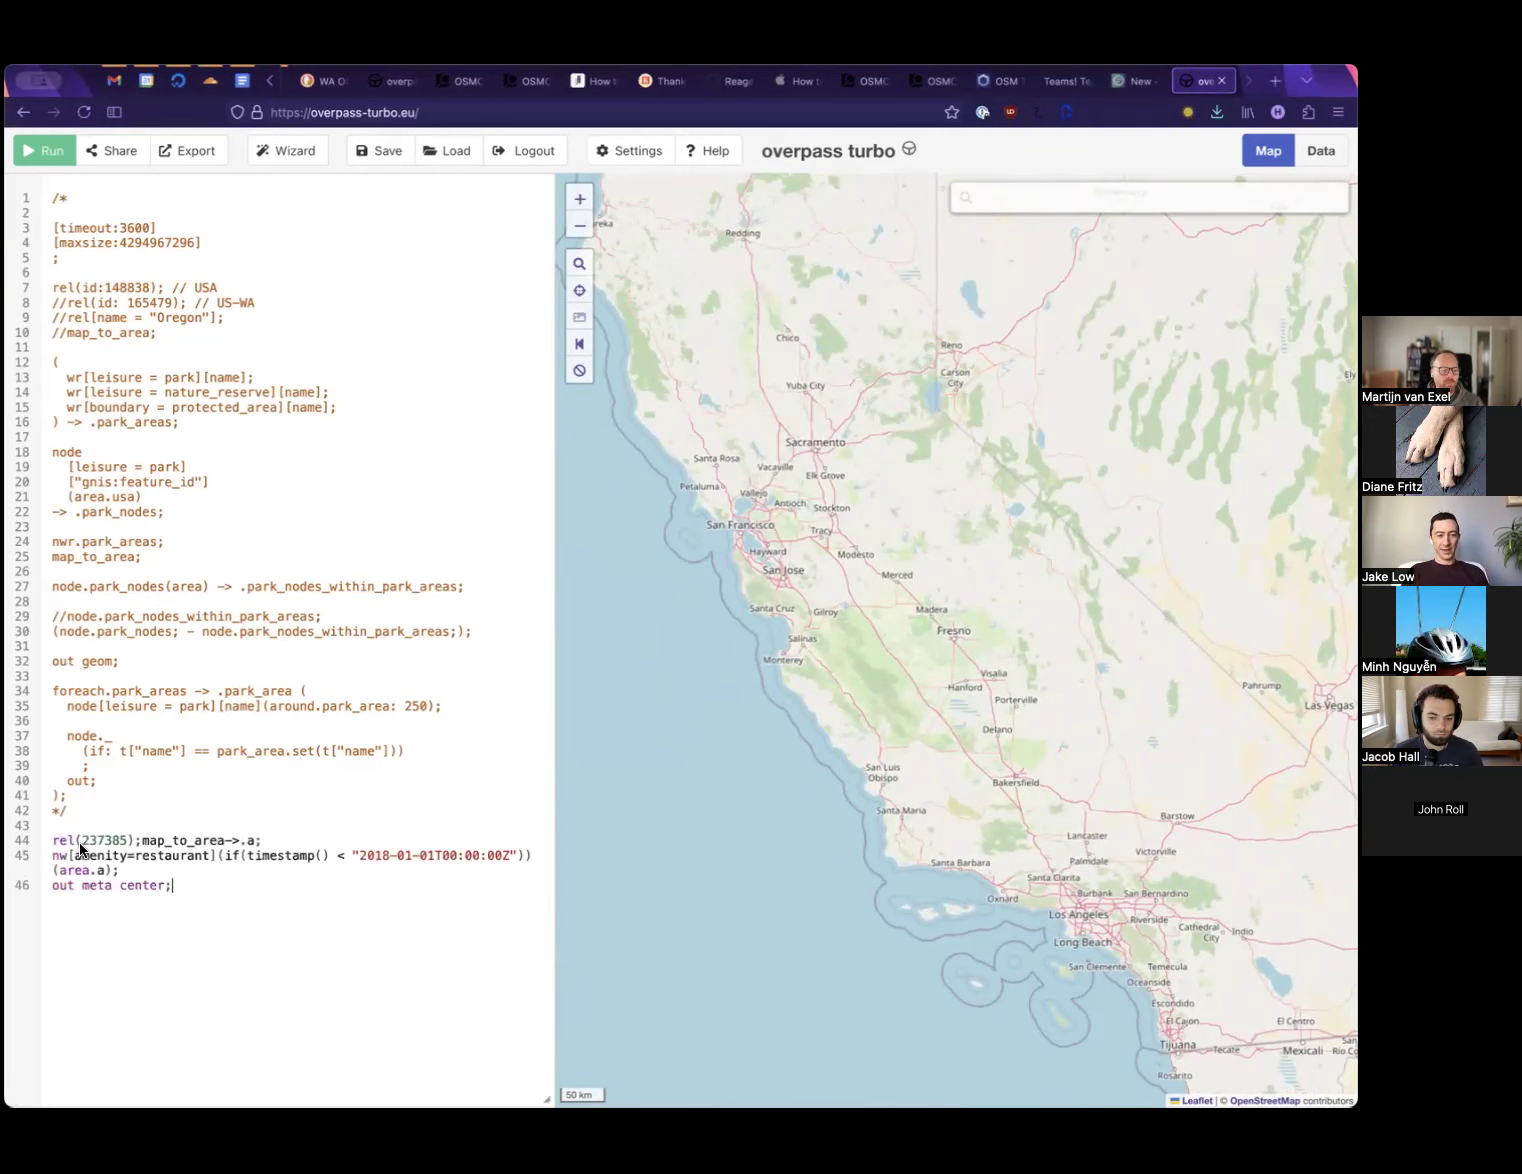
Put map_to_area->.a on its own line and add a blank line before the nw statement
left_click(141, 843)
key("Return")
key("Return")
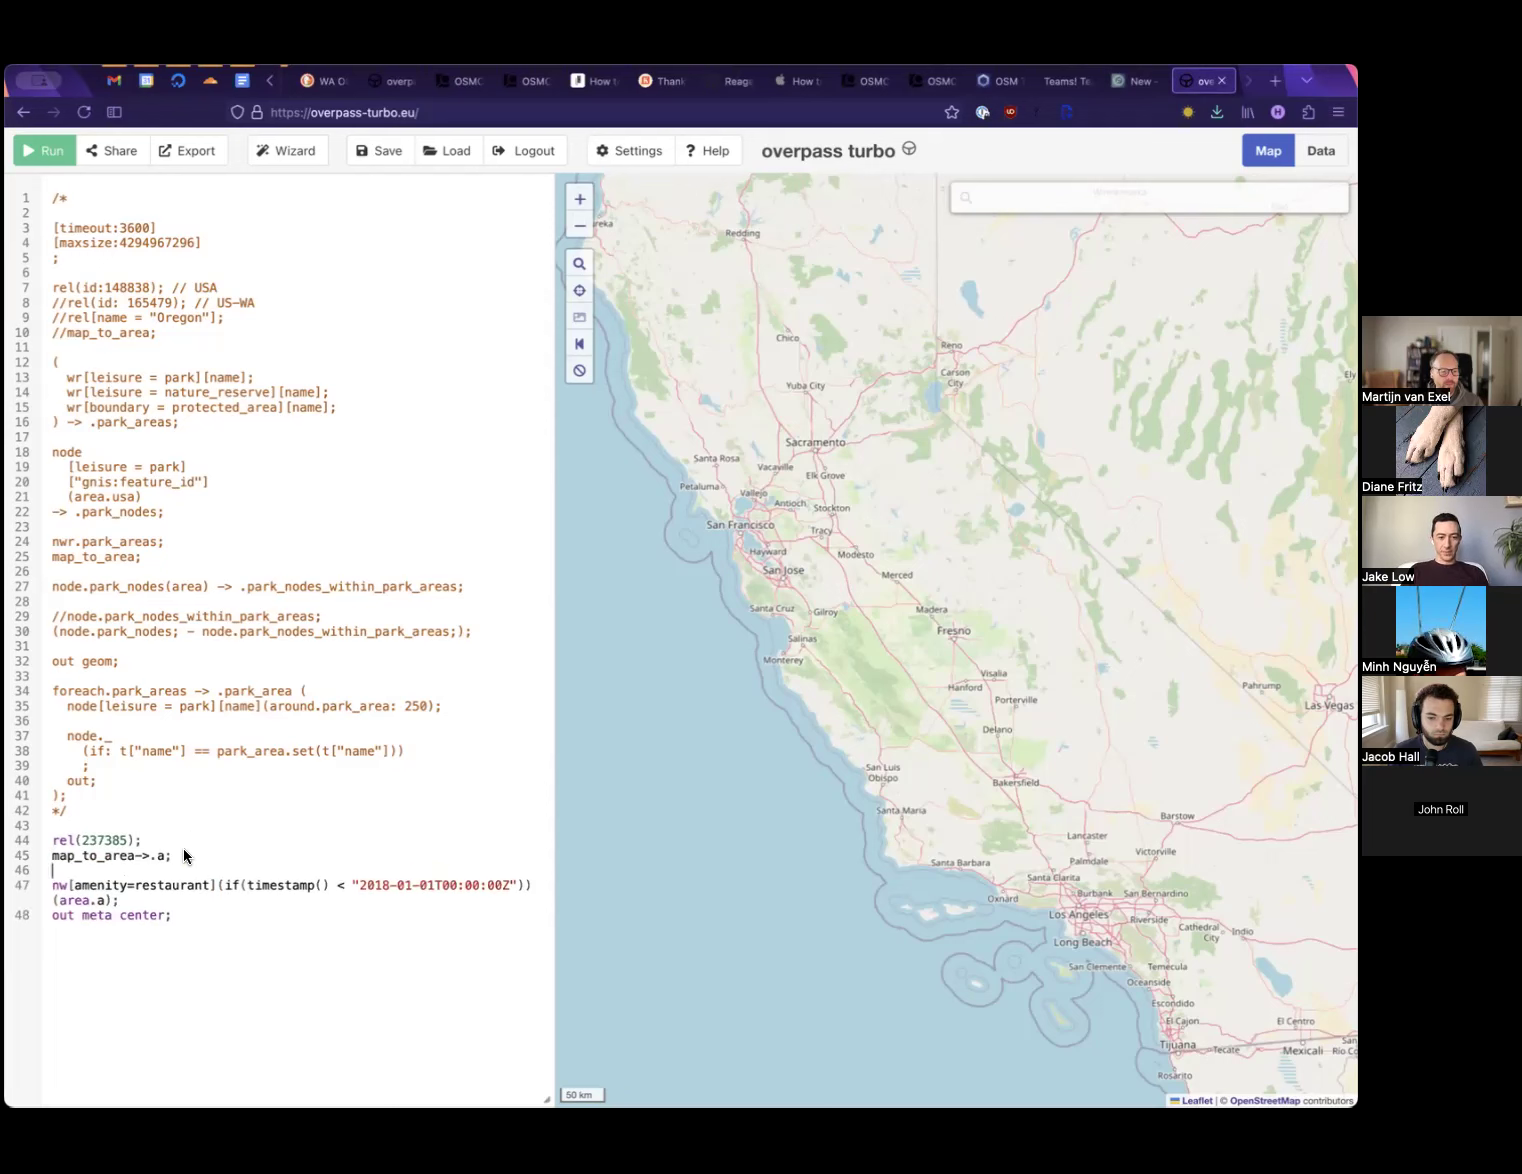
Split the nw statement's amenity, timestamp and area filters onto separate indented lines, with a blank line before the output statement
left_click(74, 893)
left_click(72, 889)
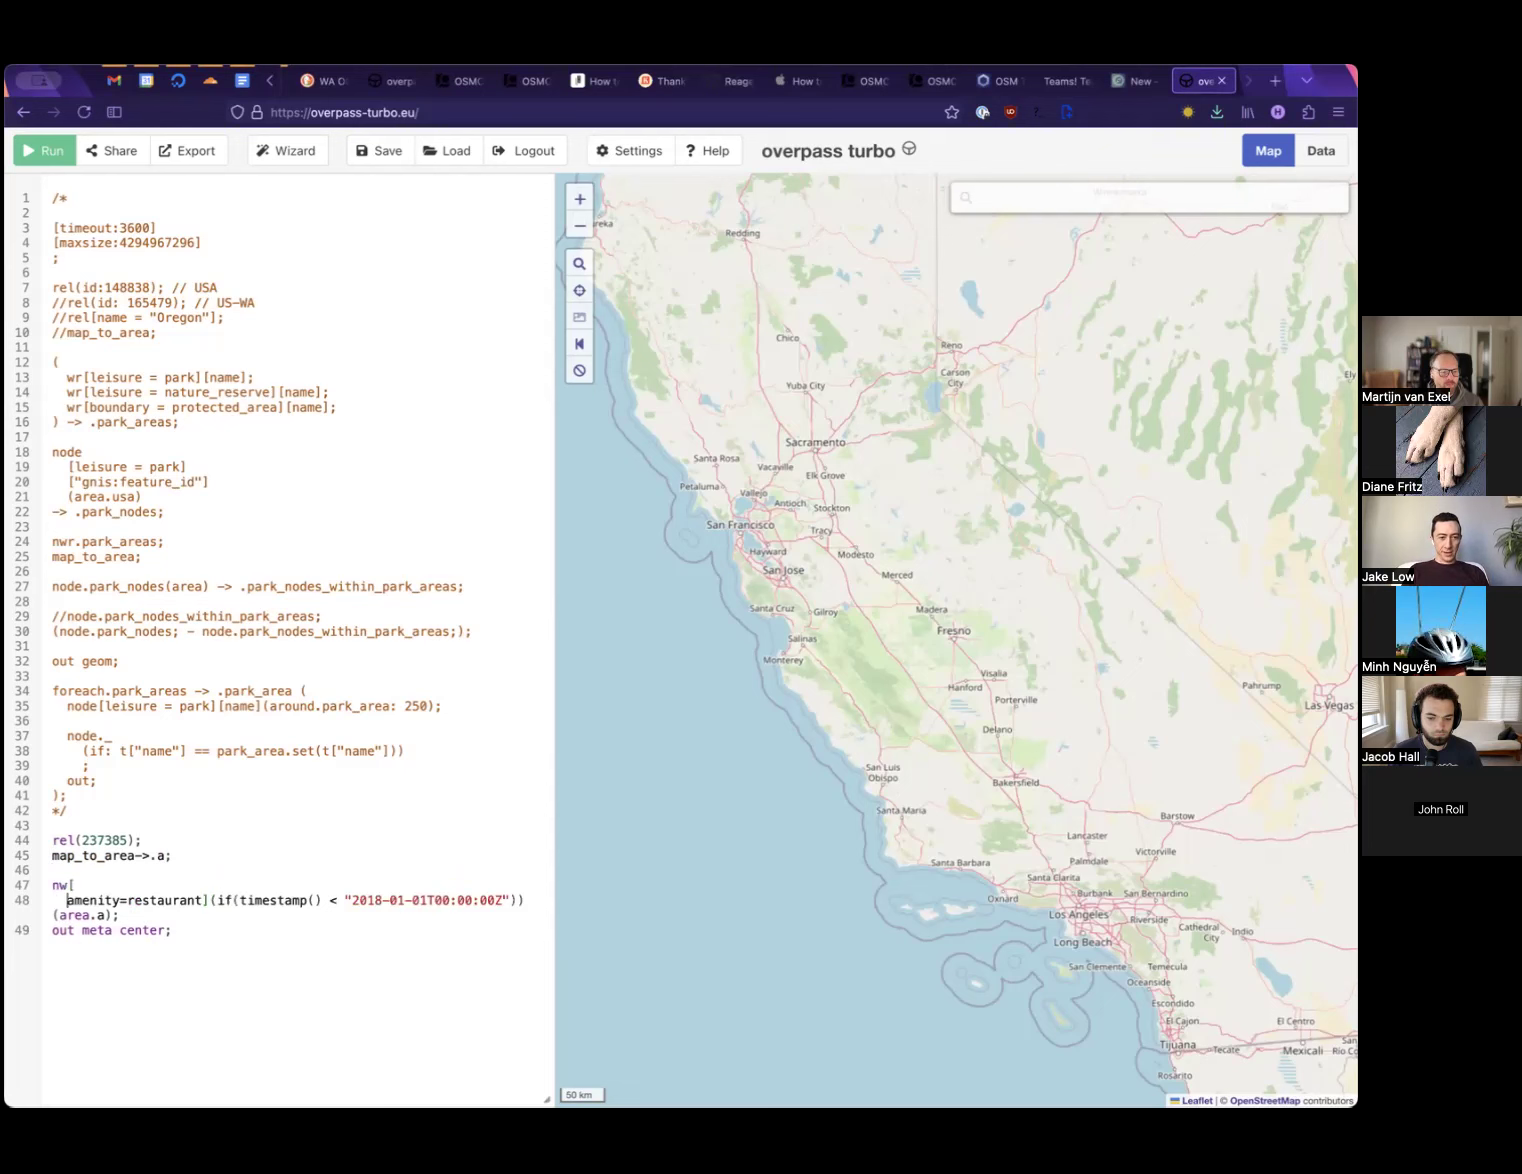
key("Return")
left_click(216, 898)
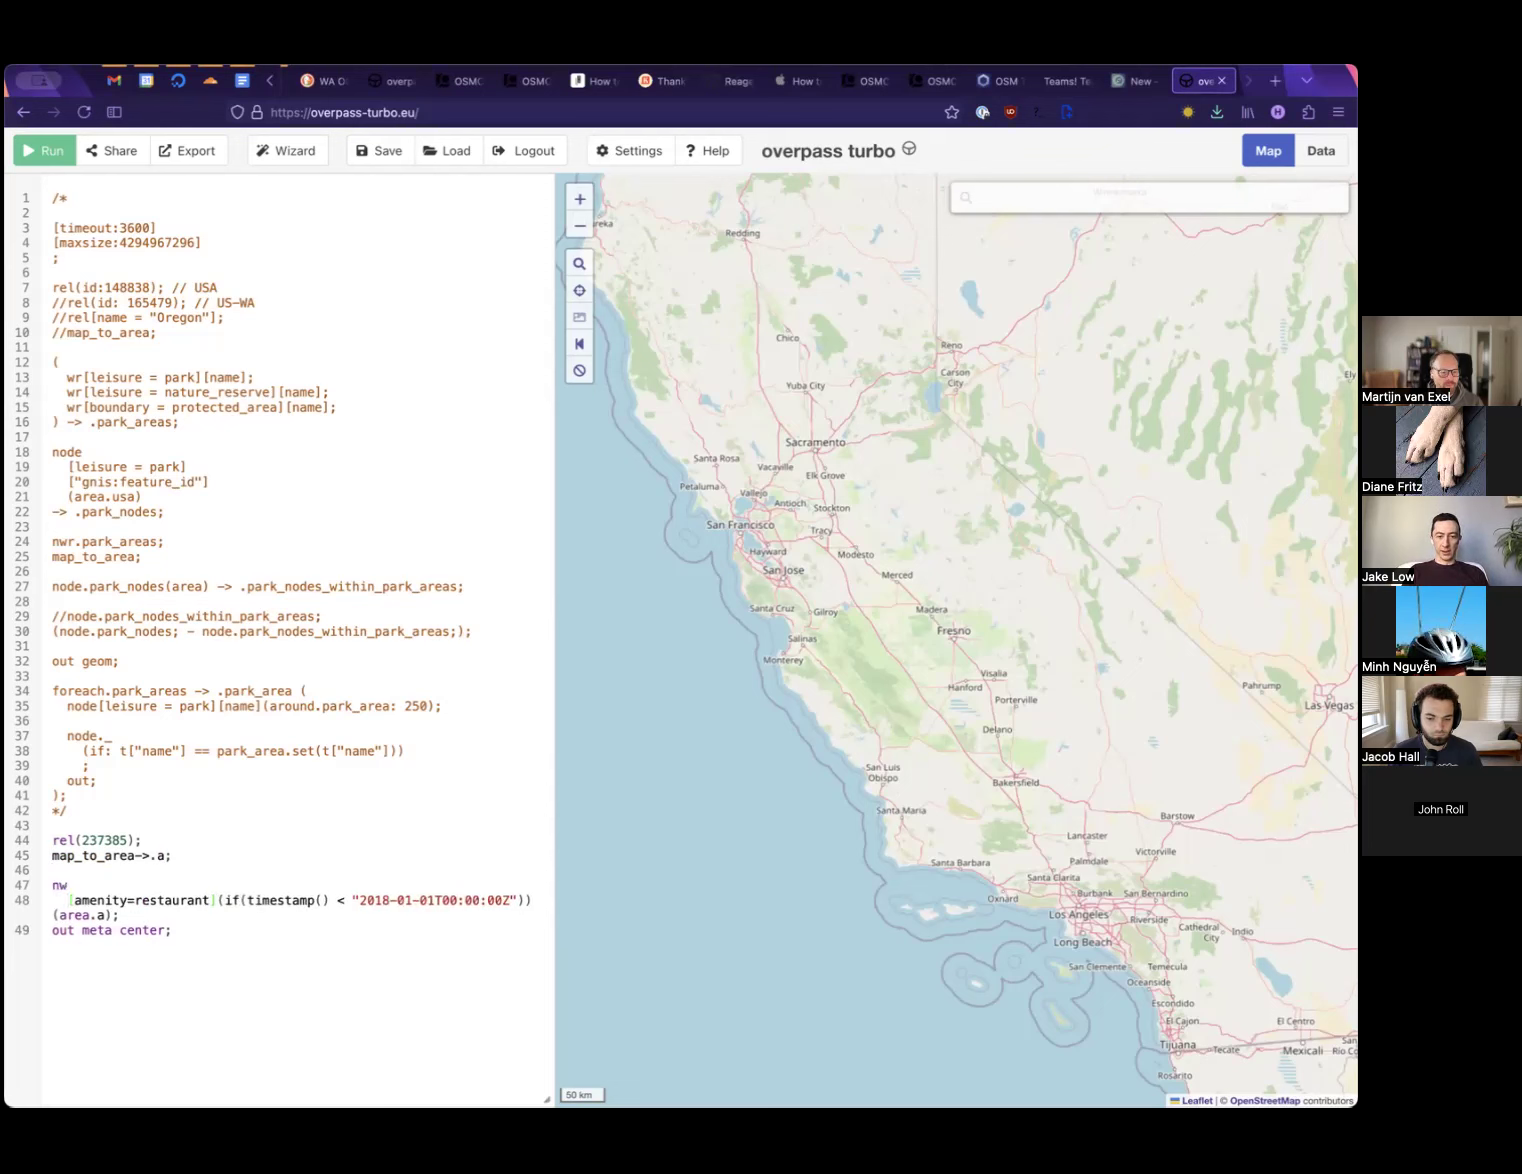
key("Return")
left_click(381, 914)
key("Return")
left_click(185, 930)
key("Return")
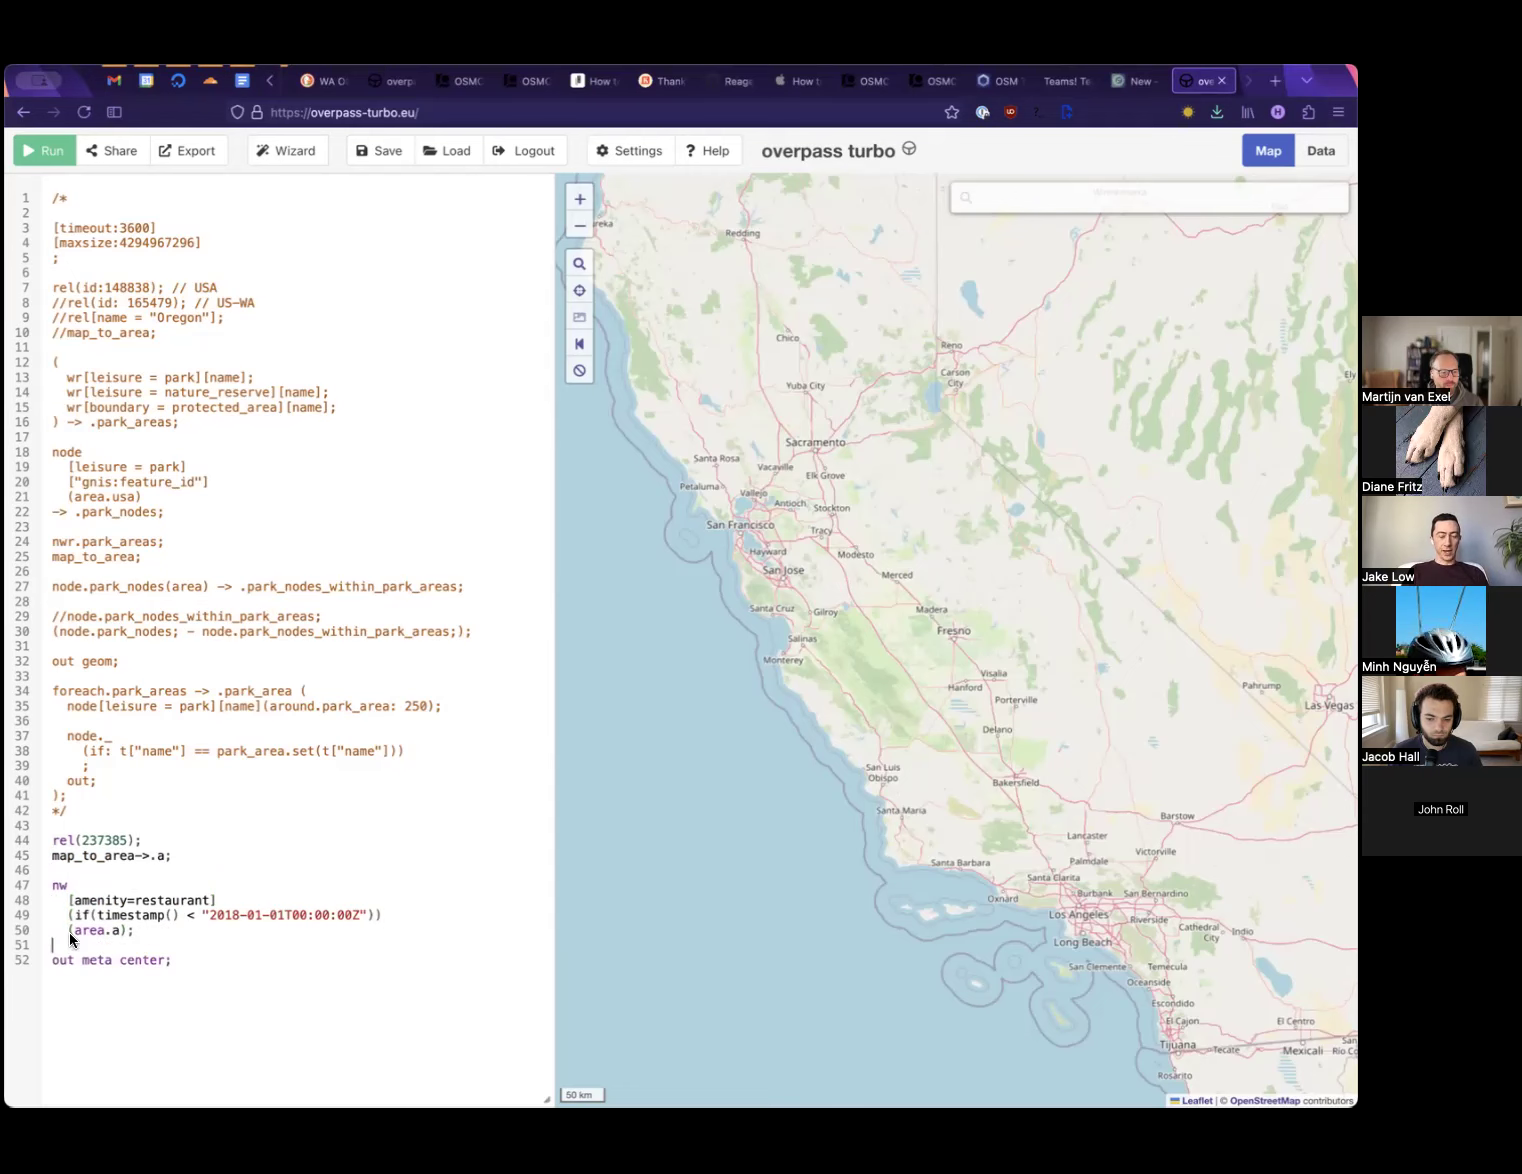
Review the query's relation ID, map_to_area line, area filter and nw element type
double_click(92, 838)
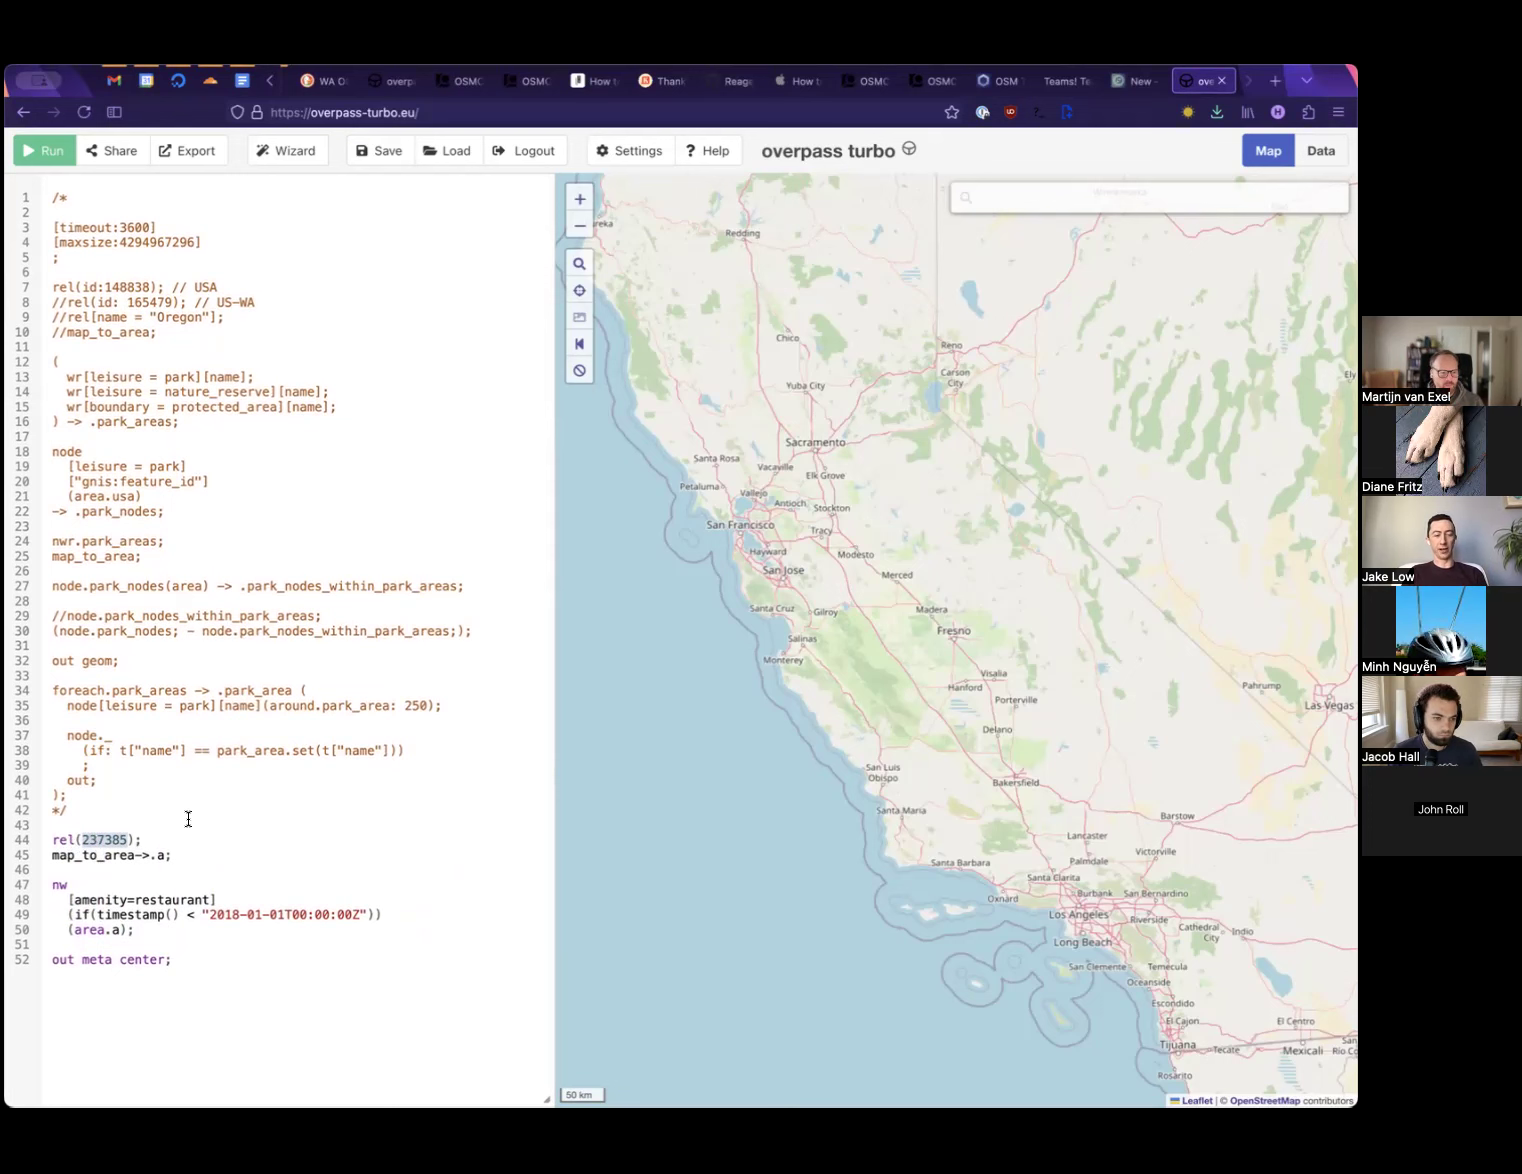
left_click_drag(50, 856, 228, 856)
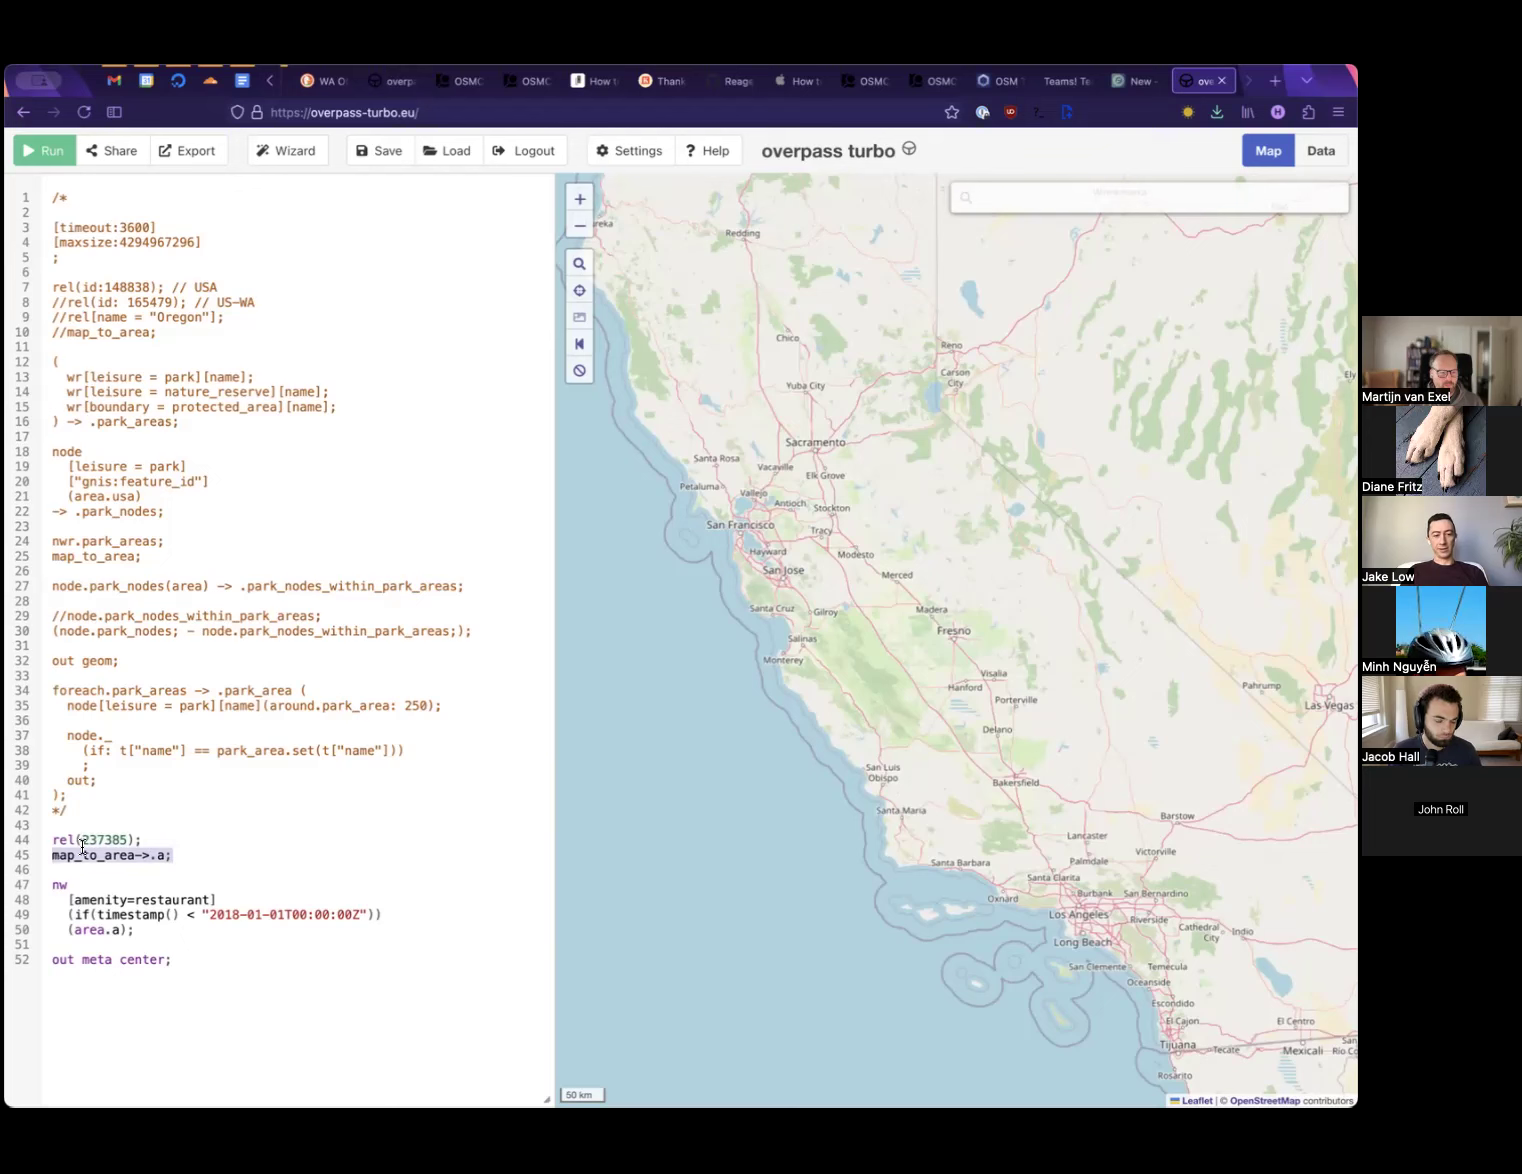
left_click(165, 858)
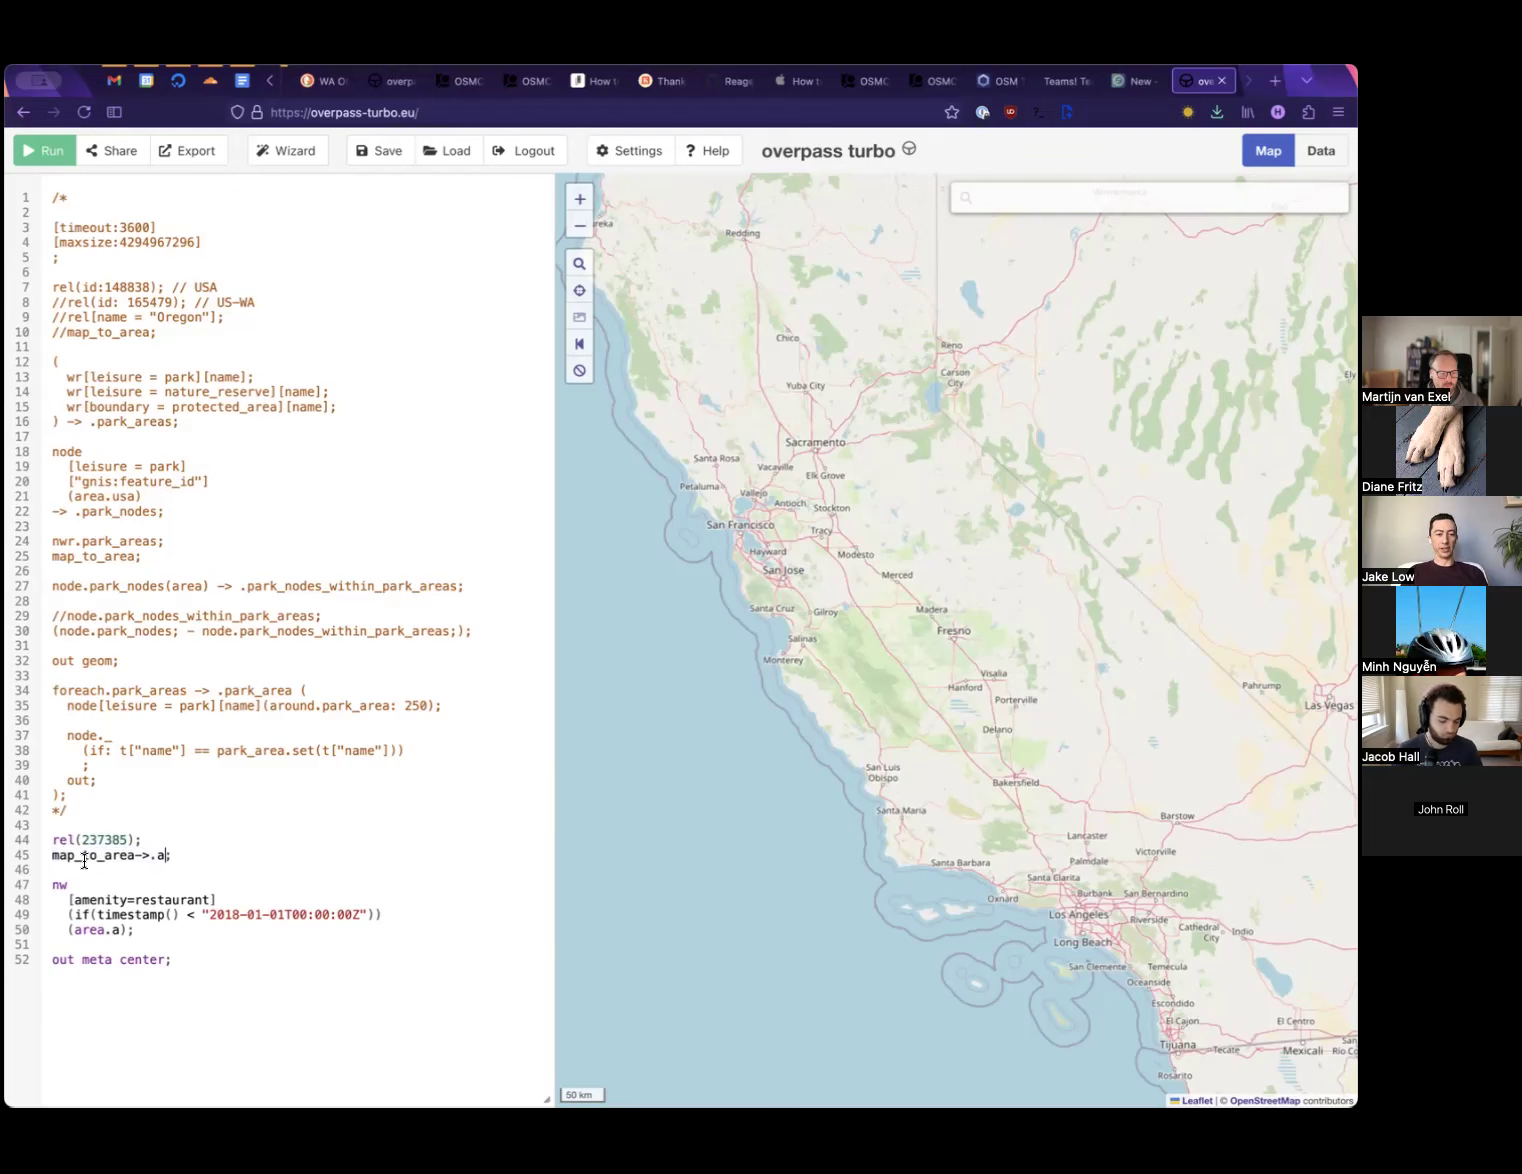
left_click_drag(69, 930, 195, 928)
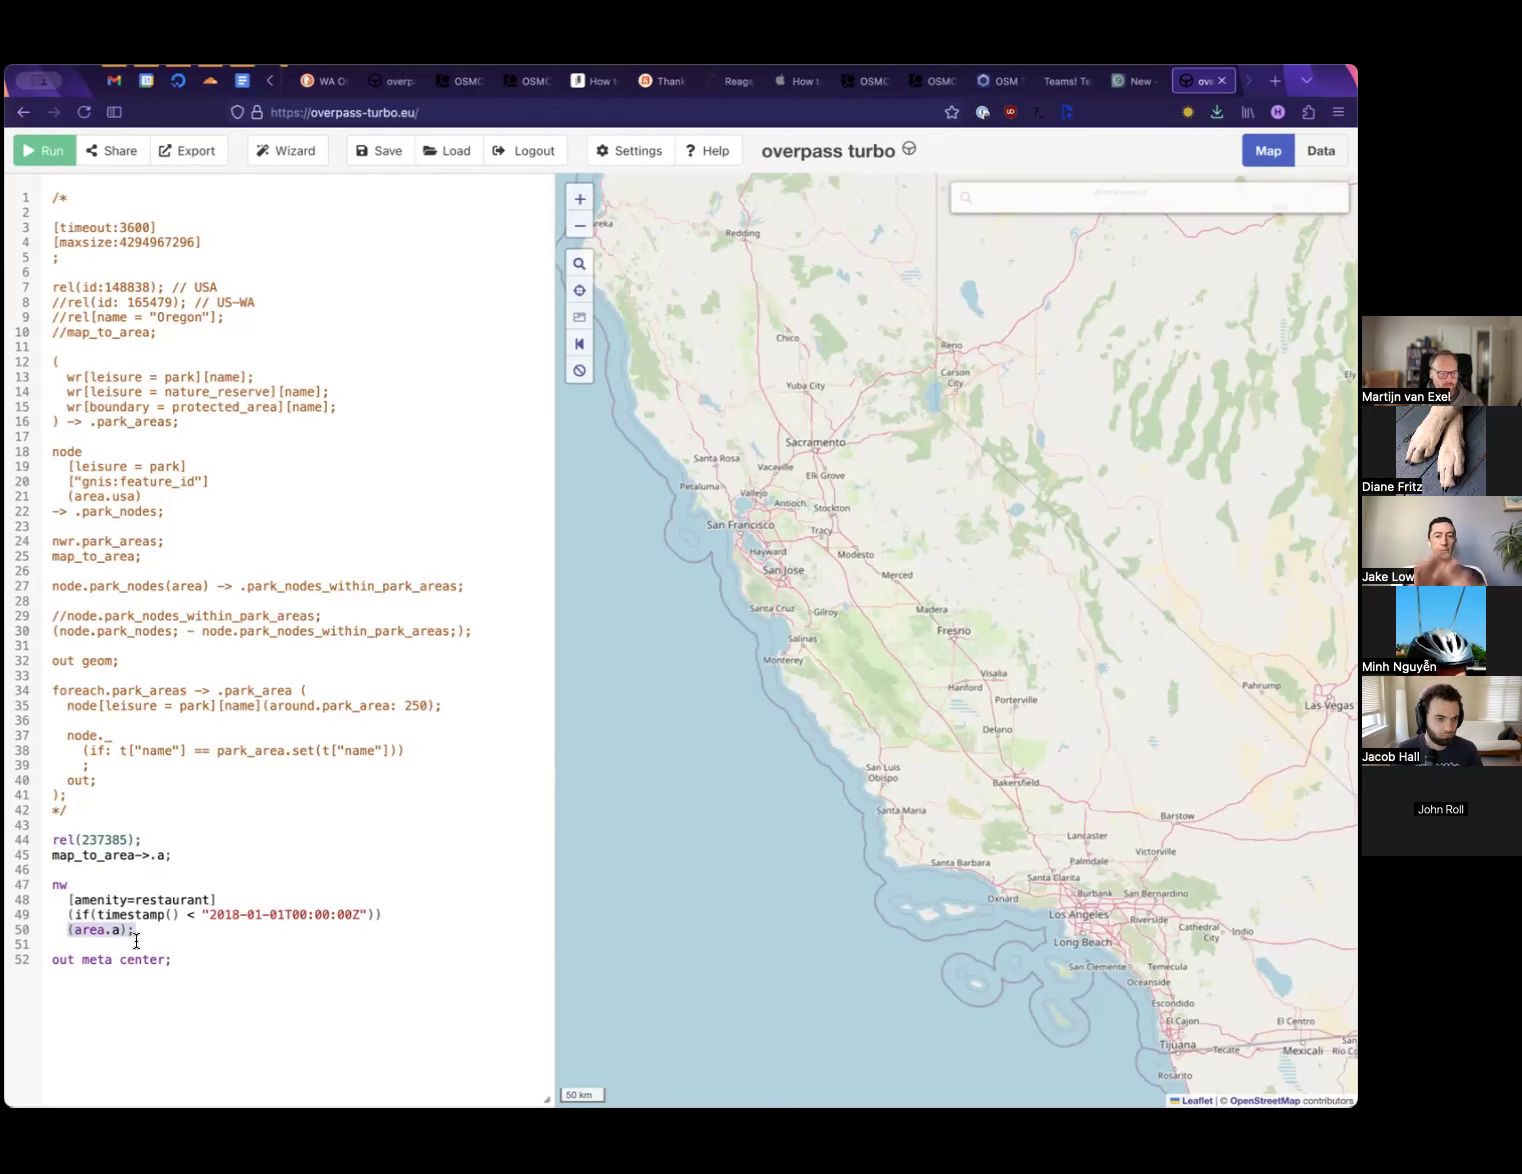
double_click(60, 885)
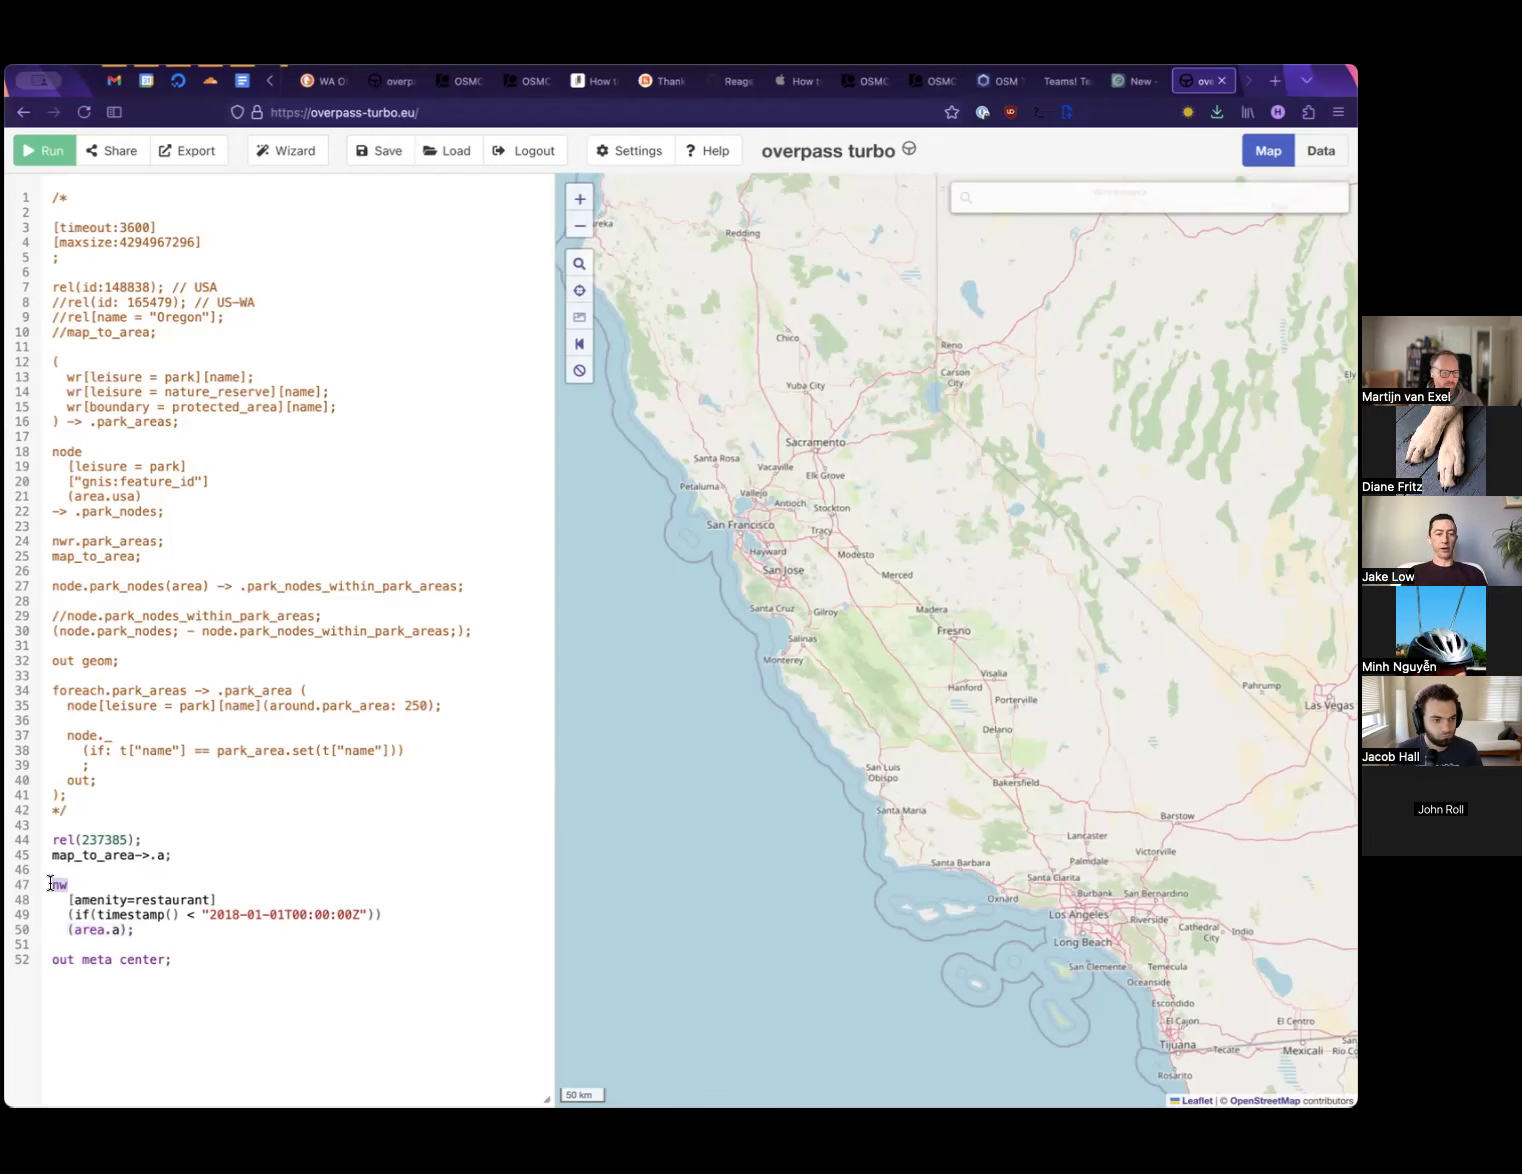
Examine the query's amenity, timestamp and area filters, the map_to_area line and the out meta center statement
left_click_drag(67, 901, 225, 897)
left_click_drag(68, 916, 372, 906)
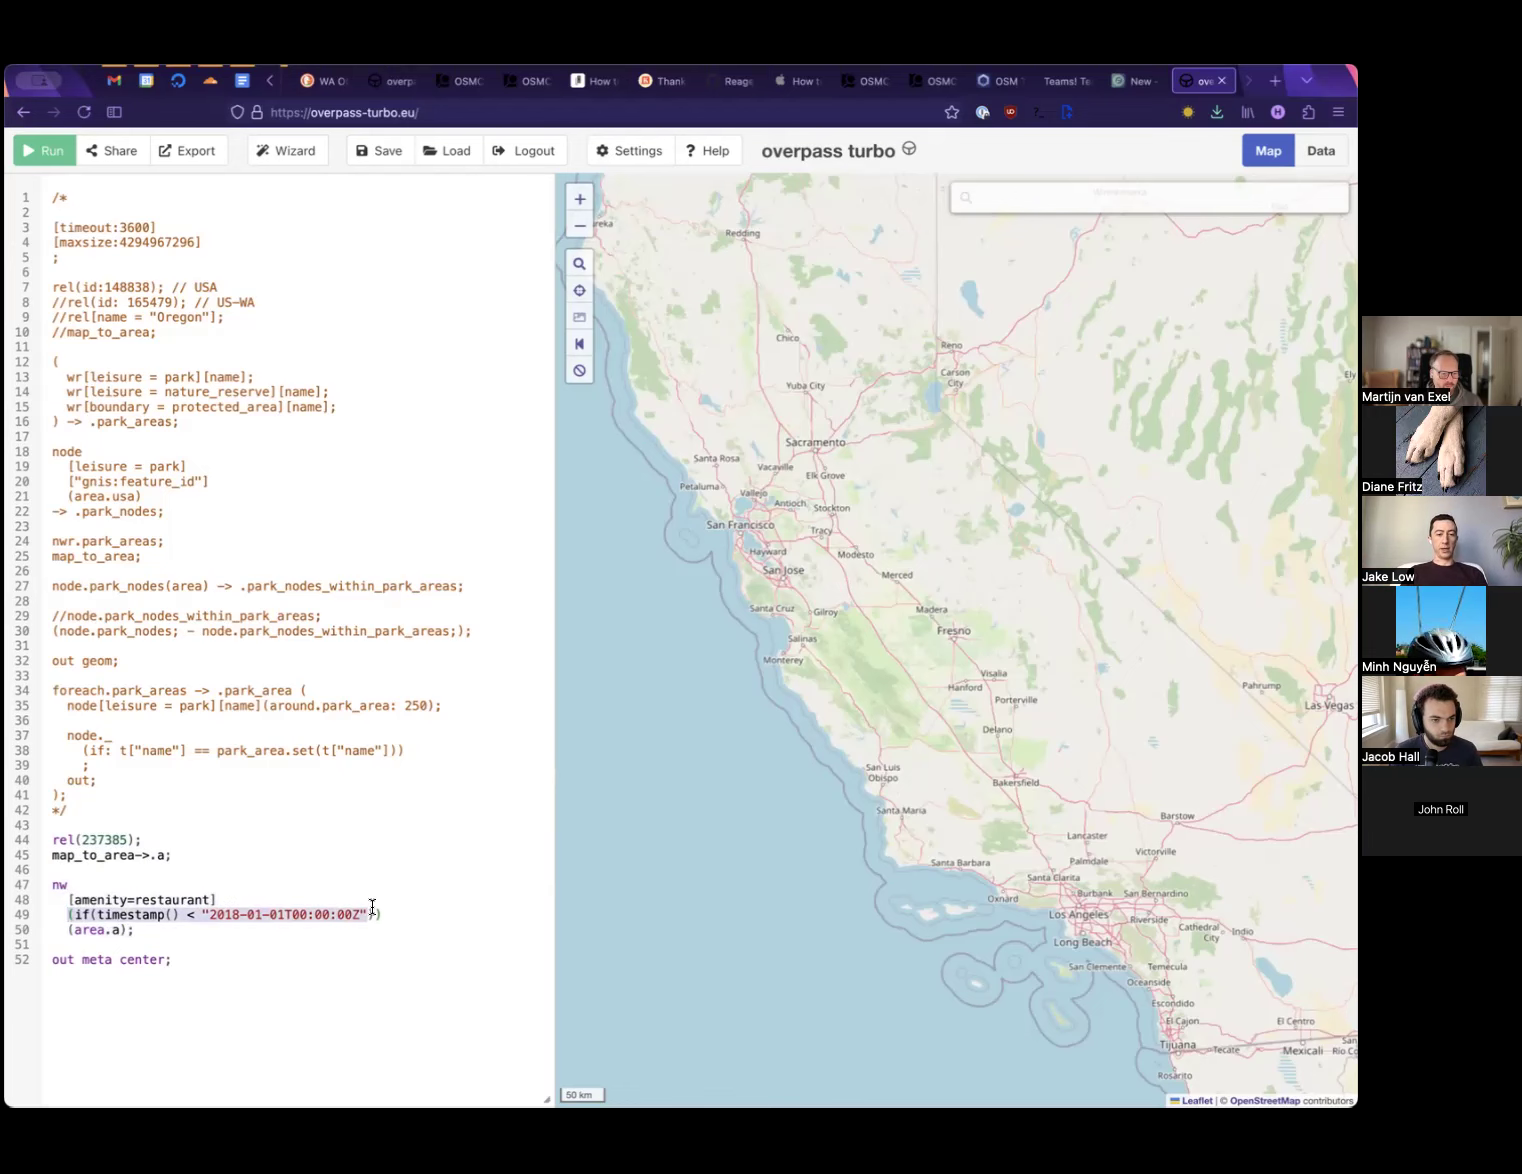
left_click(221, 913)
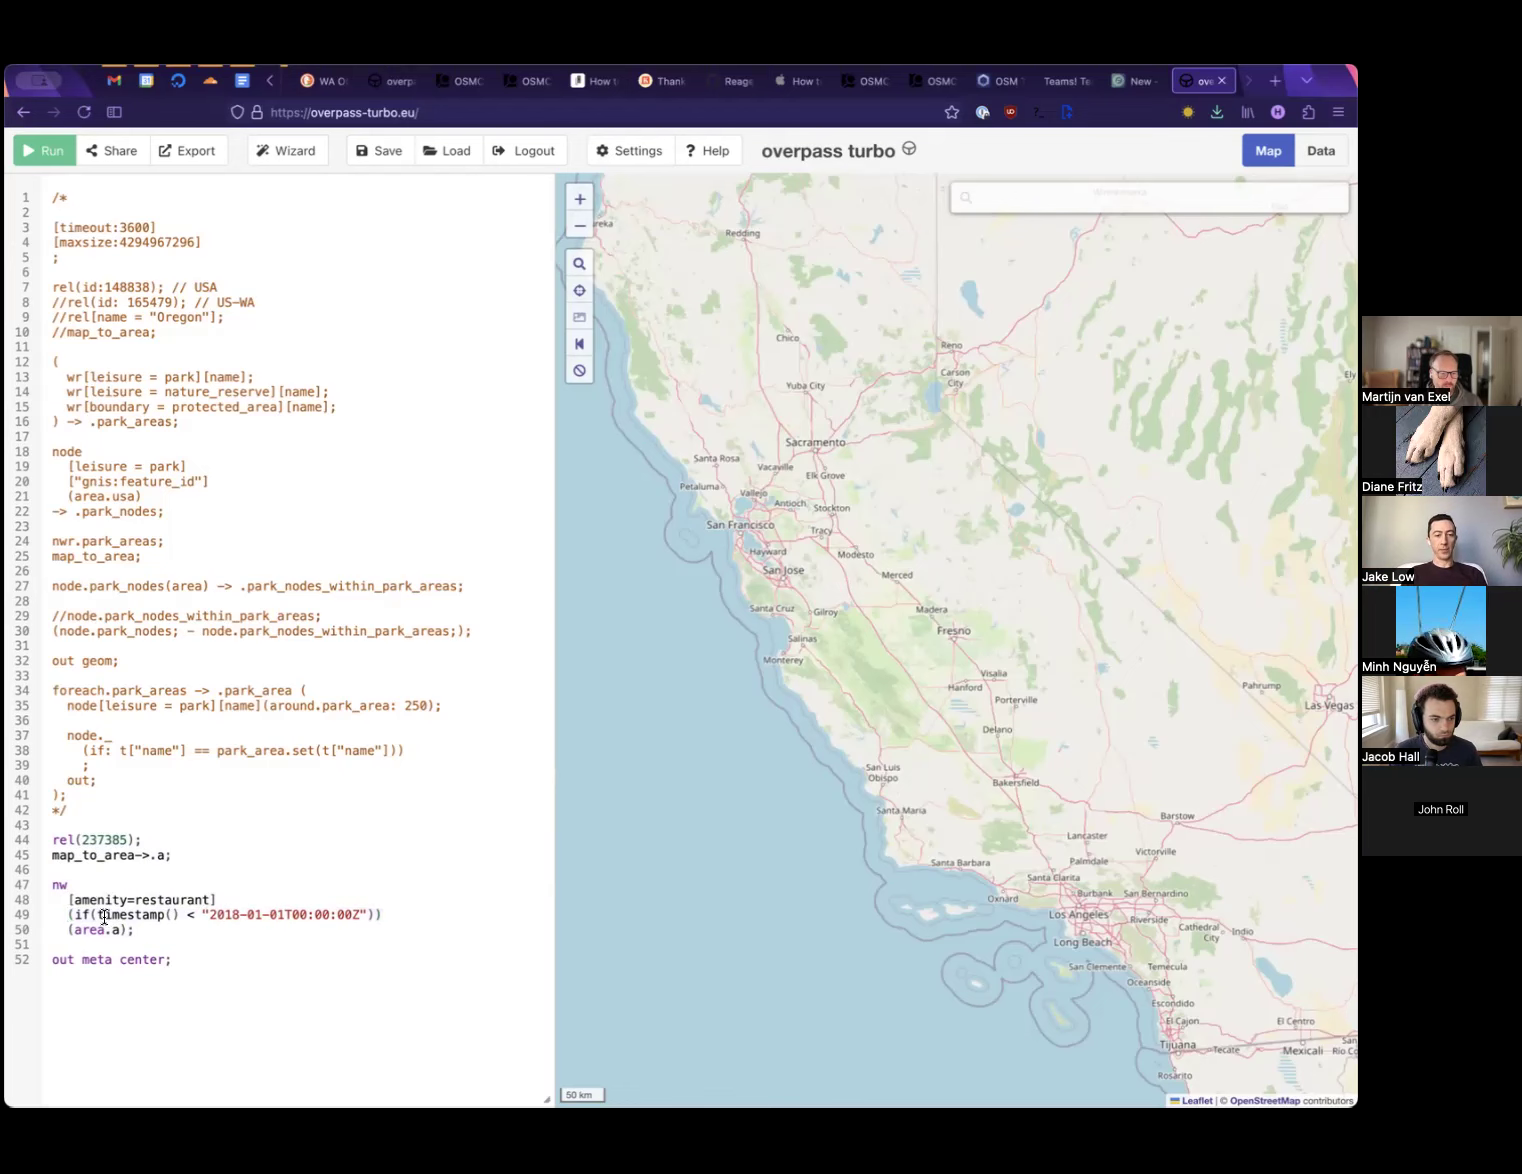
left_click_drag(68, 930, 128, 930)
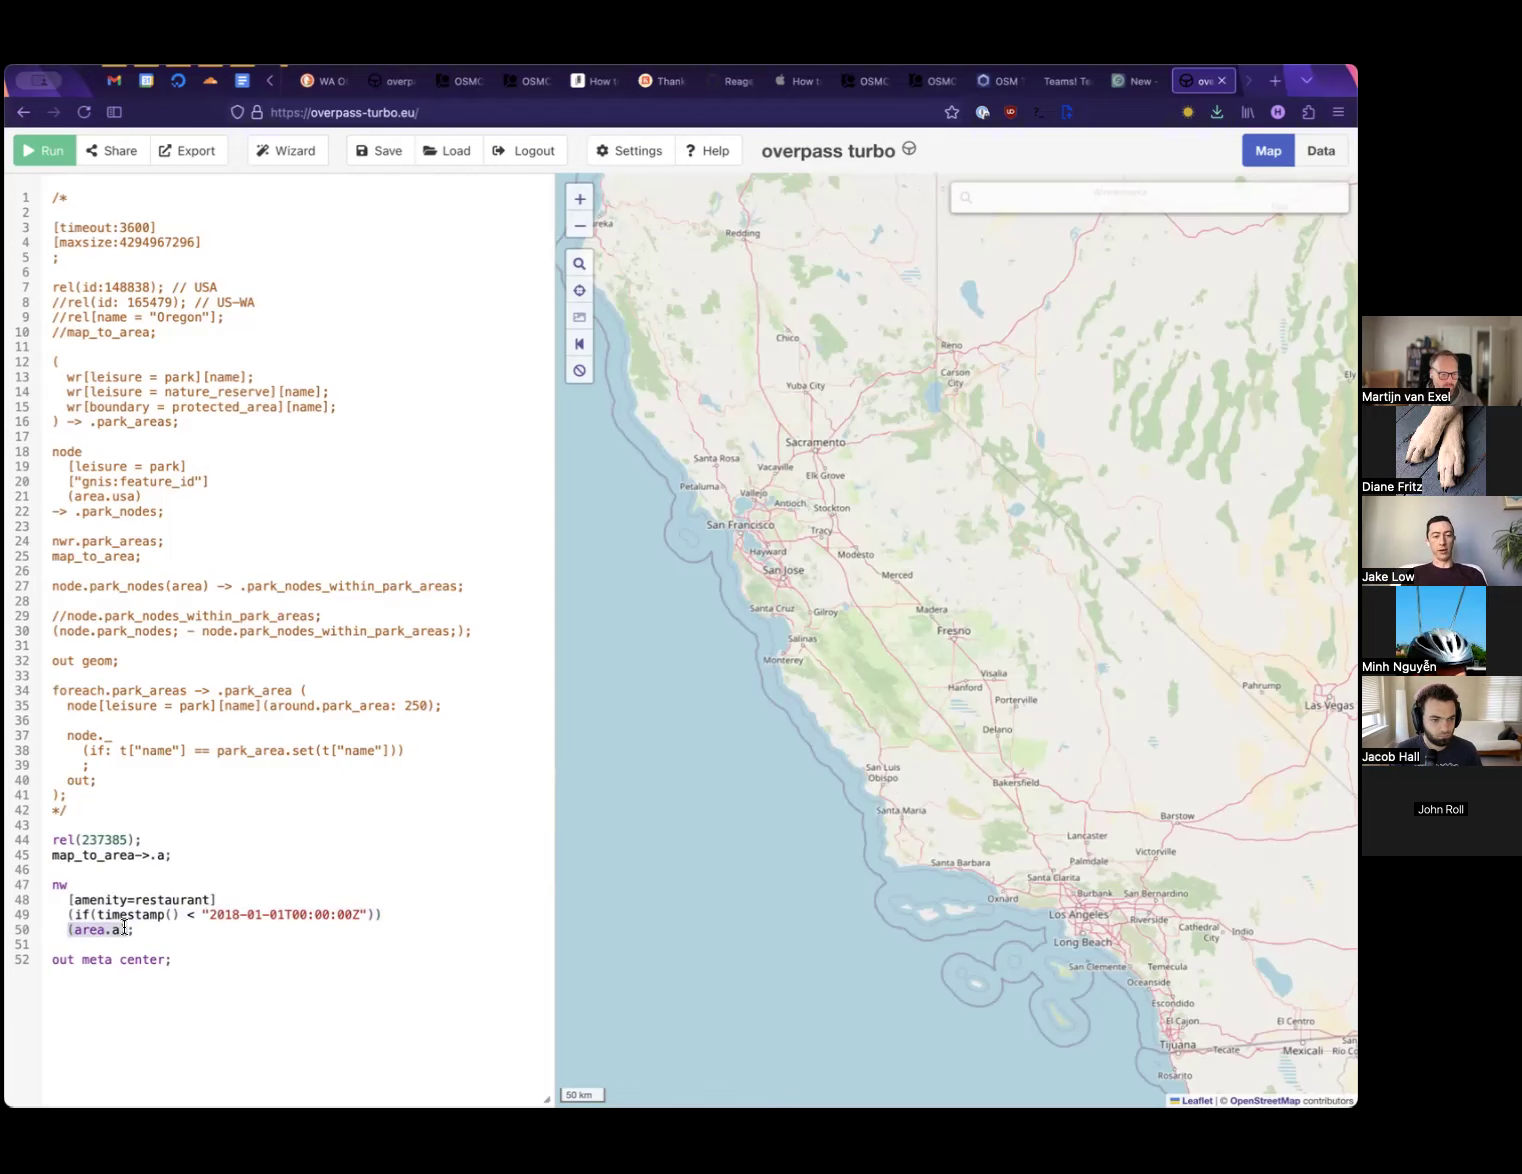
left_click_drag(50, 856, 198, 857)
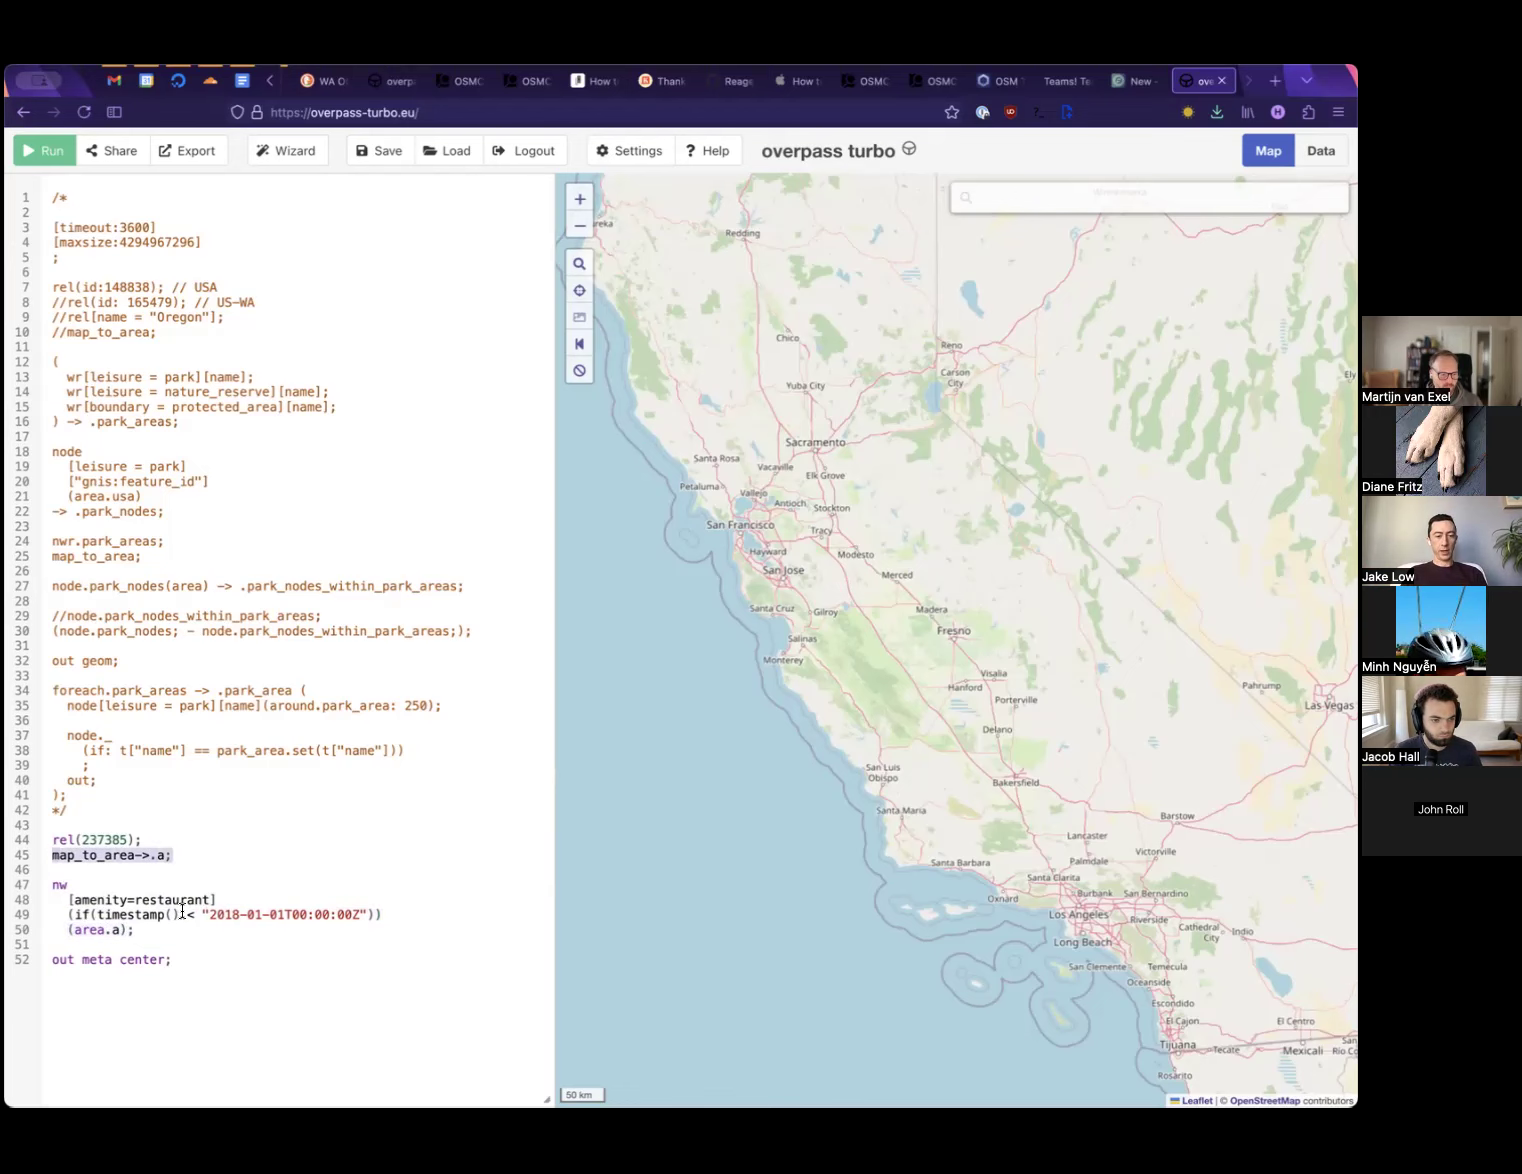
left_click(198, 959)
left_click_drag(188, 958, 27, 840)
left_click(192, 953)
left_click(148, 940)
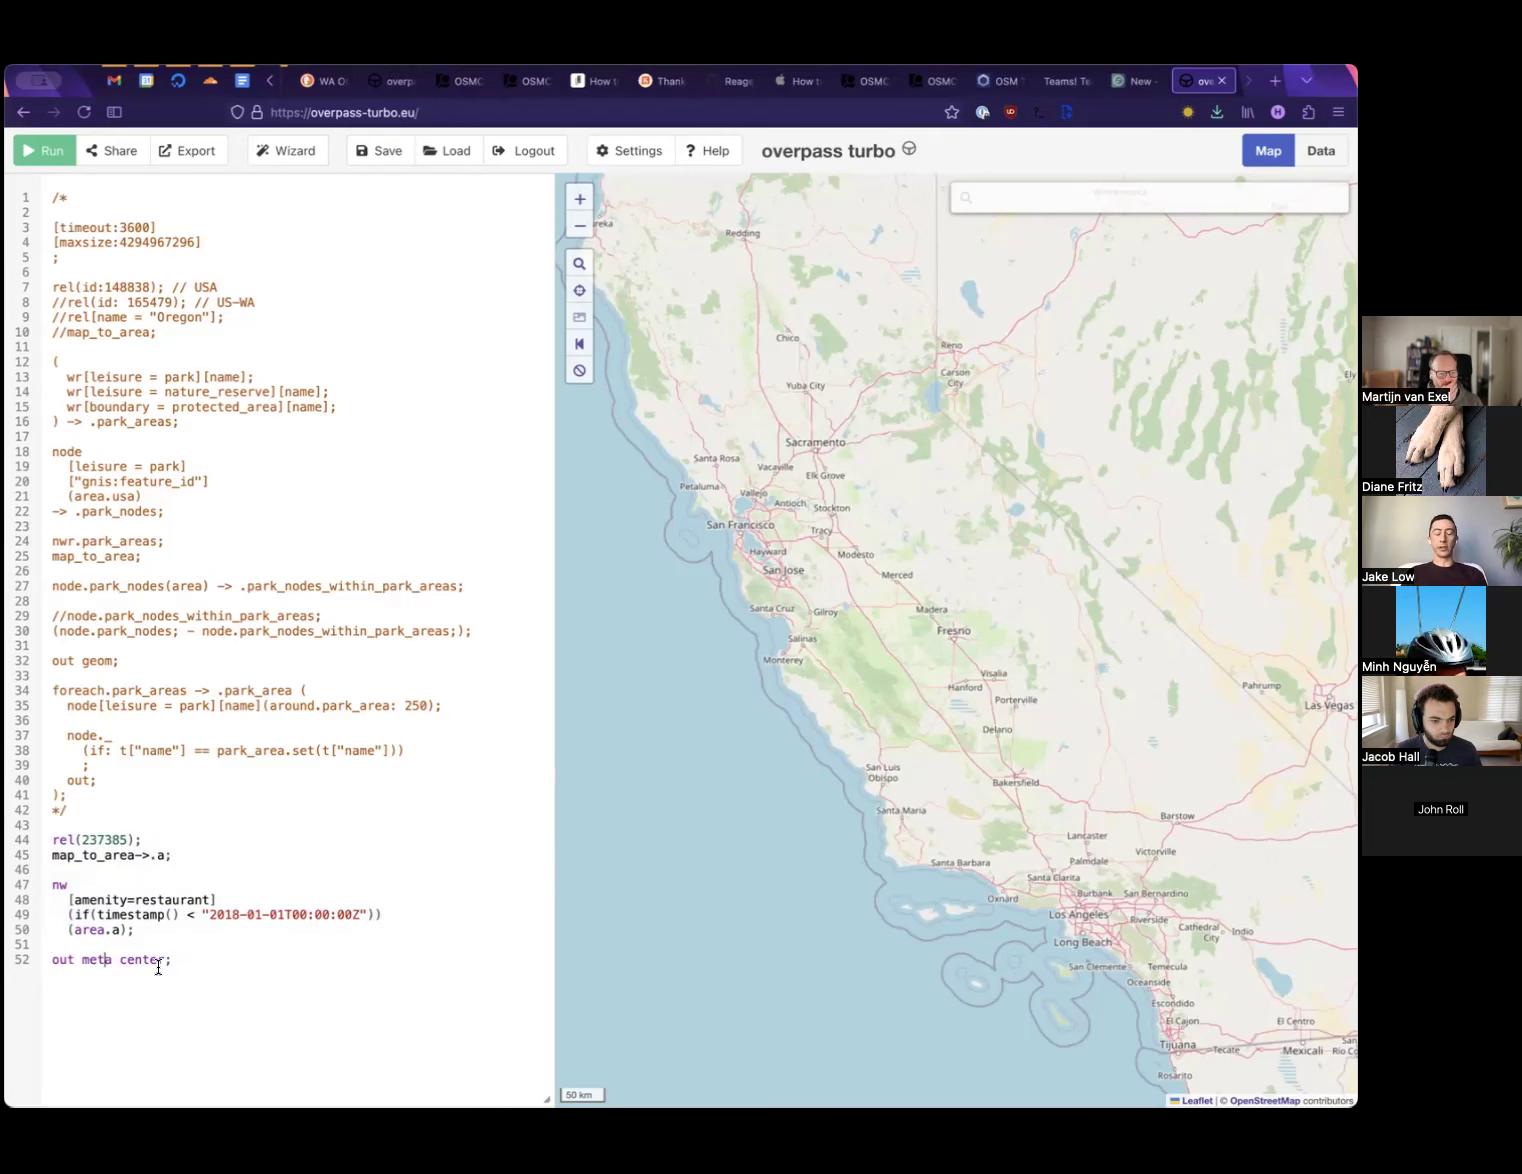
left_click_drag(52, 959, 134, 959)
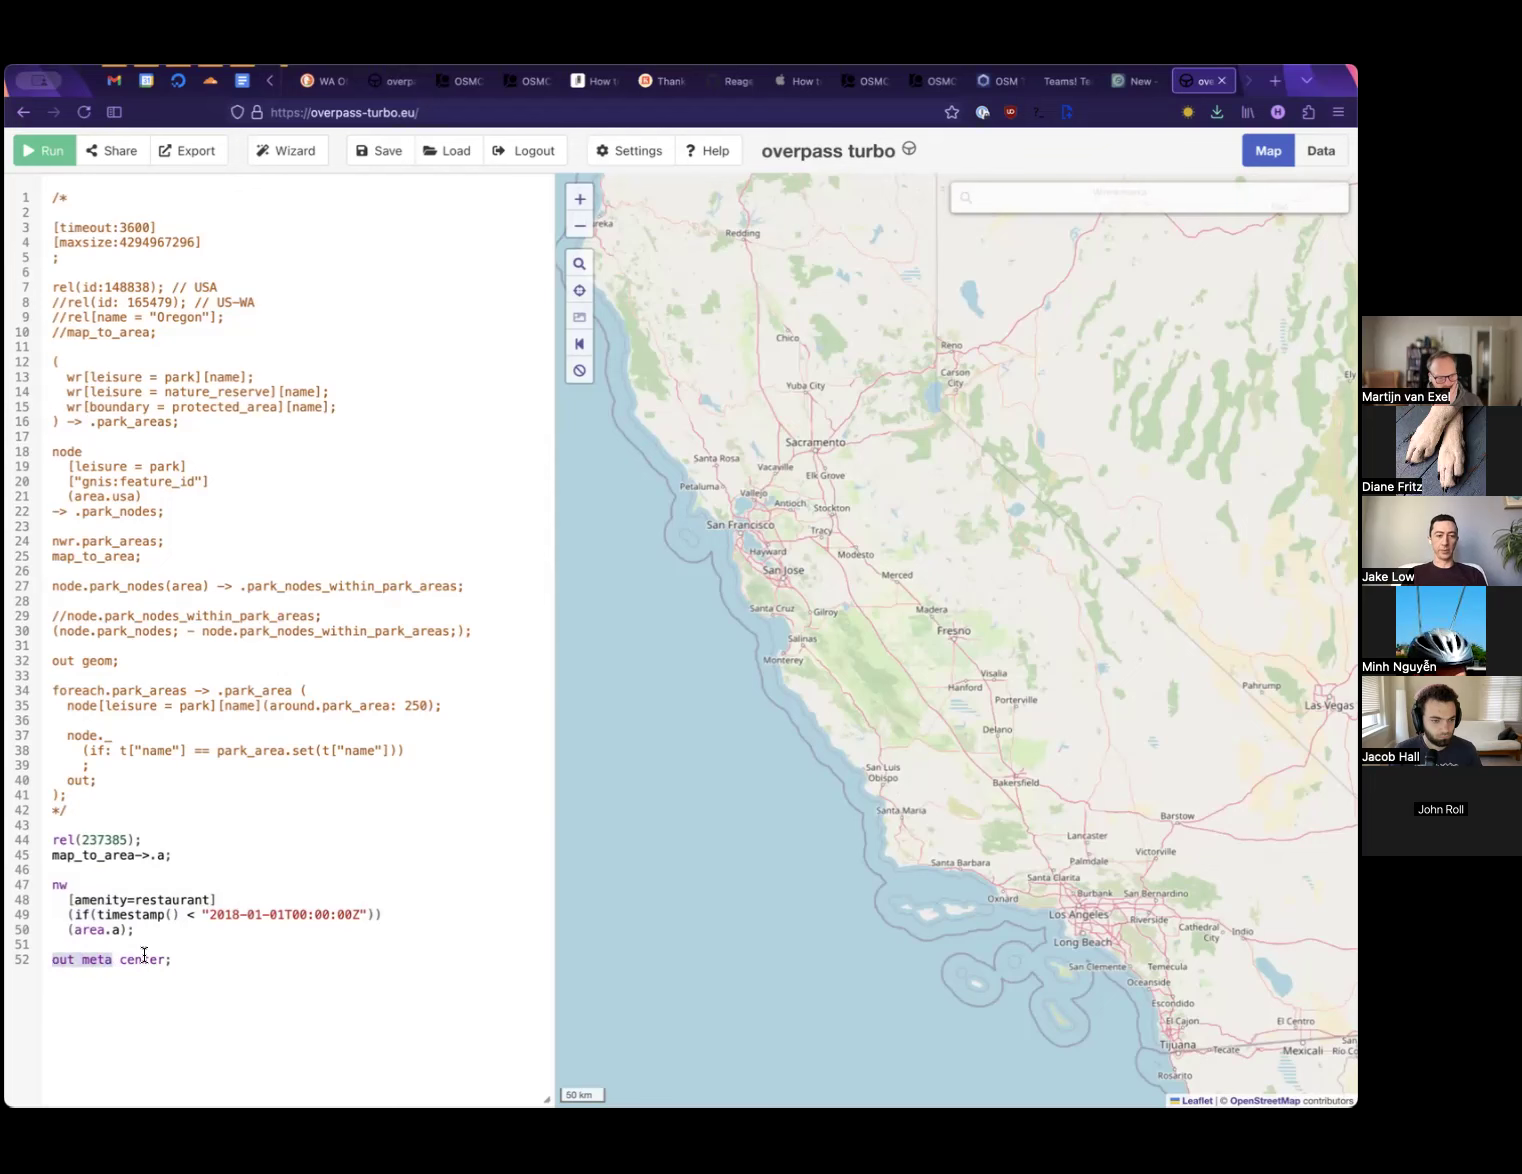
Copy the whole restaurant query, without the commented-out block, into the Overpass query field of the new MapRoulette challenge
left_click(211, 955)
left_click_drag(194, 957, 52, 839)
key("super+c")
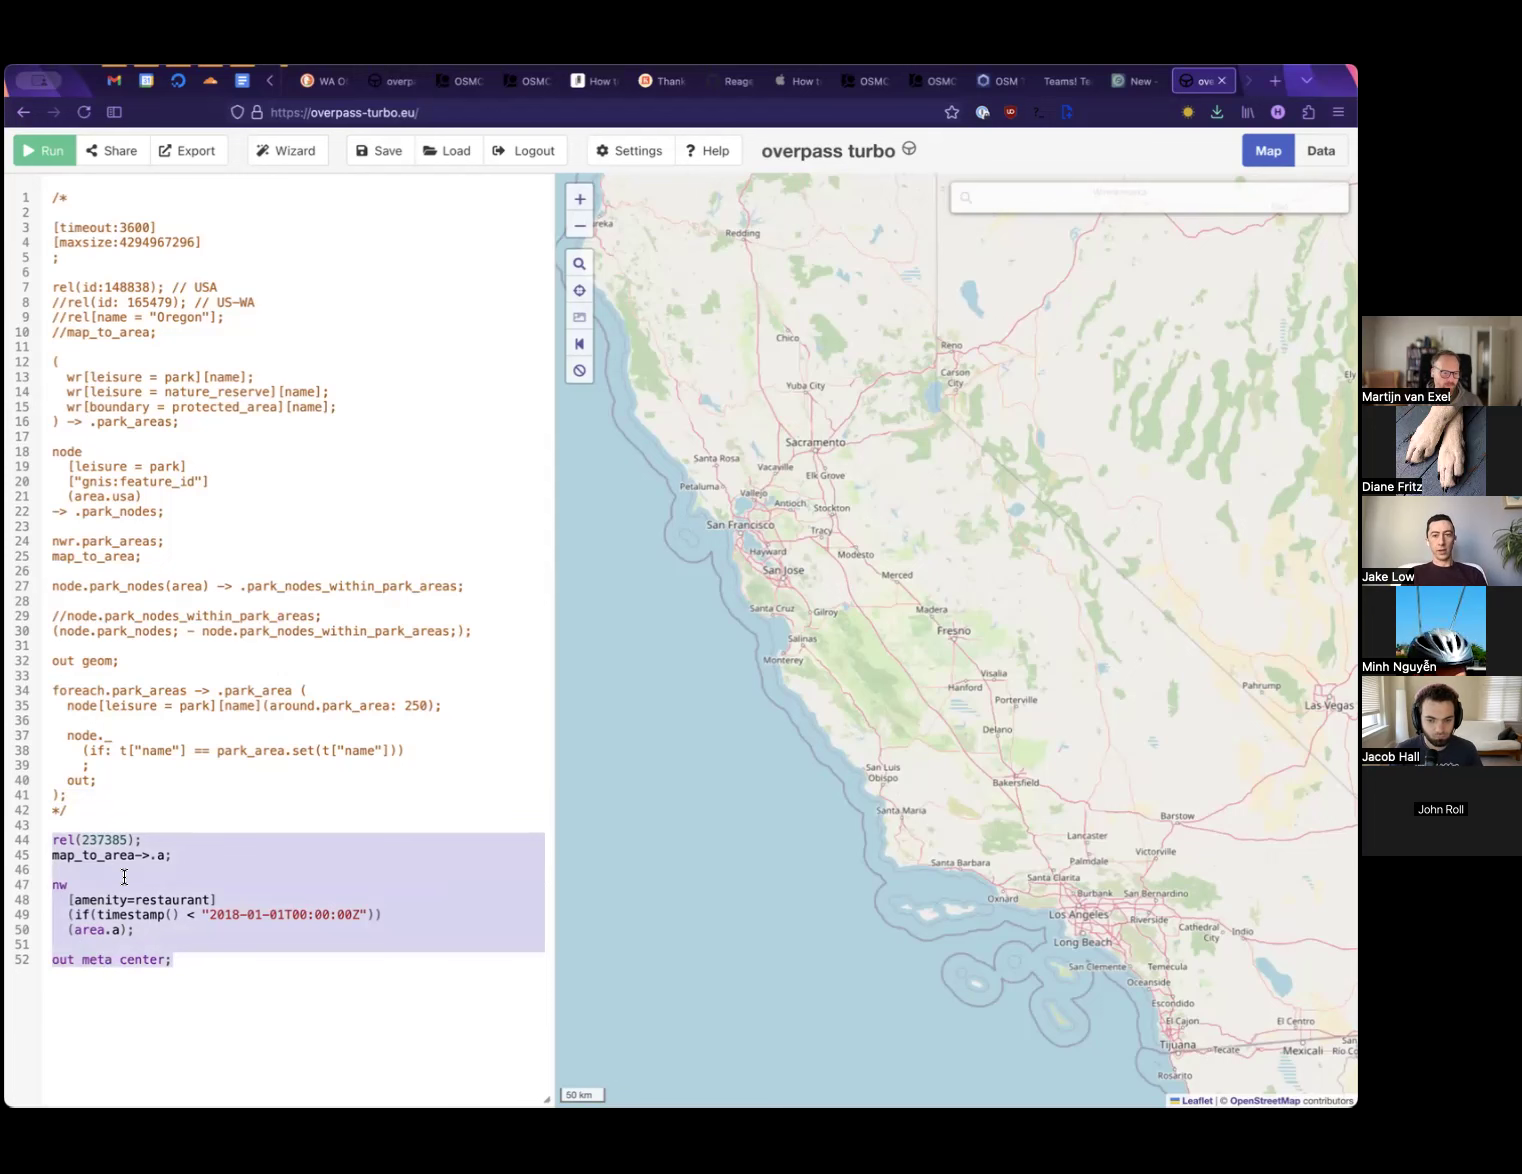
mouse_move(1119, 71)
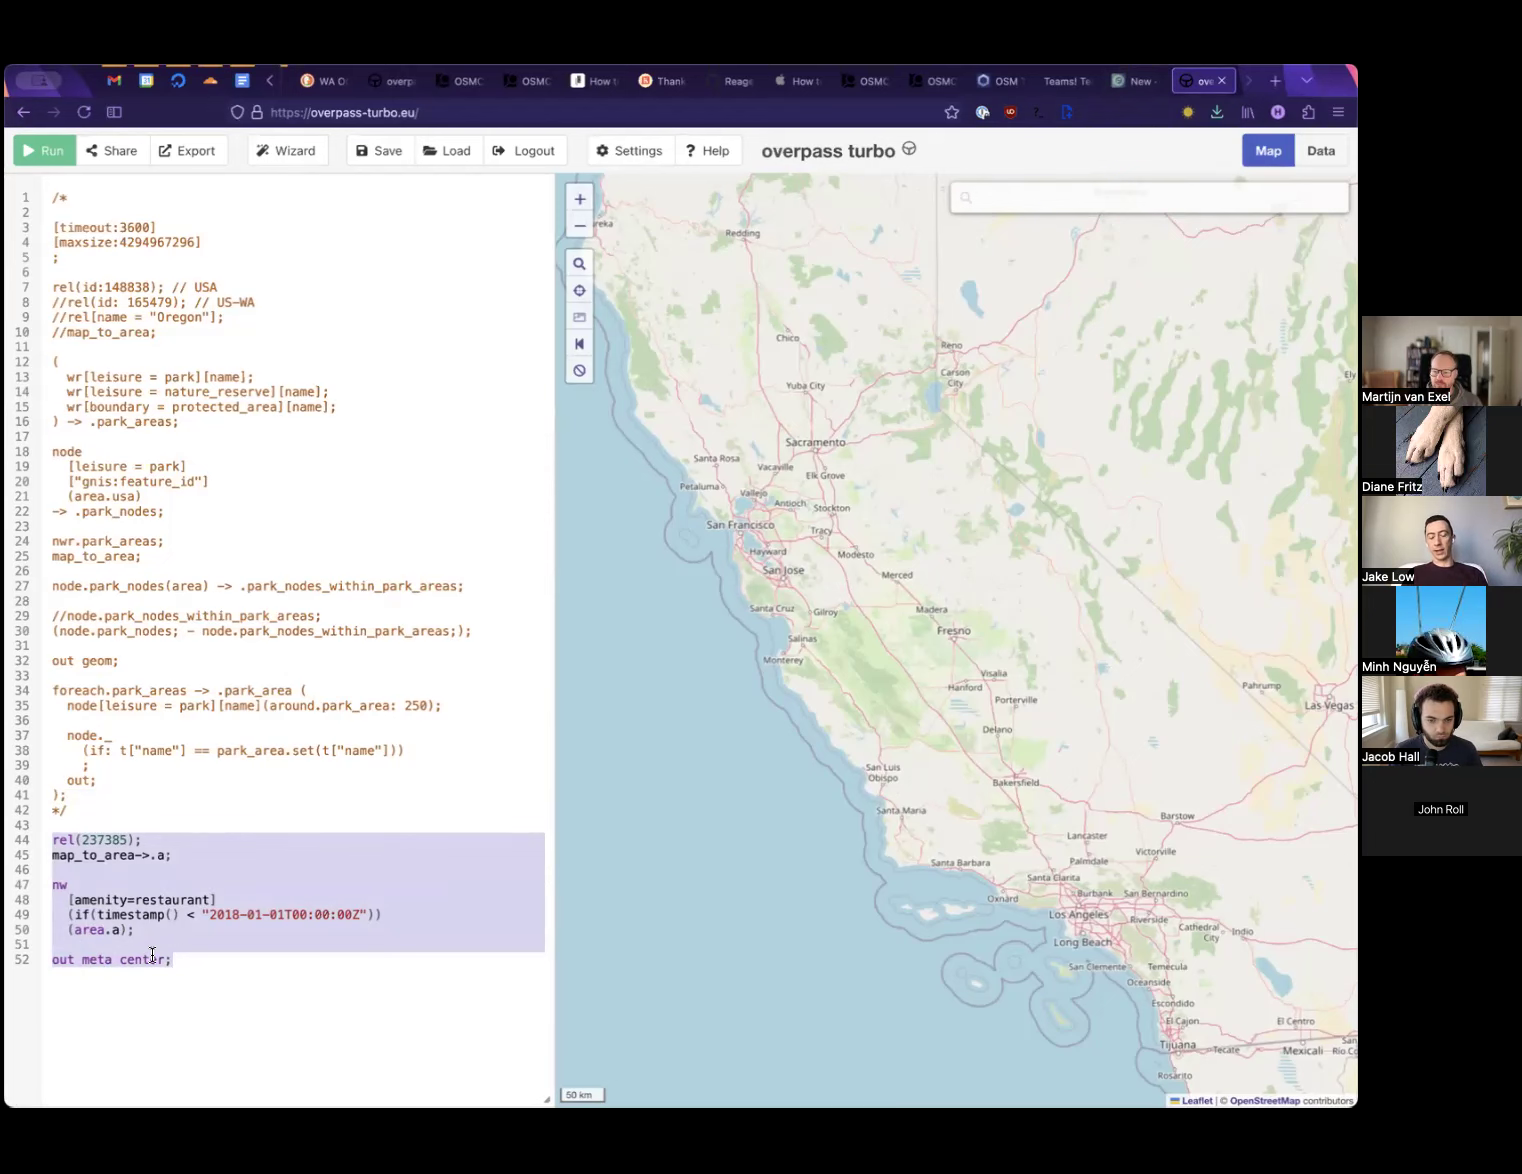
left_click(1119, 85)
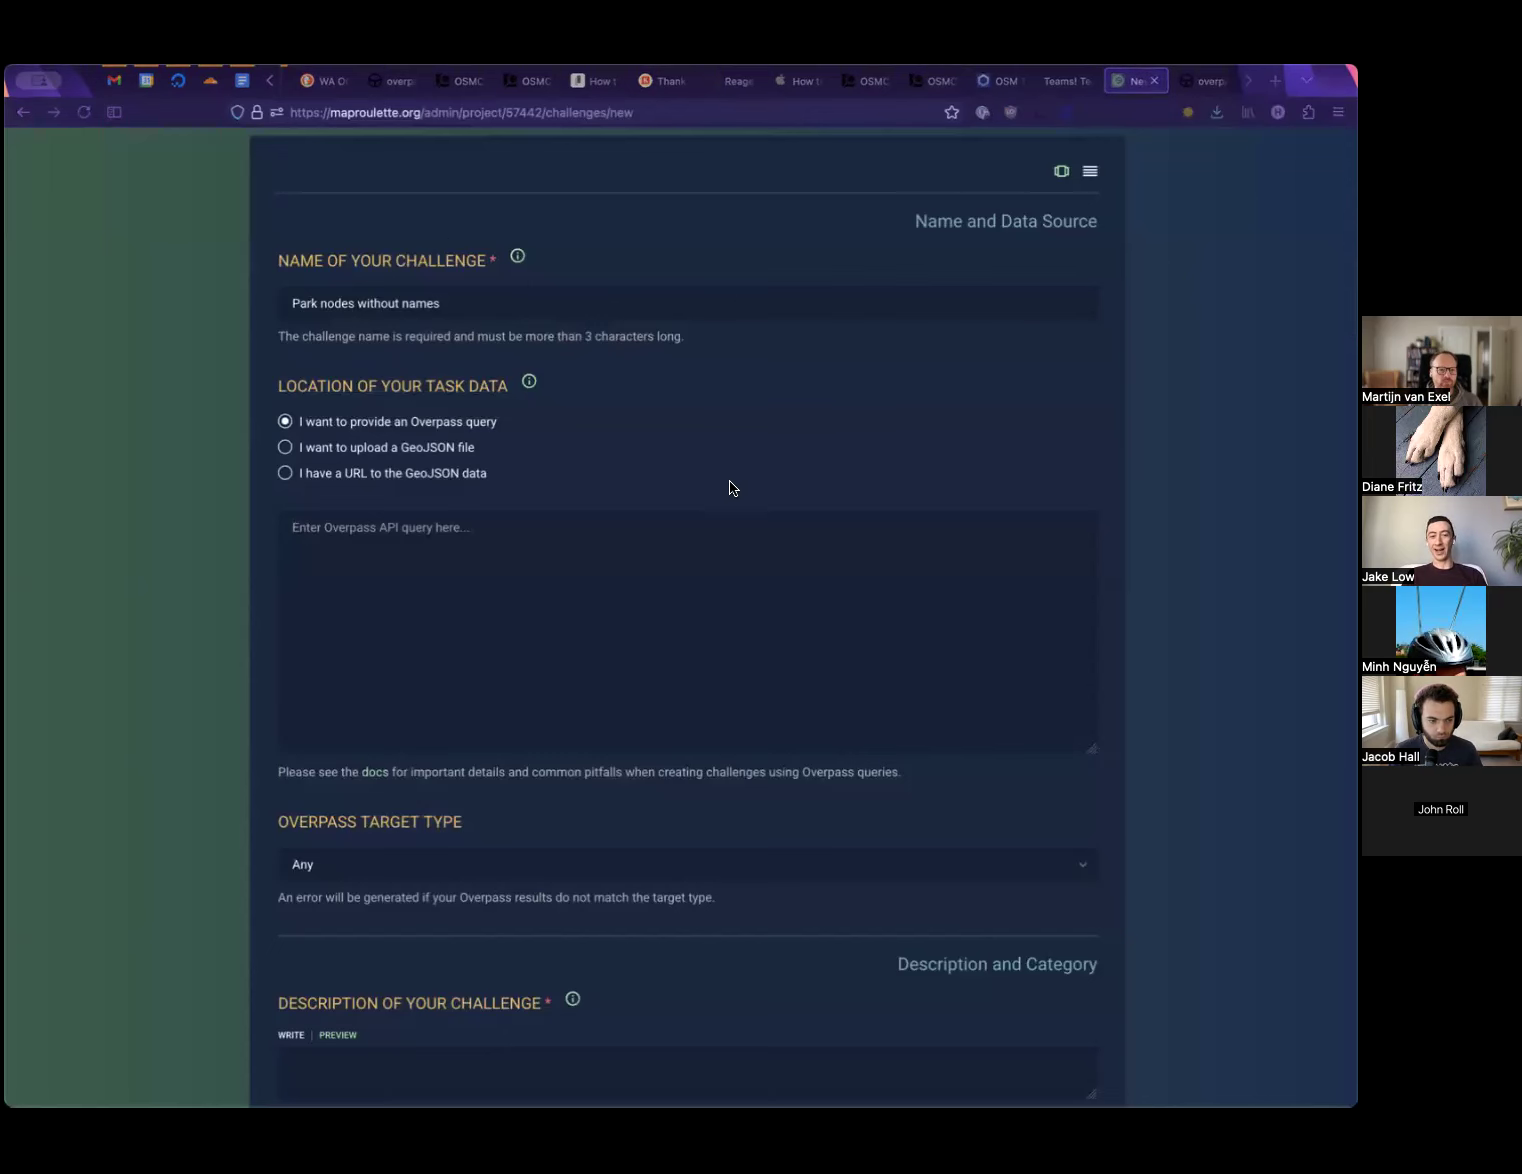
left_click(676, 577)
key("super+v")
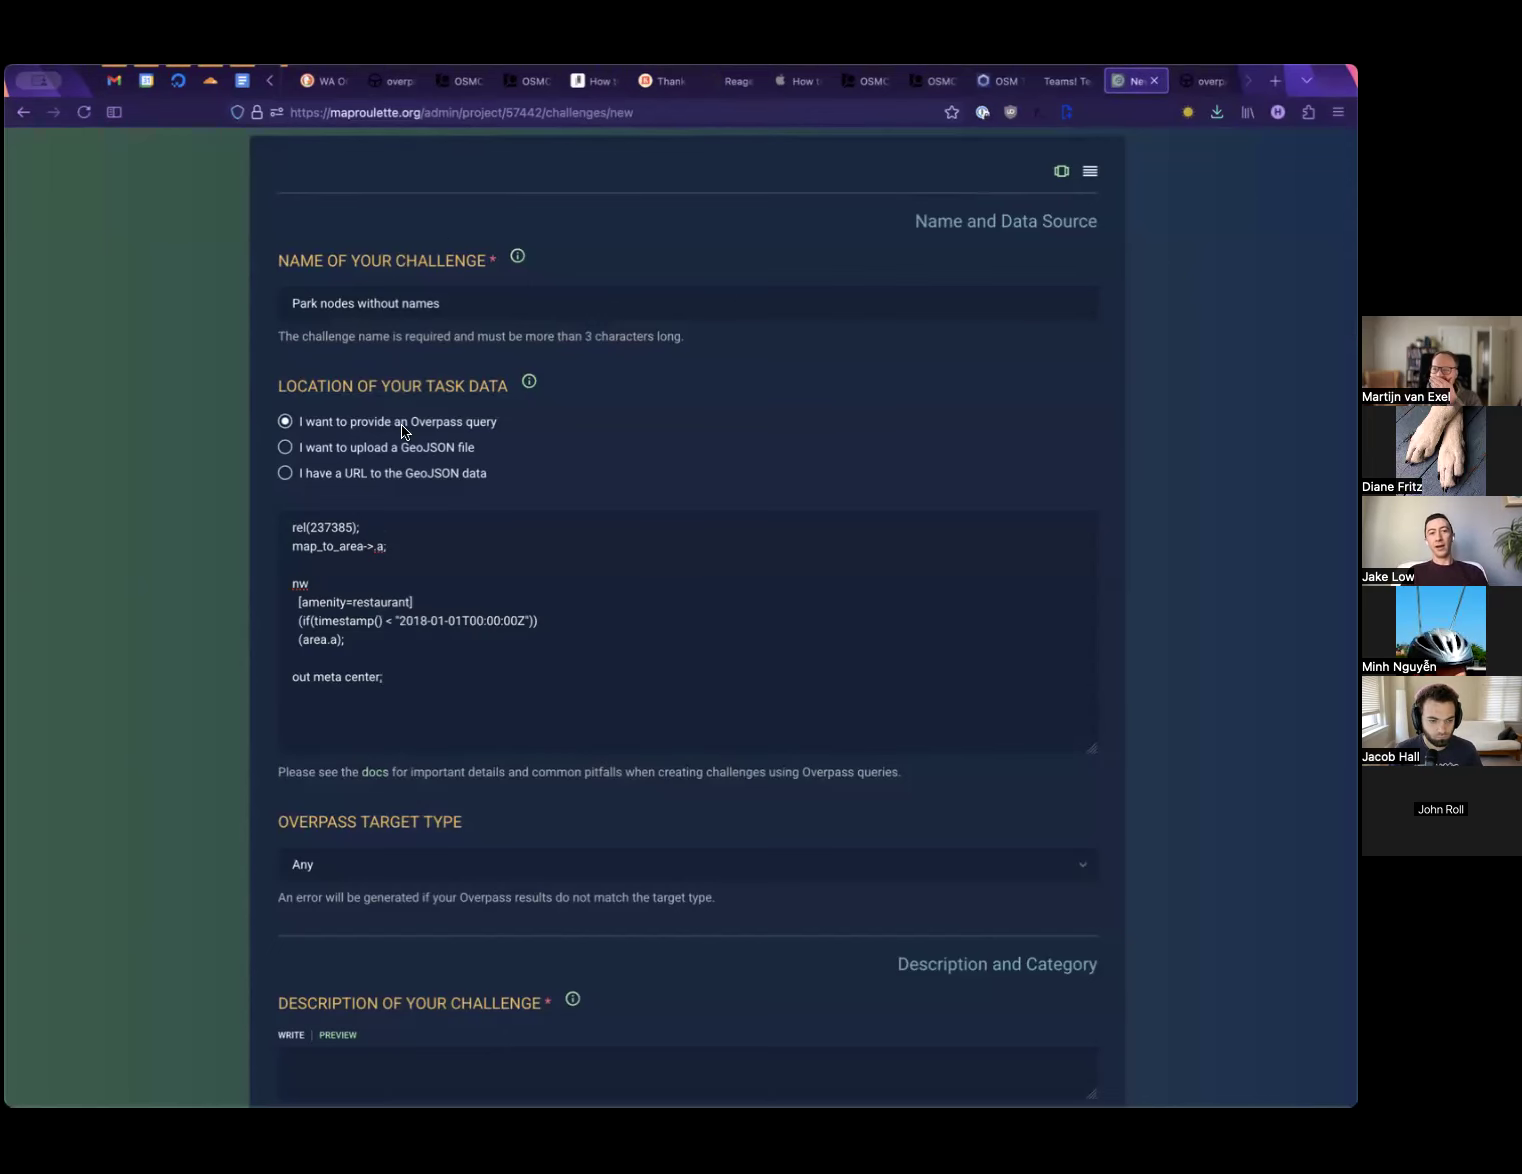
Rename the challenge as "Restaurants in Seattle that haven't been updated in a while"
triple_click(402, 295)
type("Re")
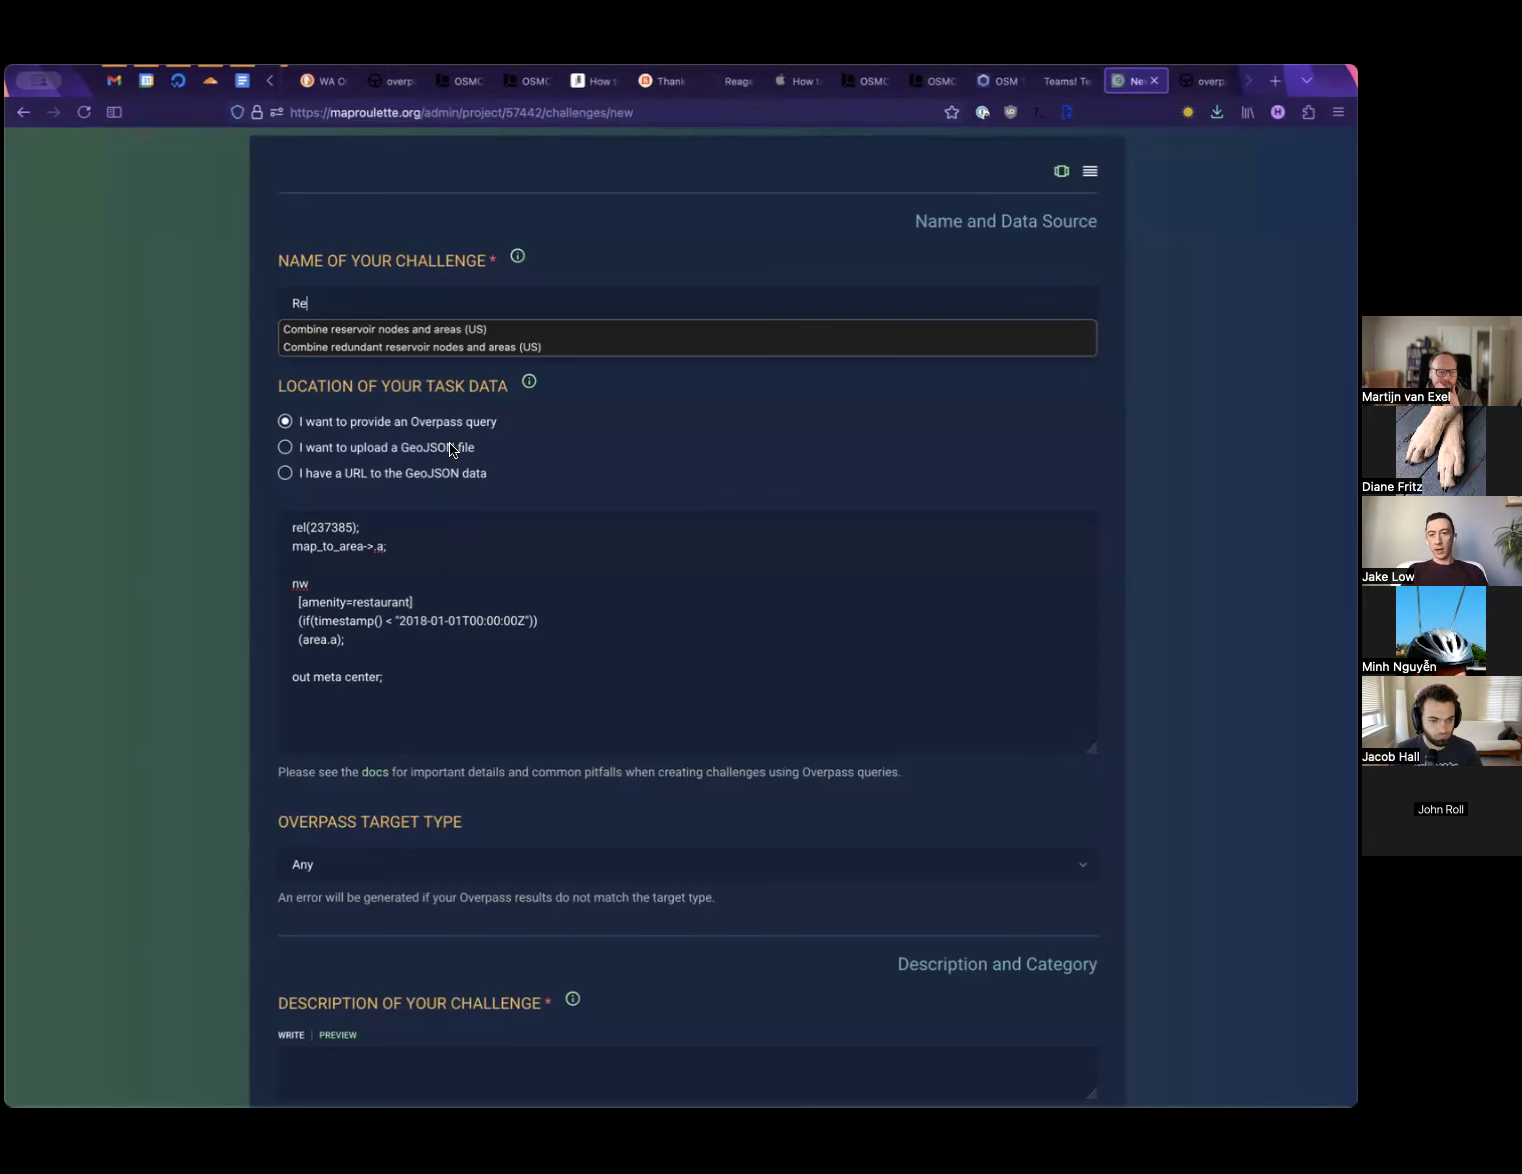
type("staru")
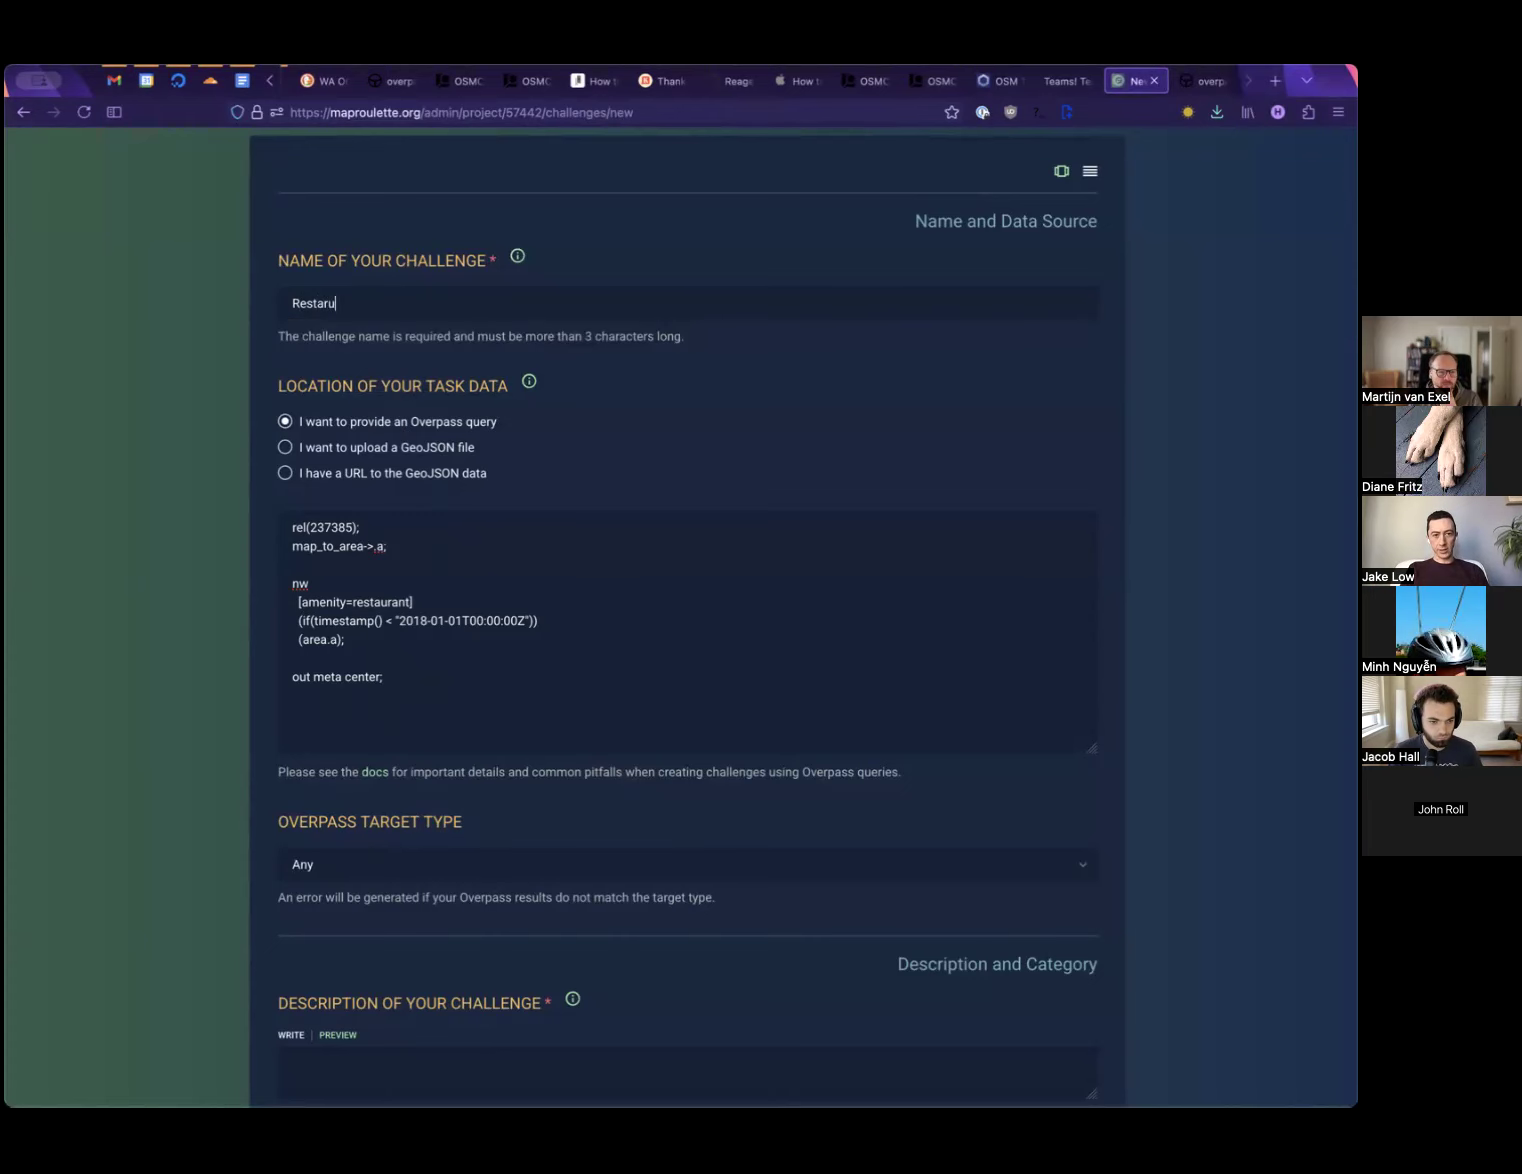
type("uras")
key("BackSpace")
key("BackSpace")
type("ts in Sea")
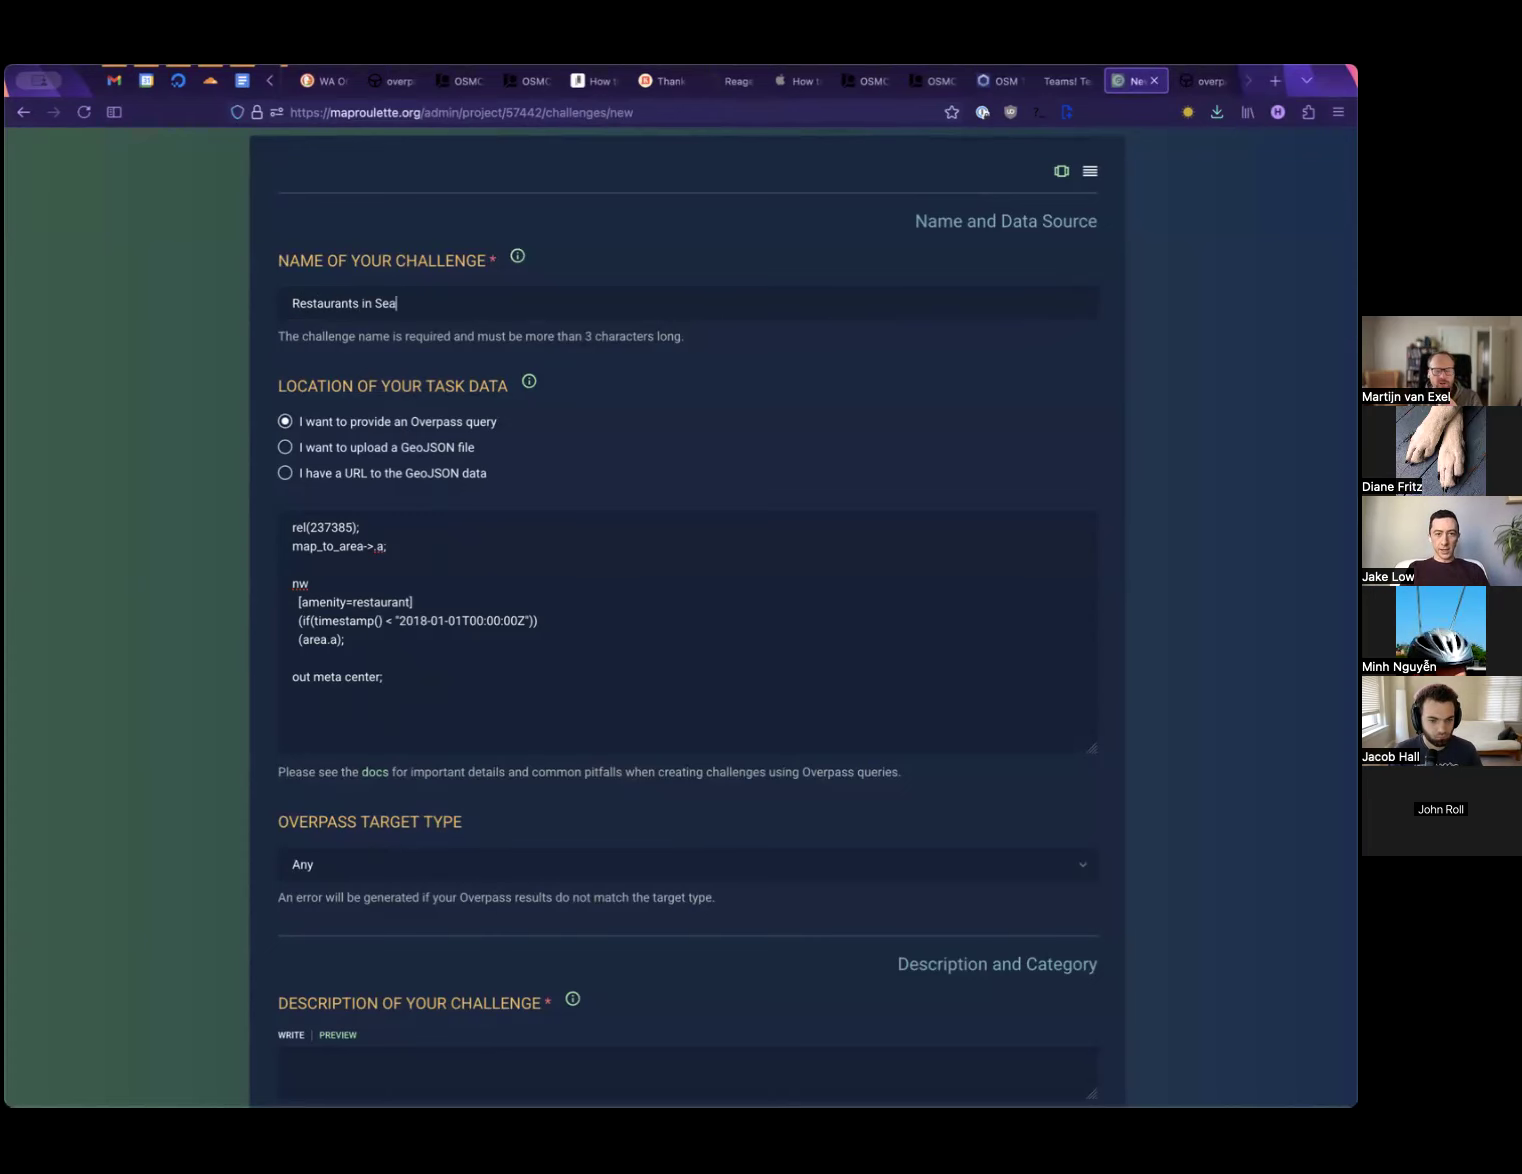
type("ttle that haven't")
key("BackSpace")
type("'t been updated in a while")
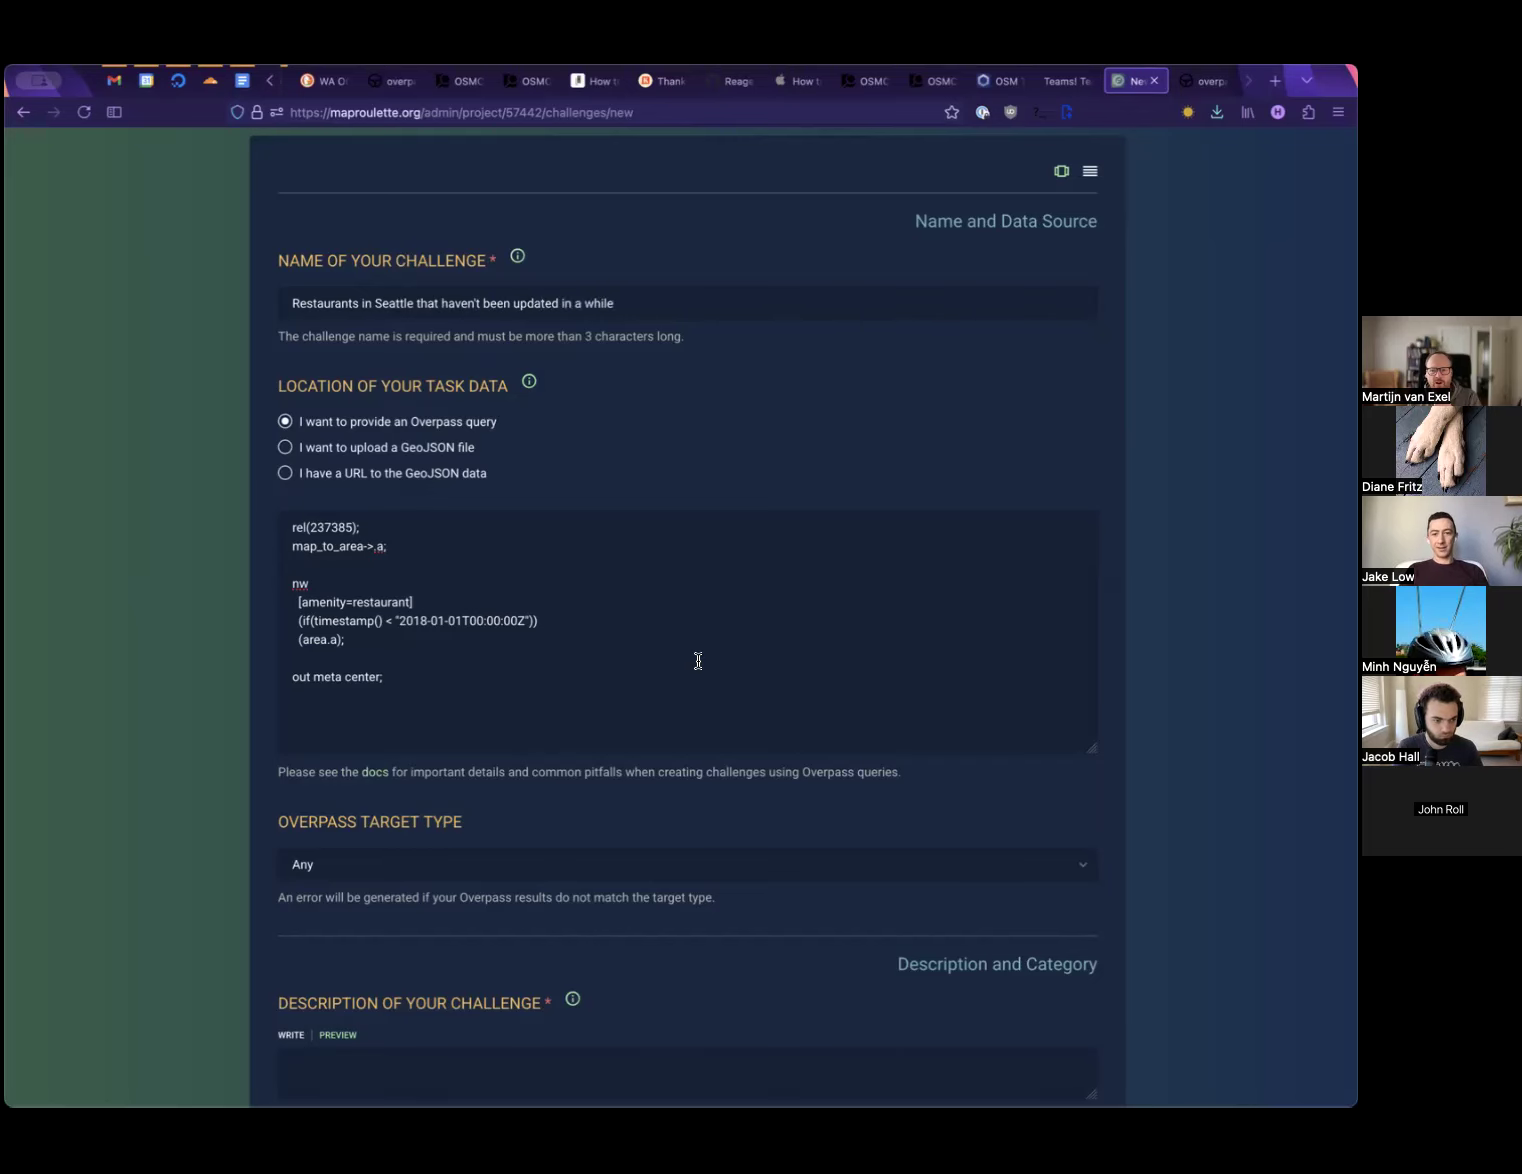
Enlarge the page to 120% and look over the challenge form's name, task data, Overpass query and target type fields
key("super+equal")
key("super+equal")
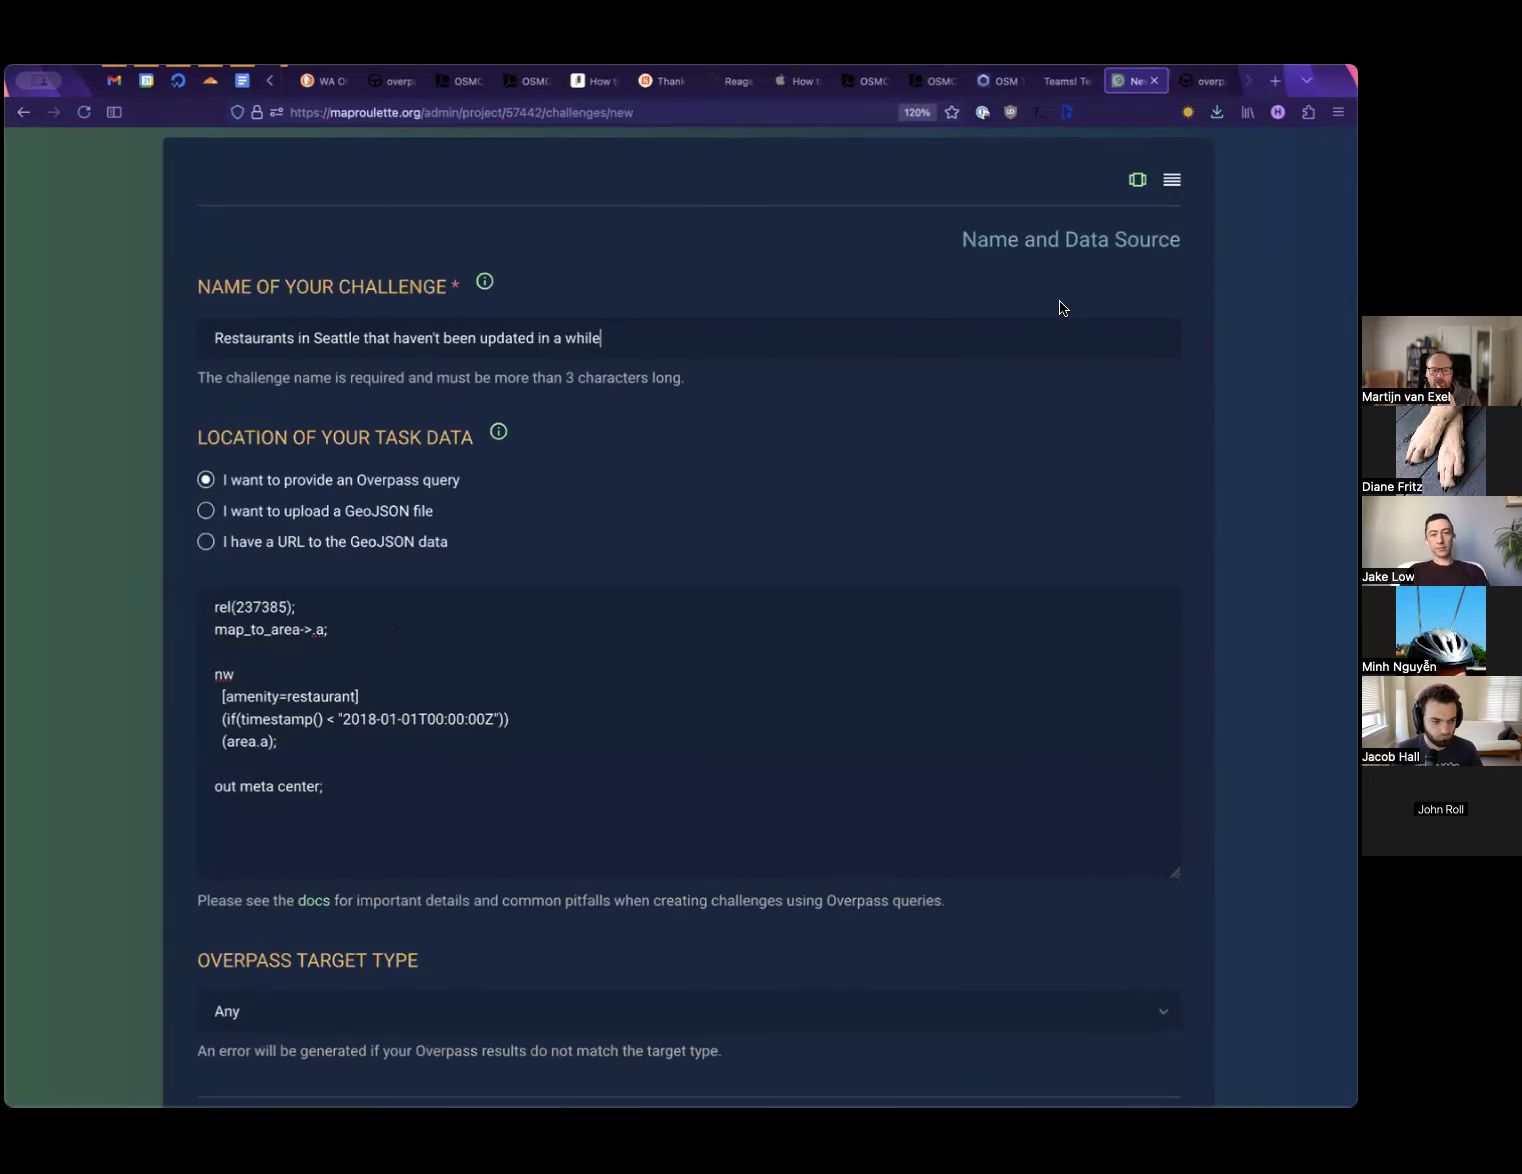
scroll(730, 509, "down", 2)
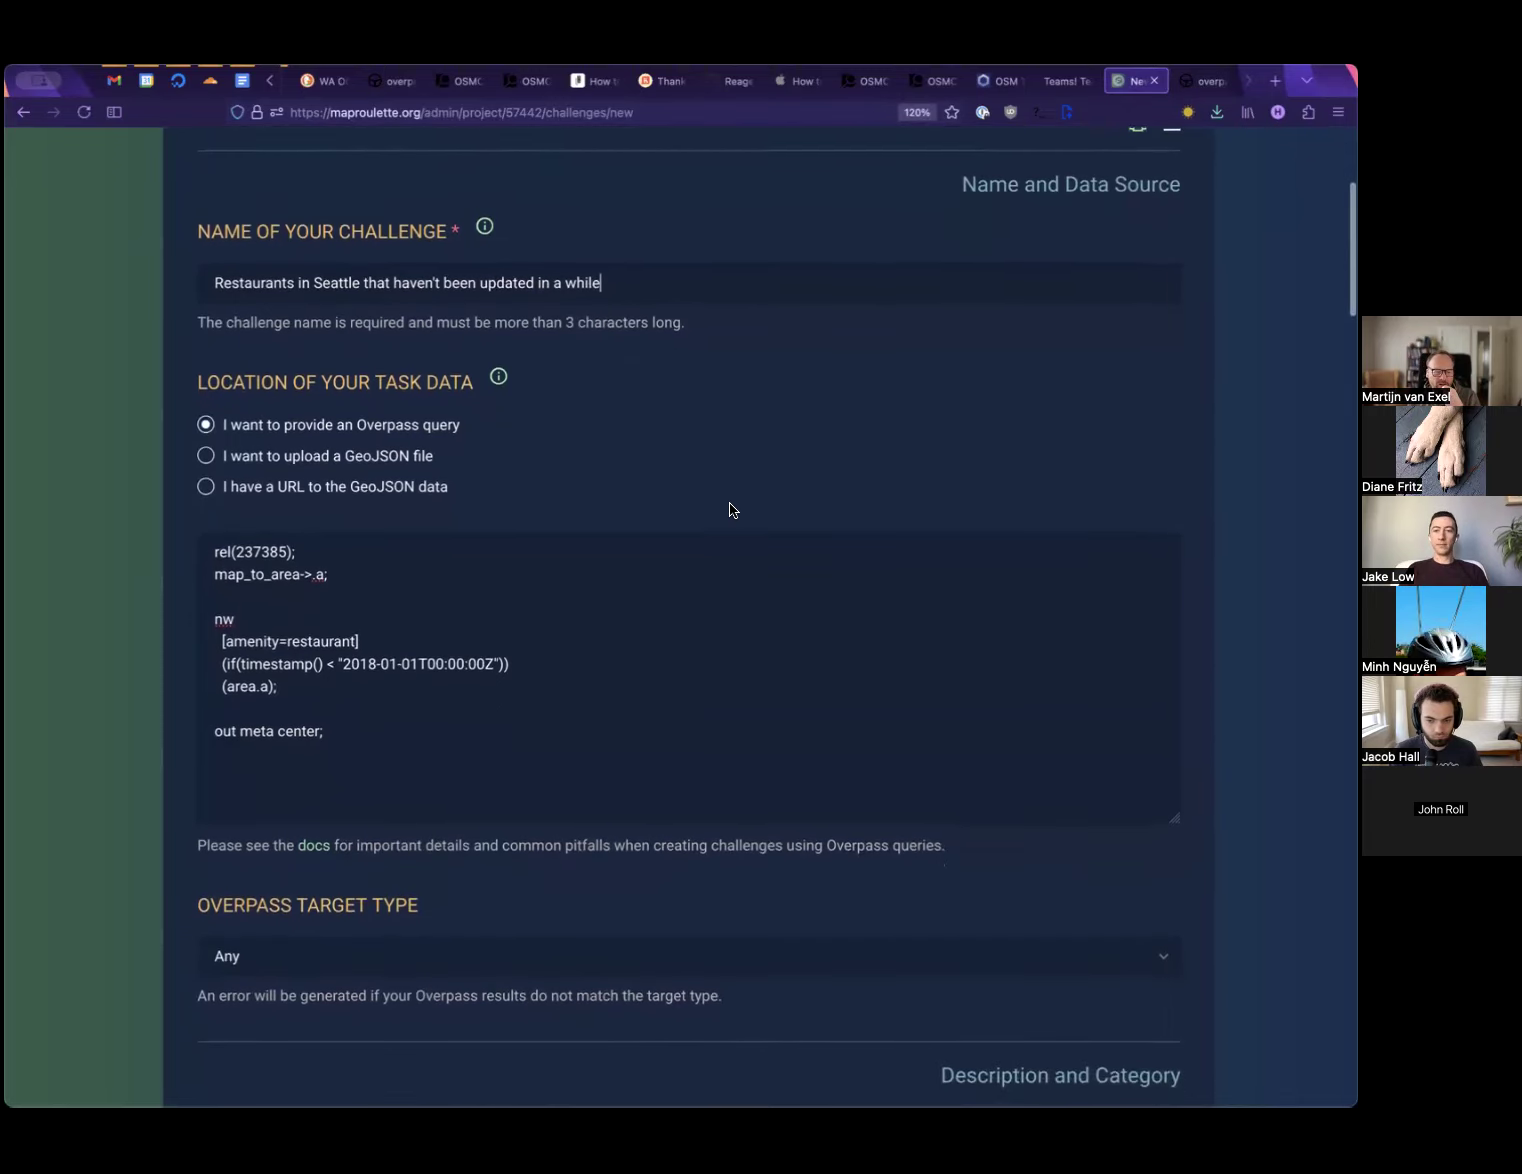
scroll(849, 435, "down", 4)
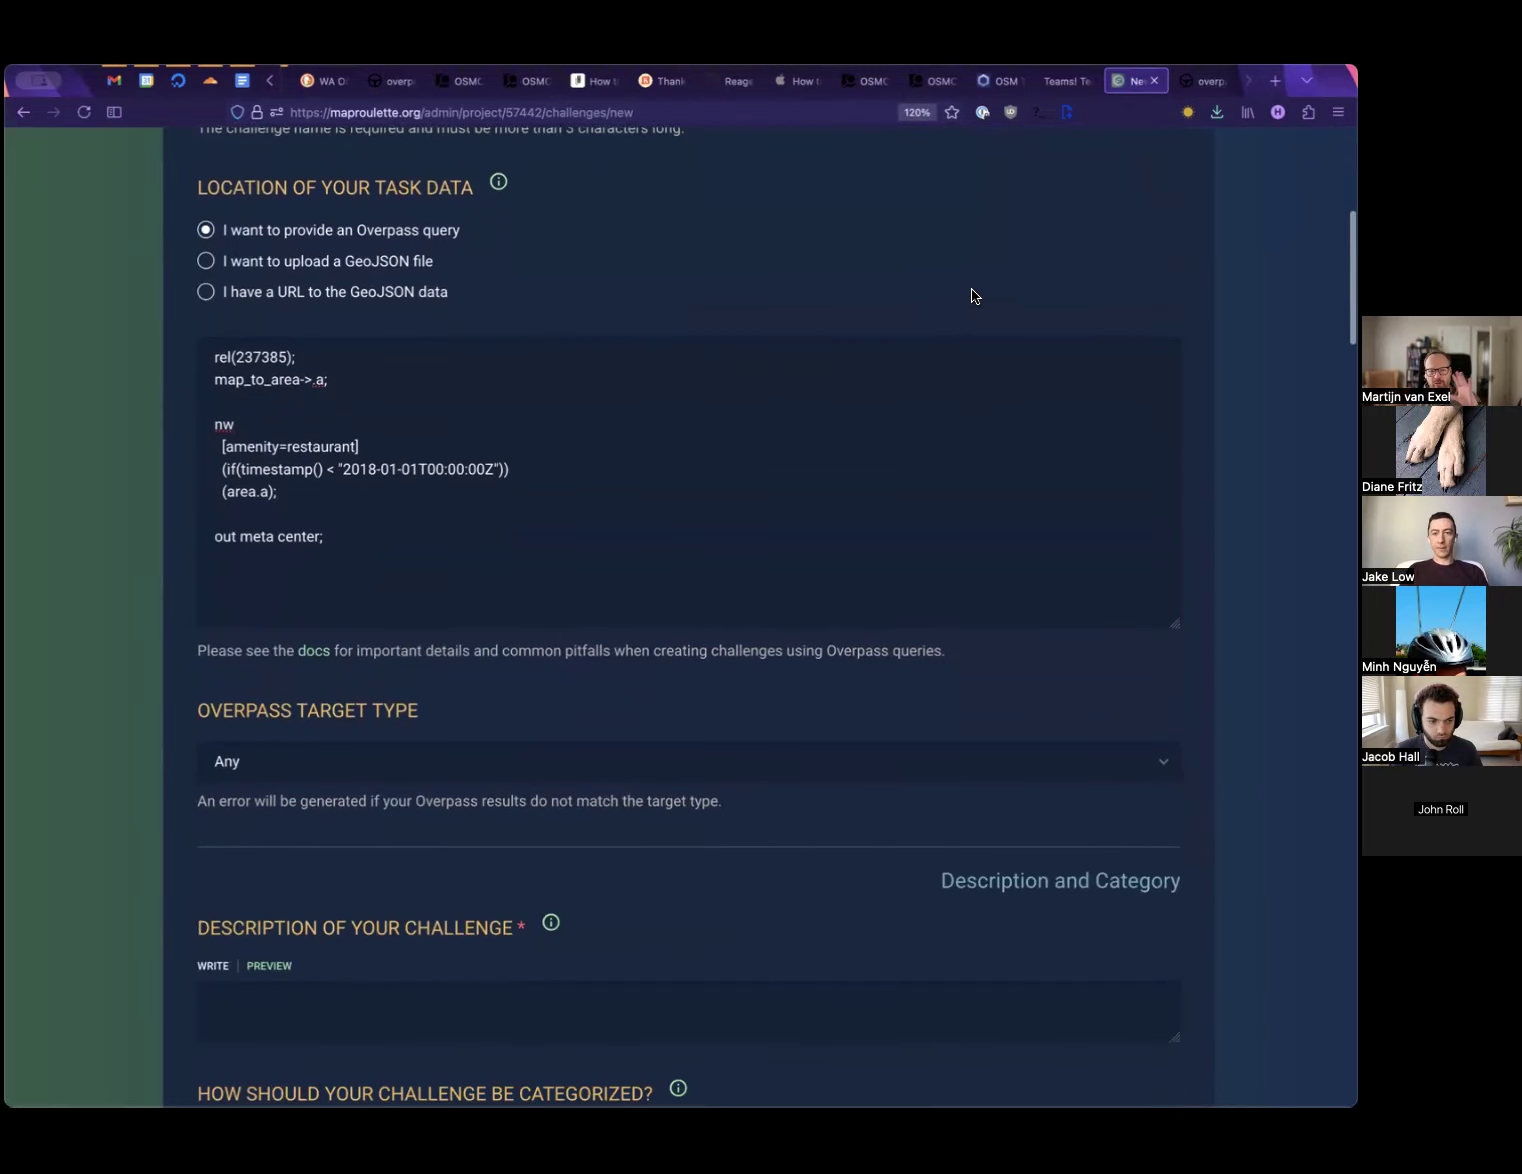
scroll(470, 698, "up", 3)
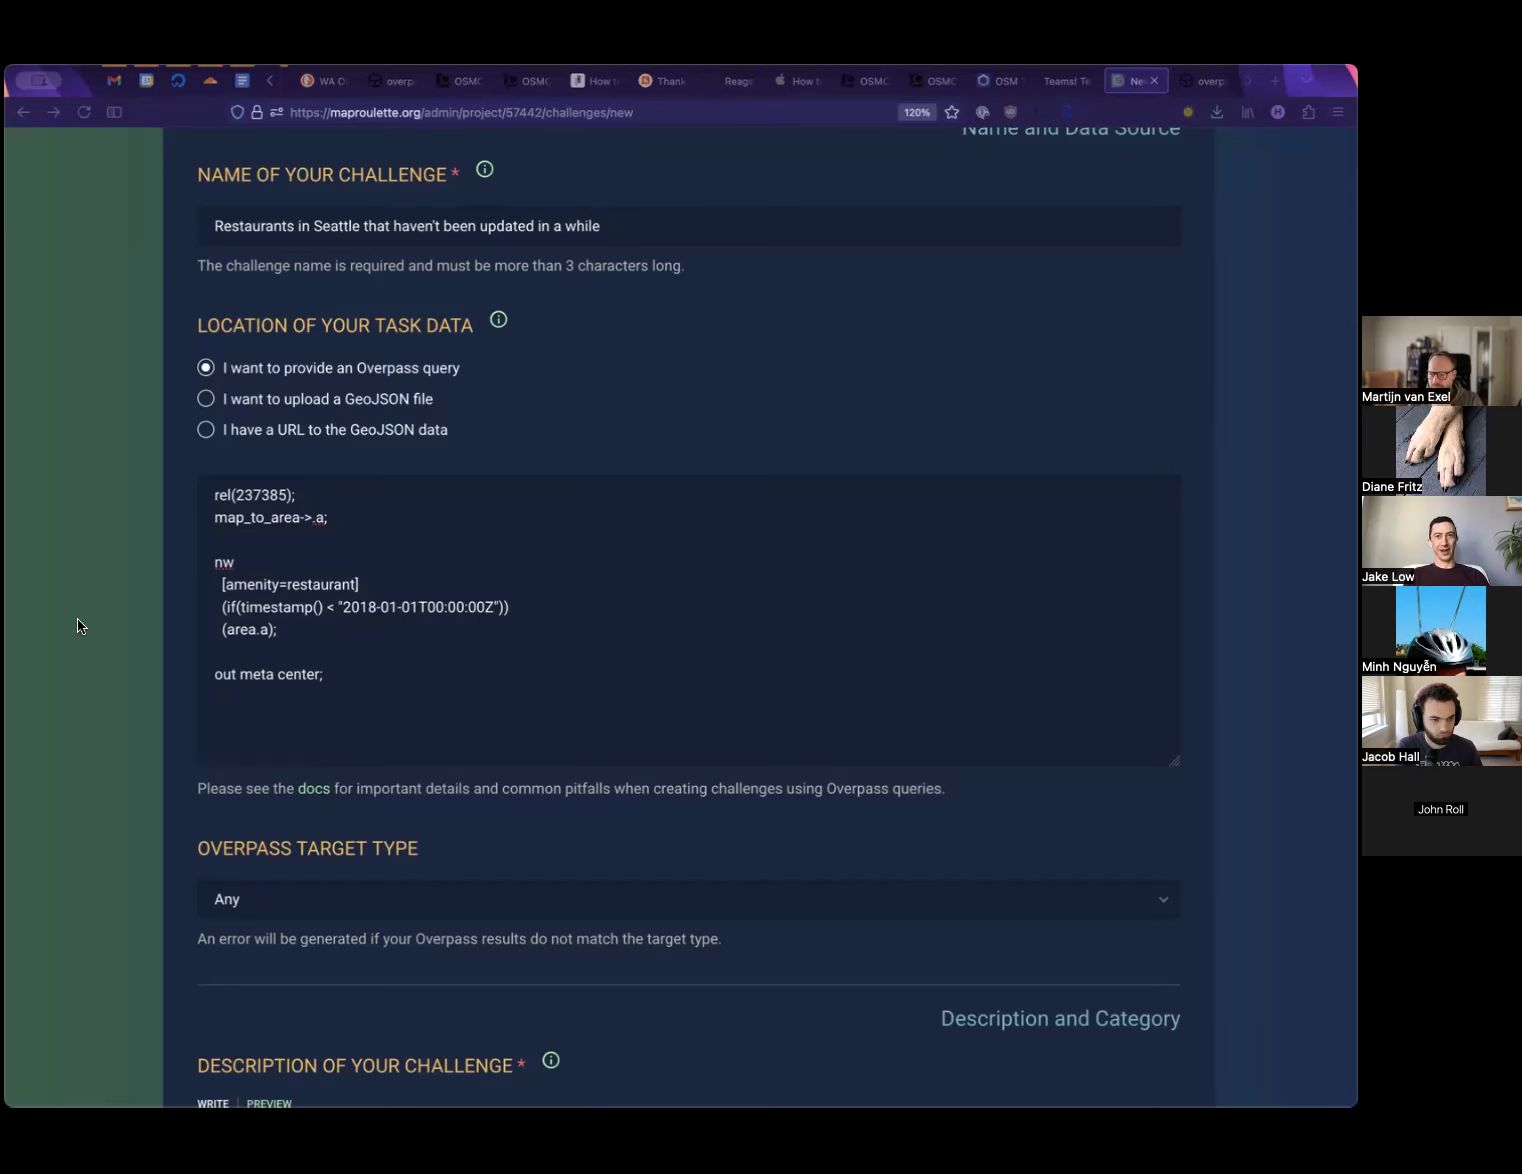
scroll(78, 620, "down", 1)
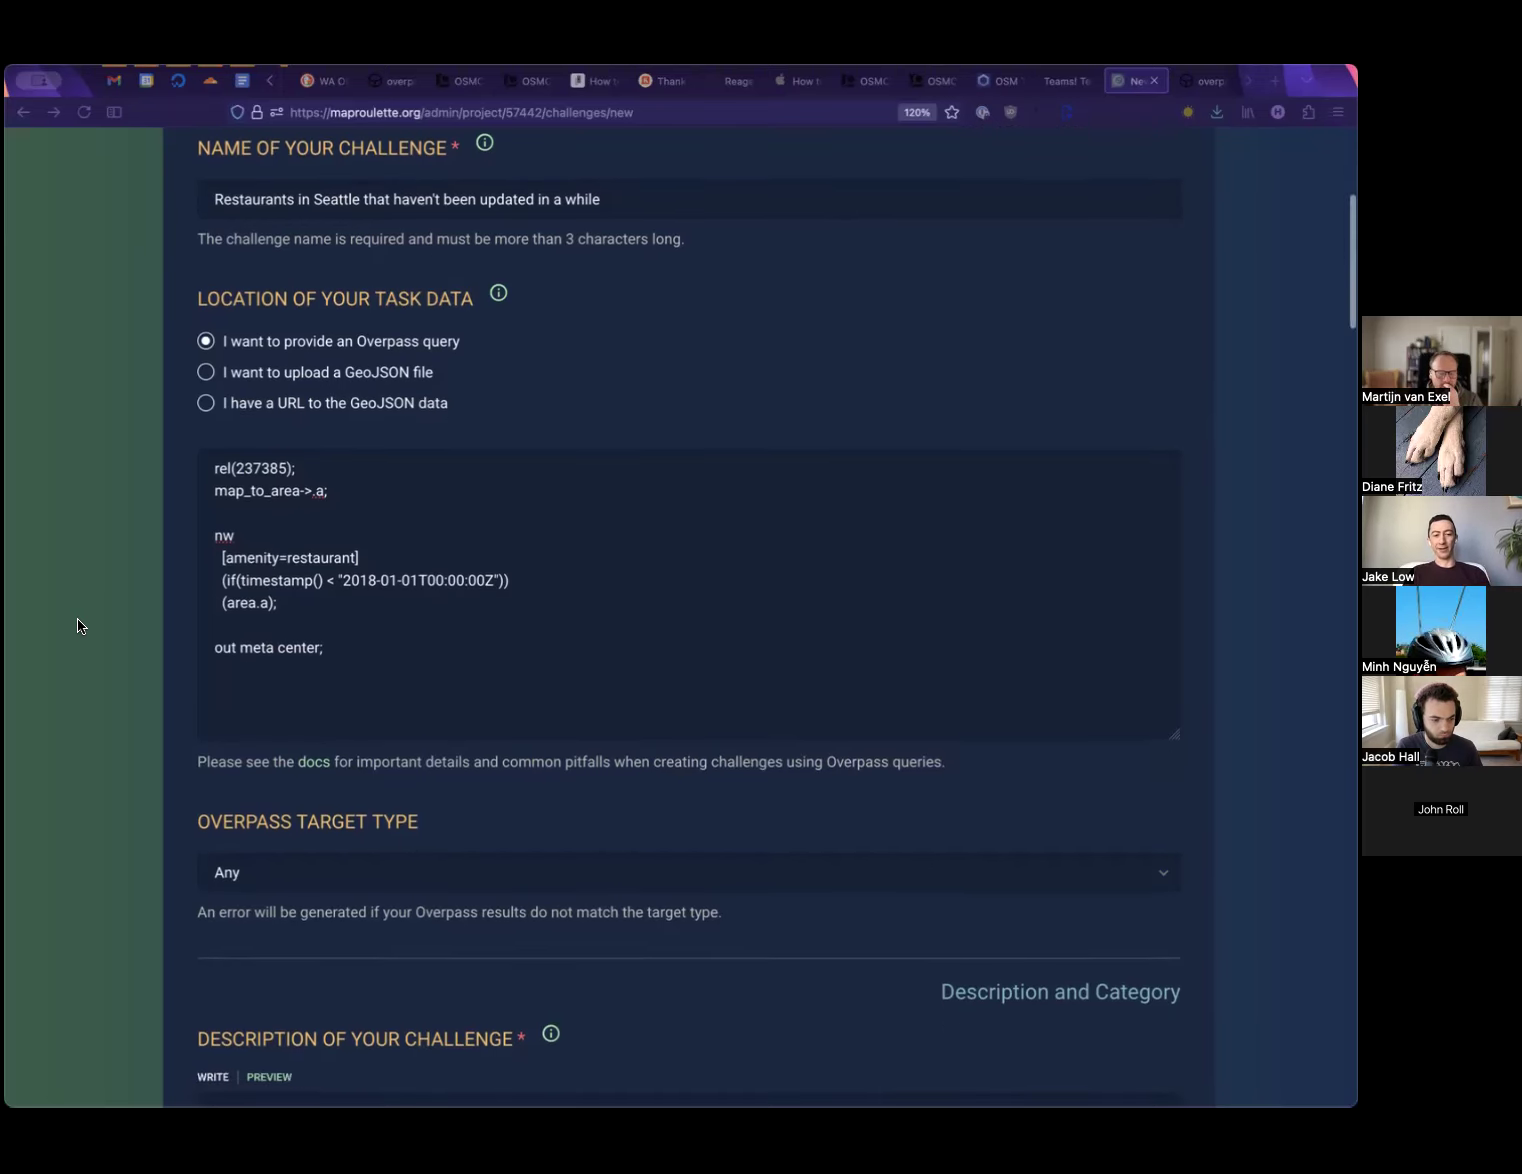
scroll(78, 626, "down", 1)
scroll(78, 626, "down", 2)
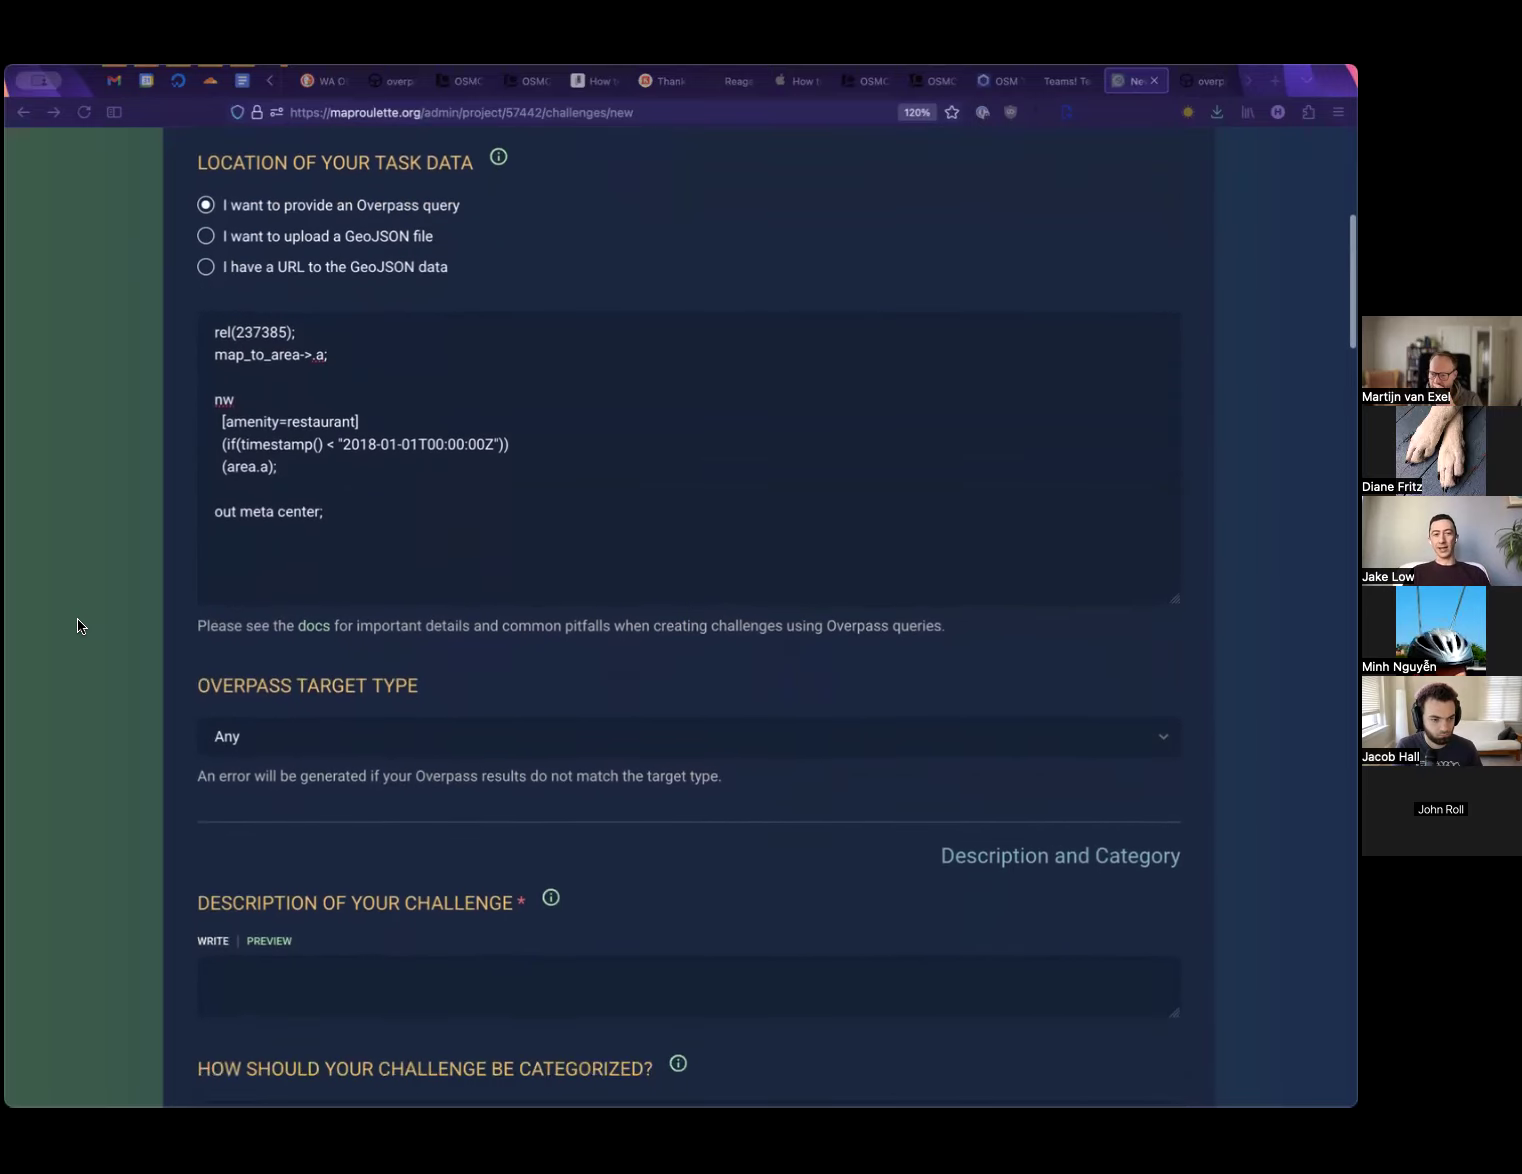
scroll(78, 626, "up", 1)
scroll(77, 626, "down", 1)
scroll(77, 626, "up", 2)
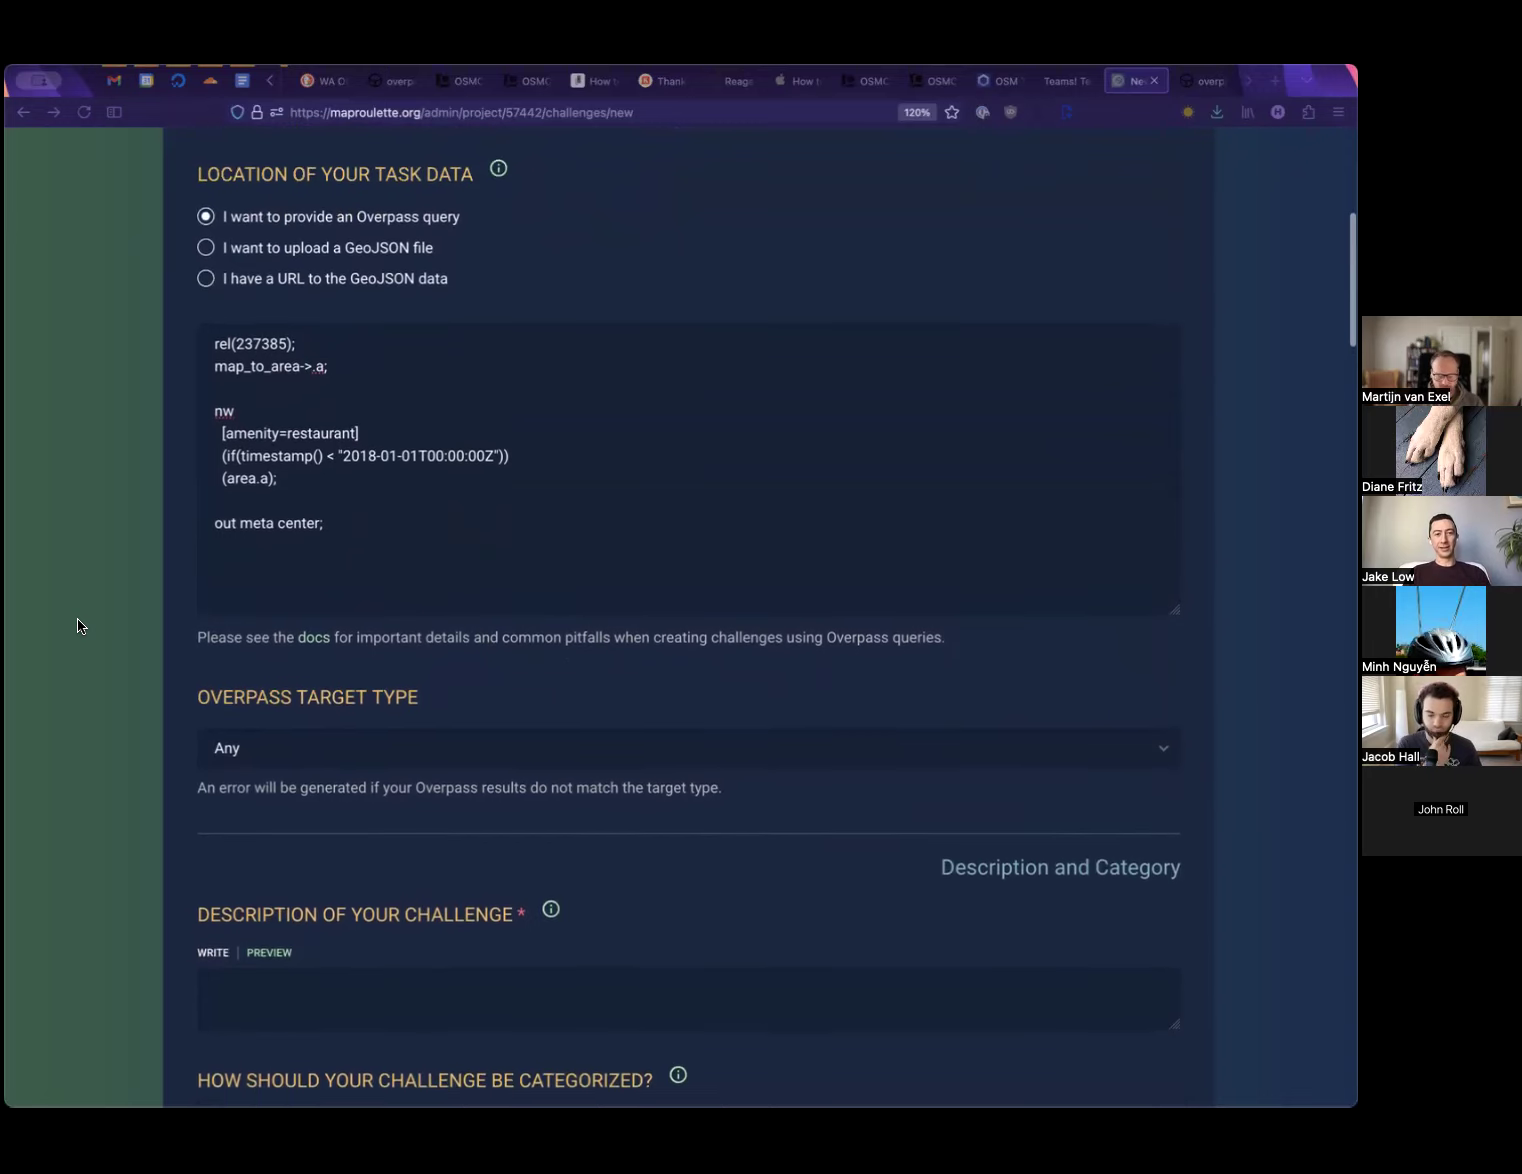
scroll(77, 626, "down", 1)
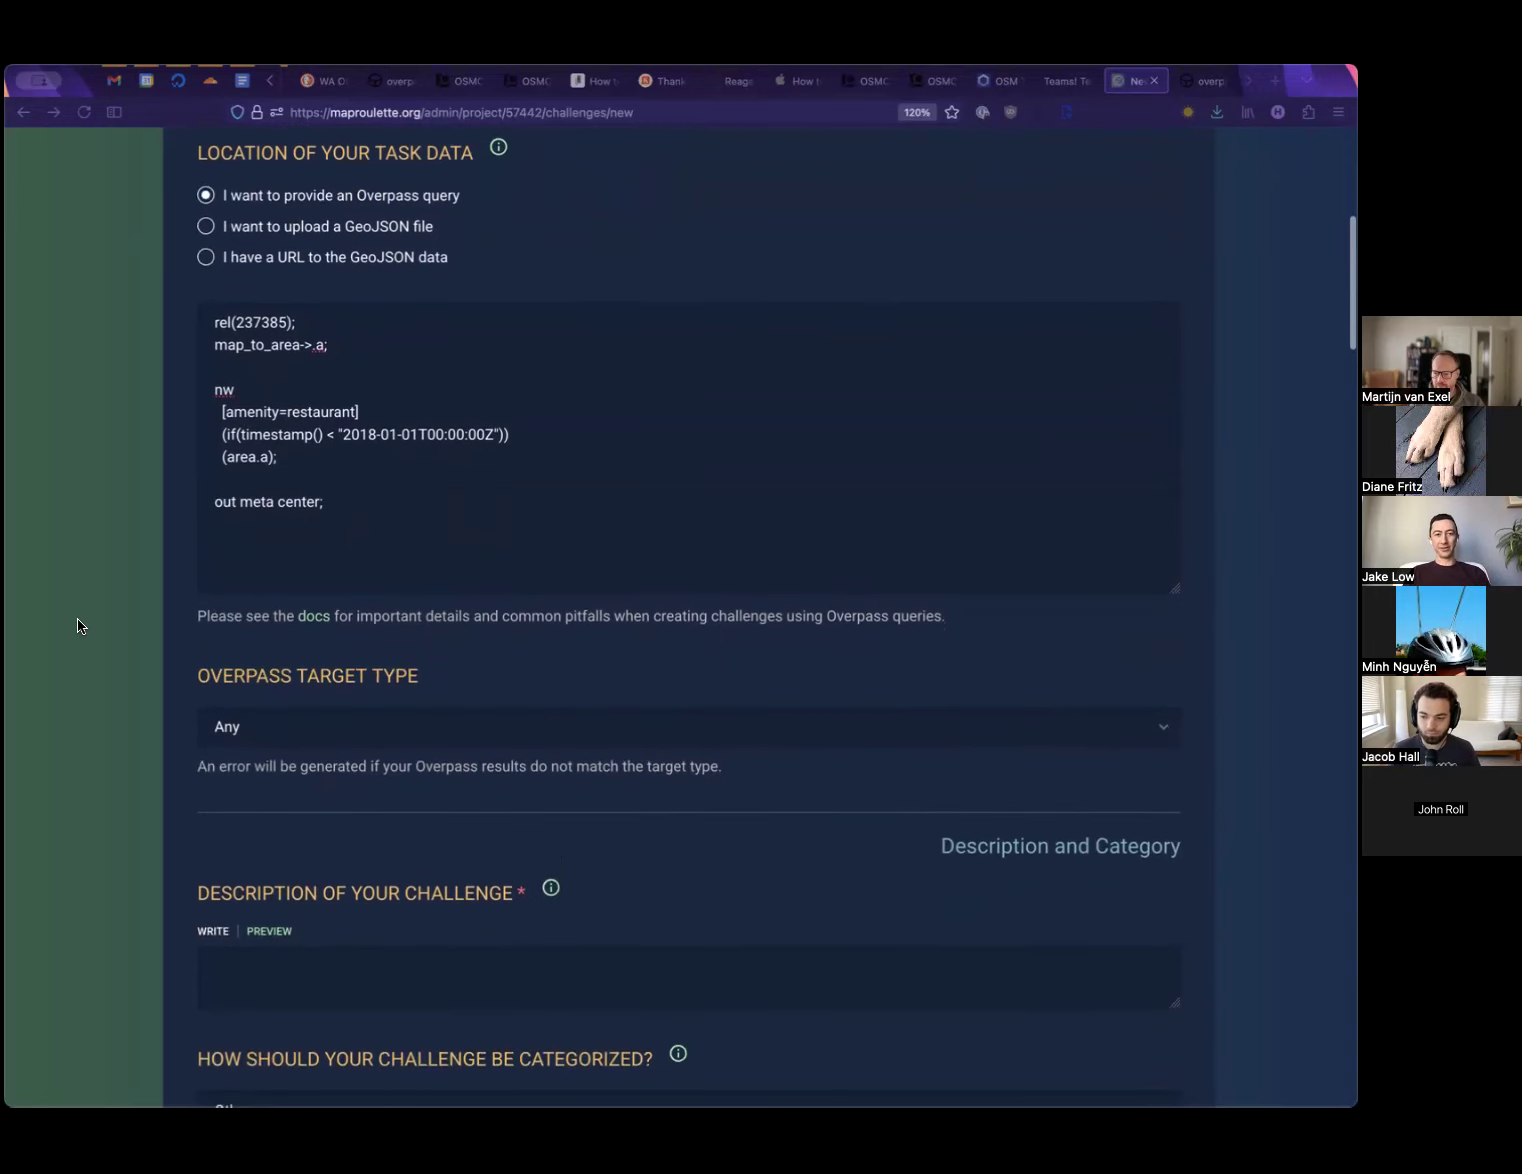
scroll(77, 626, "up", 1)
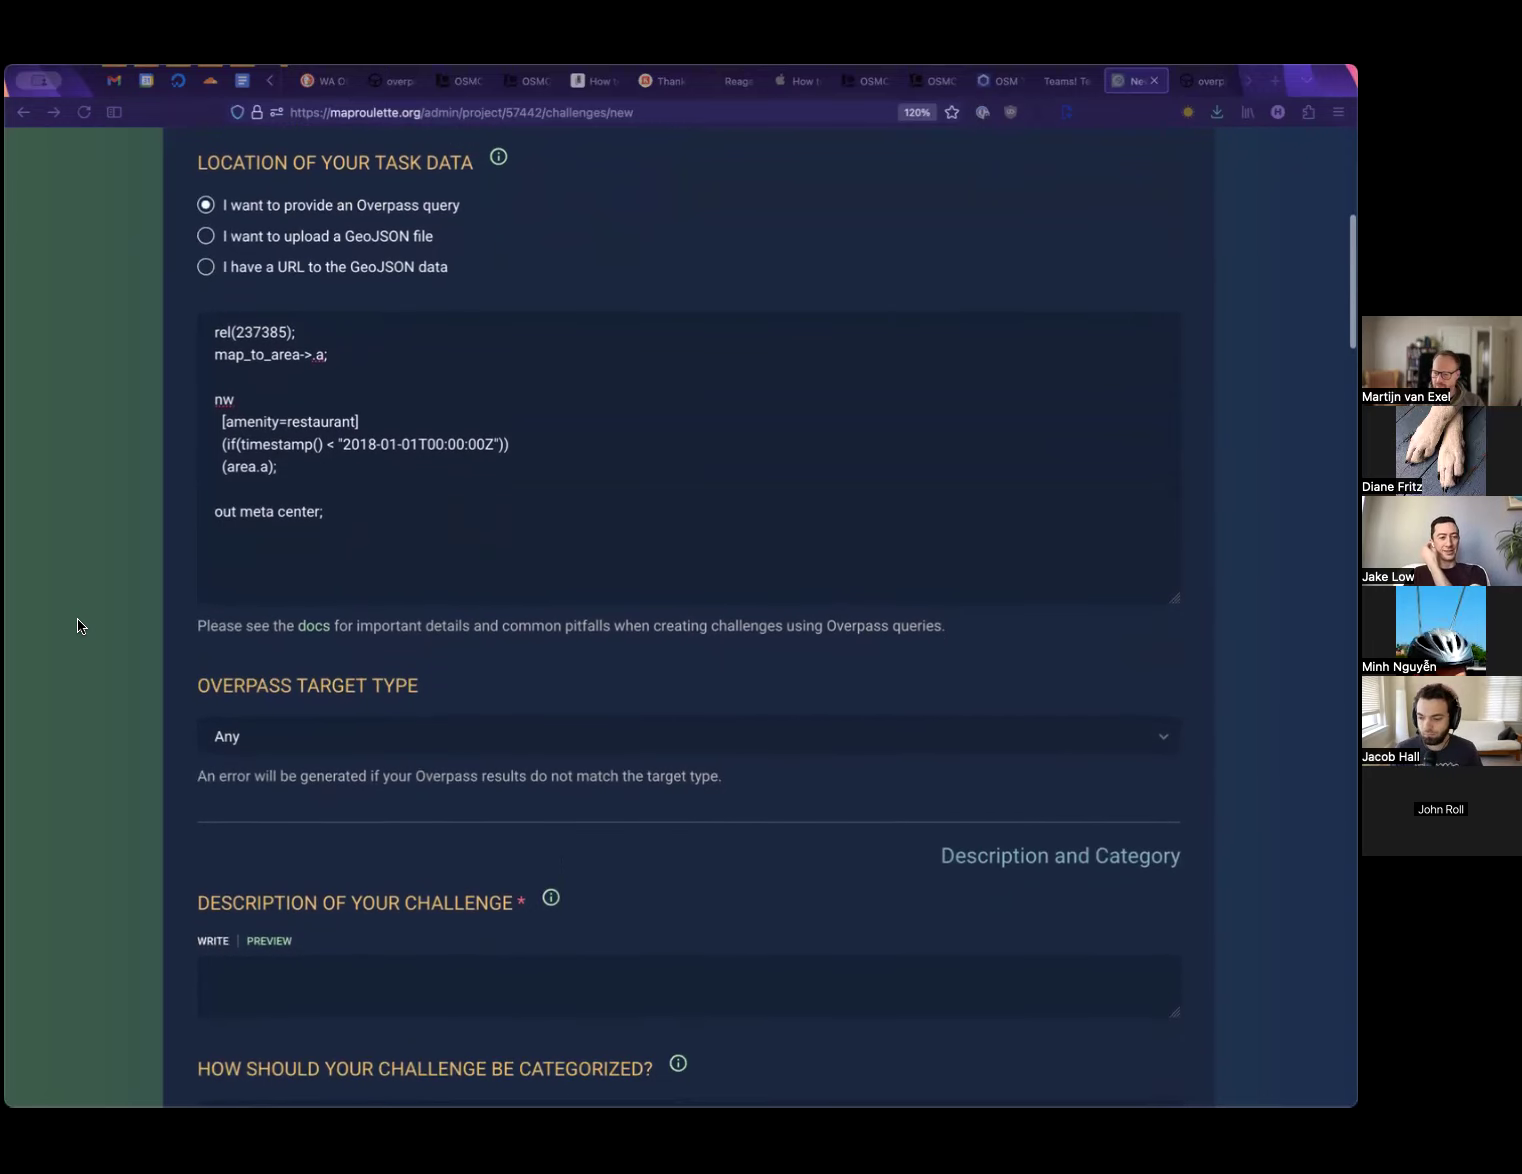
scroll(77, 626, "down", 4)
scroll(77, 626, "up", 6)
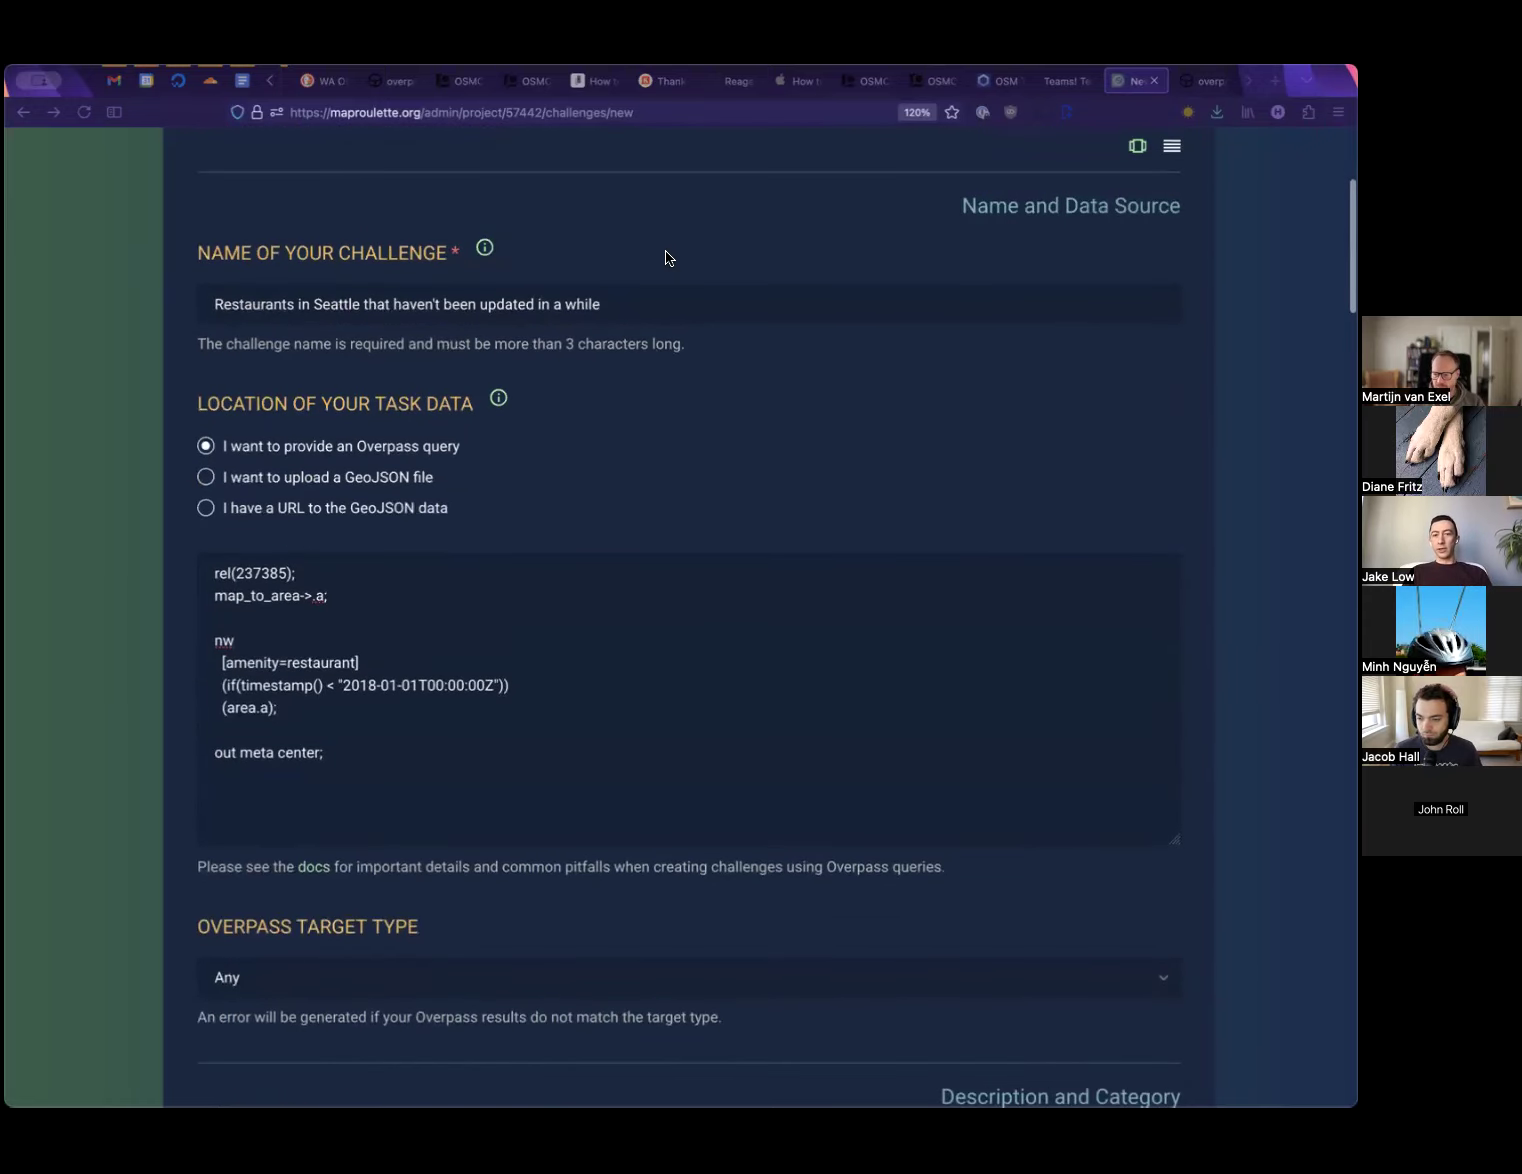
scroll(666, 256, "down", 1)
scroll(666, 253, "down", 10)
scroll(664, 256, "up", 10)
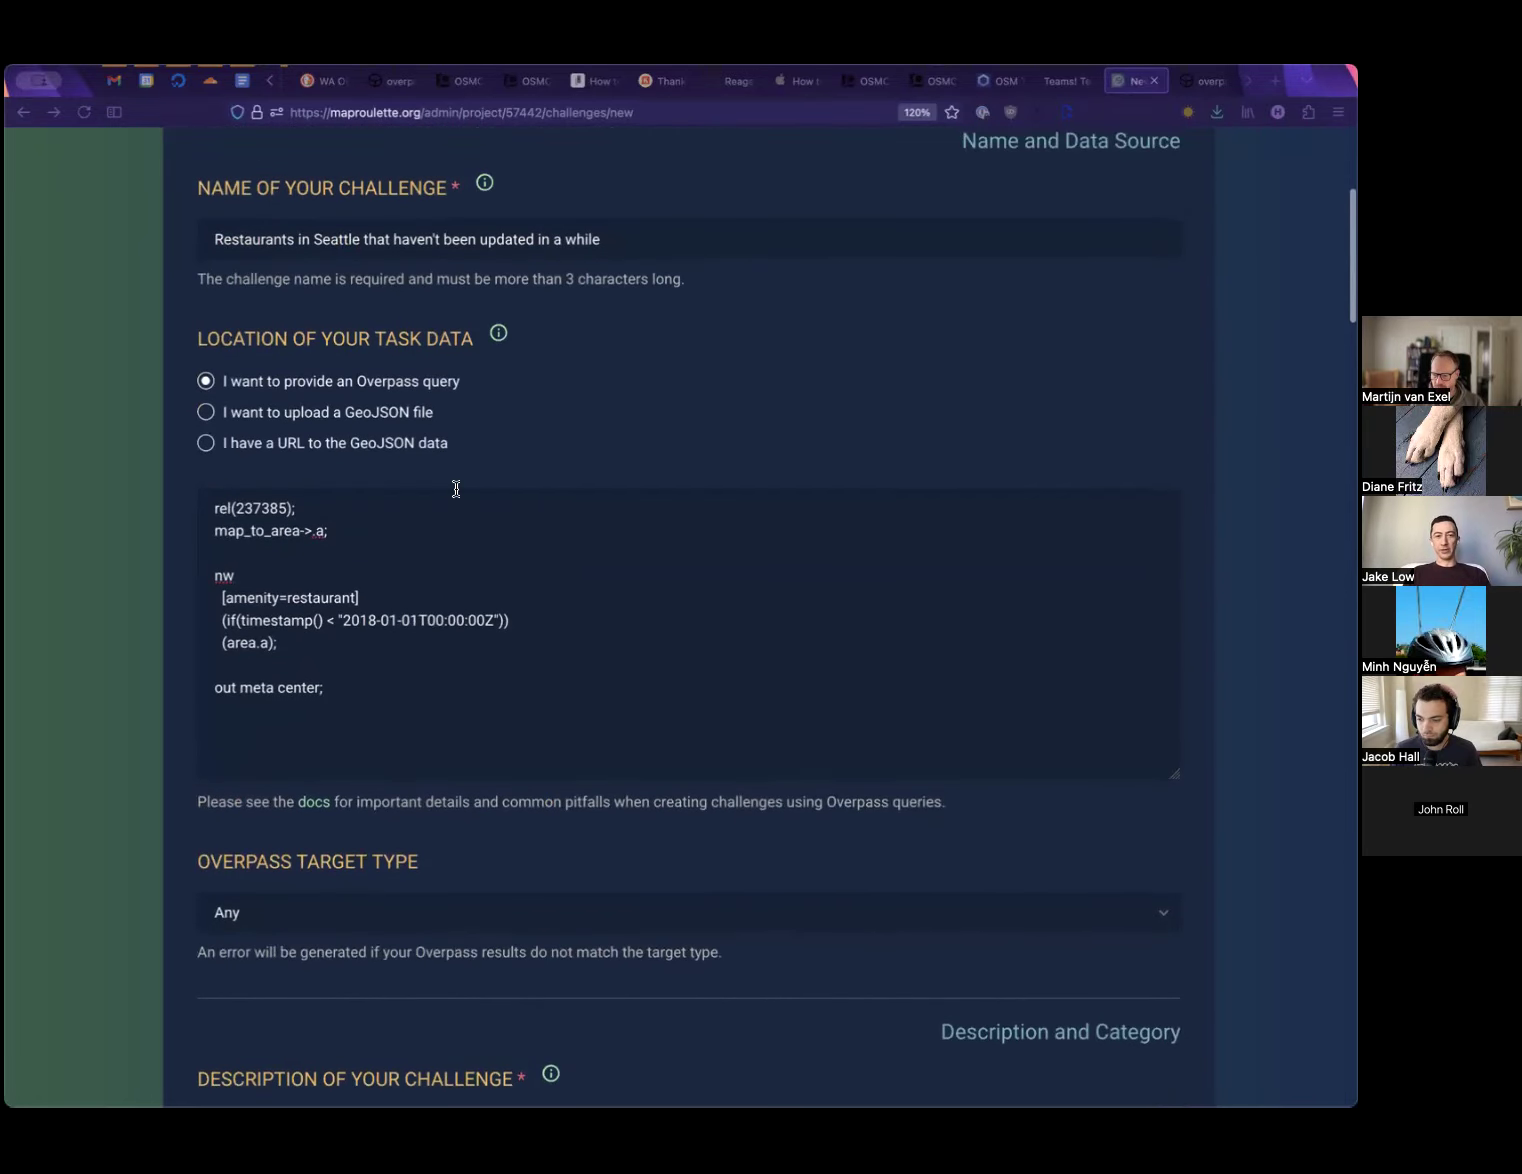
Select Any as the challenge's Overpass target type
scroll(456, 489, "down", 1)
scroll(370, 571, "down", 2)
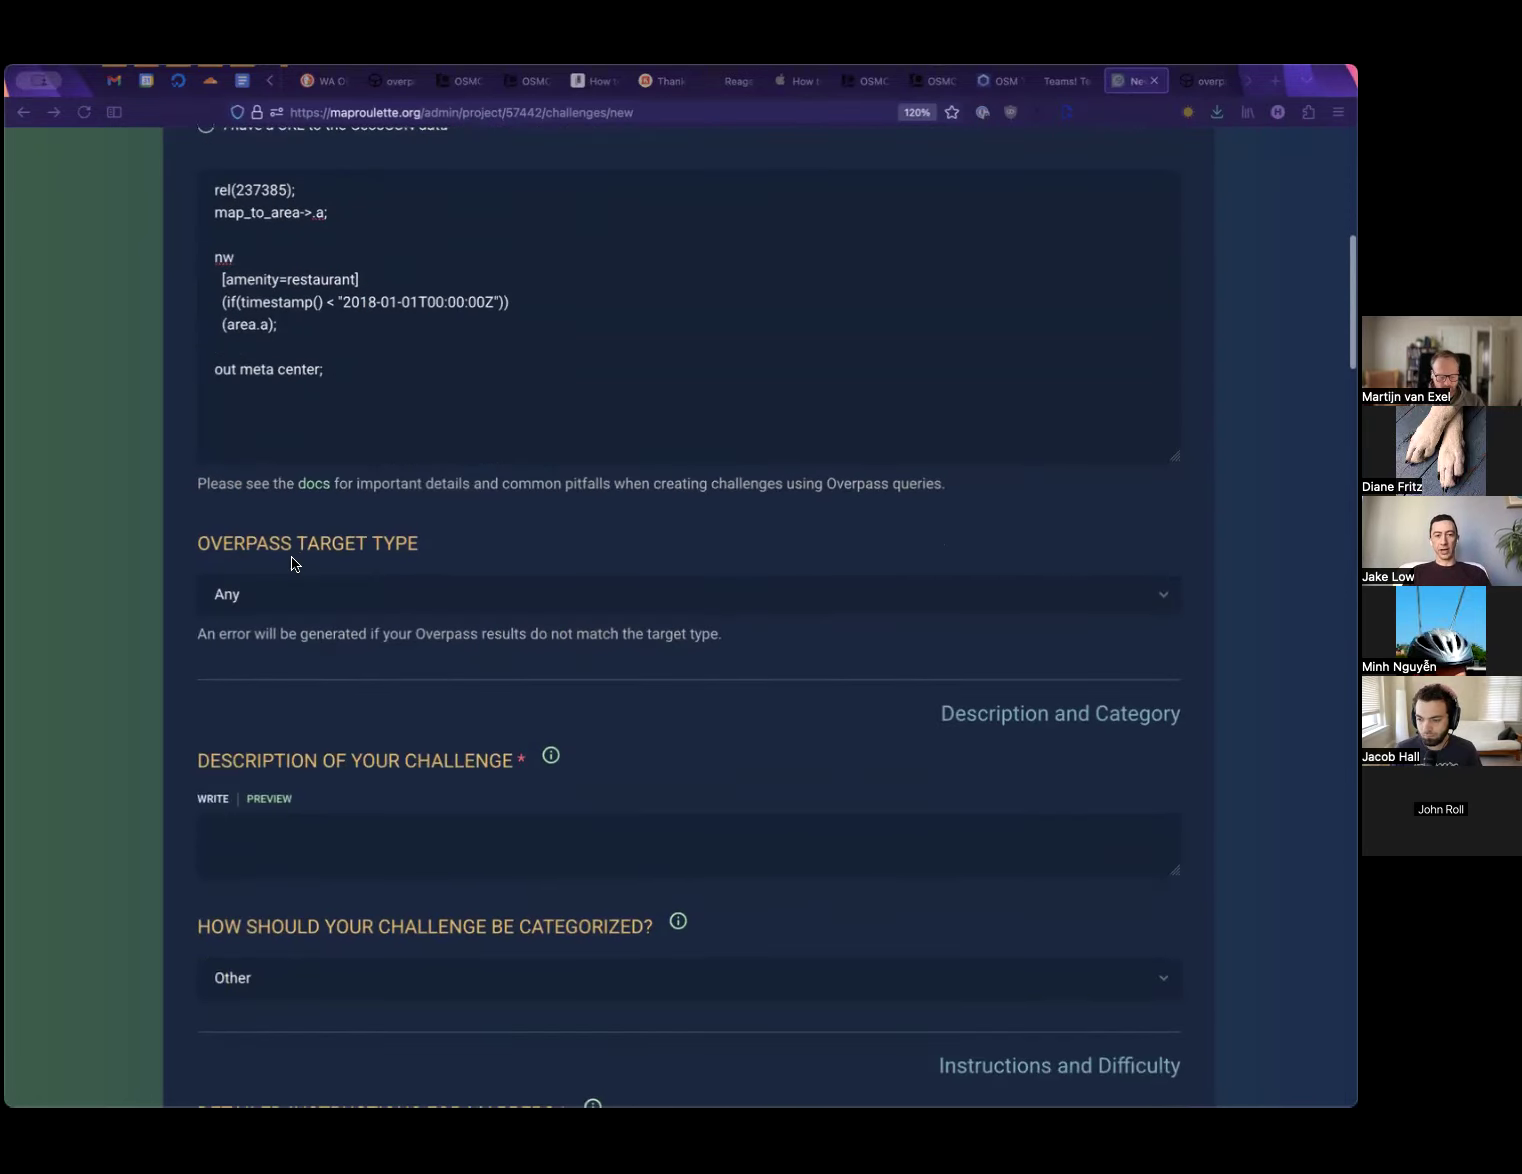
left_click(288, 597)
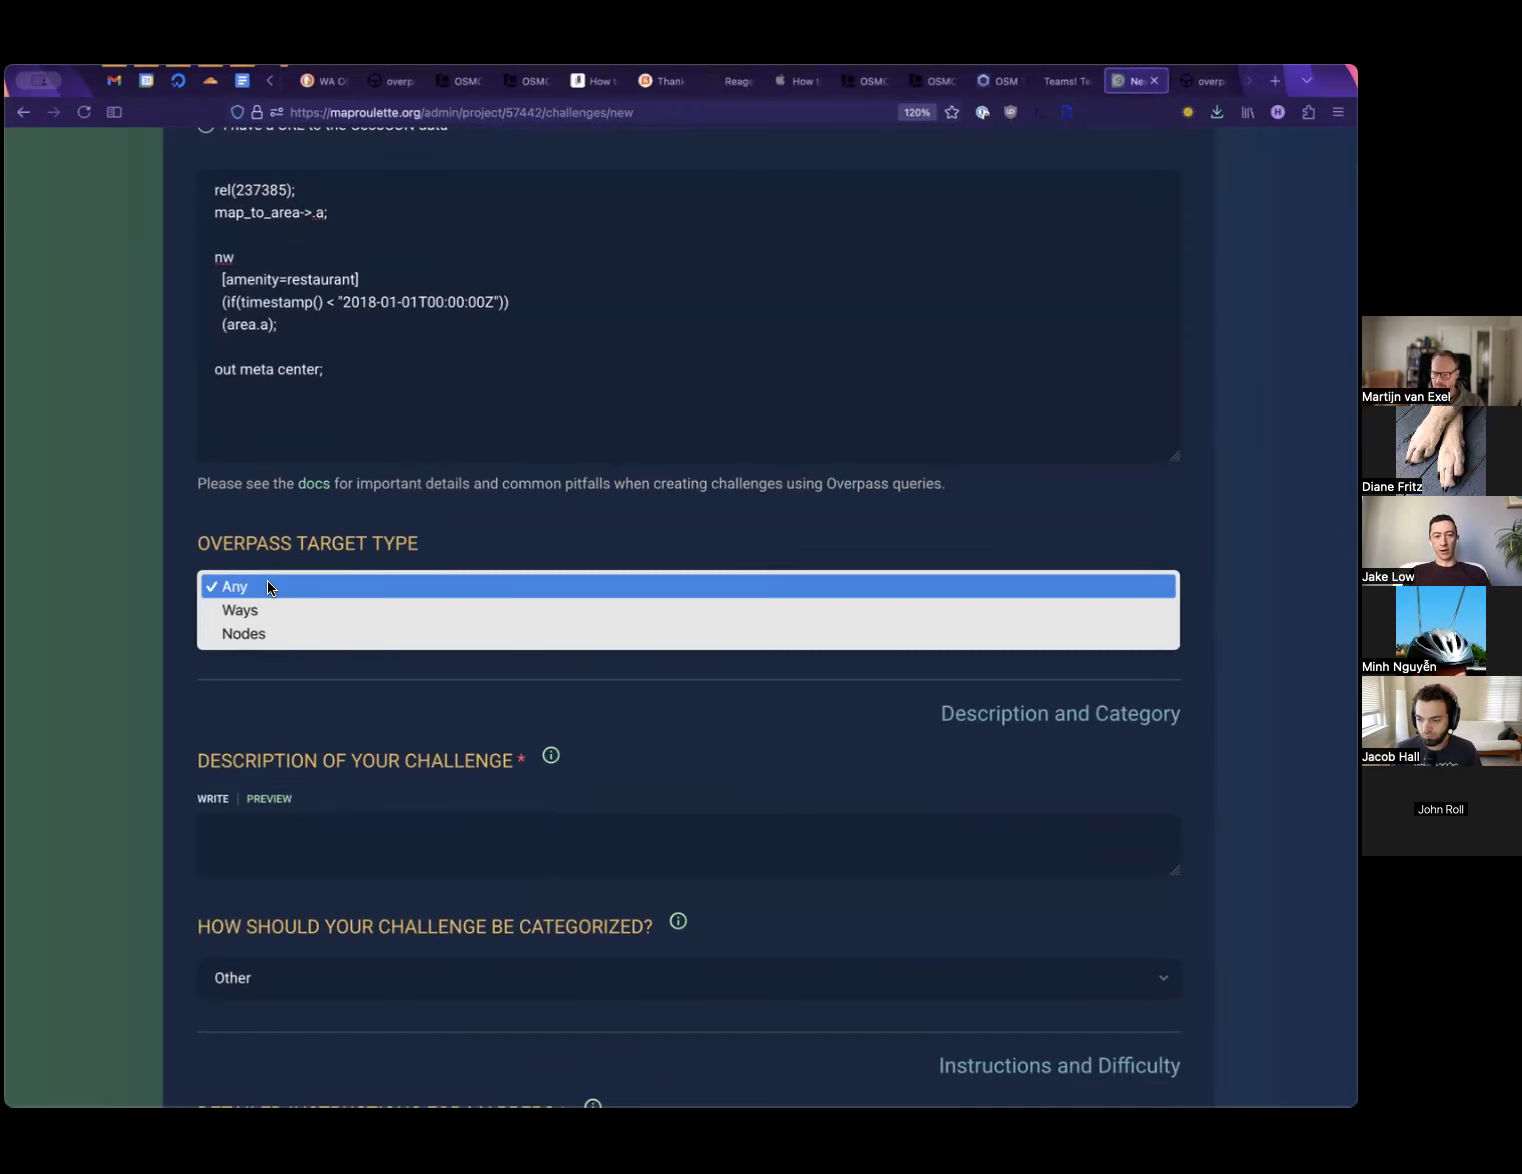
left_click(268, 584)
Enlarge the challenge description box and enter "These reastaurants in Seattle haven't been touched in a while, please have a look"
scroll(272, 588, "down", 3)
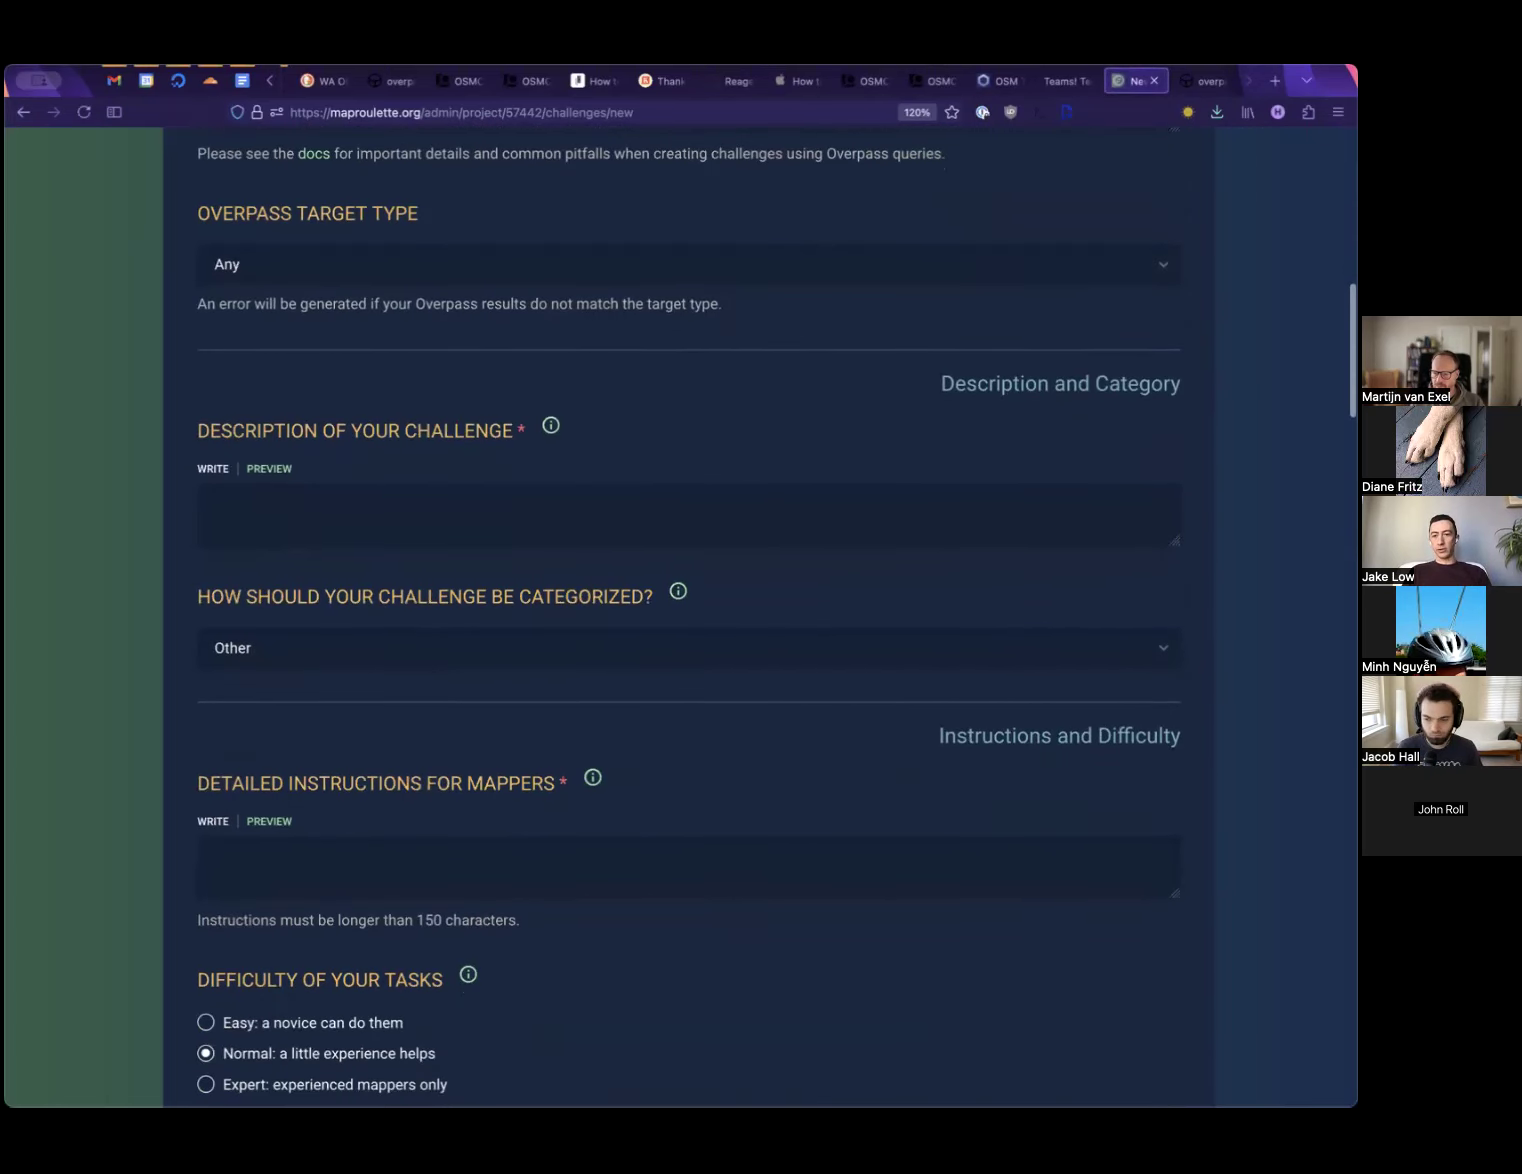
left_click_drag(1170, 545, 1120, 679)
left_click(738, 553)
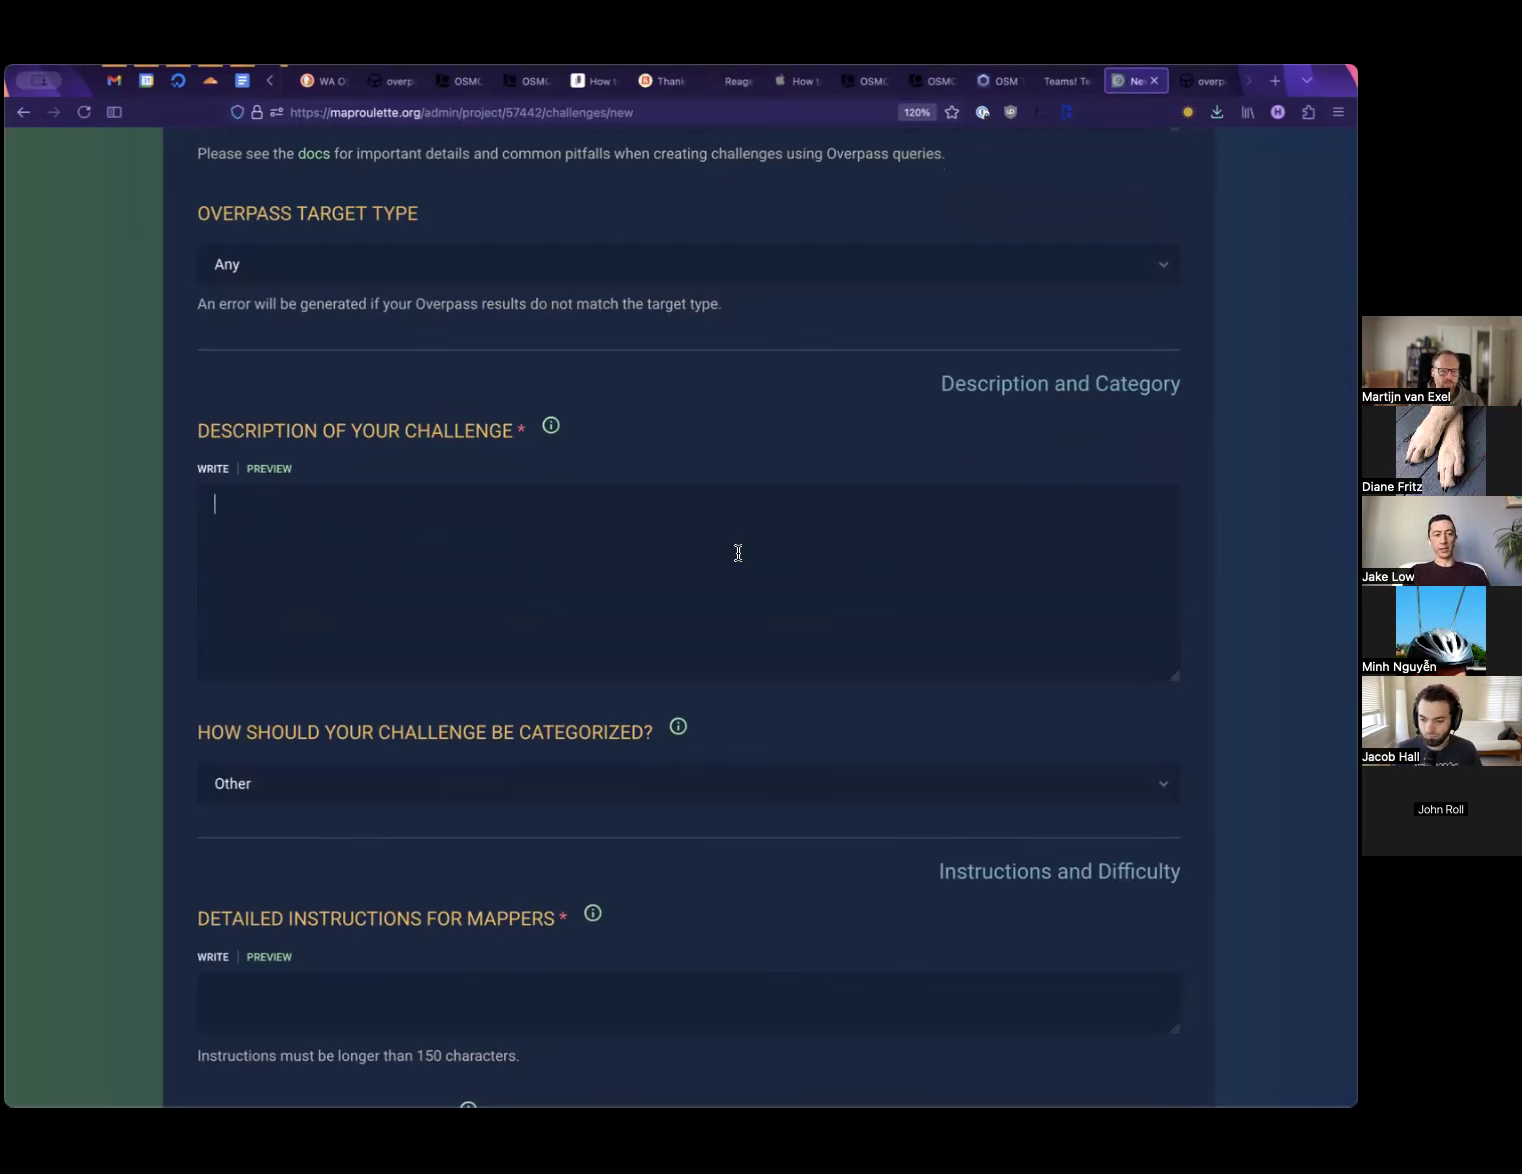
type("These reasta")
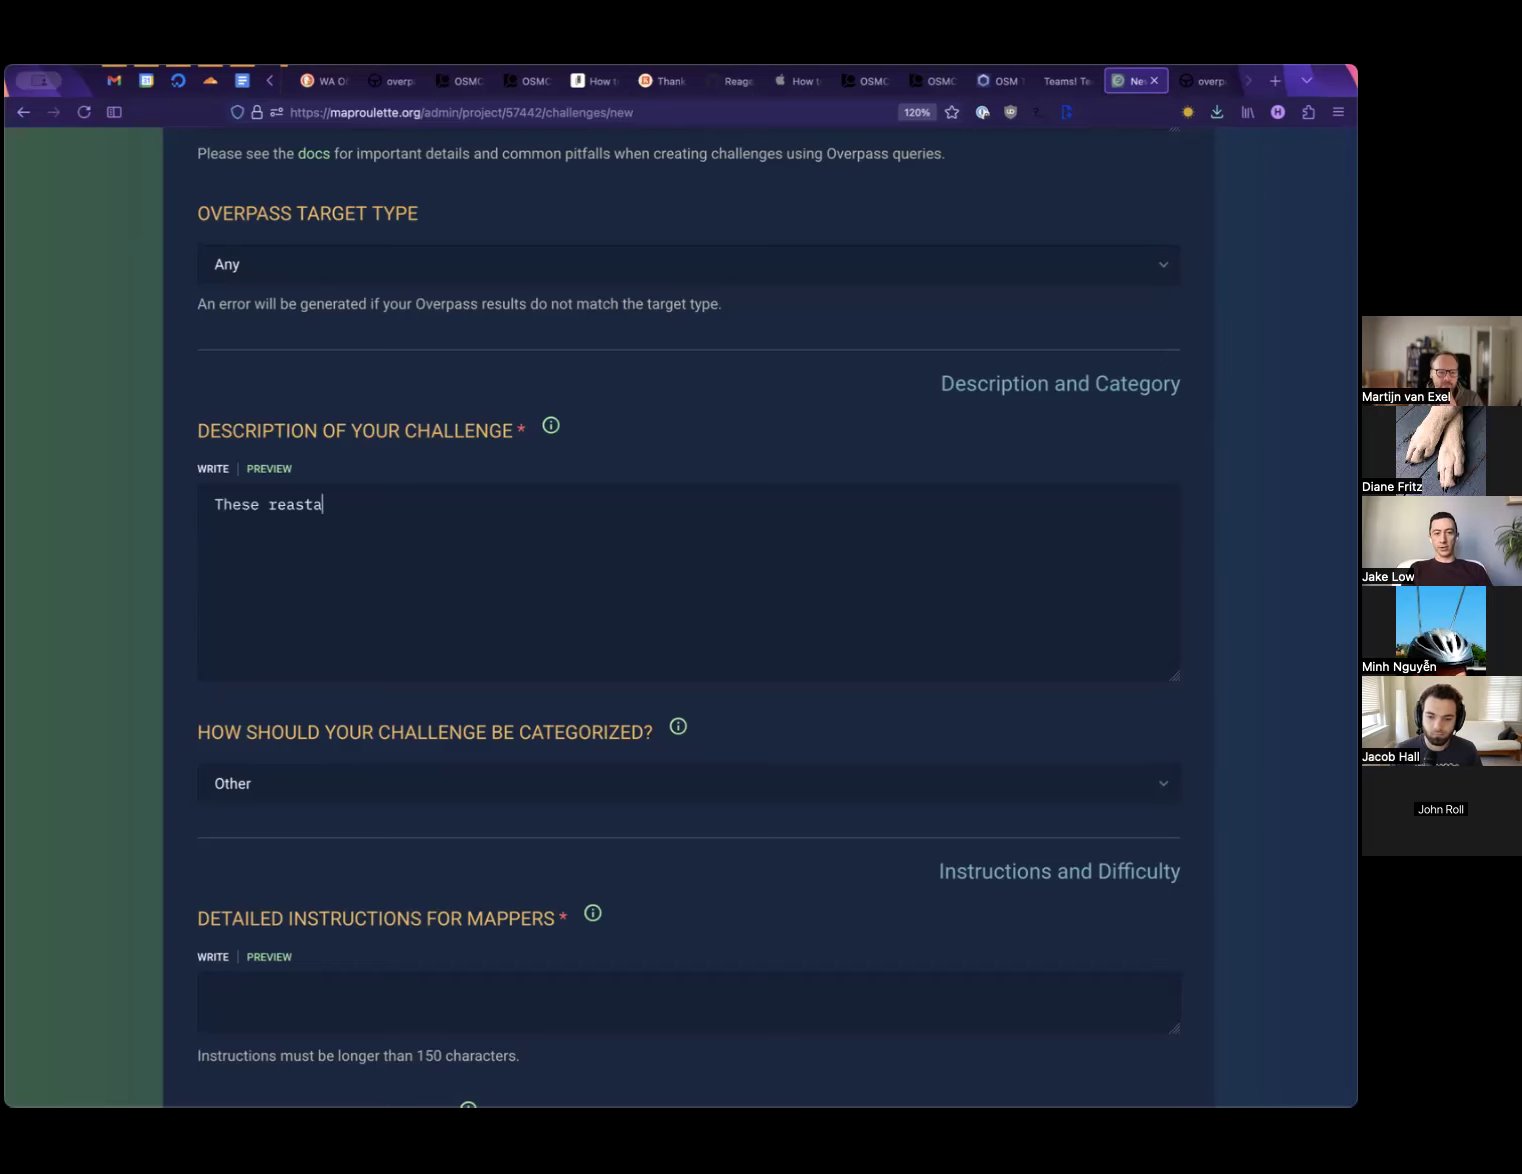
type("urantis")
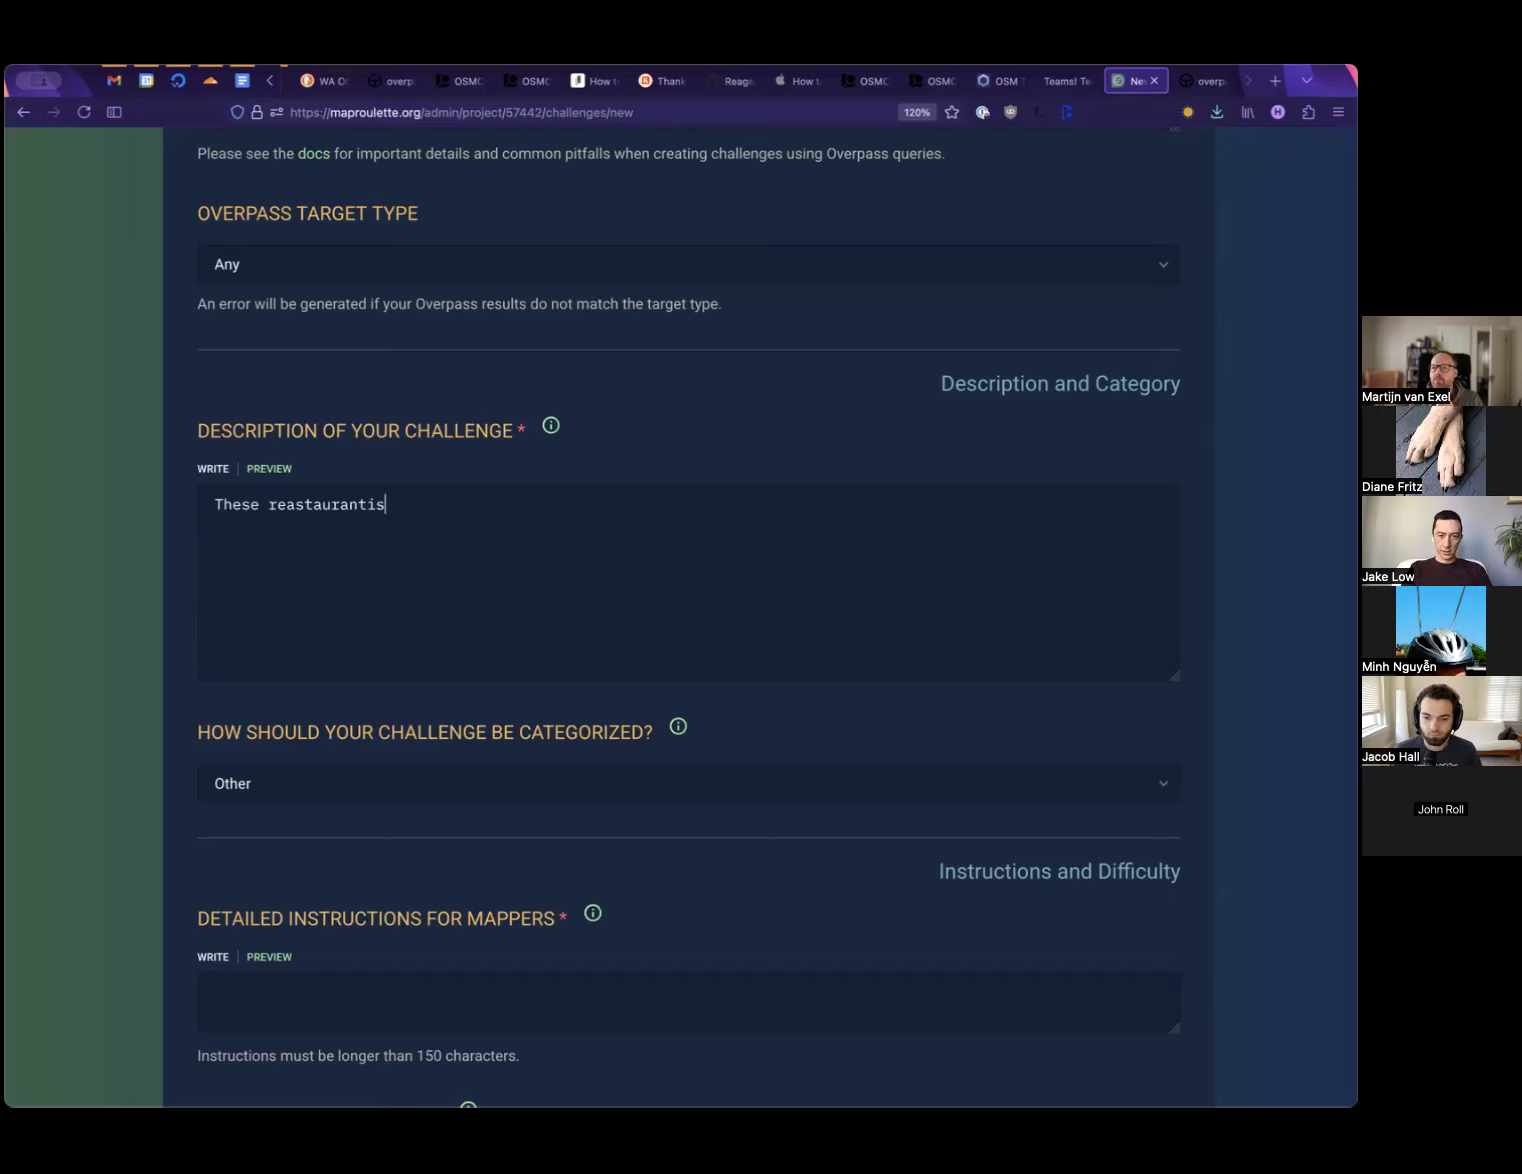
type("s")
type(" in Seattle haven't )e")
key("BackSpace")
type("bees")
key("BackSpace")
type("n touche")
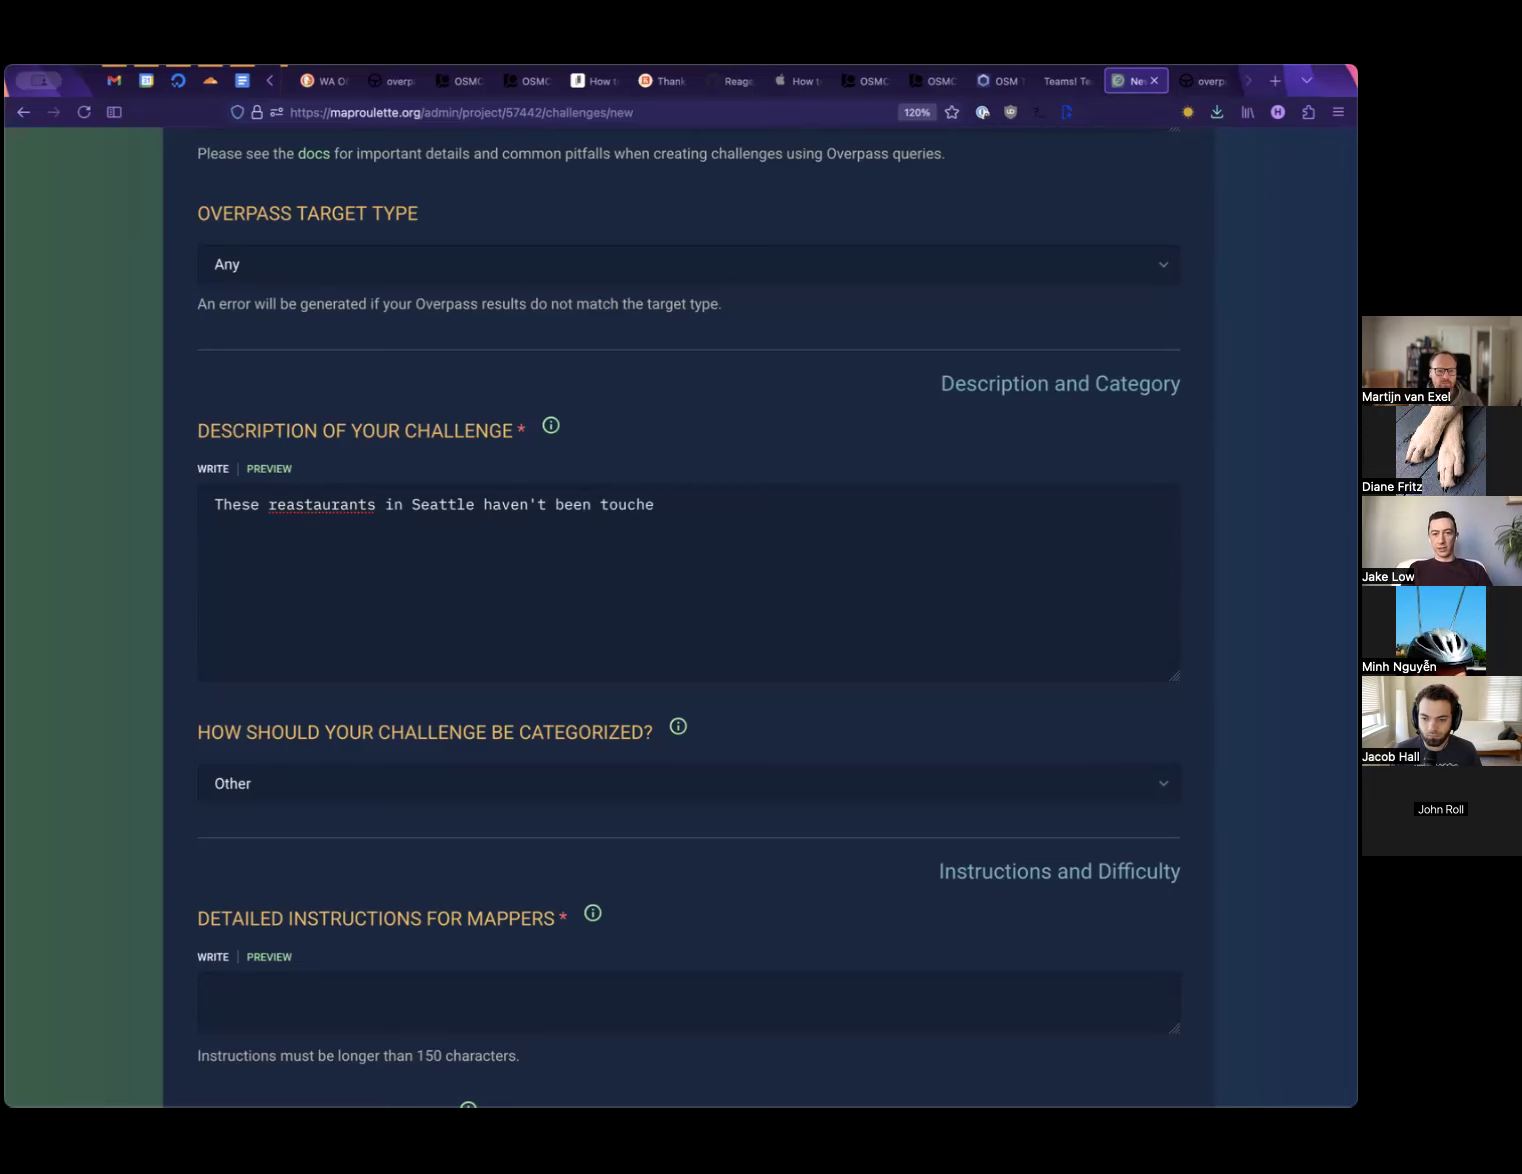
type("d in a ")
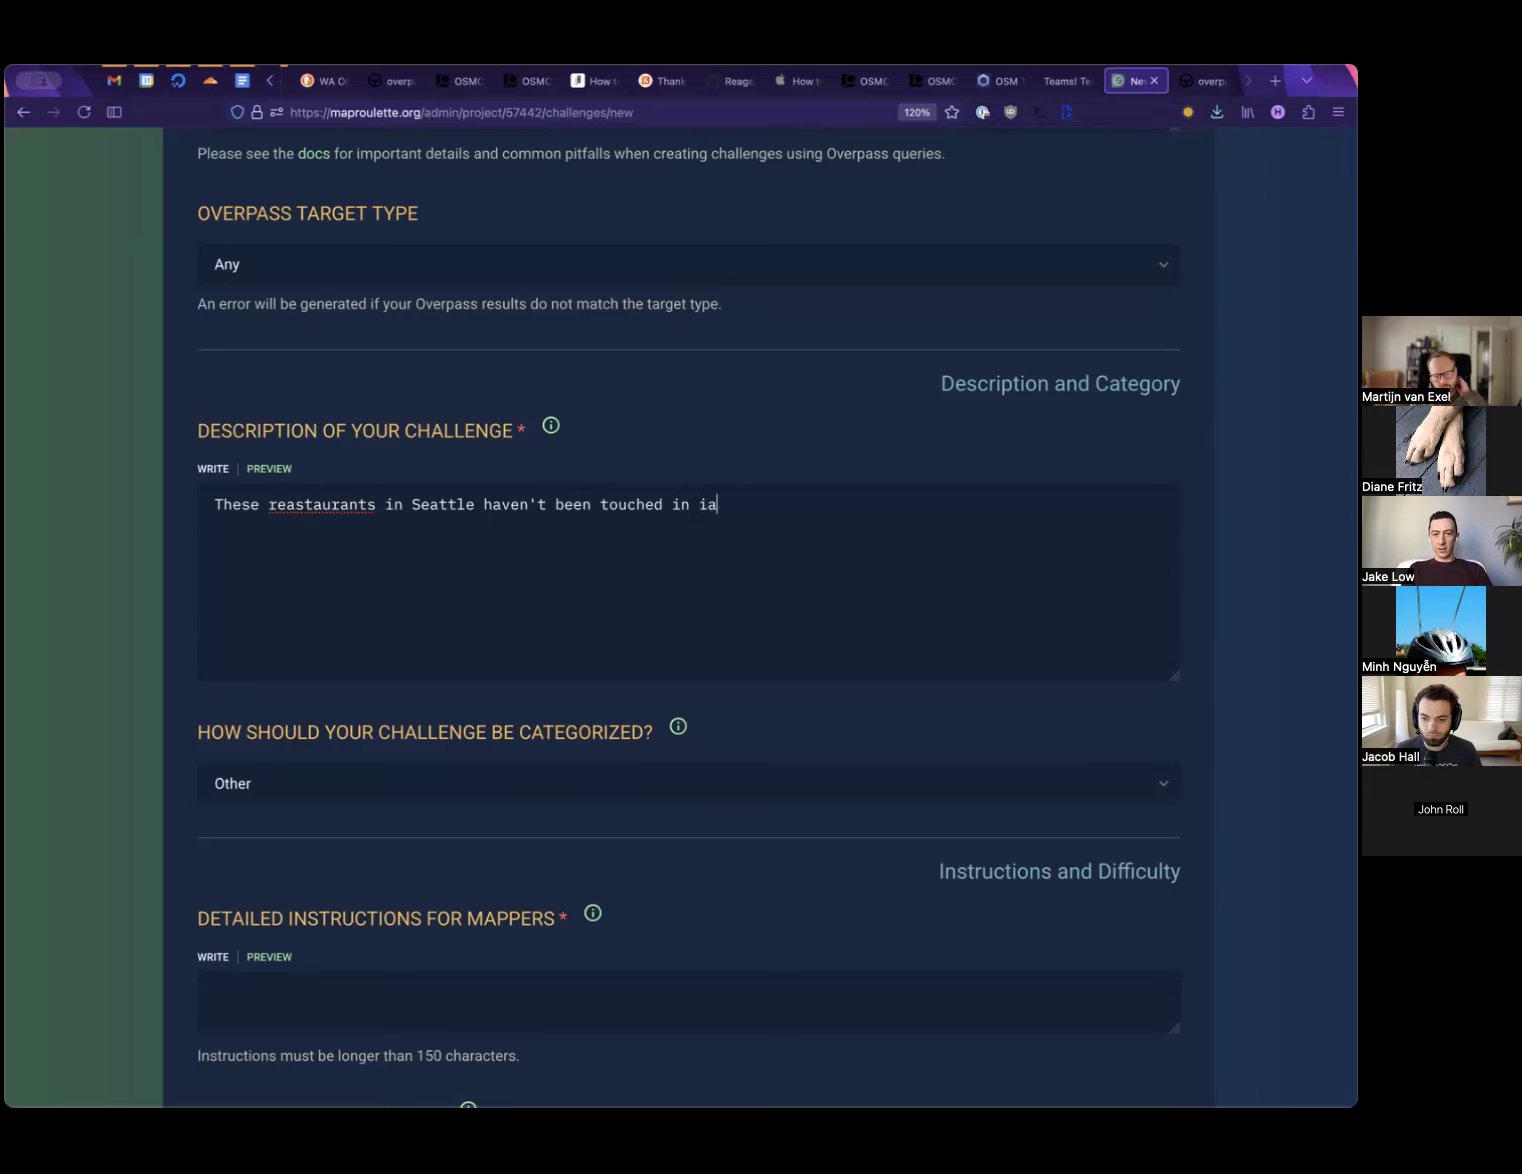
type("while, pleas")
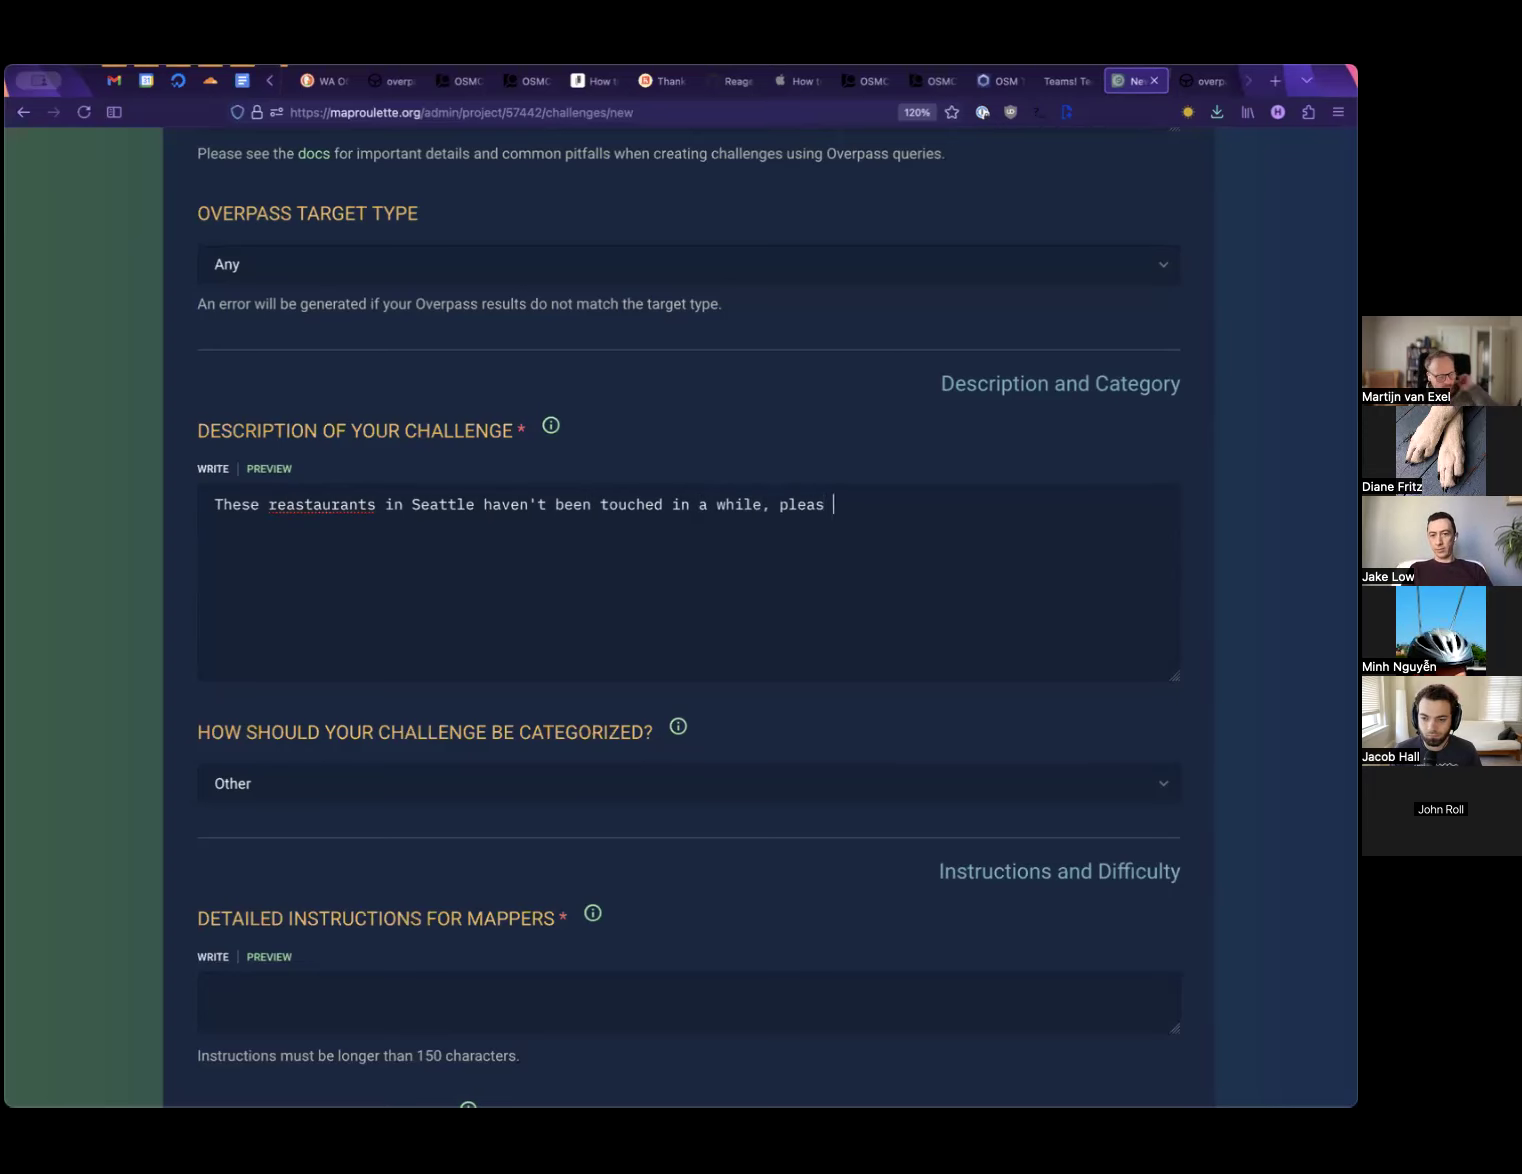
type("e have a look")
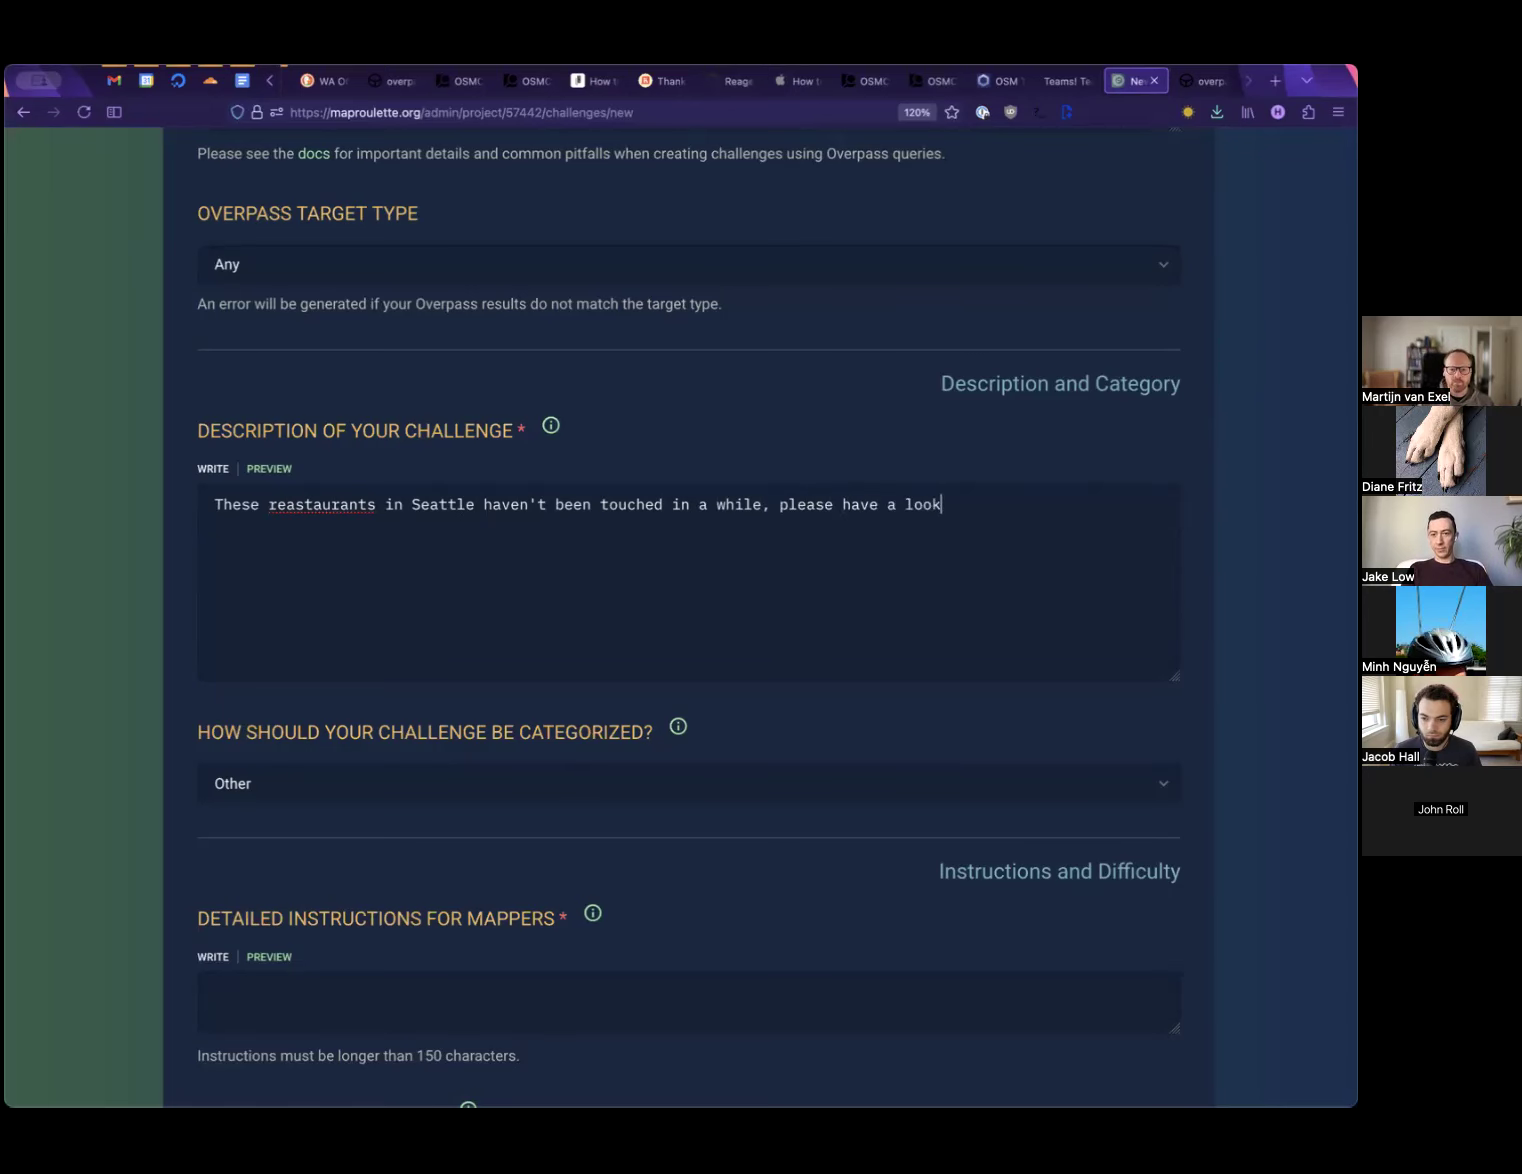
Complete the challenge description with "at them and update them if they are out of date."
type(" at them and update")
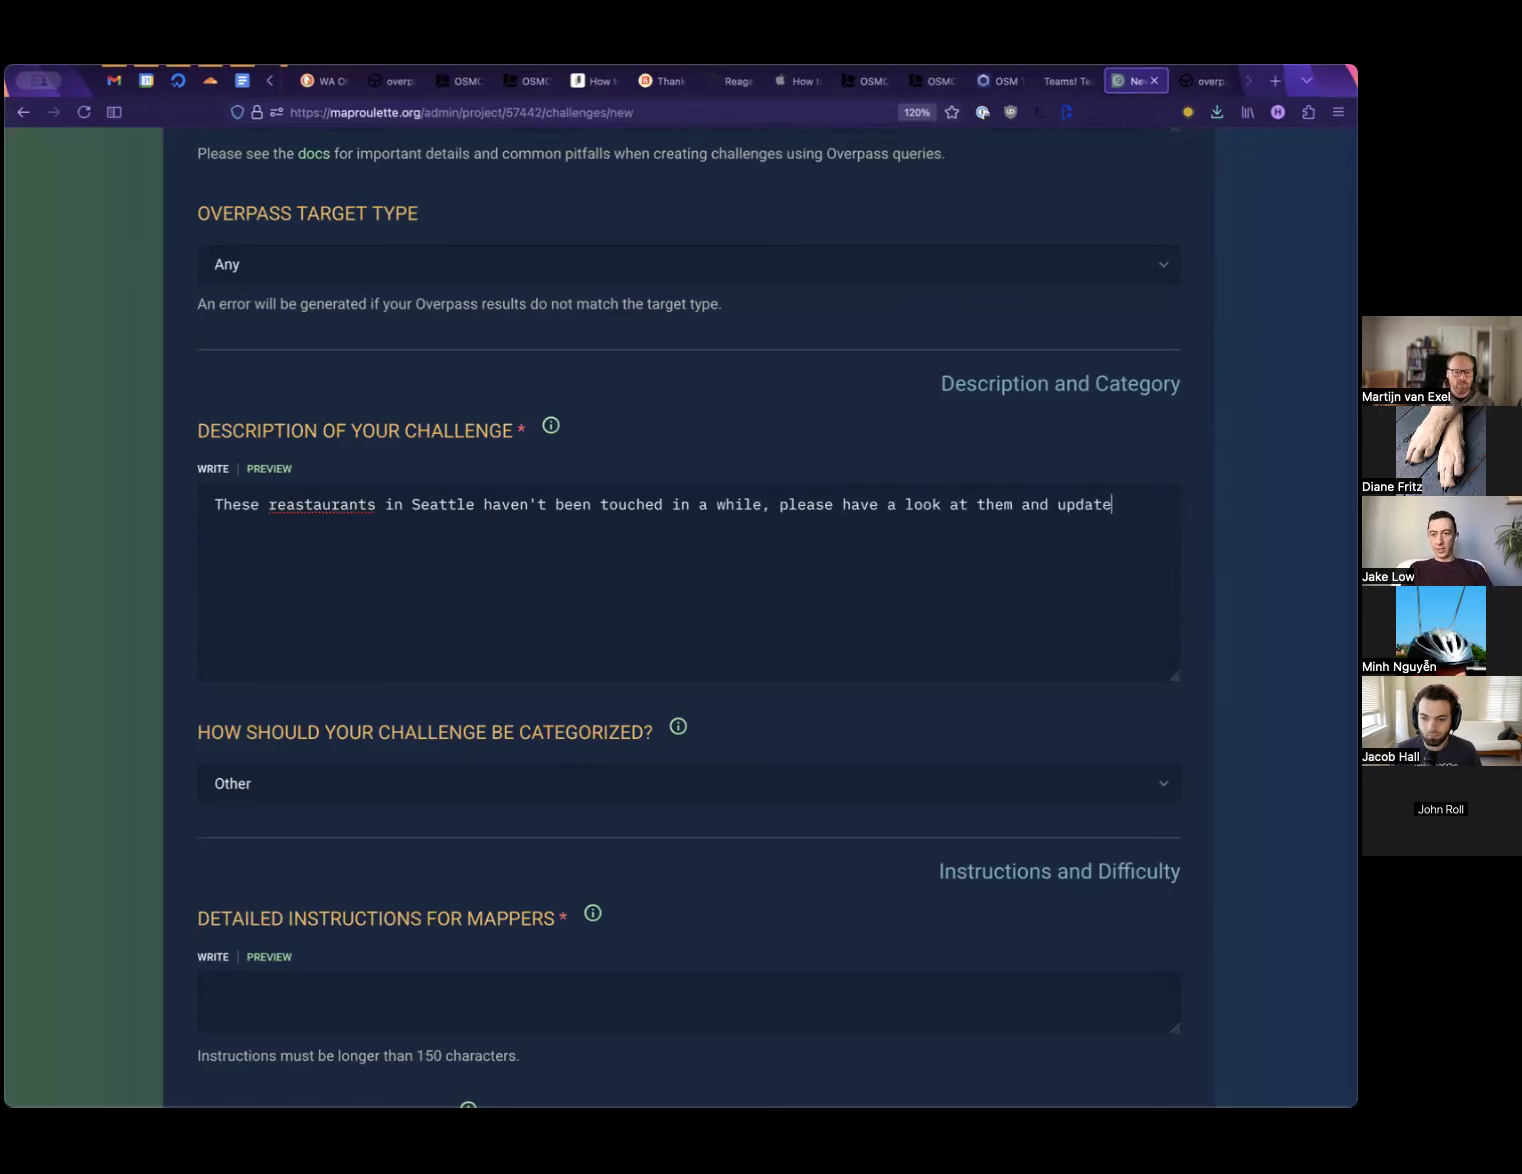
type(" them if tr")
type("ey are out of date.")
Start the detailed mapper instructions with "1. See if the rest has a name and use Google to find the website"
scroll(442, 713, "down", 3)
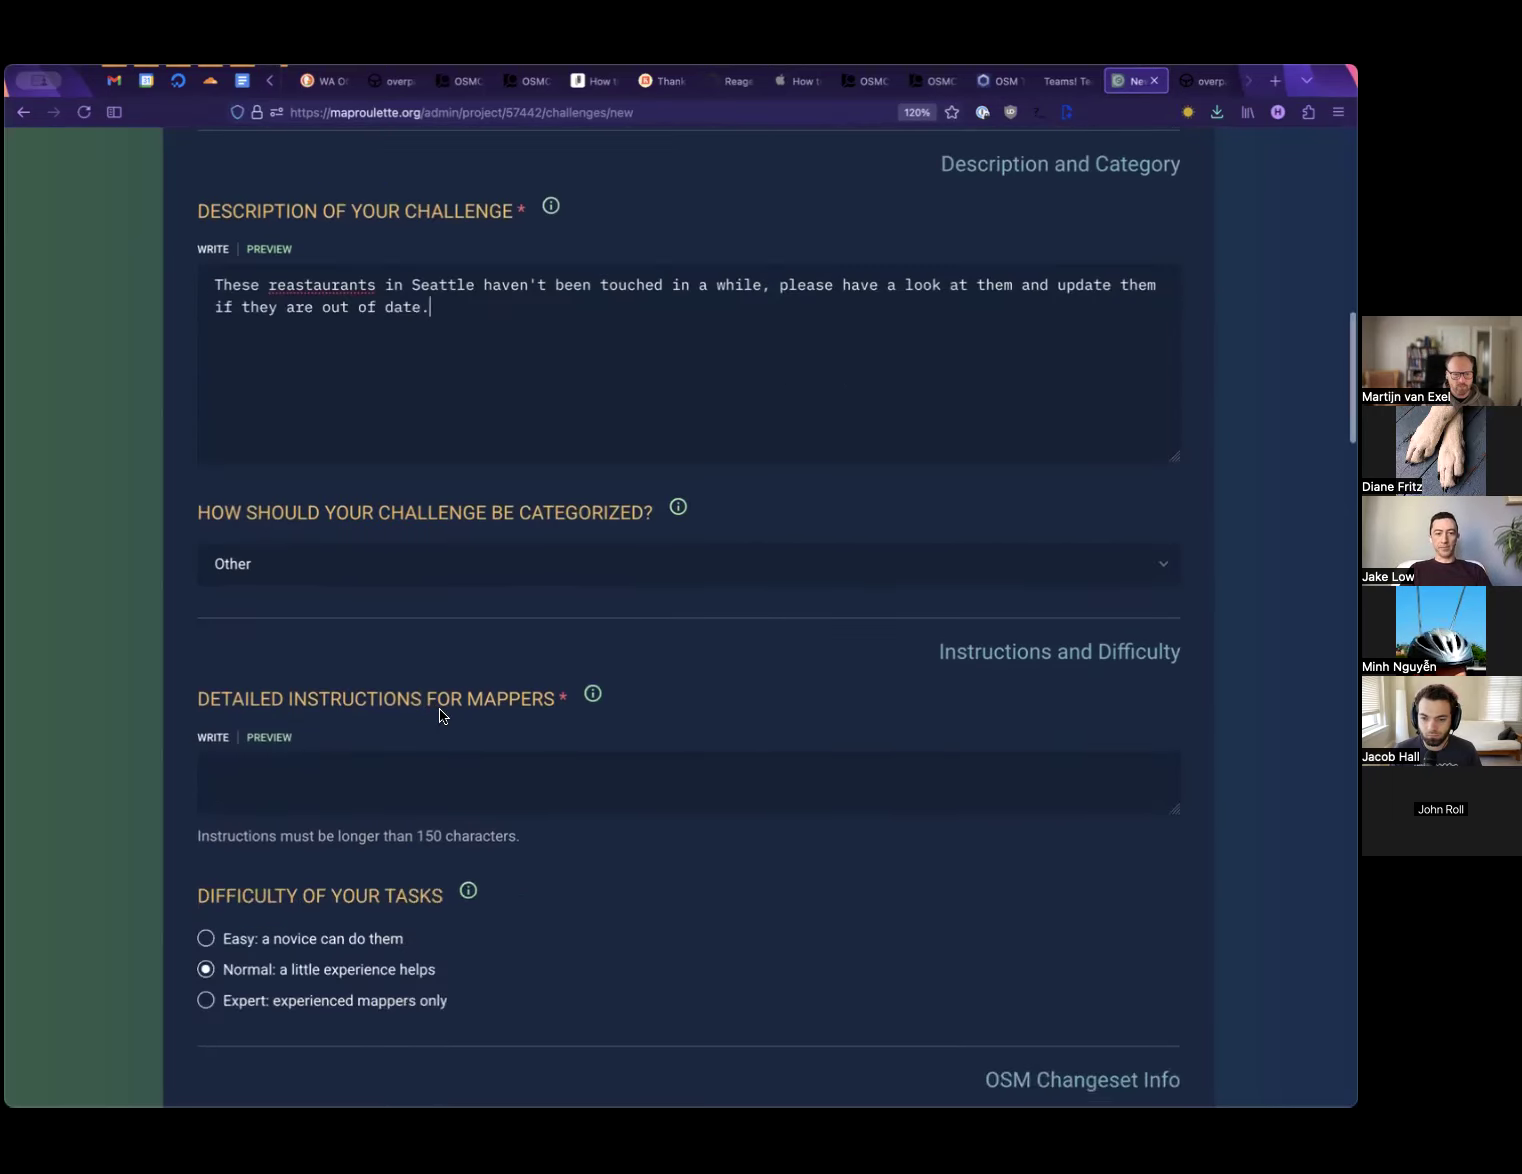
left_click(320, 787)
scroll(320, 787, "down", 3)
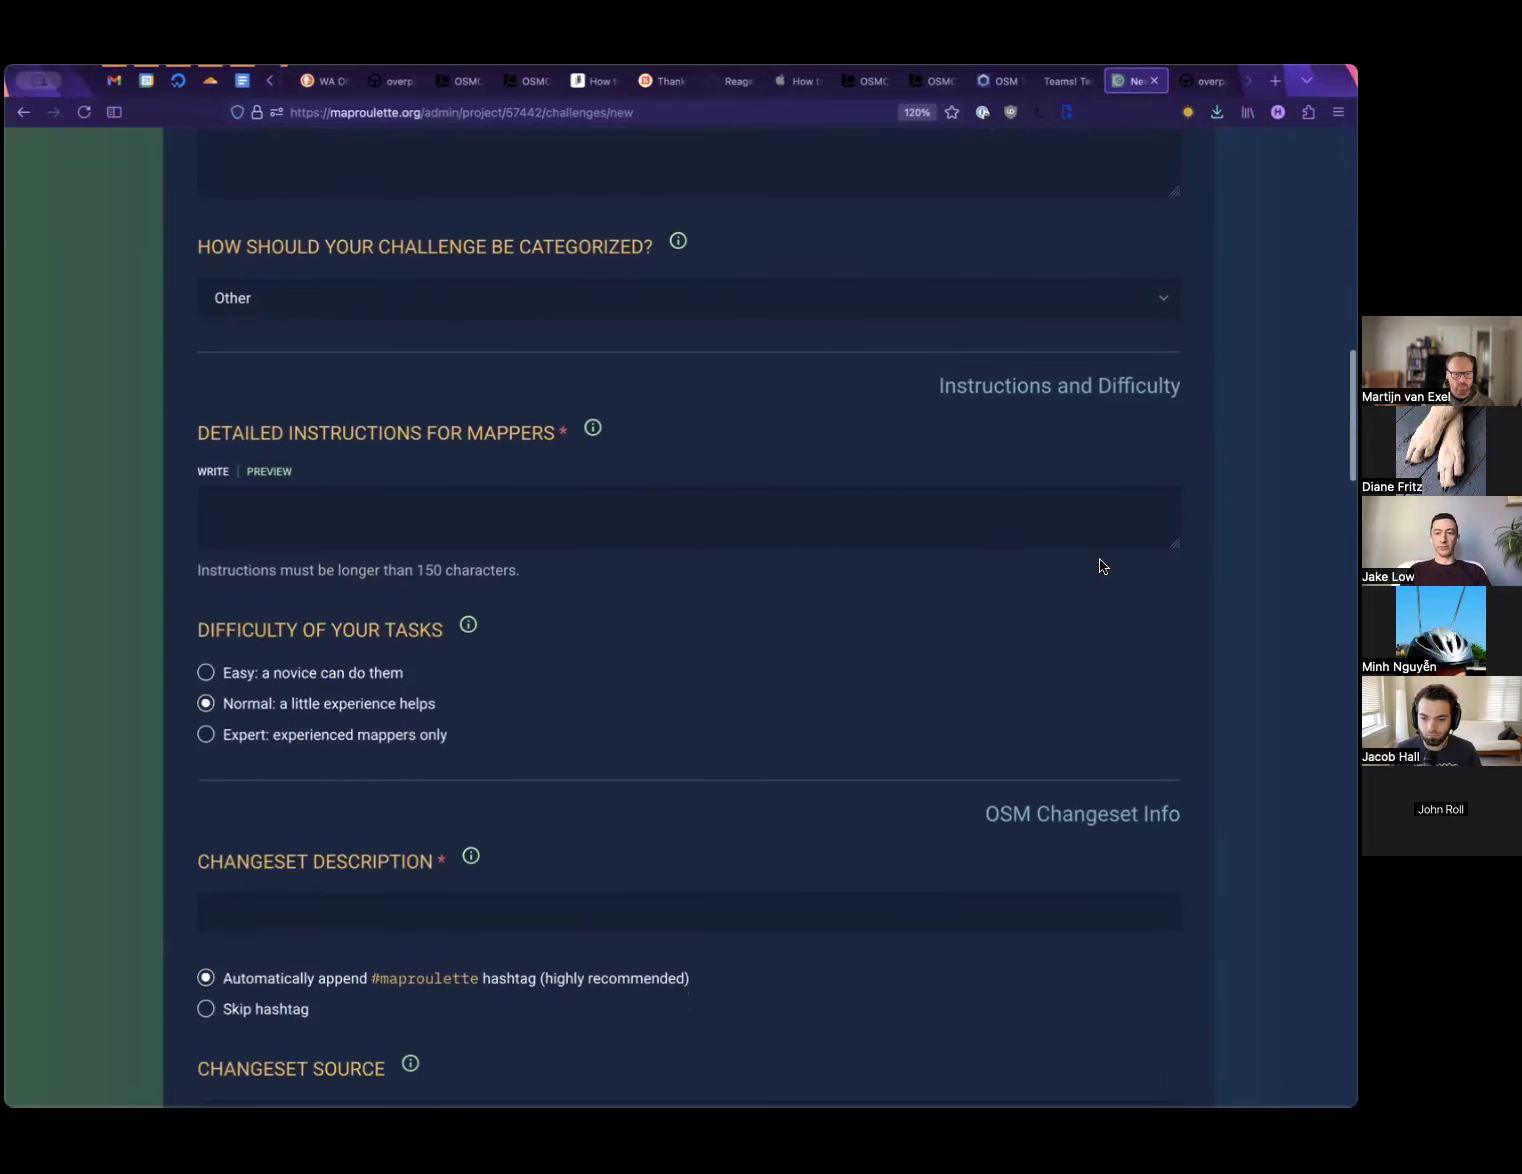
type("1.")
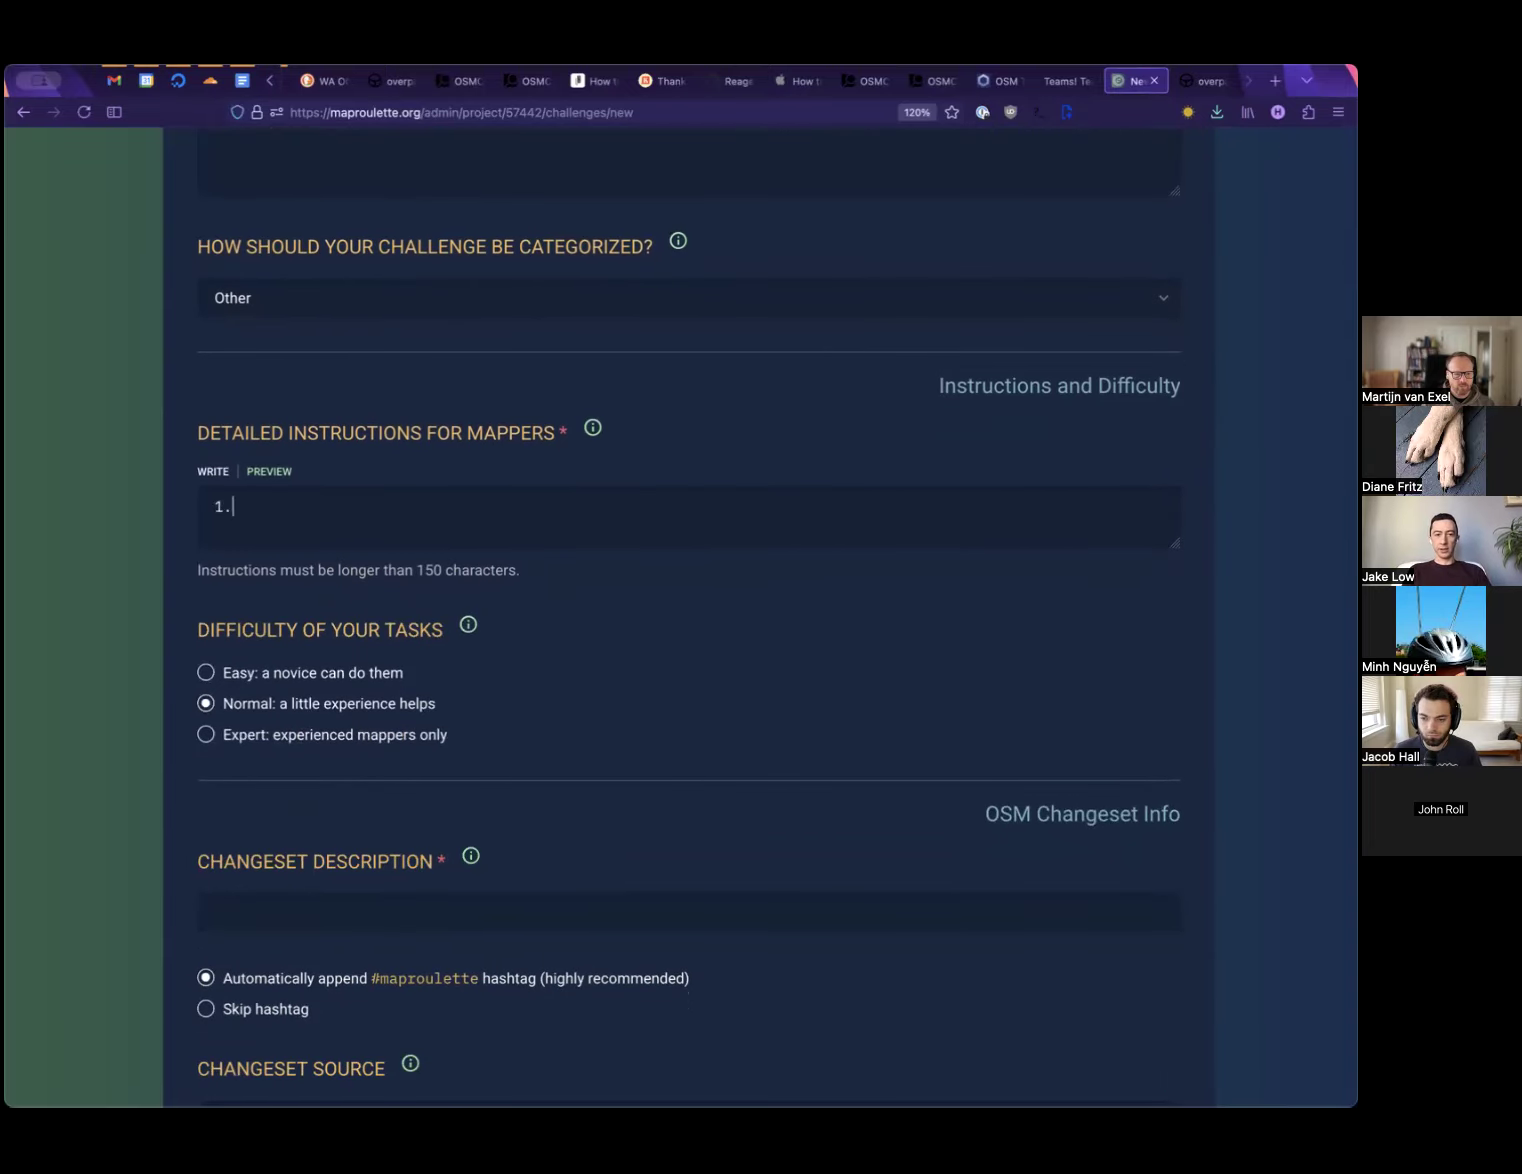
type(" See if the rante")
key("BackSpace")
key("BackSpace")
key("BackSpace")
key("BackSpace")
type("est has a name")
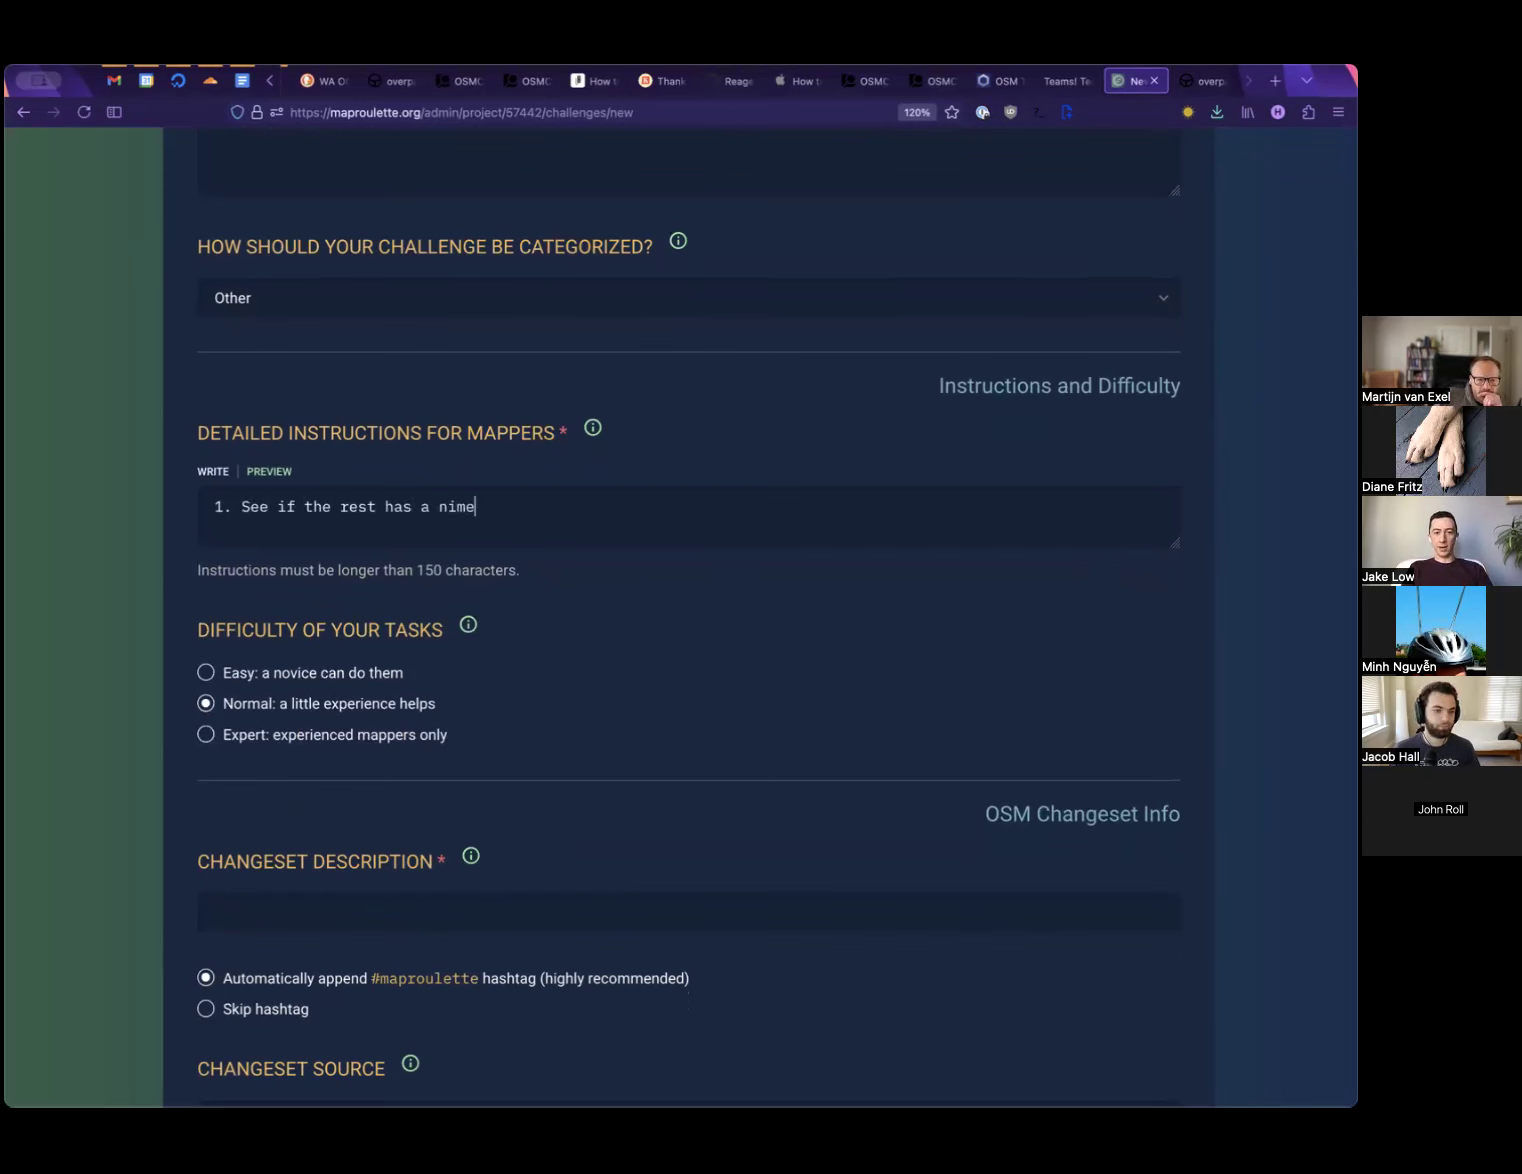
type(" and use ")
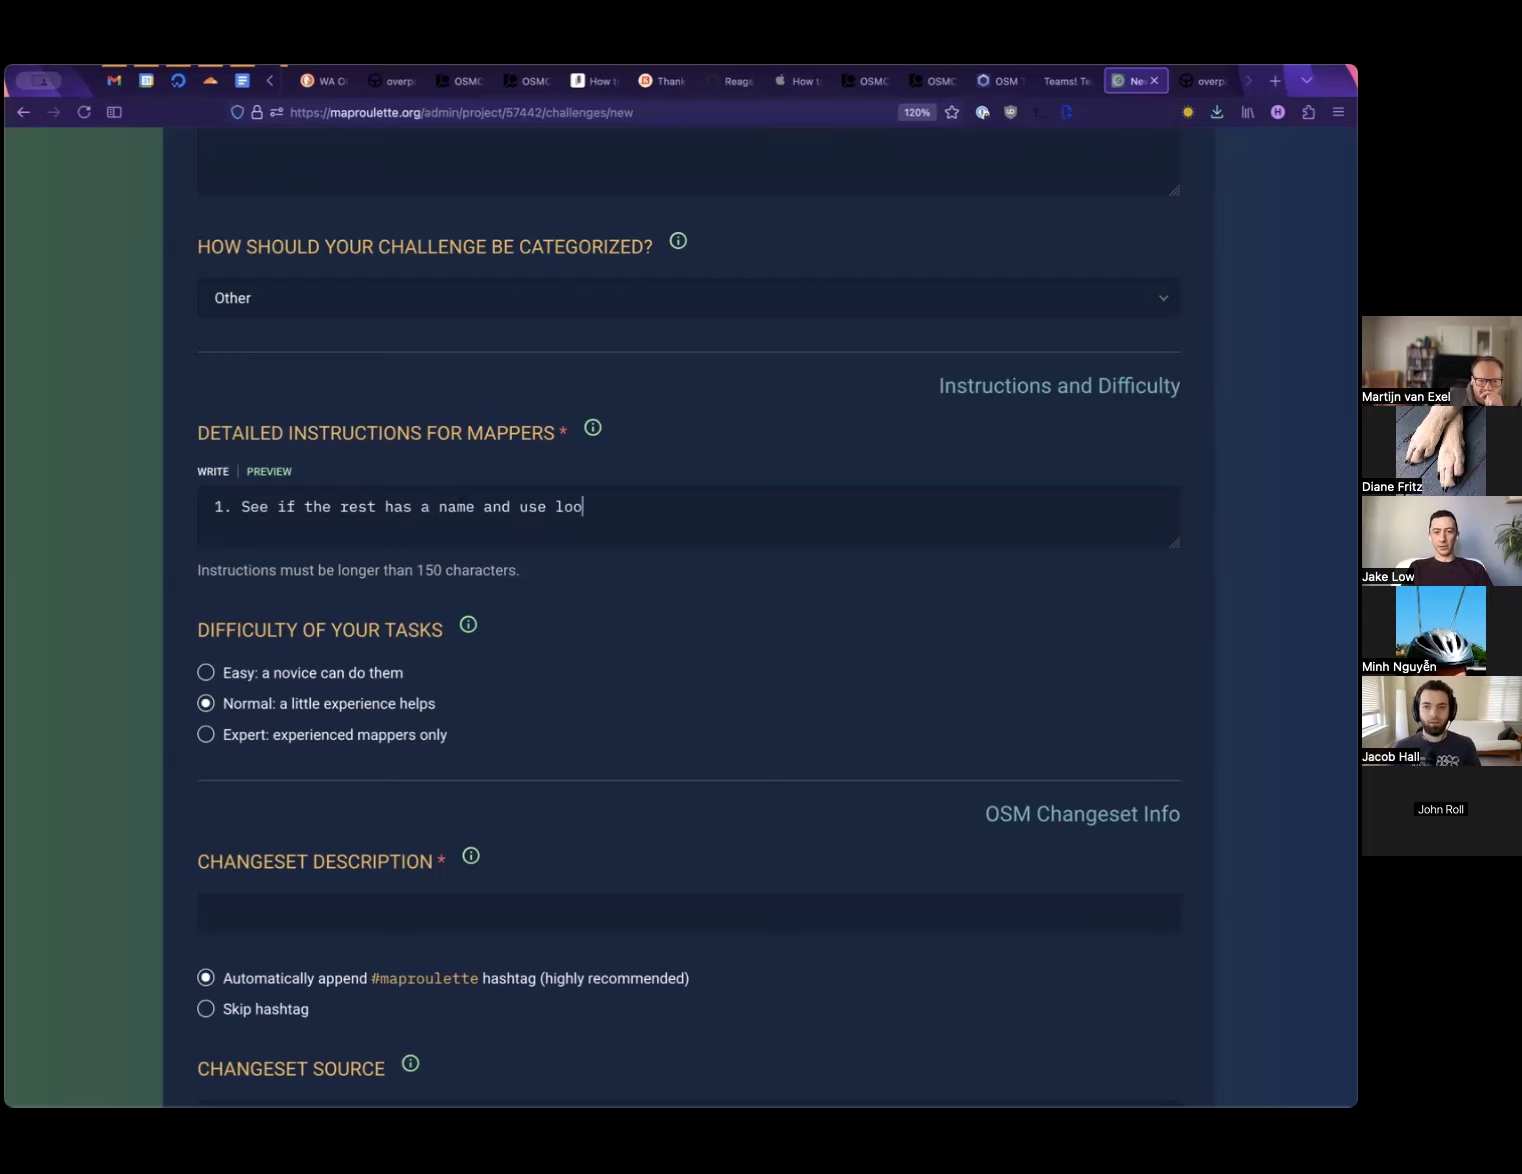
type("Goolg")
key("BackSpace")
key("BackSpace")
type("gle to find the website")
Add instruction 2 "Make sure it's still open." and instruction 3 "Delete it if it's not" to the mapper instructions
key("Return")
type("I")
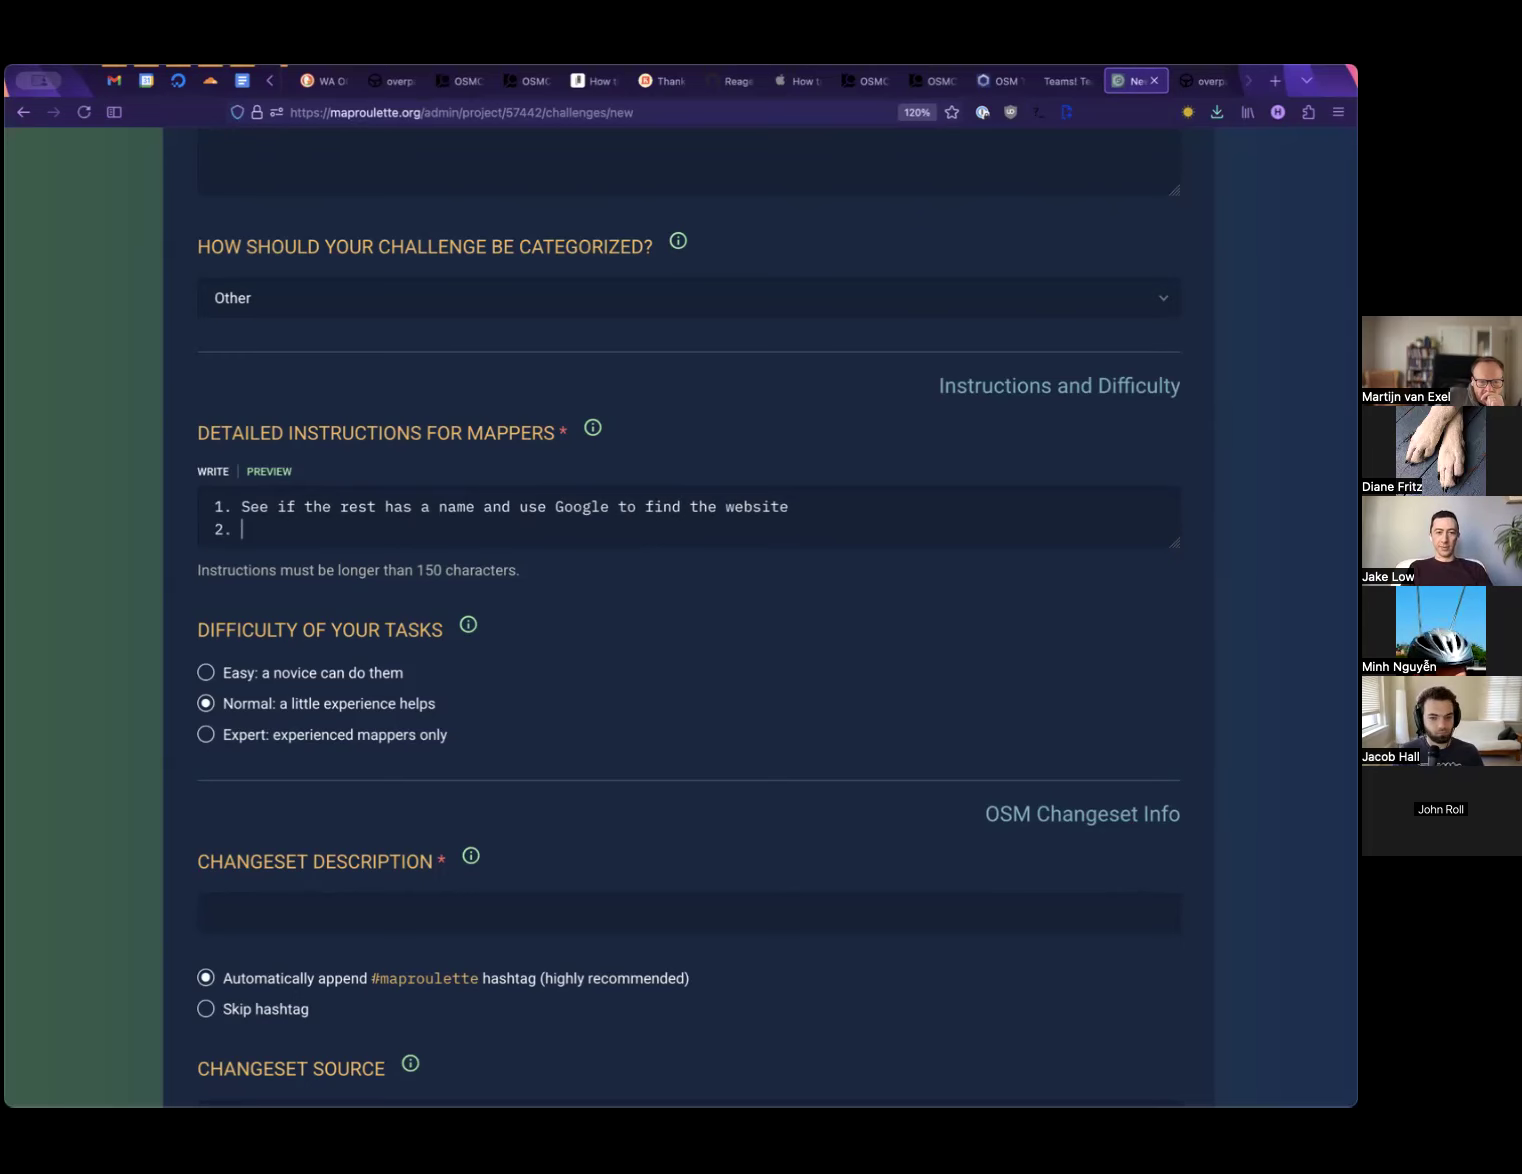
type("Make sure it's still op")
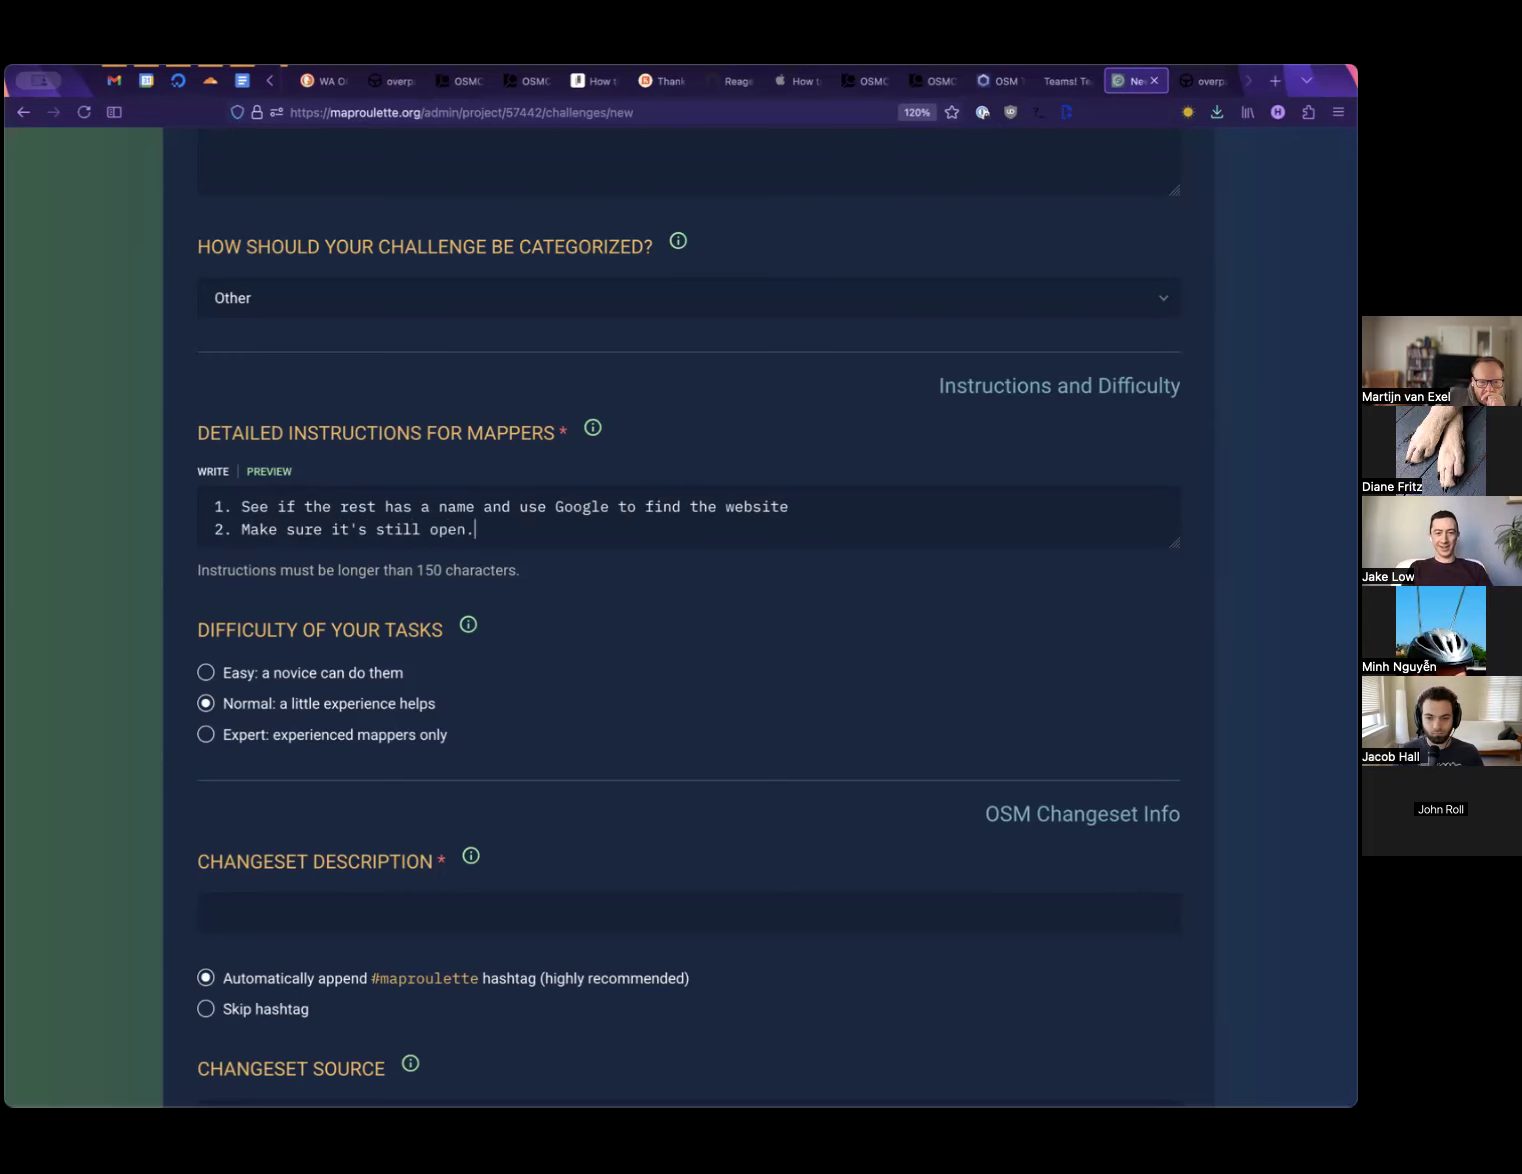
type("en.")
key("Return")
type("Dete")
key("BackSpace")
key("BackSpace")
type("lete it if it's")
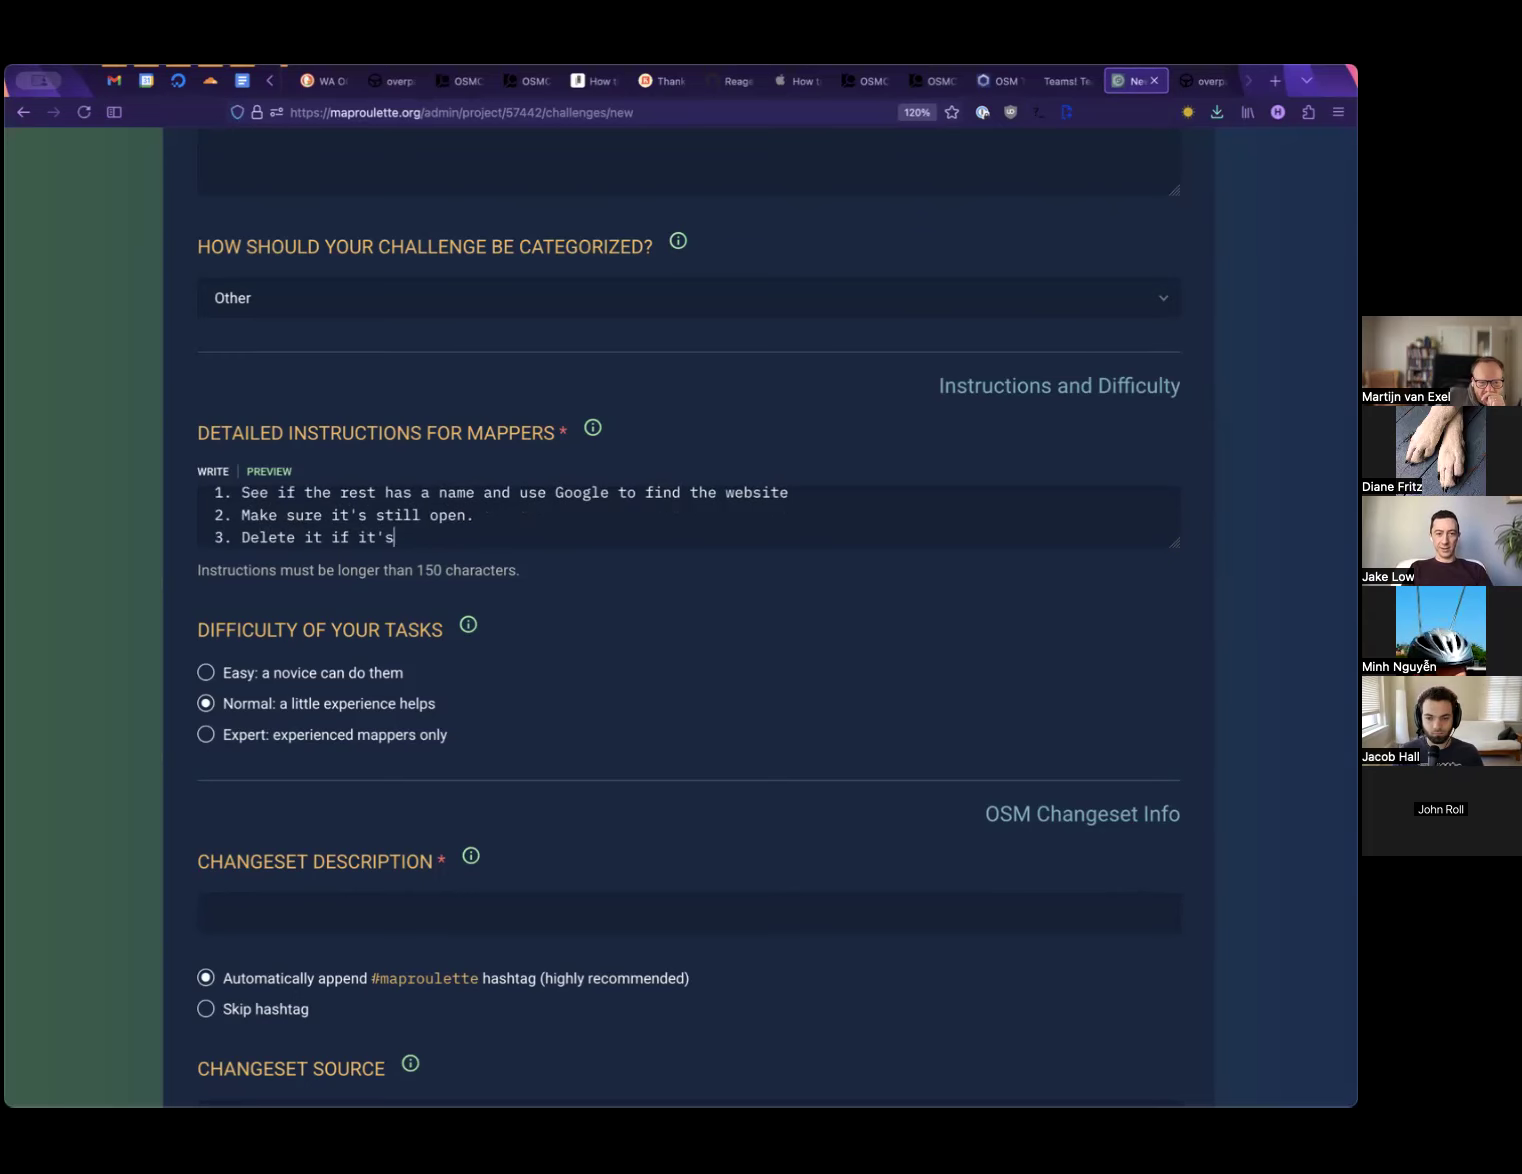
Set the difficulty of the challenge's tasks to "Easy: a novice can do them"
scroll(1053, 605, "down", 3)
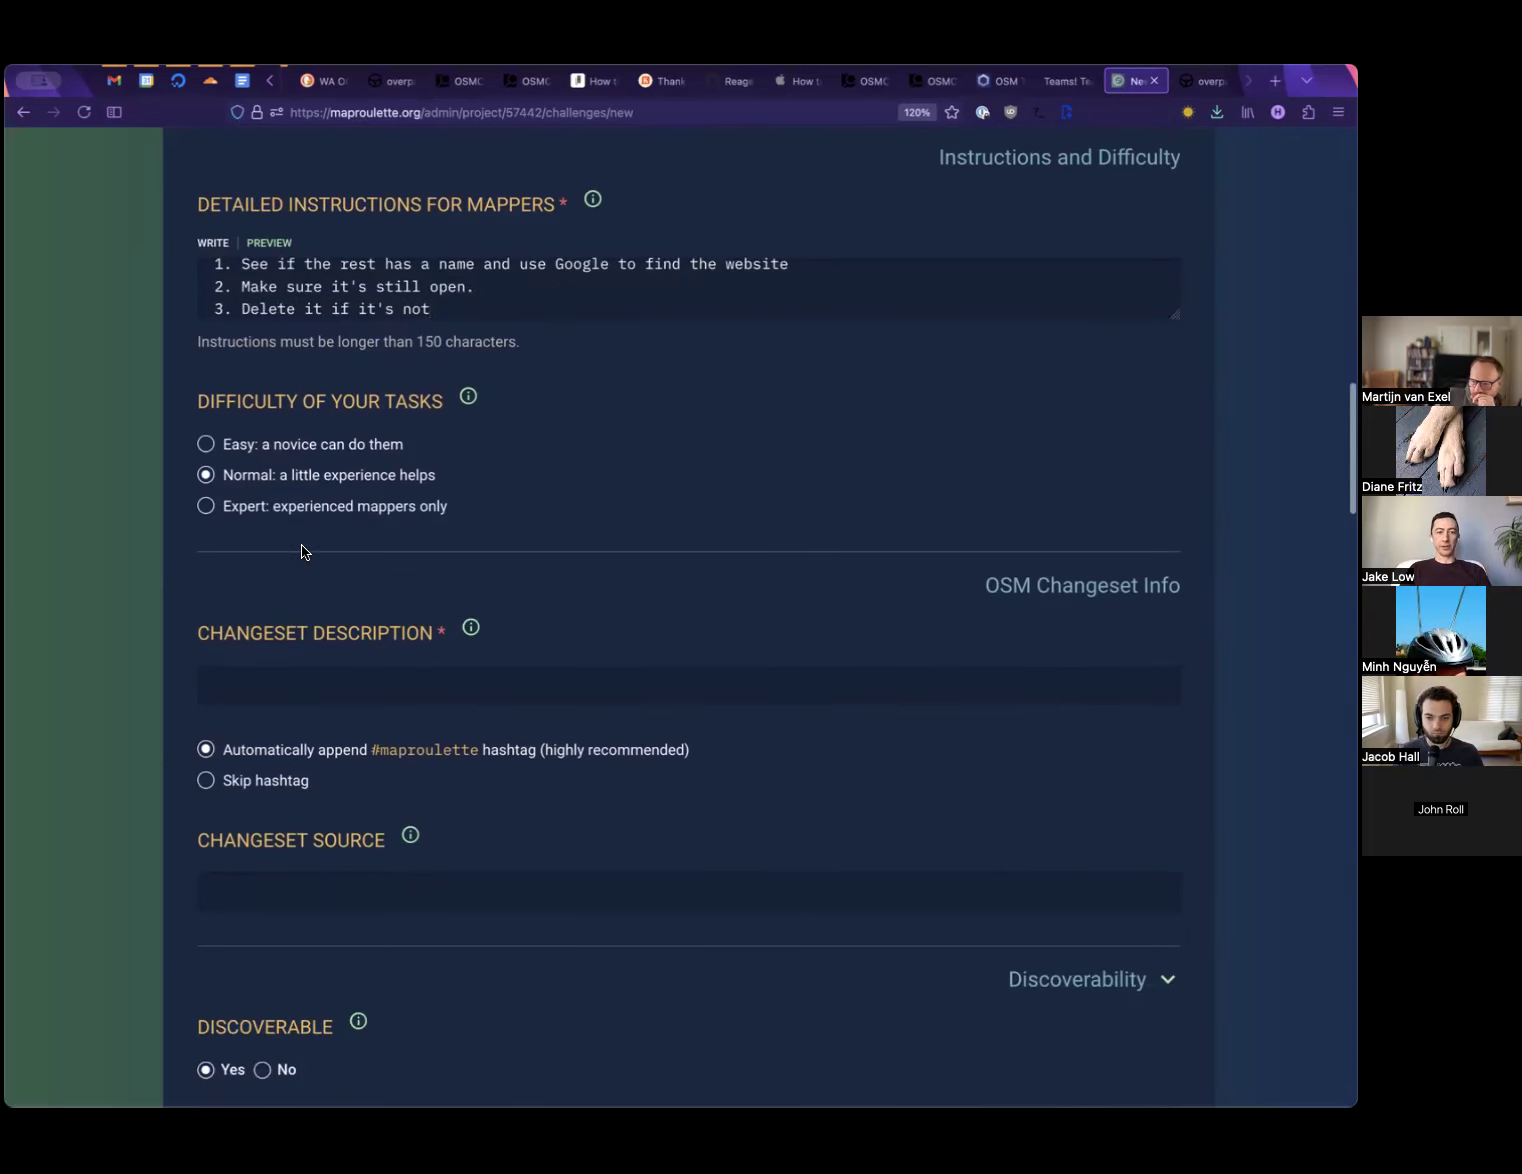
scroll(299, 560, "down", 1)
left_click(268, 402)
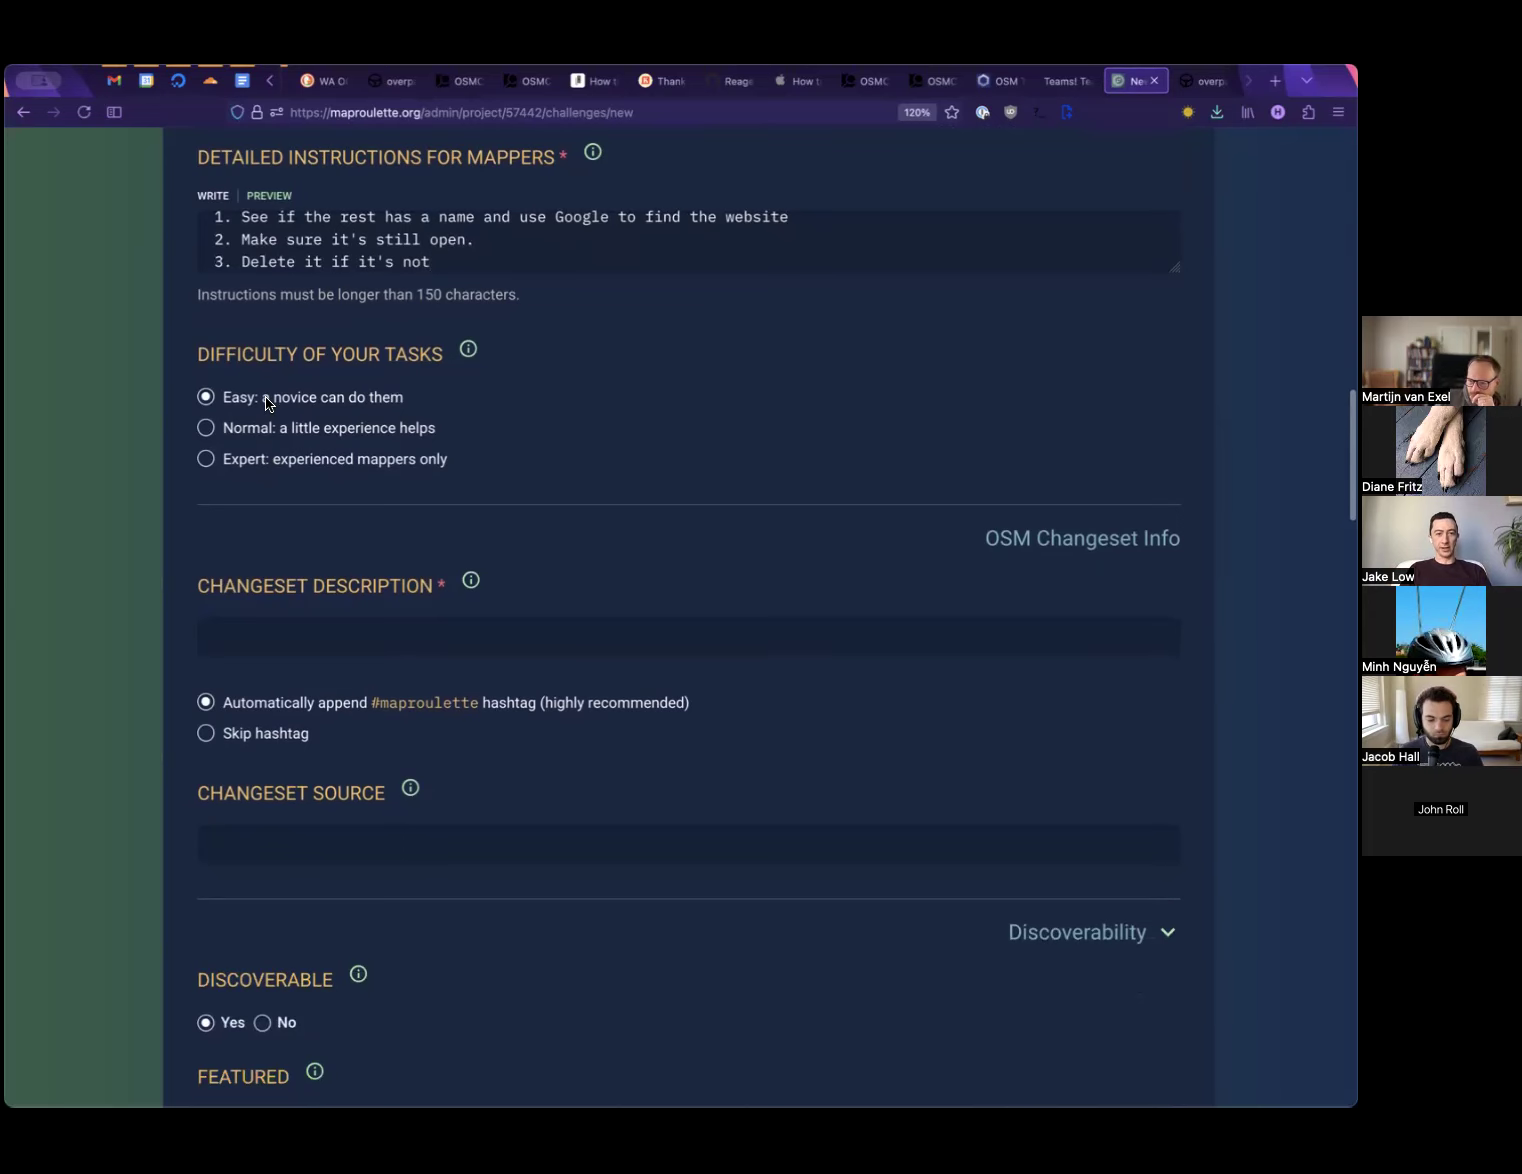
Enter "Fixed an outdated restaurant in seattle" as the changeset description
scroll(282, 455, "down", 2)
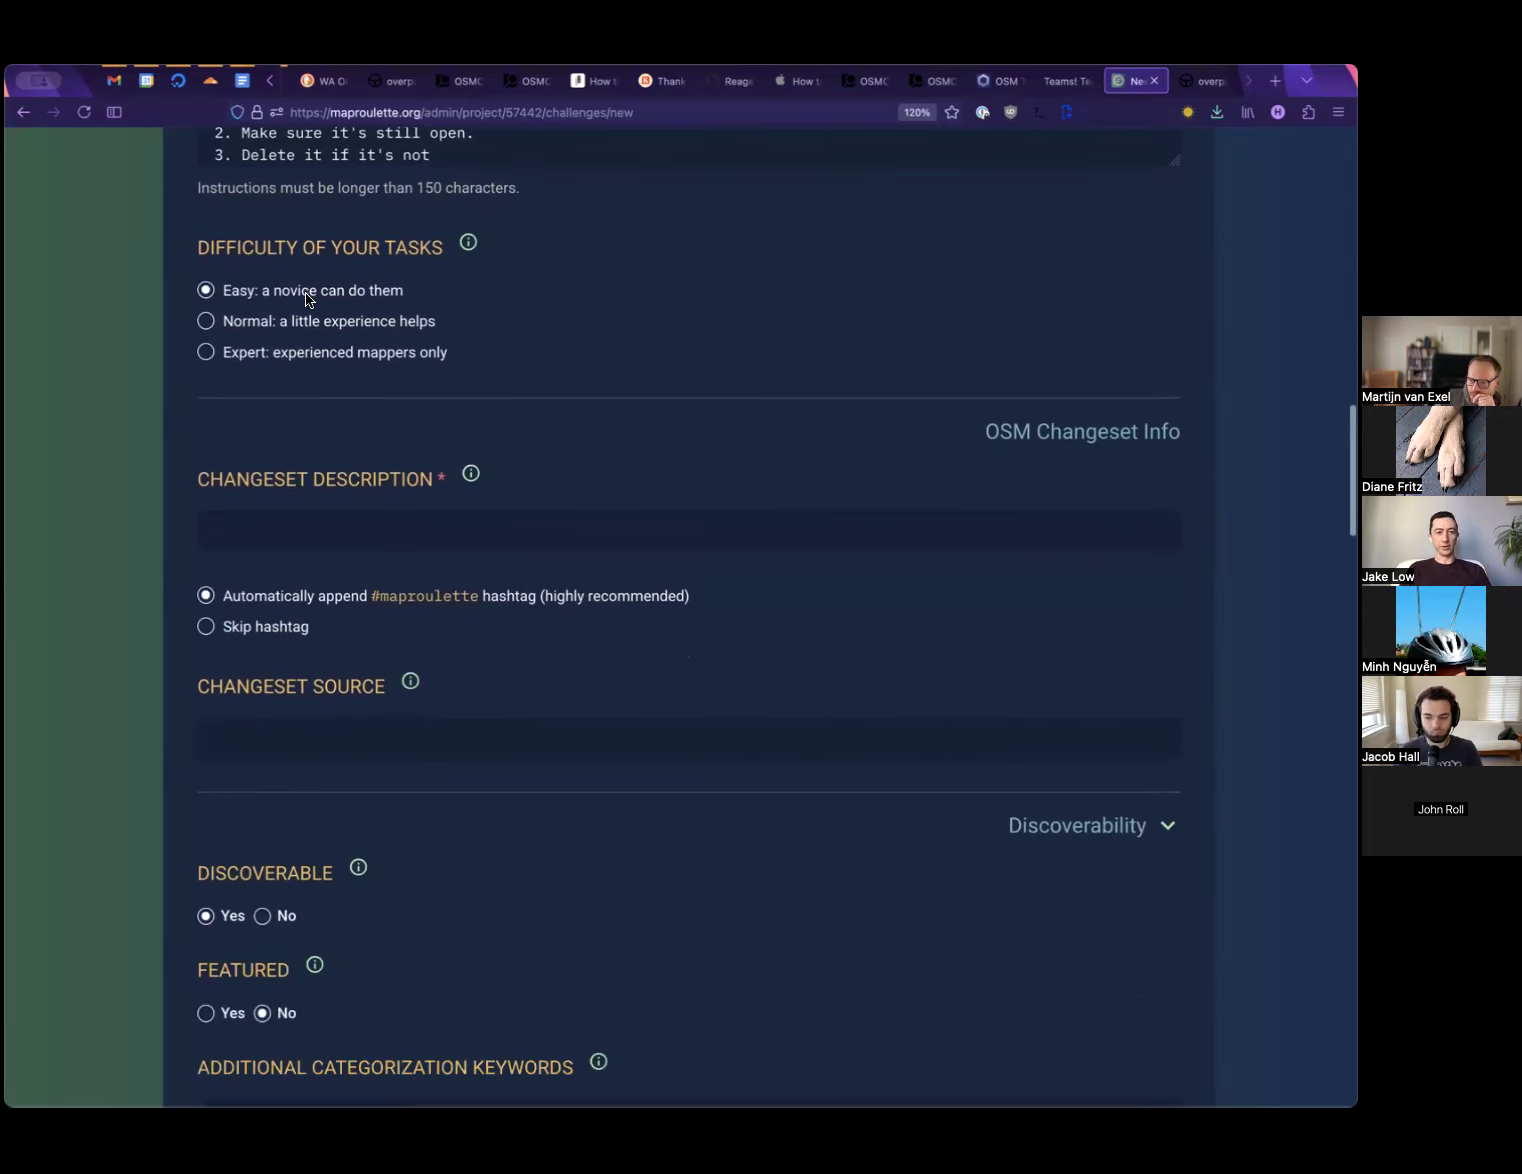
scroll(365, 298, "down", 3)
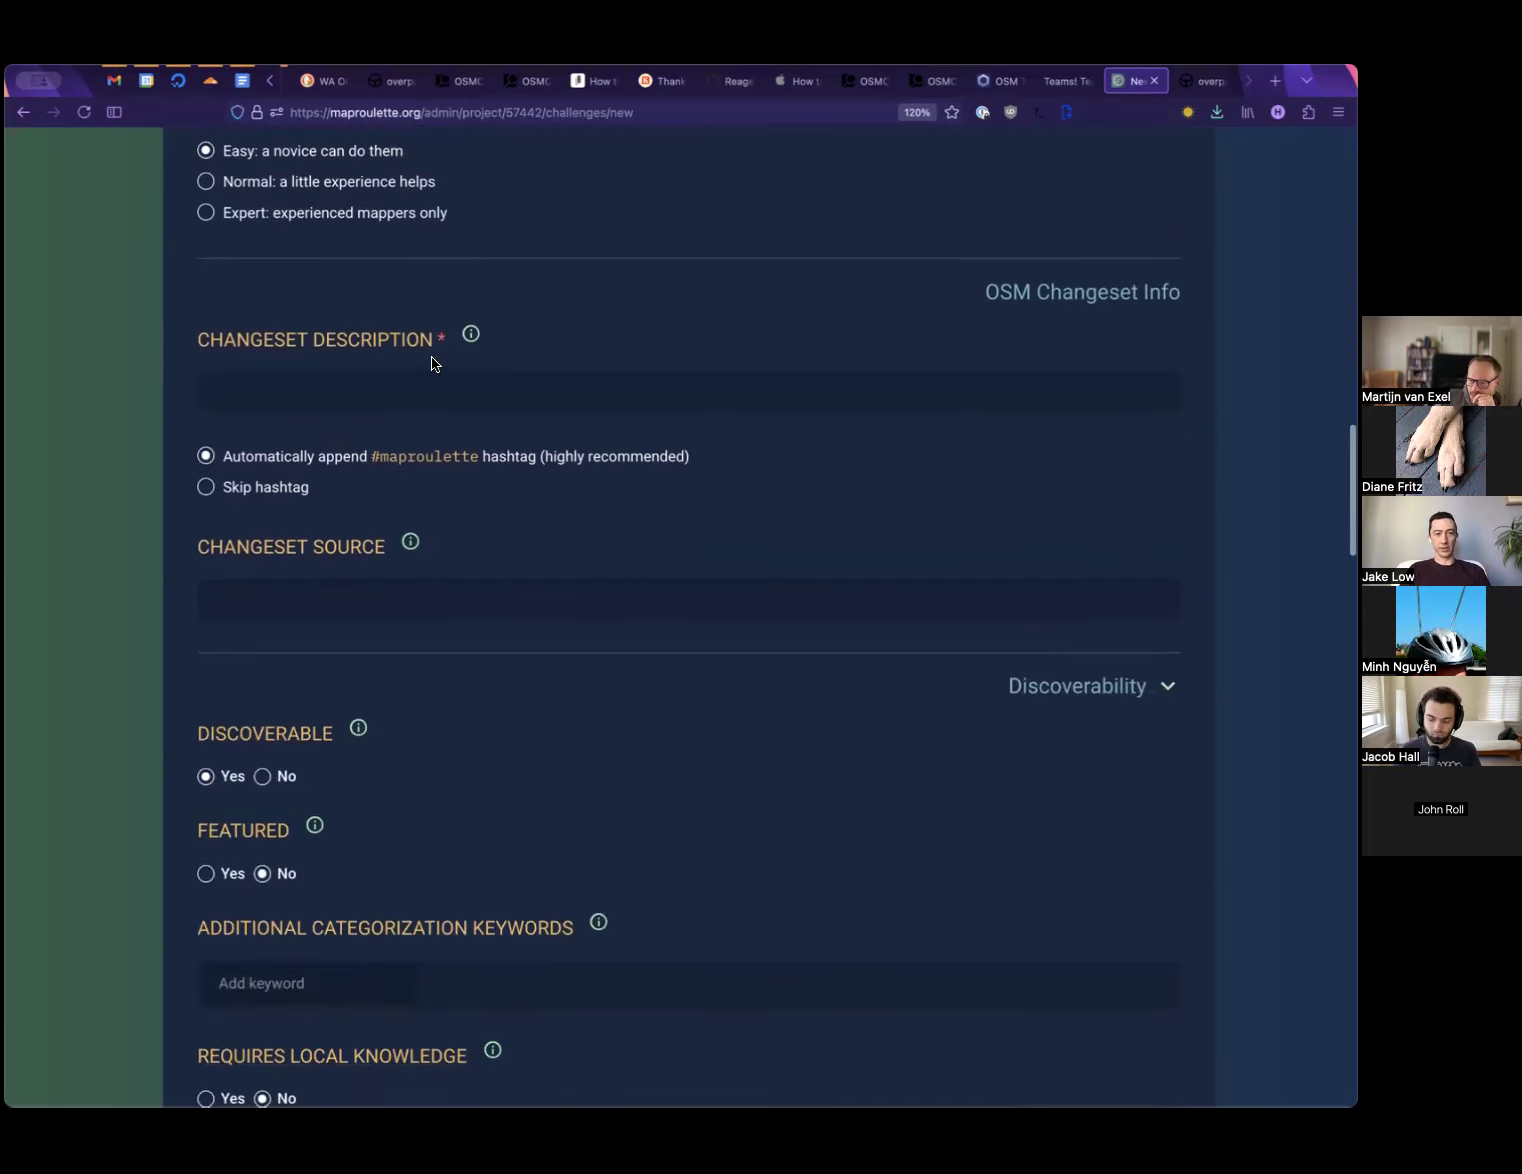
left_click(404, 382)
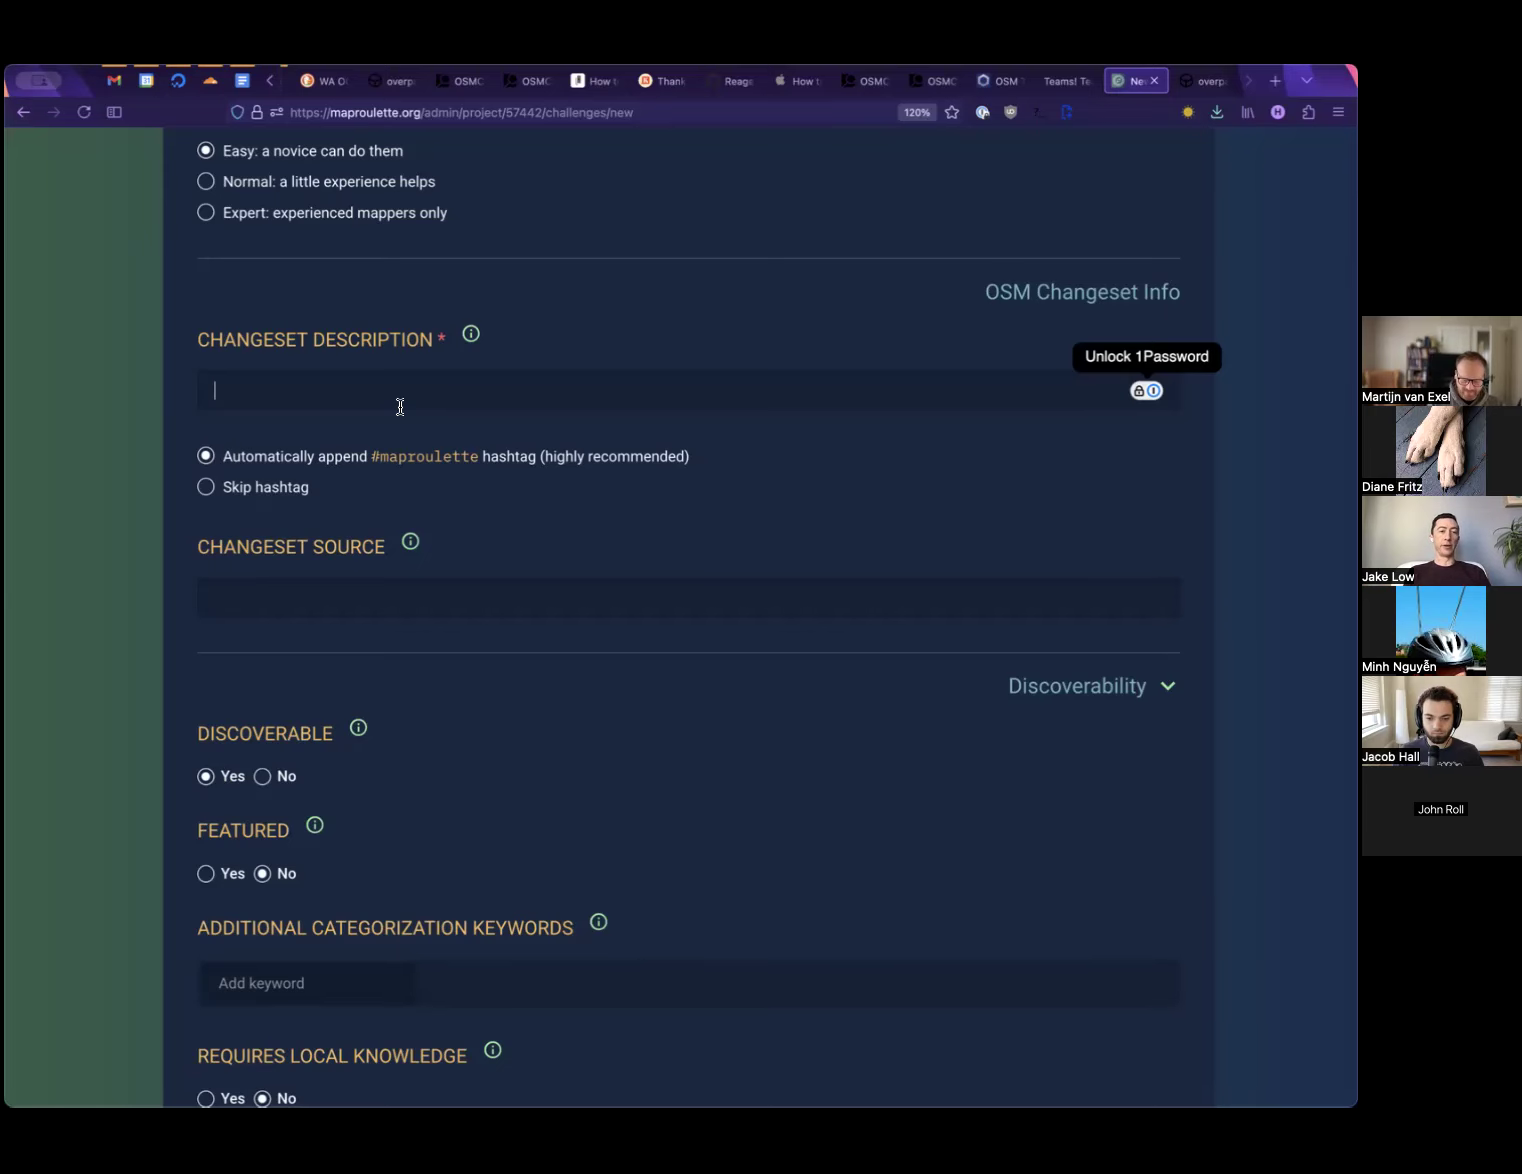
type("Fixe")
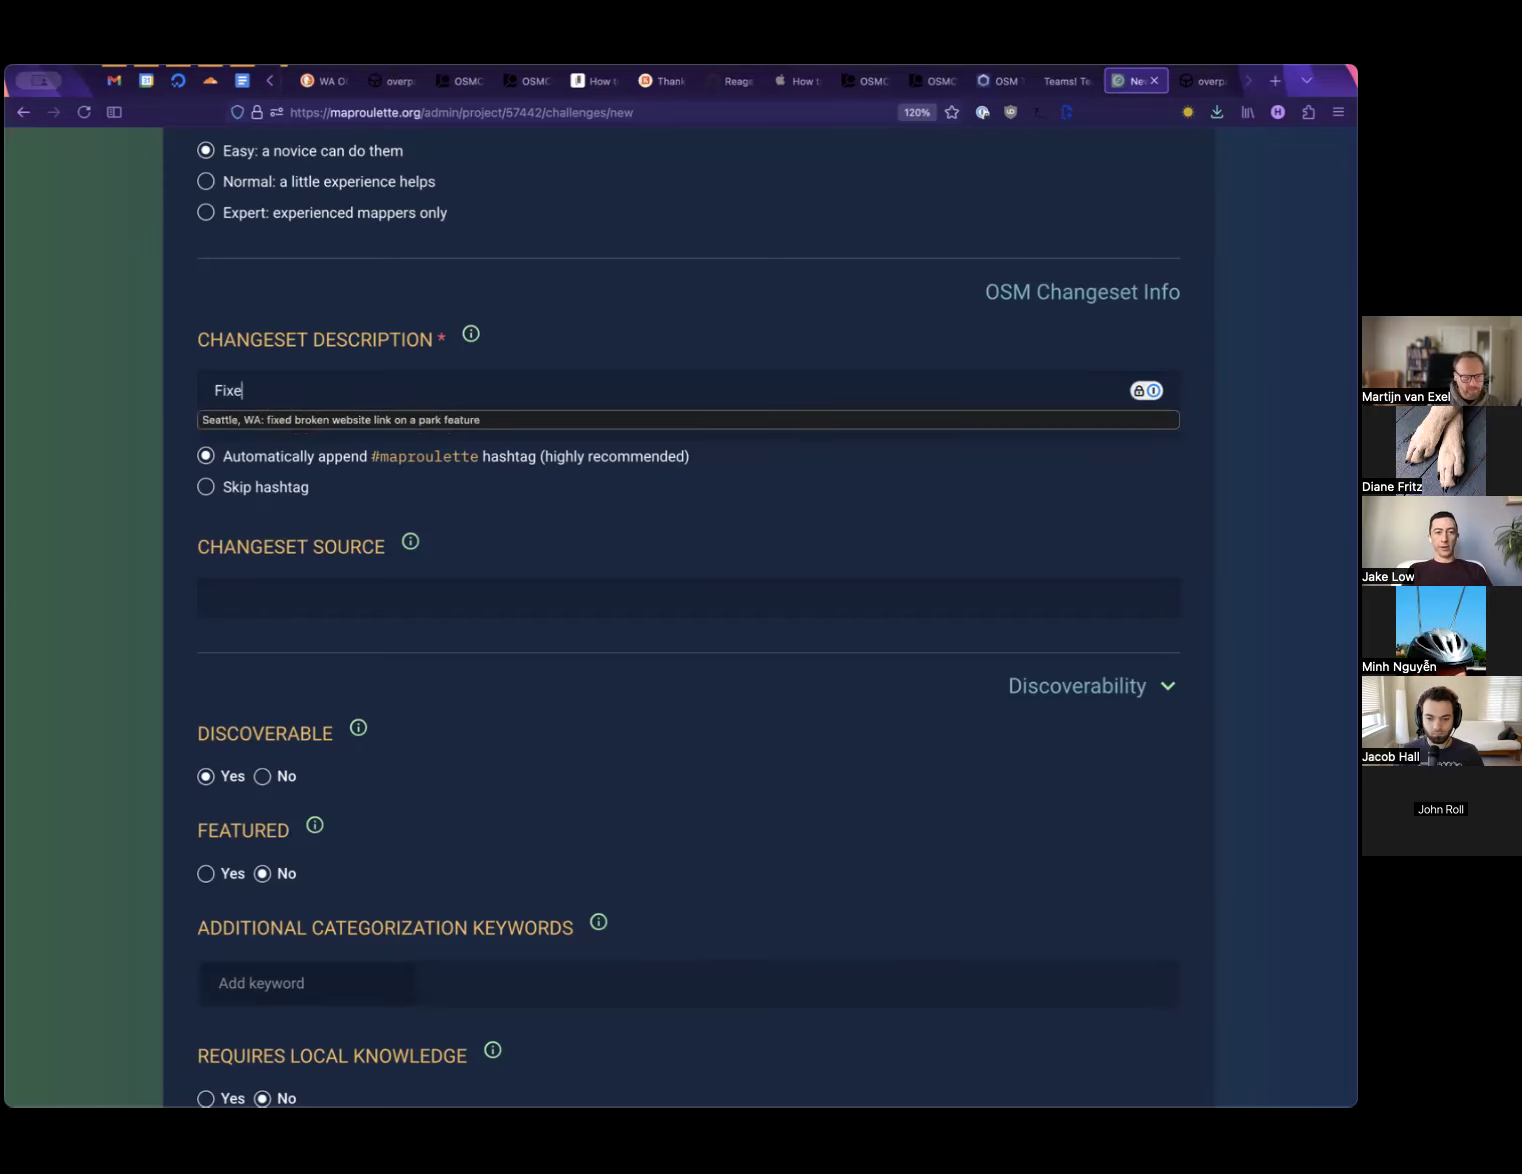
type("d an outda")
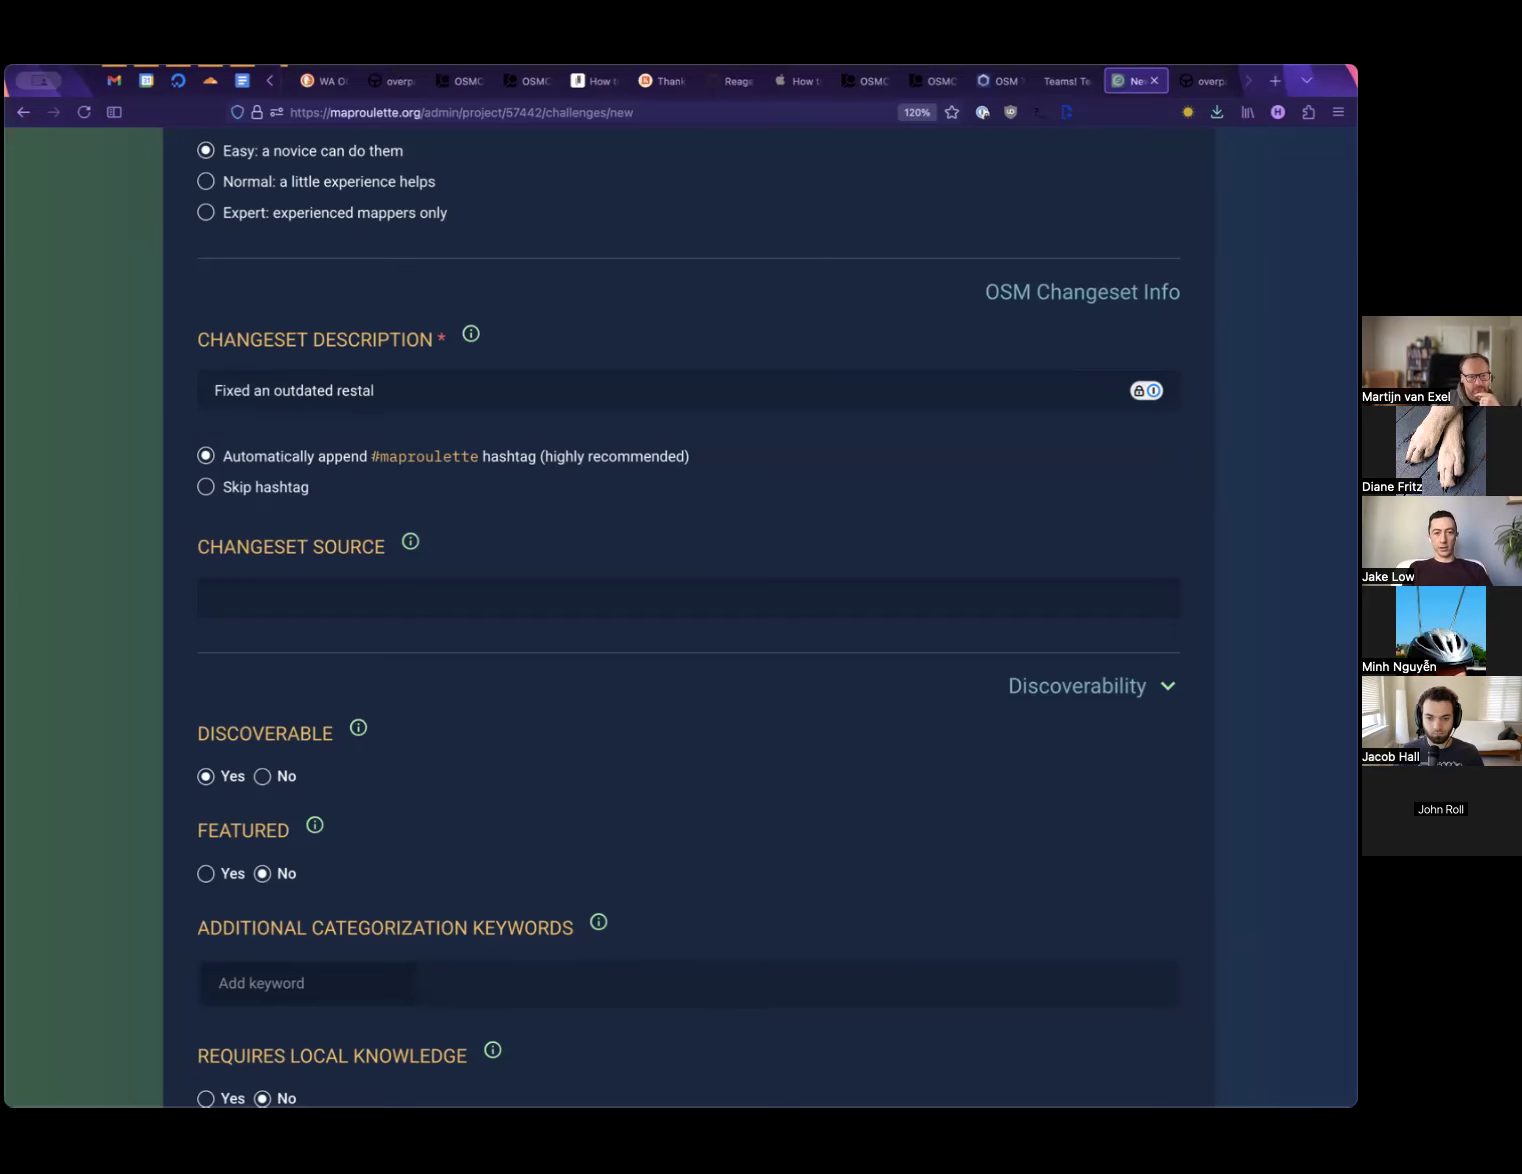
type("ted restaurant in seattle")
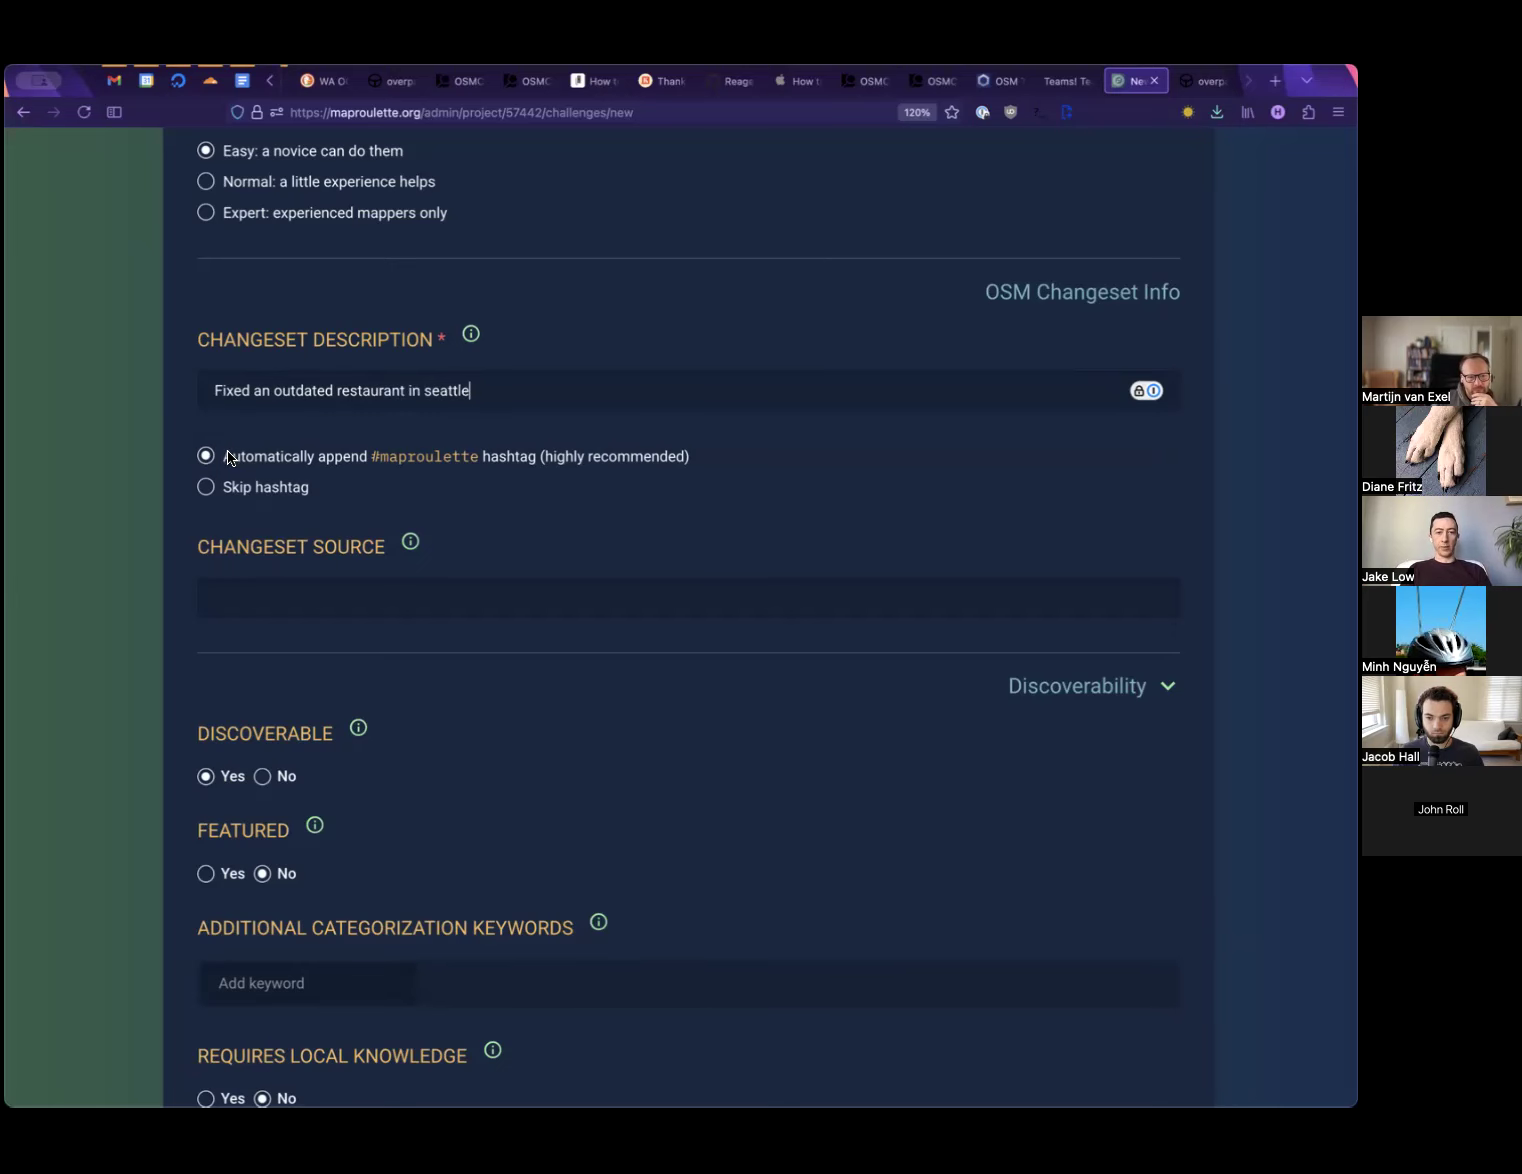
Look over the #maproulette hashtag option, the changeset source and the discoverability settings of the challenge
scroll(370, 455, "down", 1)
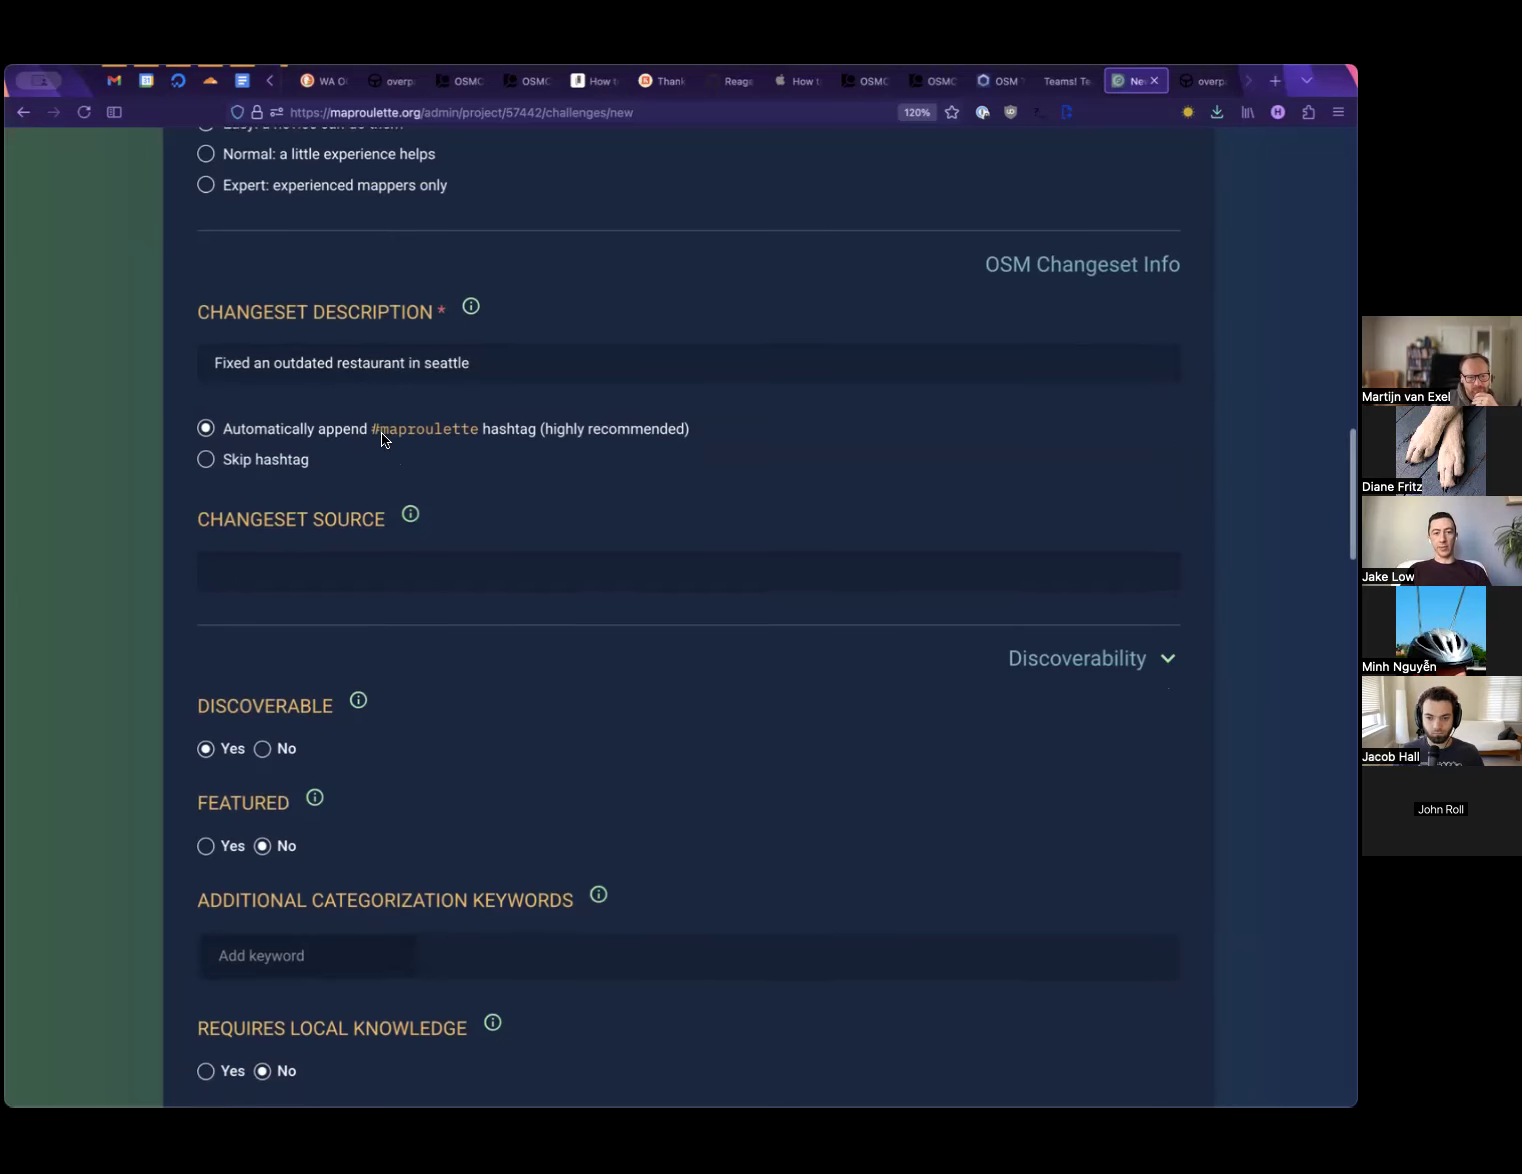
left_click_drag(370, 432, 488, 420)
left_click(492, 415)
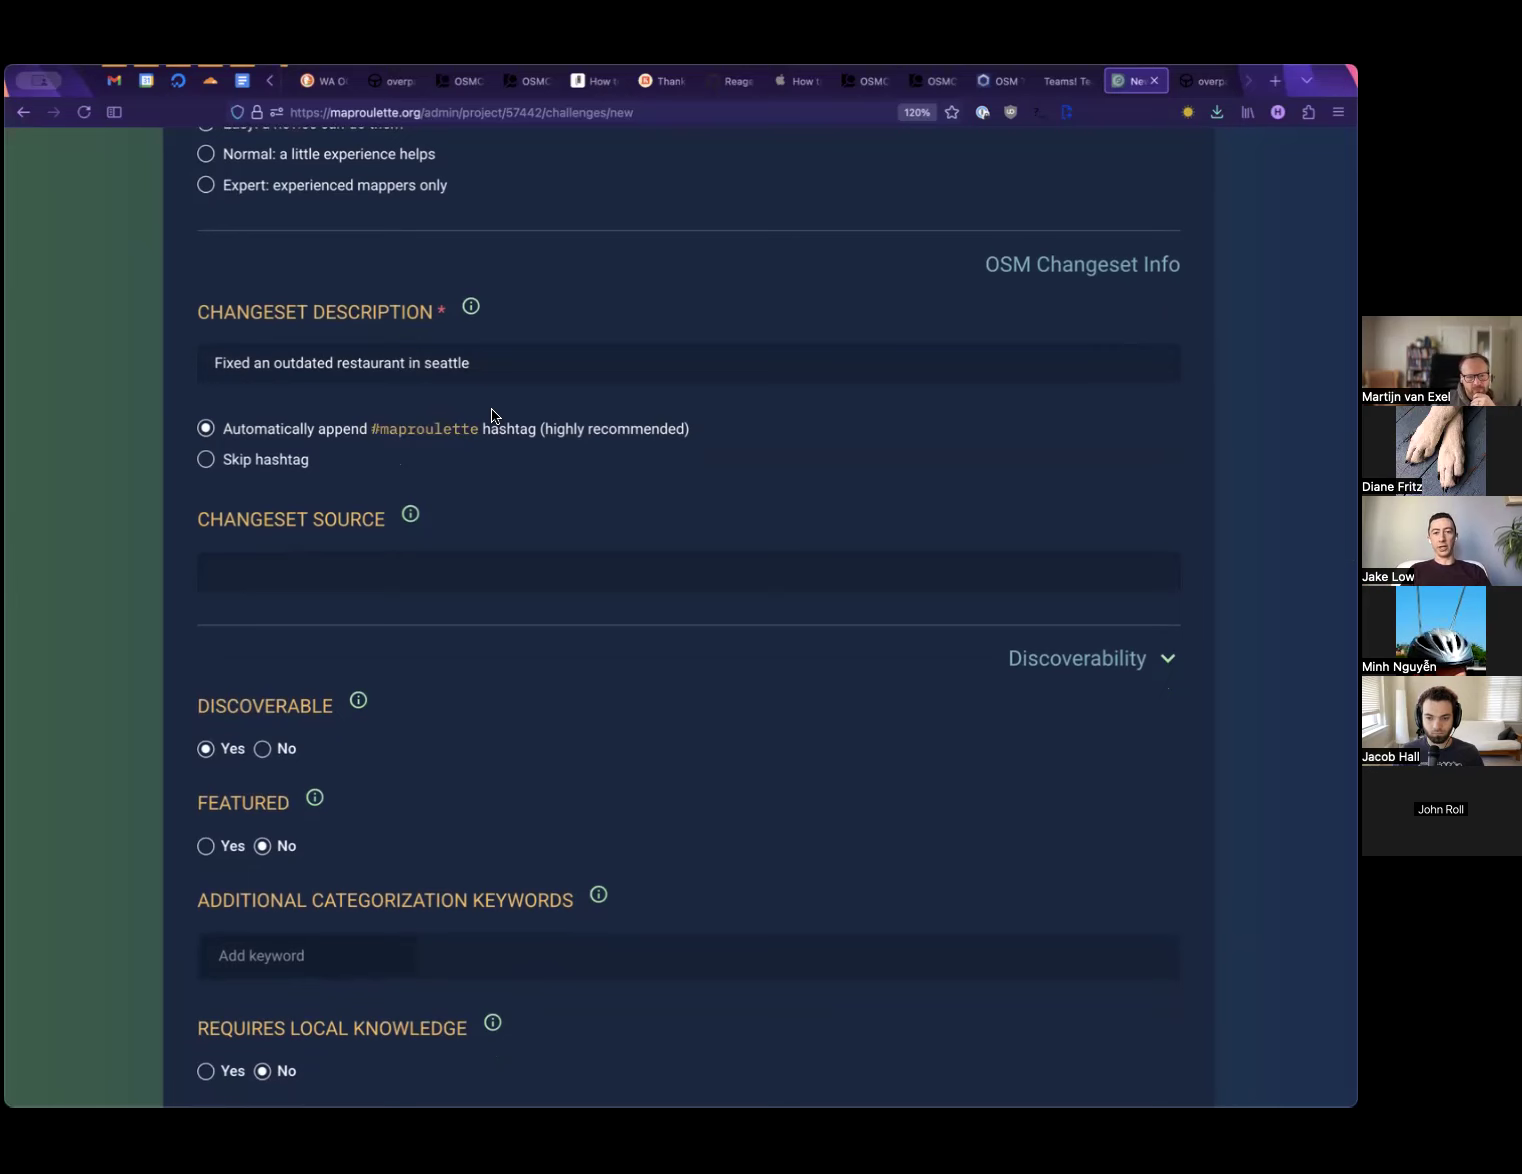
scroll(538, 371, "down", 3)
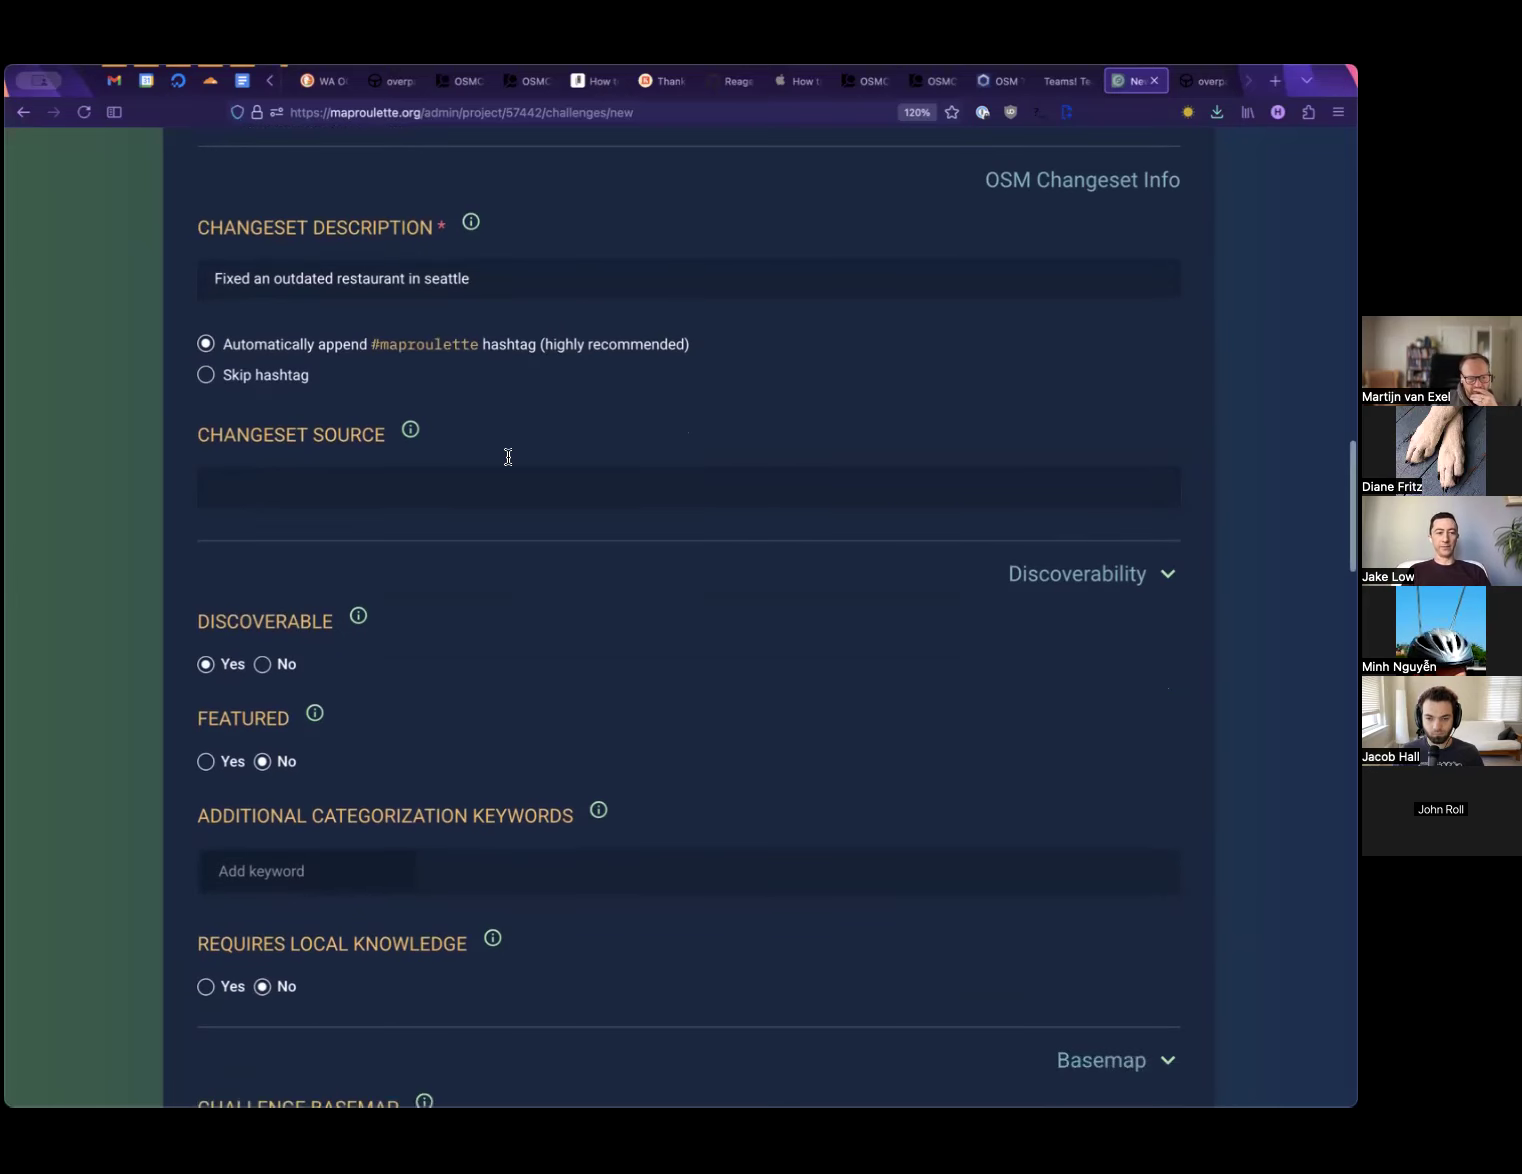
scroll(507, 456, "down", 4)
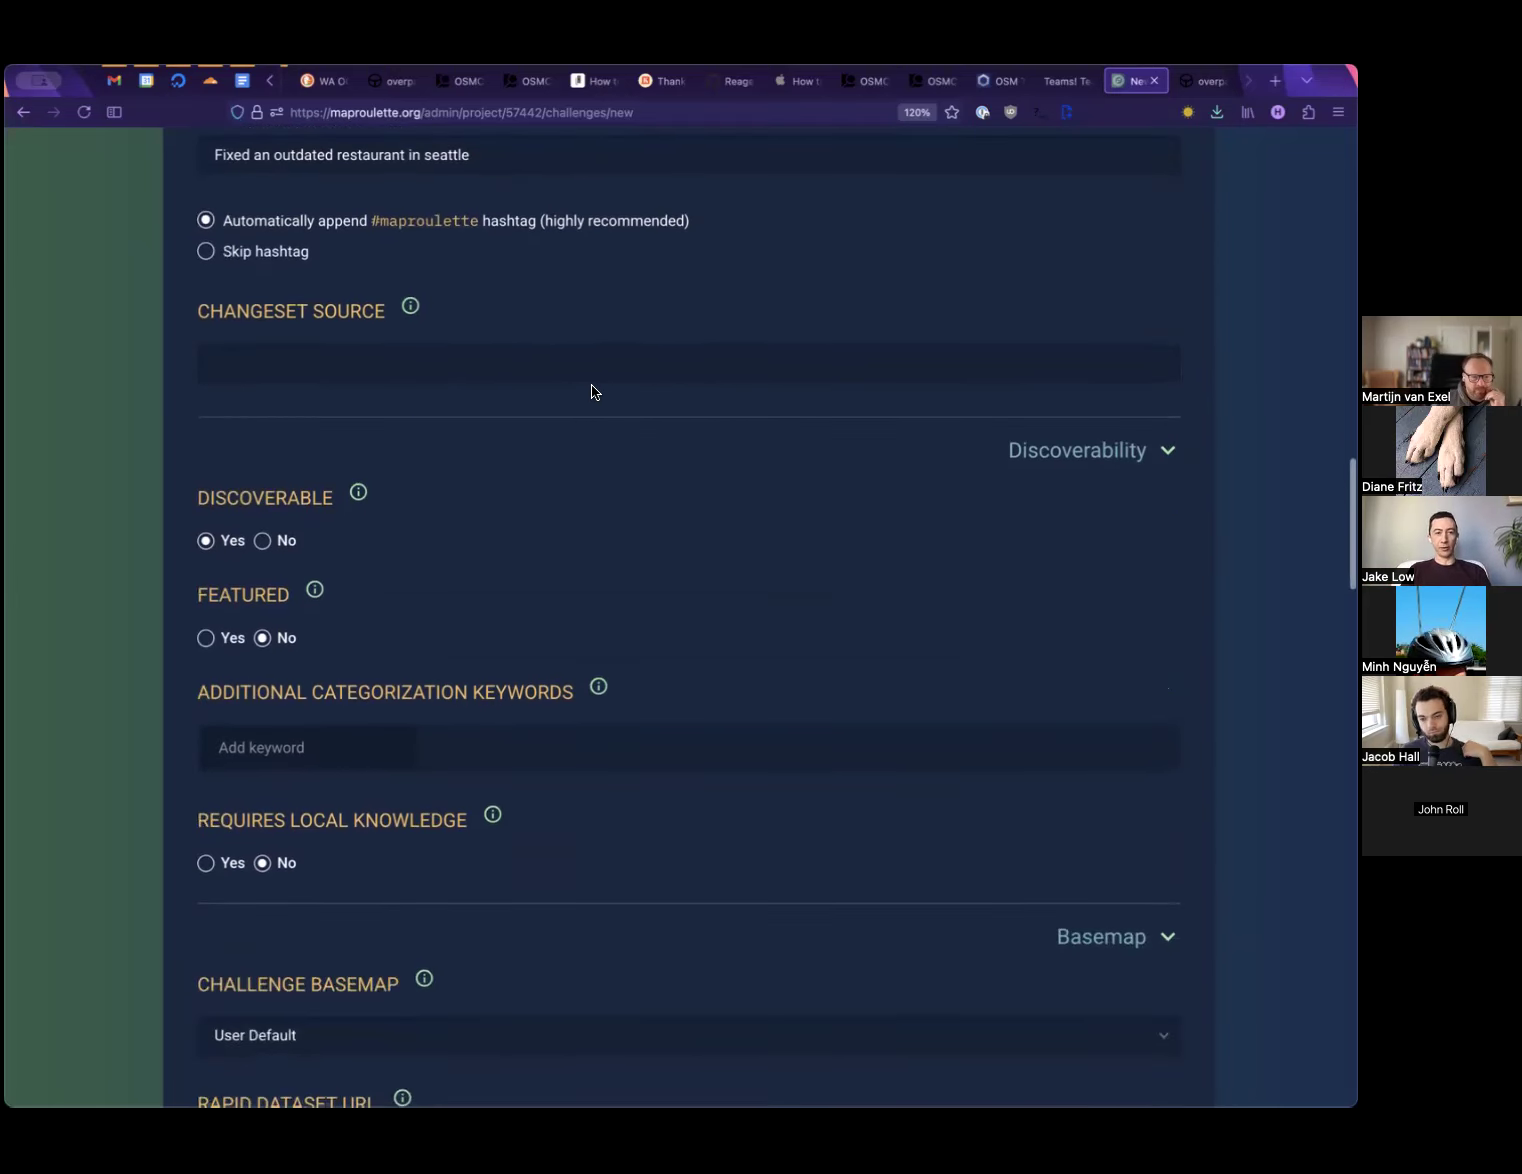
scroll(591, 391, "down", 10)
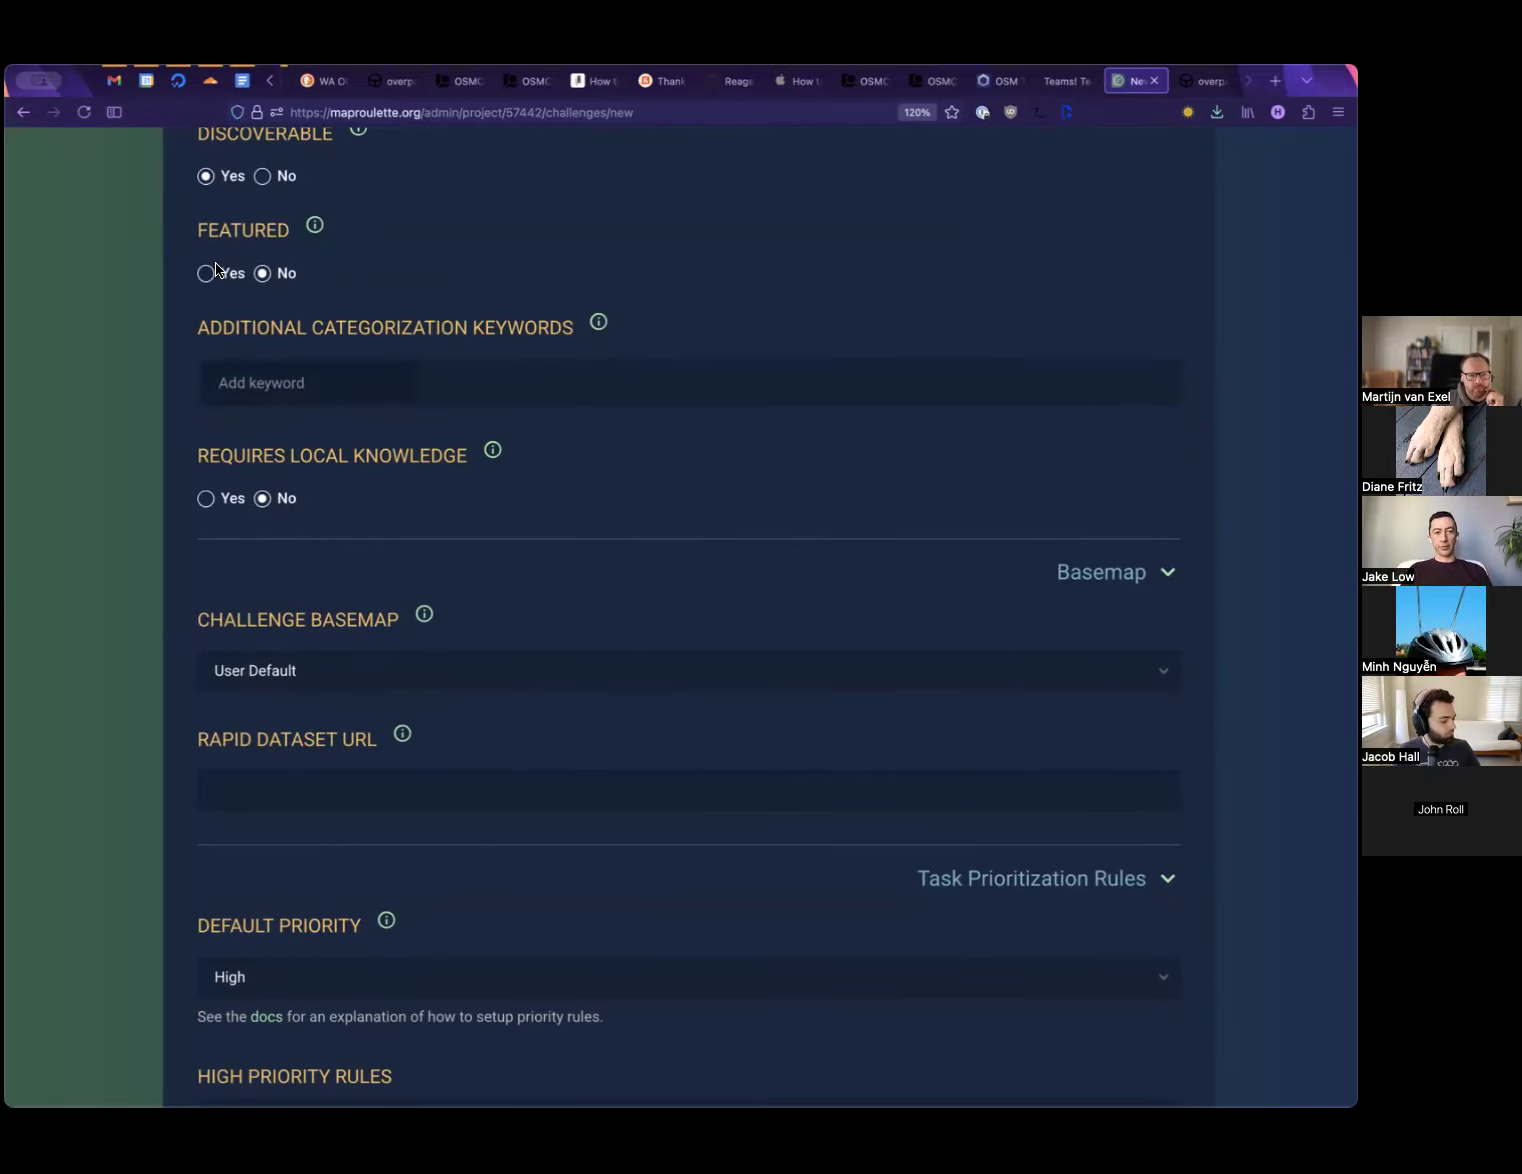
scroll(218, 290, "down", 2)
scroll(231, 282, "up", 5)
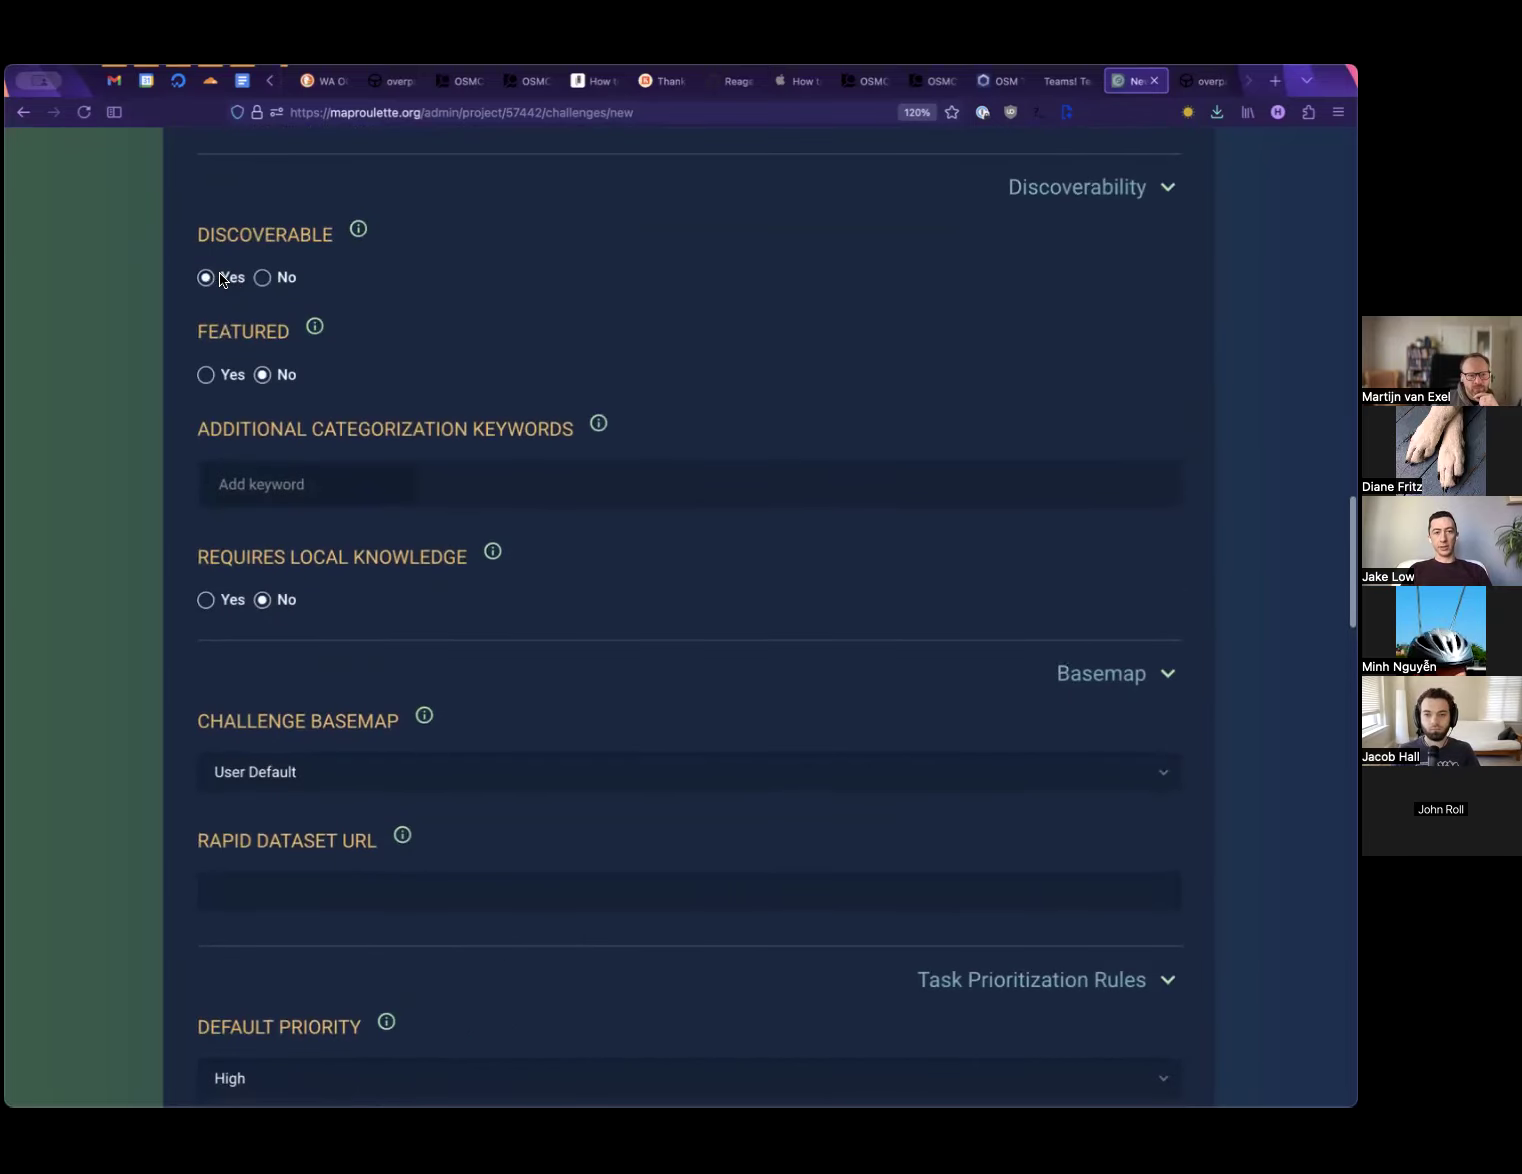
Add "amenity" and "restaurant" as additional categorization keywords for the challenge
scroll(211, 385, "down", 3)
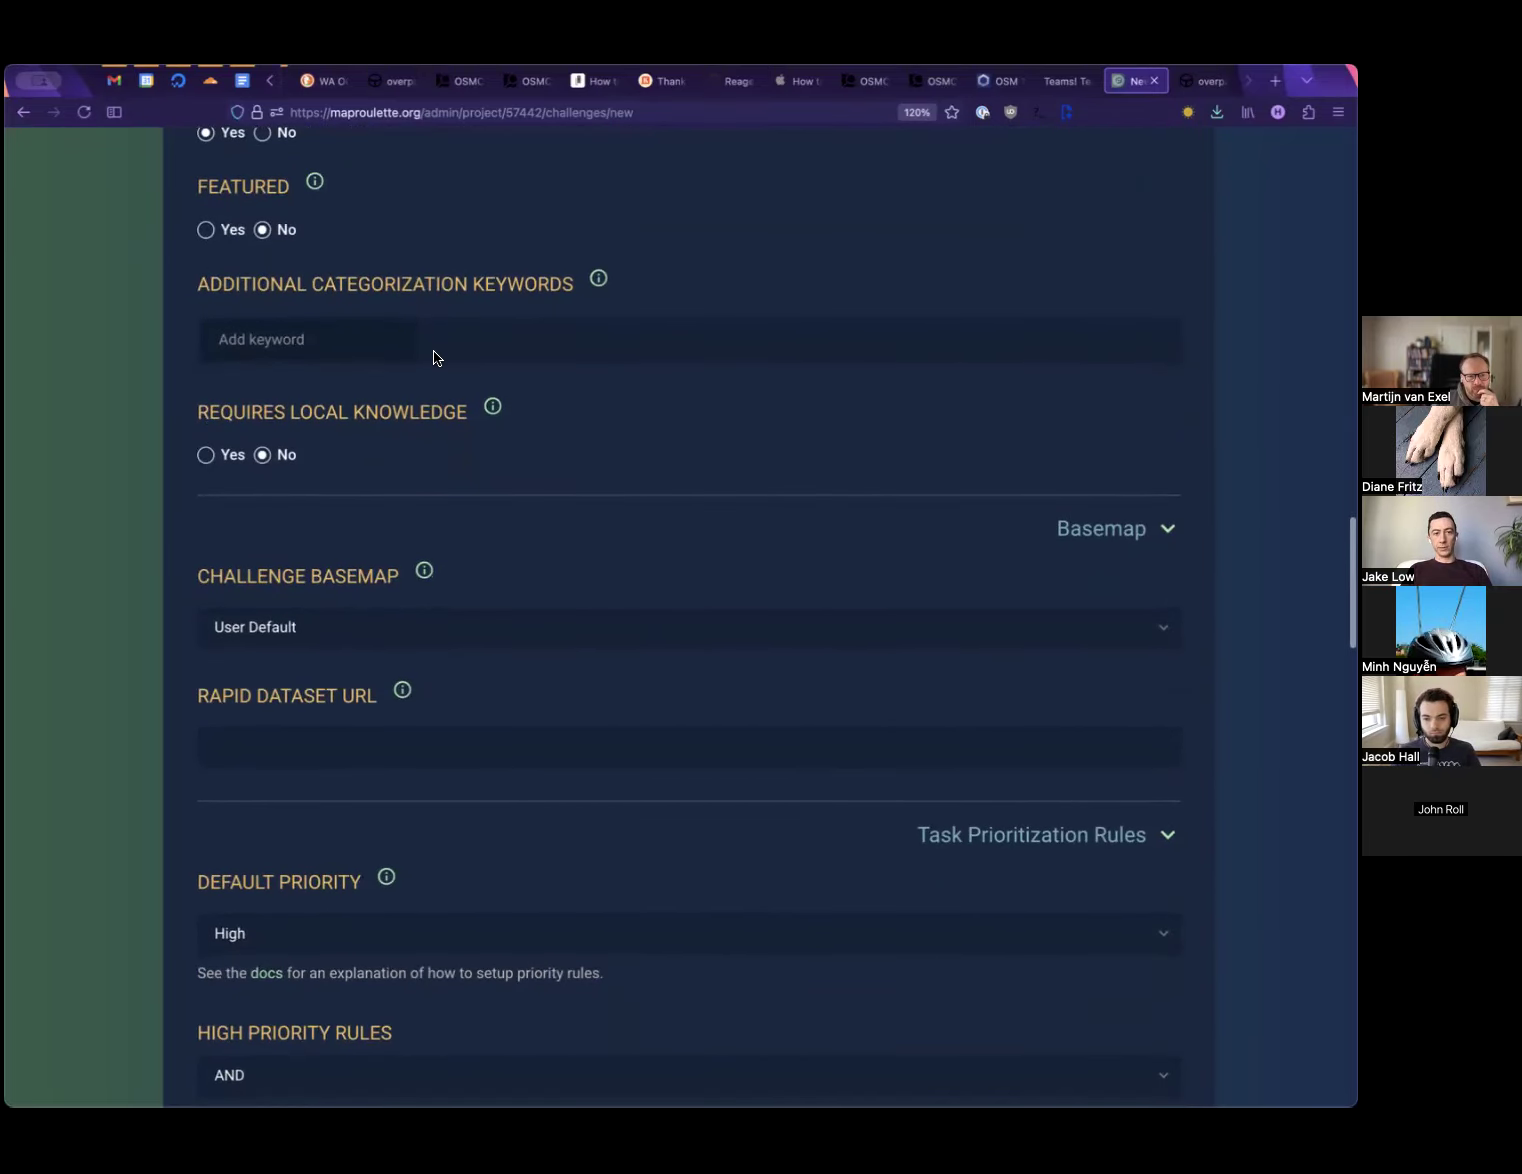
left_click(360, 343)
type("amenity")
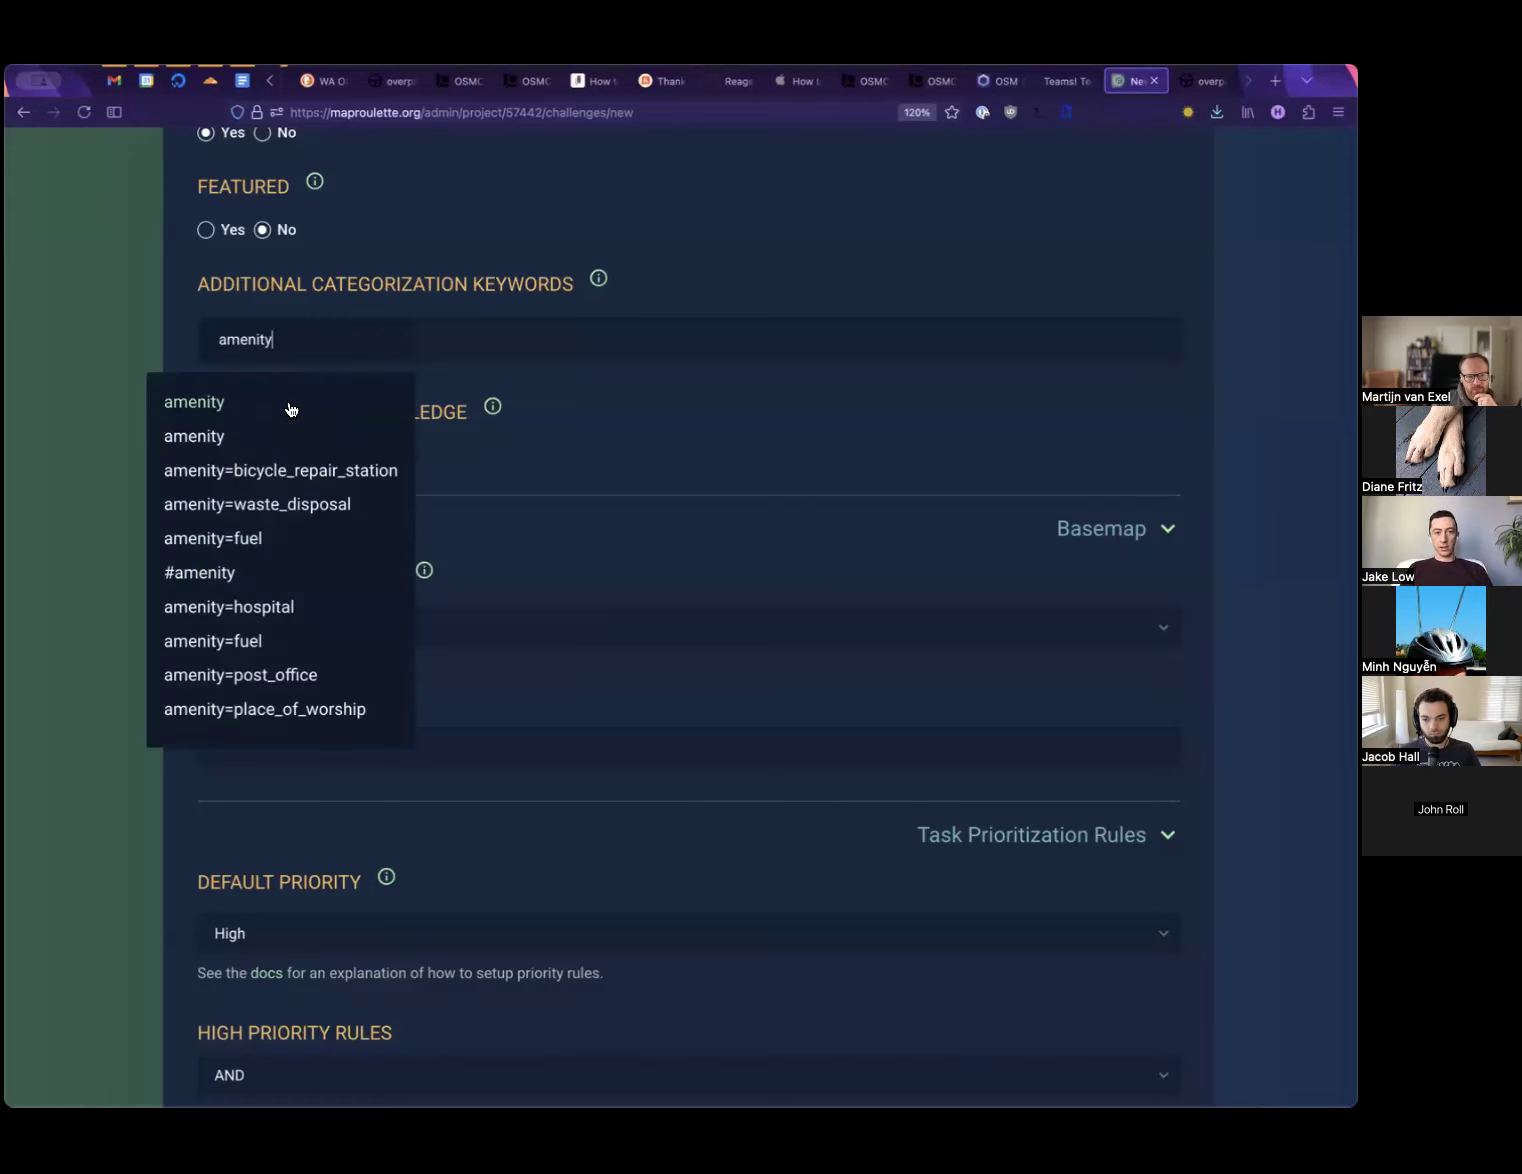
left_click(262, 402)
type("restaurant")
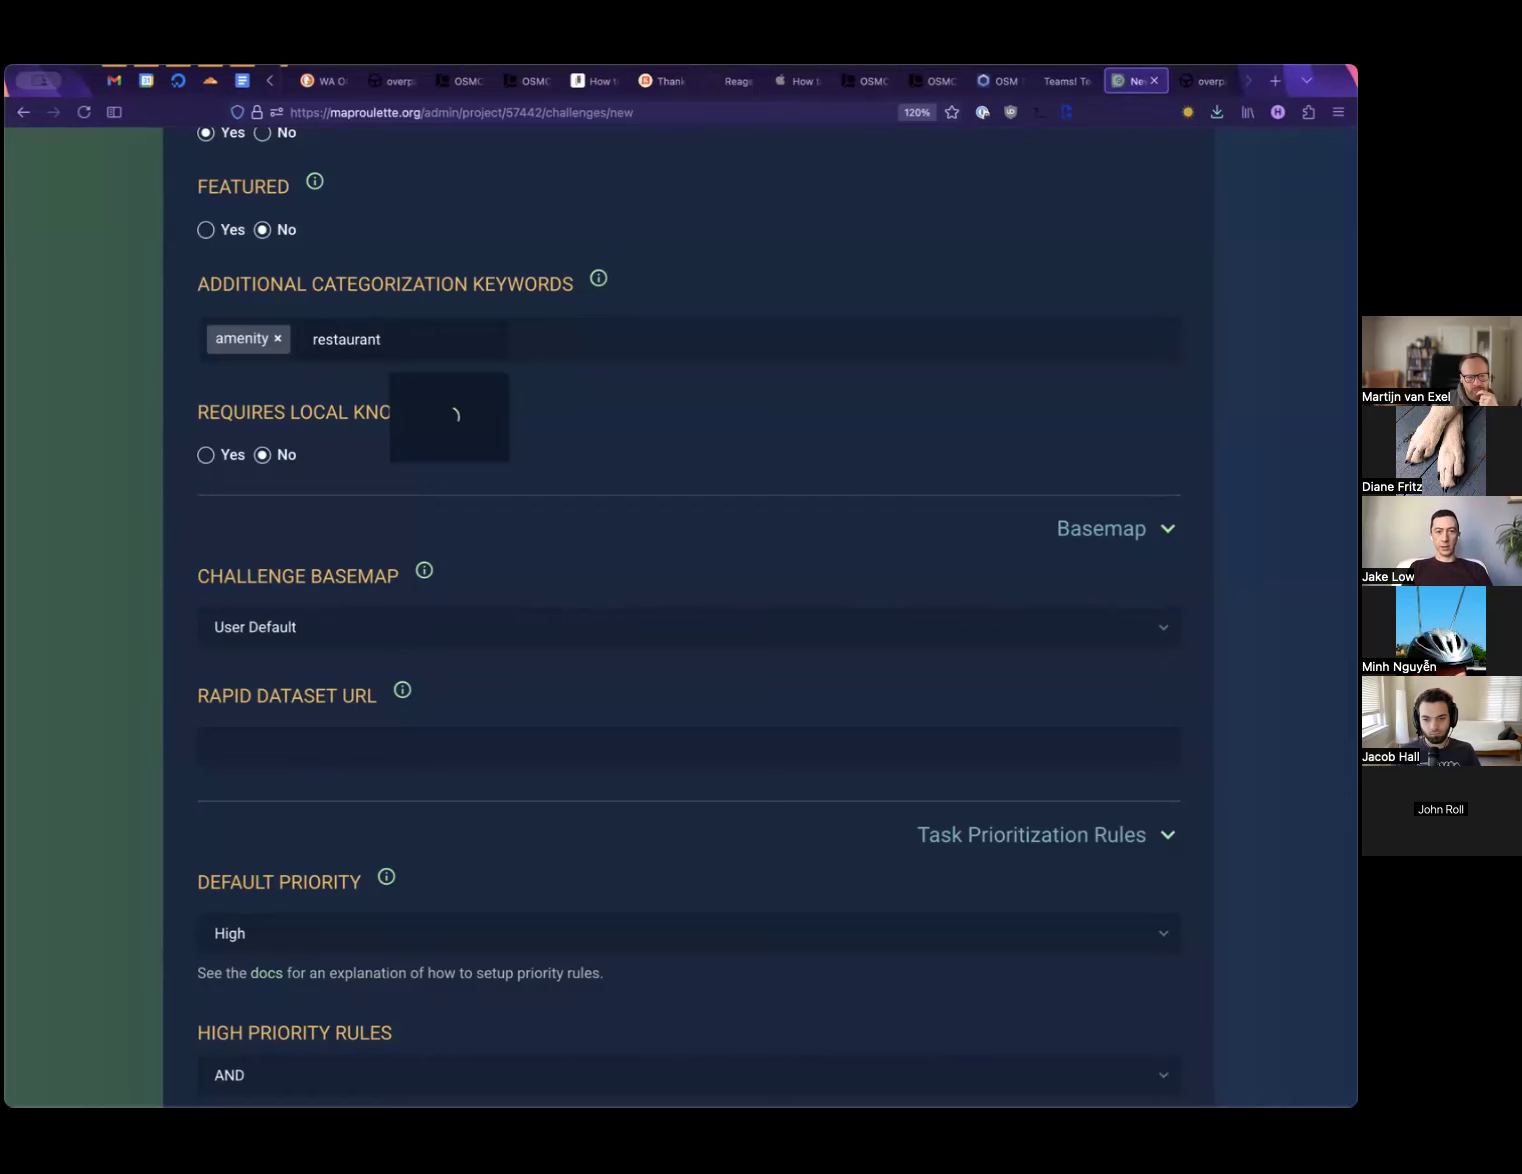
left_click(414, 402)
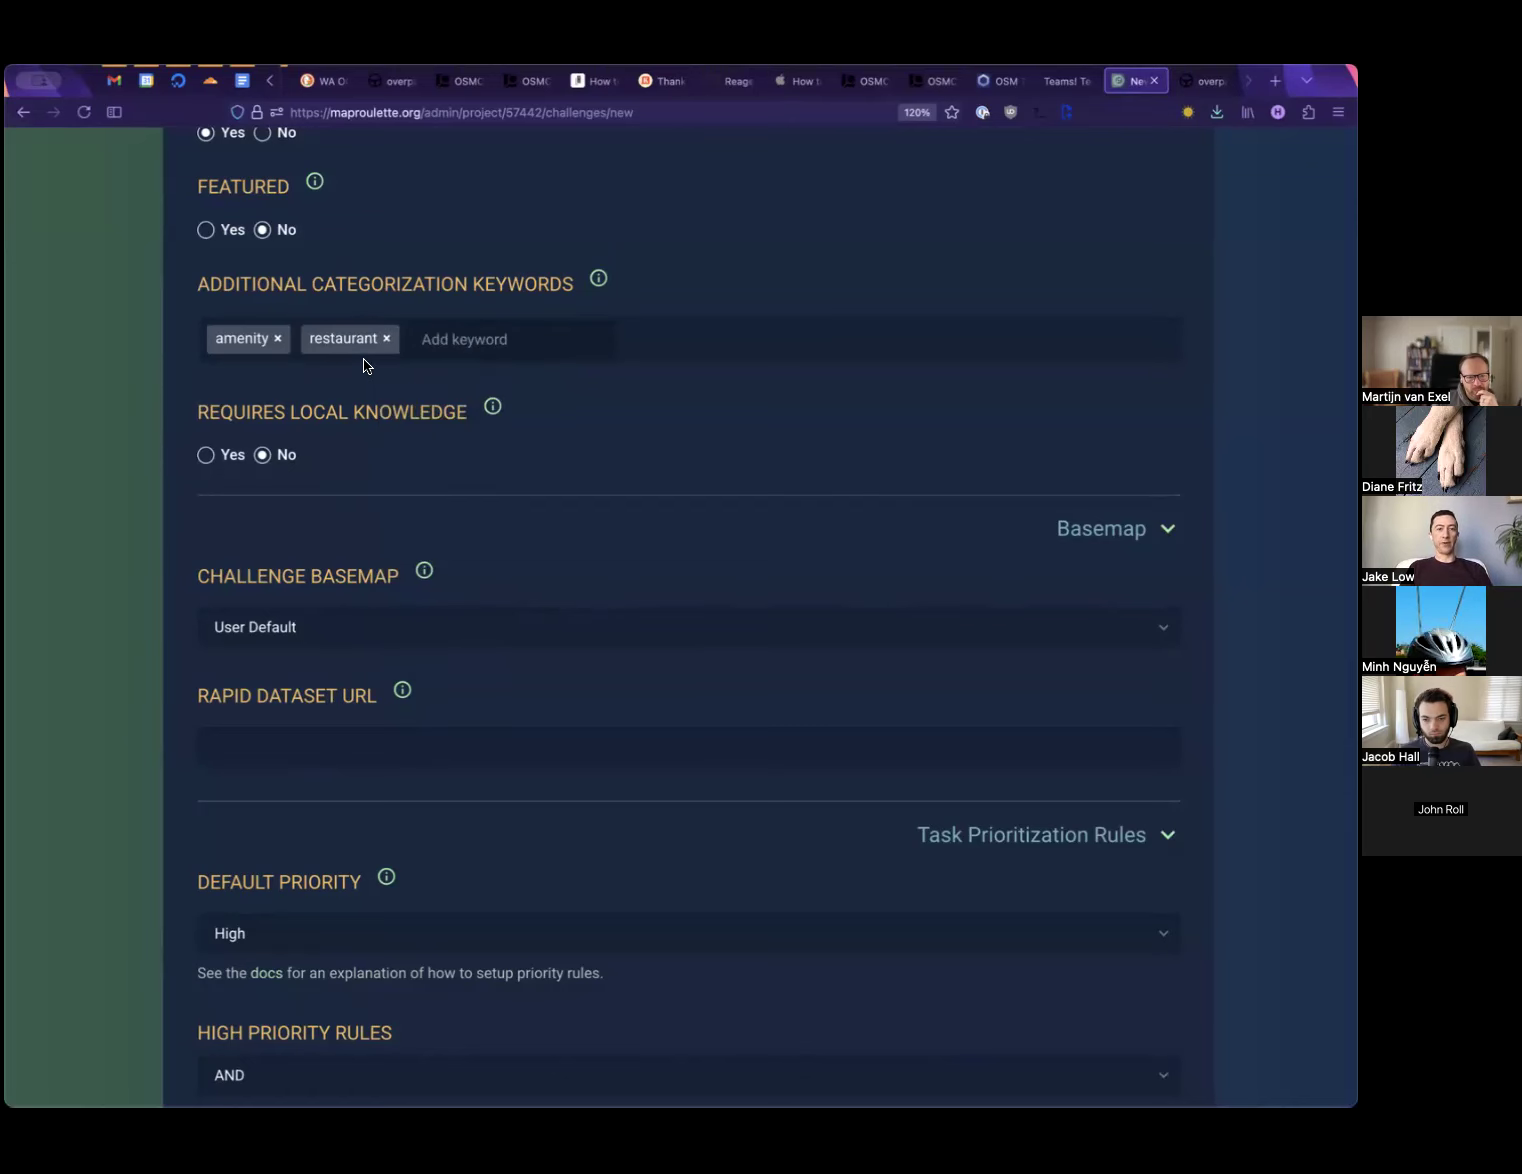
Review the remaining challenge settings and accept the OSM Automated Edits code of conduct agreement at the end of the form
scroll(311, 385, "down", 5)
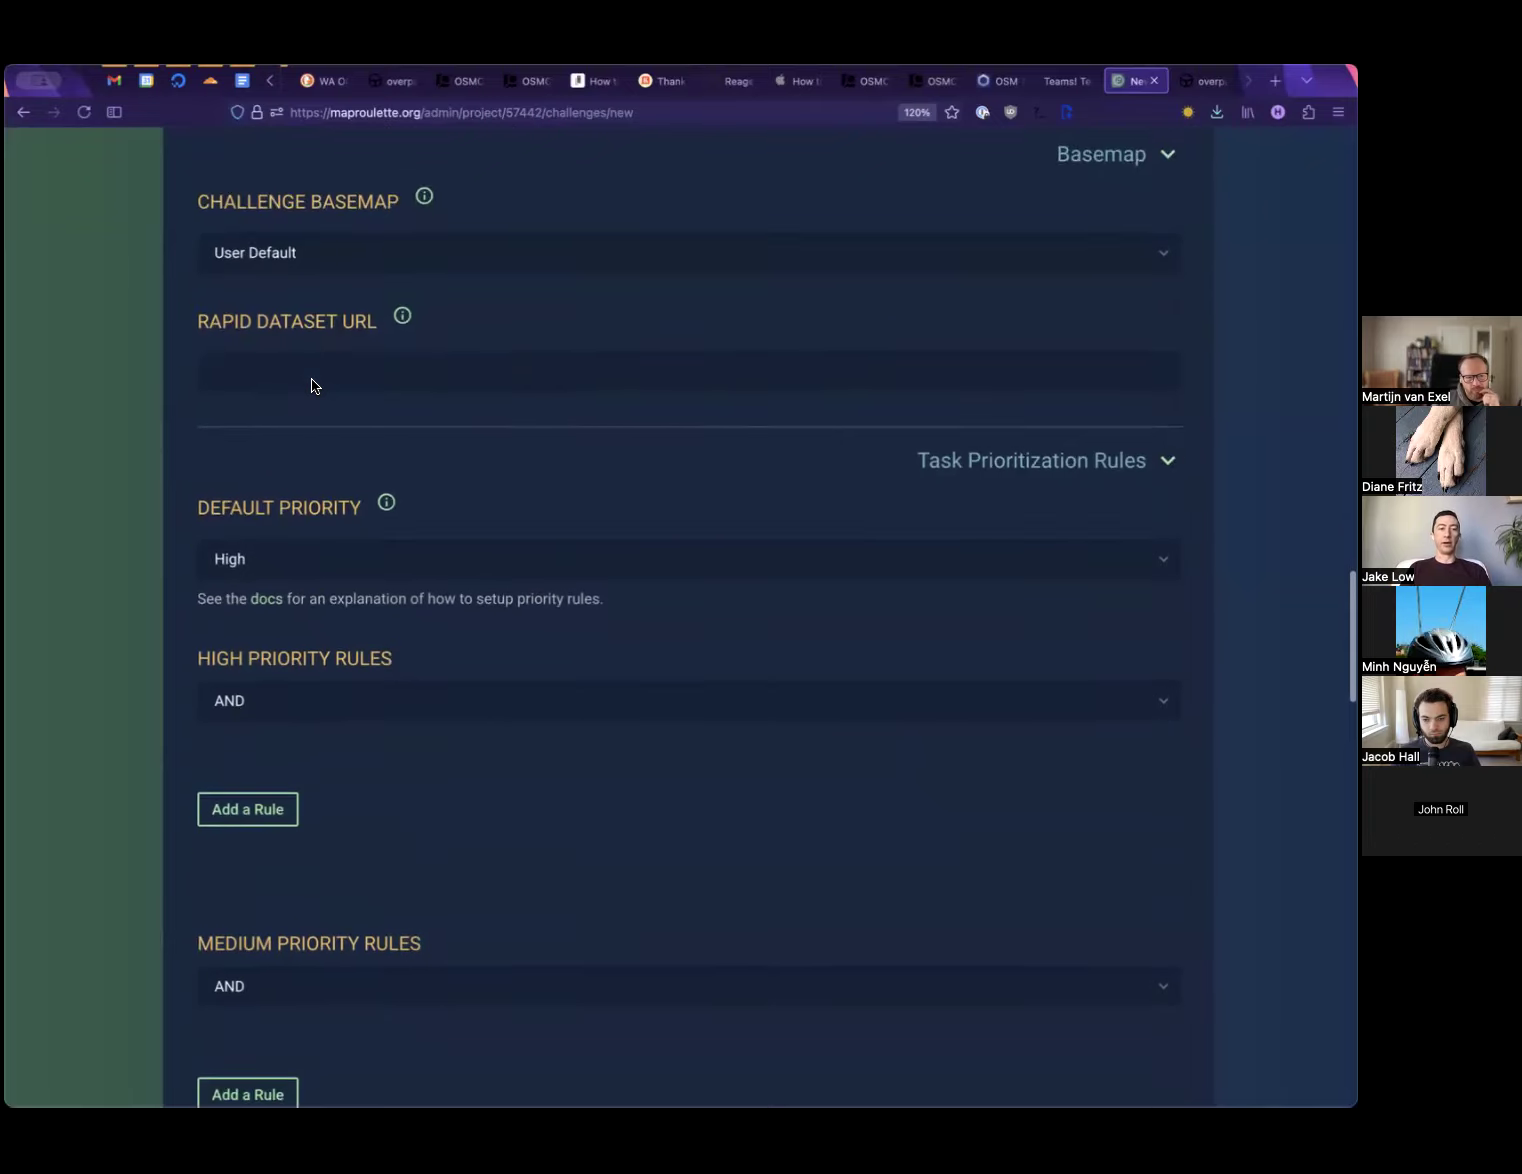
scroll(311, 385, "up", 2)
scroll(311, 385, "down", 3)
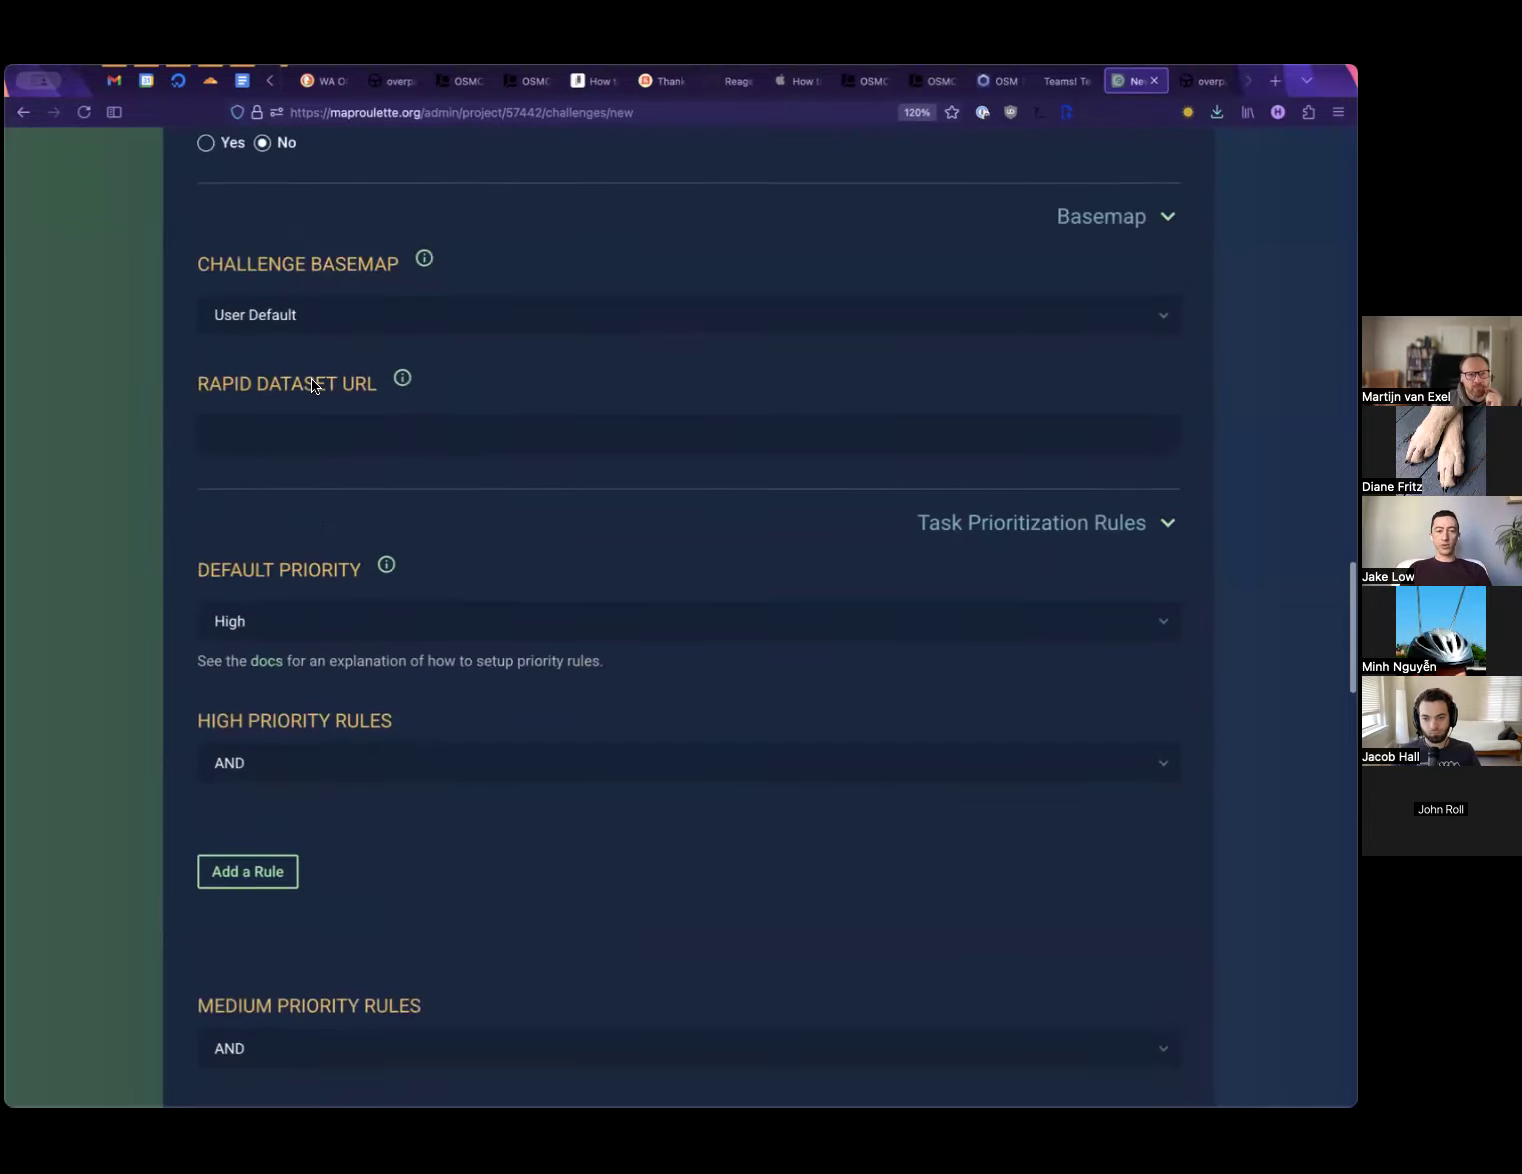
scroll(311, 385, "down", 7)
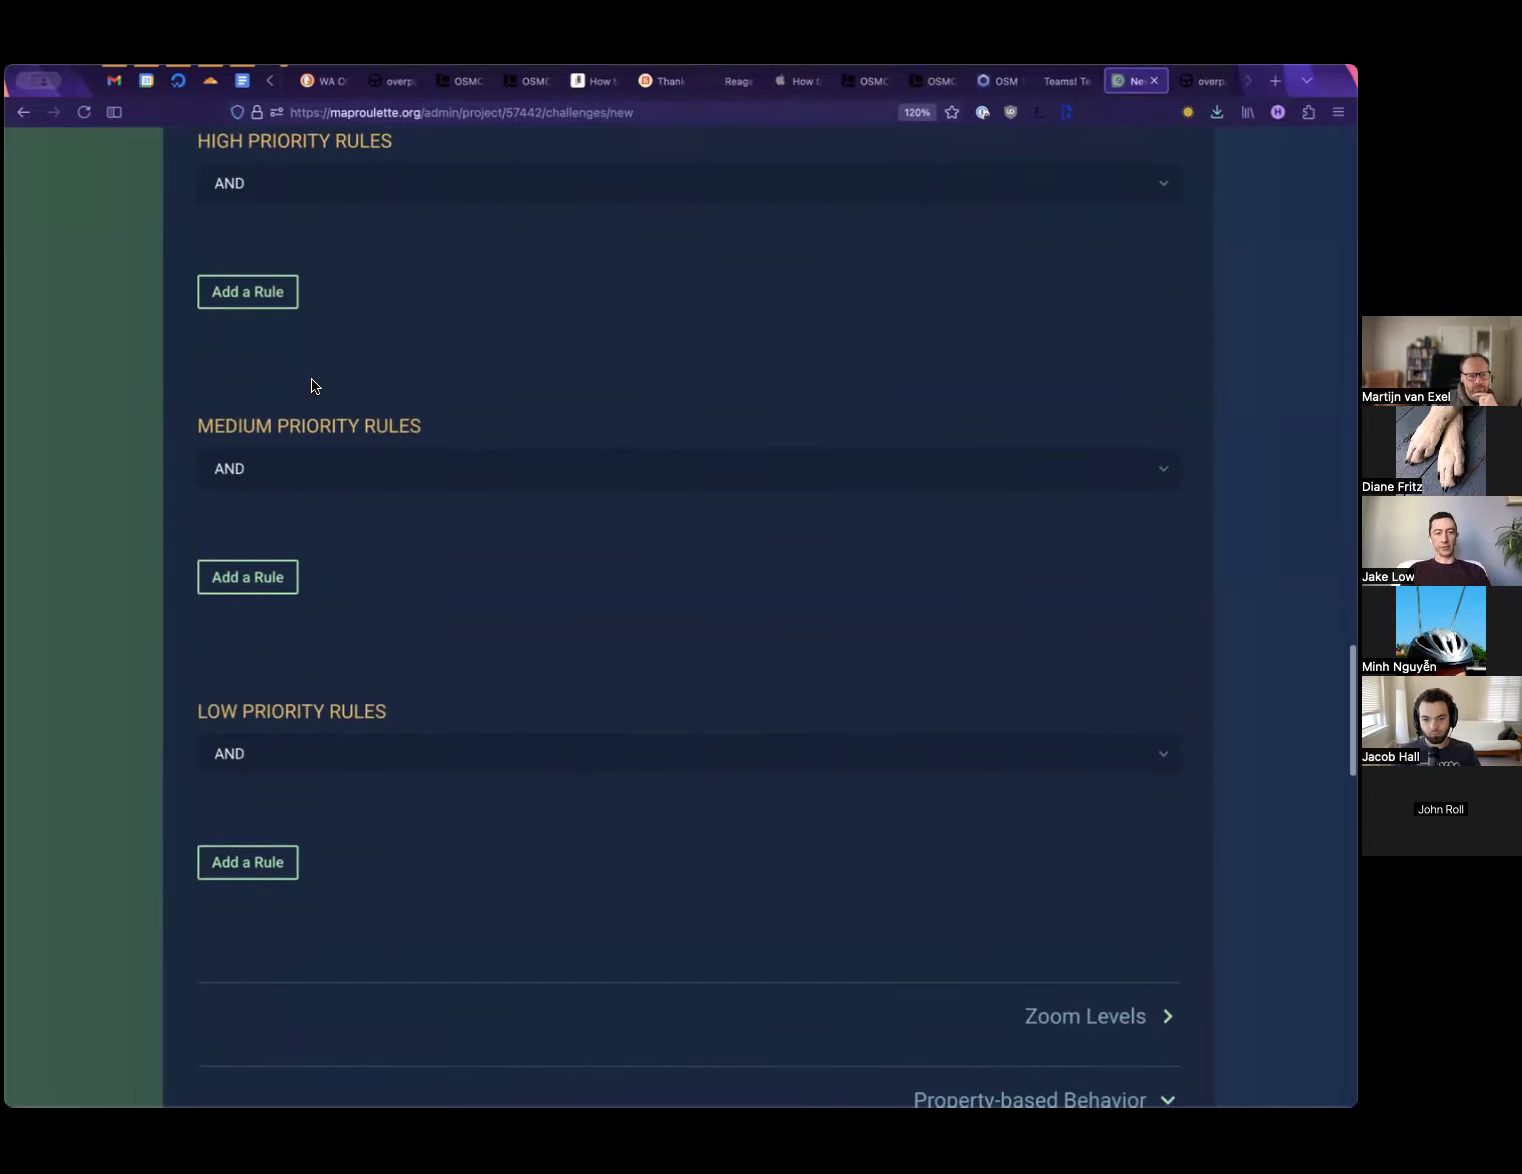
scroll(311, 385, "down", 10)
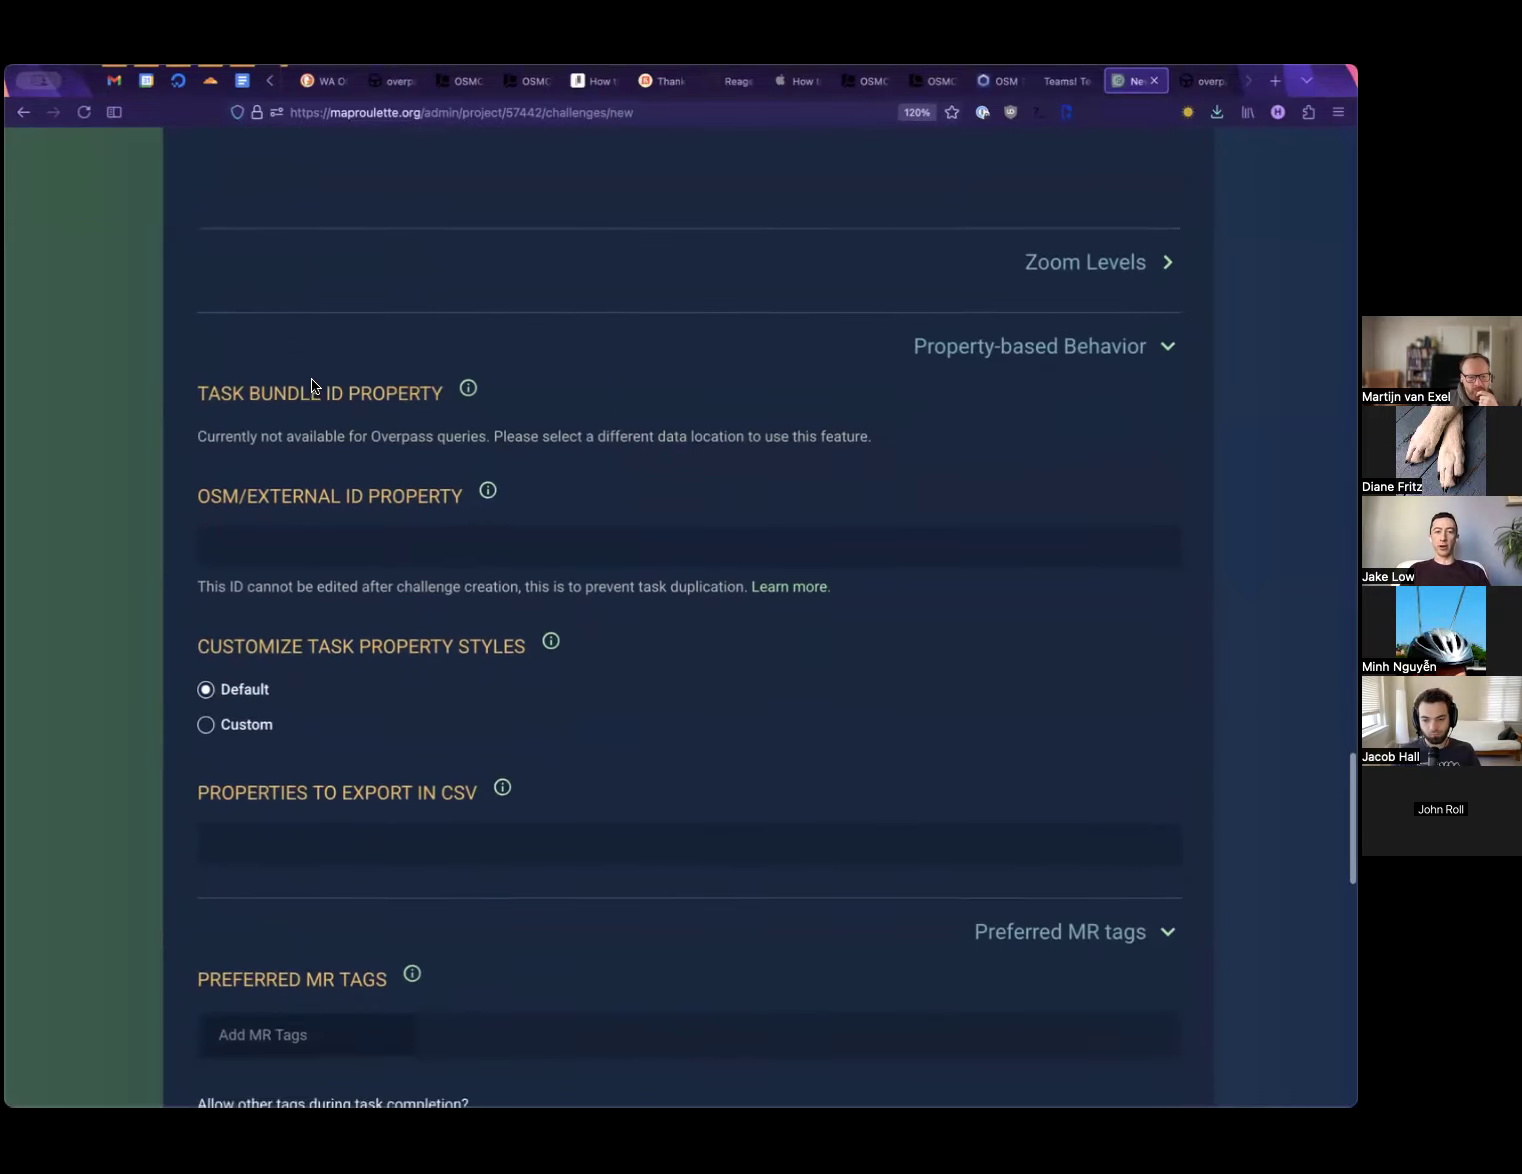
scroll(312, 380, "down", 10)
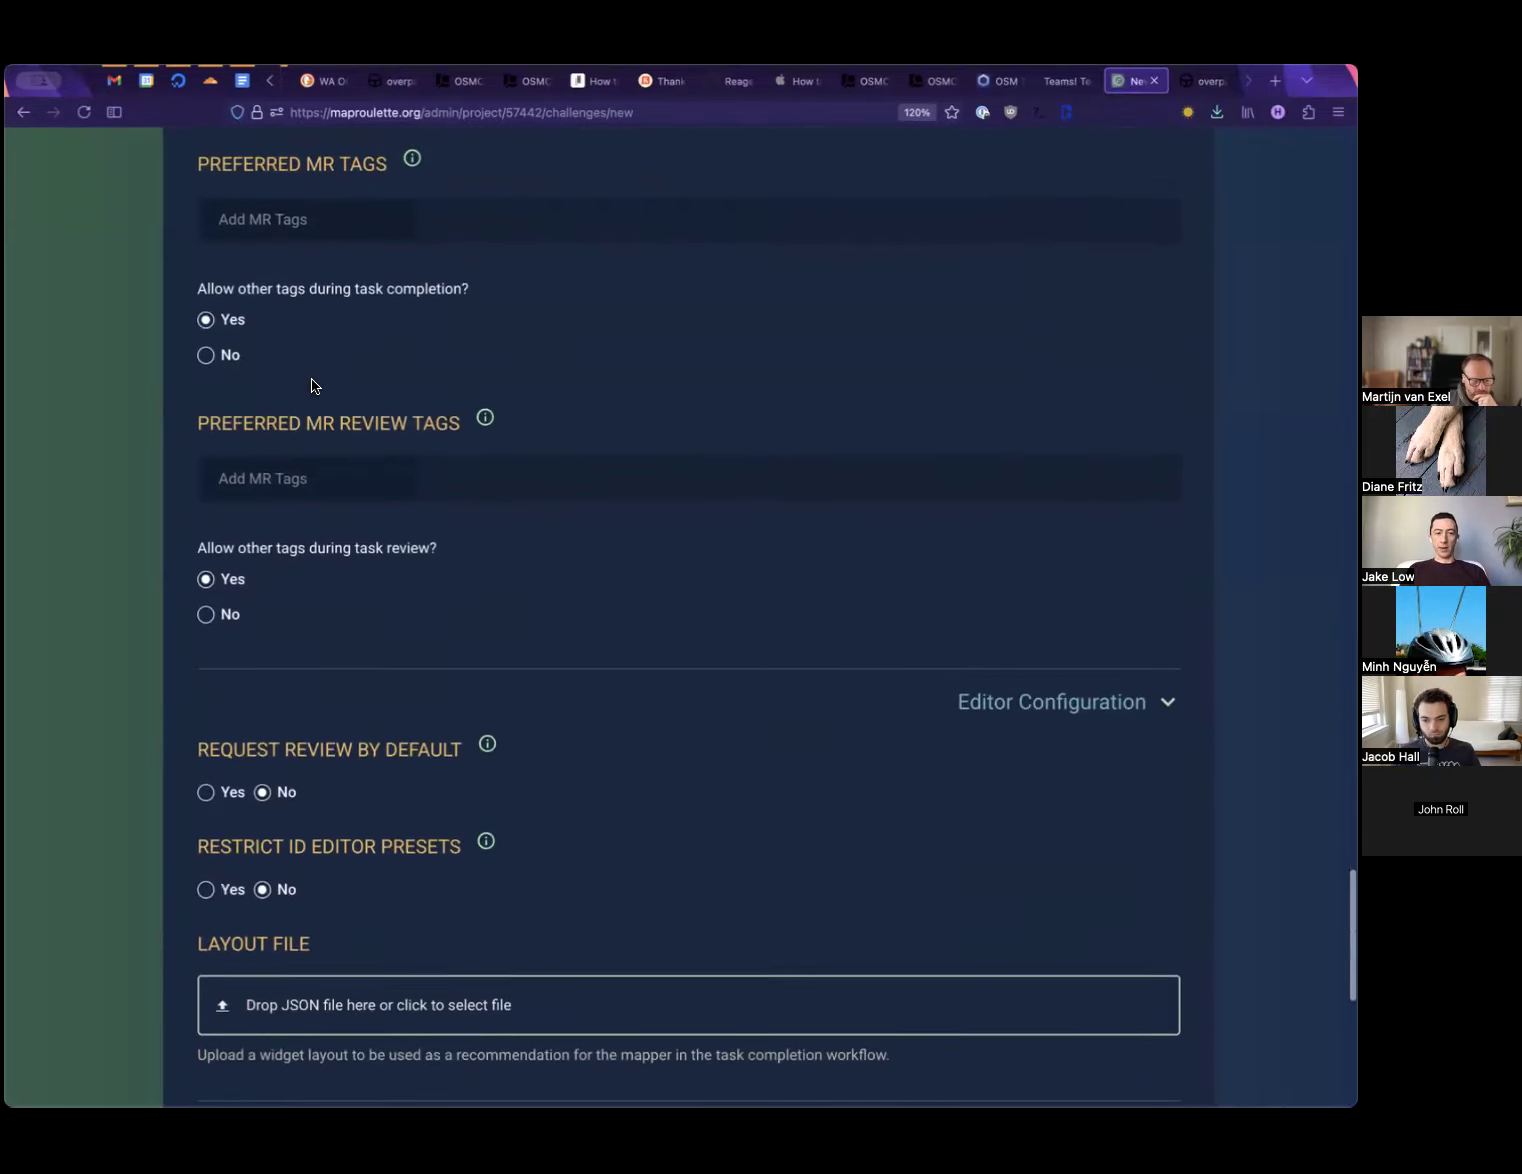
scroll(312, 386, "down", 5)
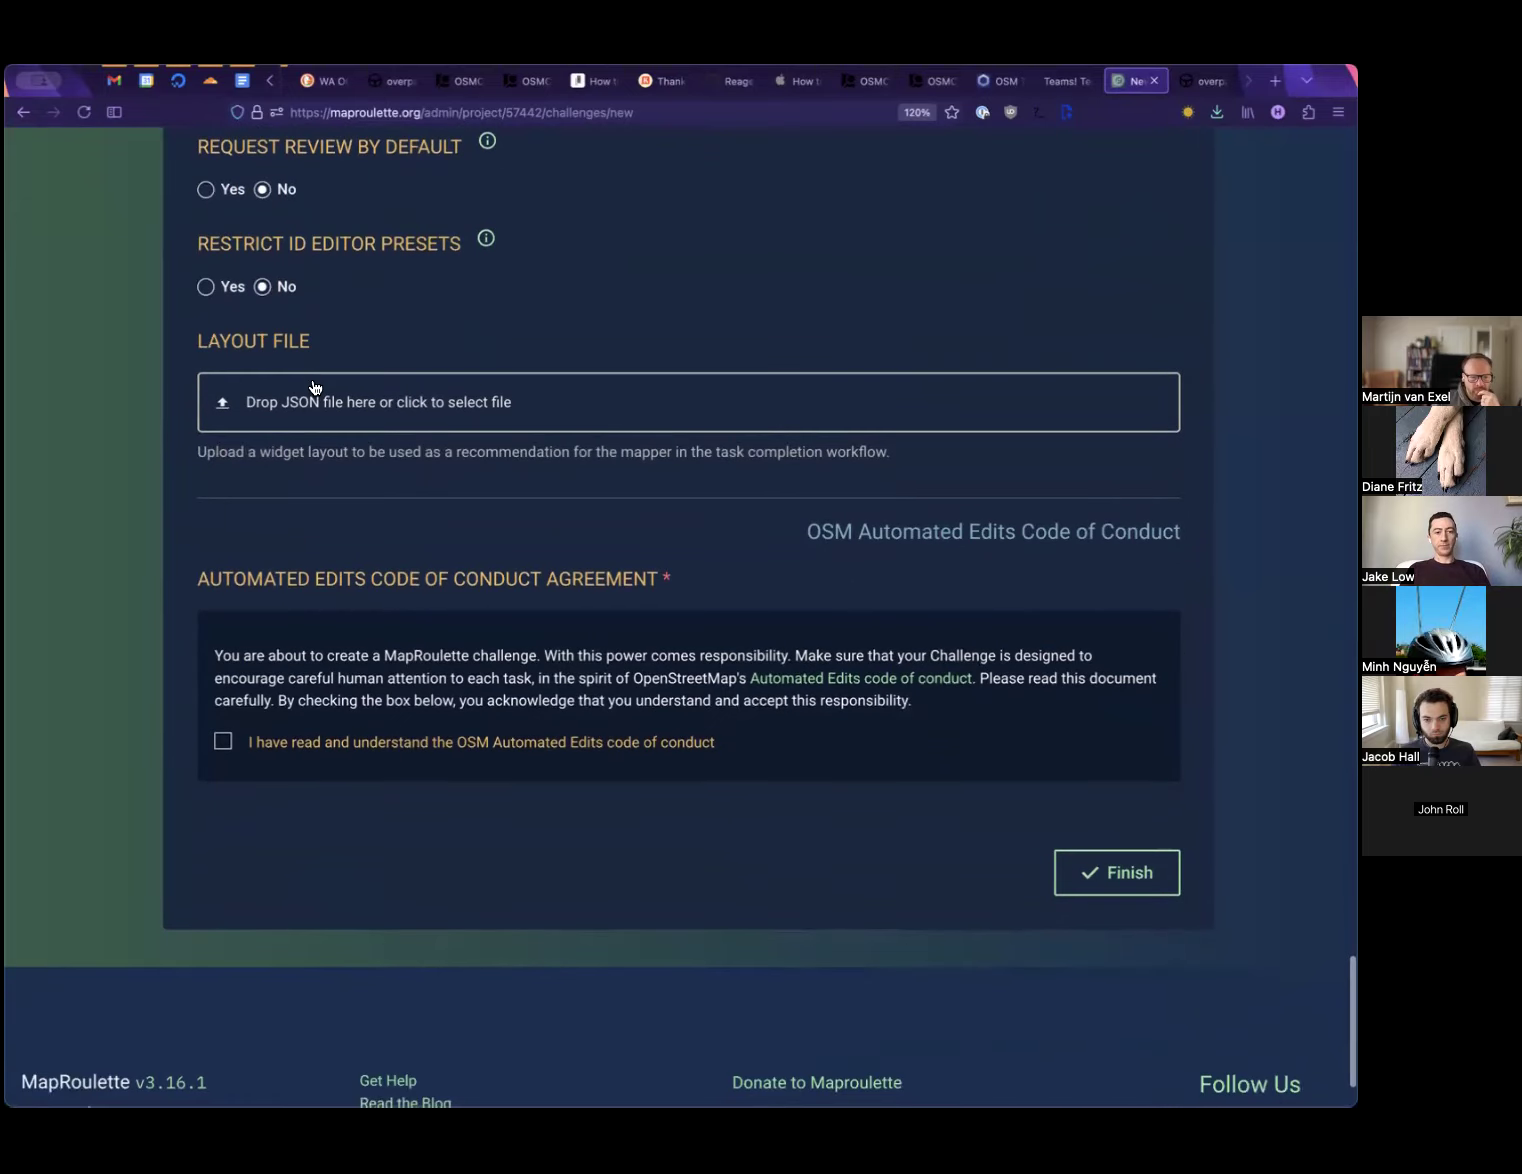
triple_click(260, 659)
left_click(284, 650)
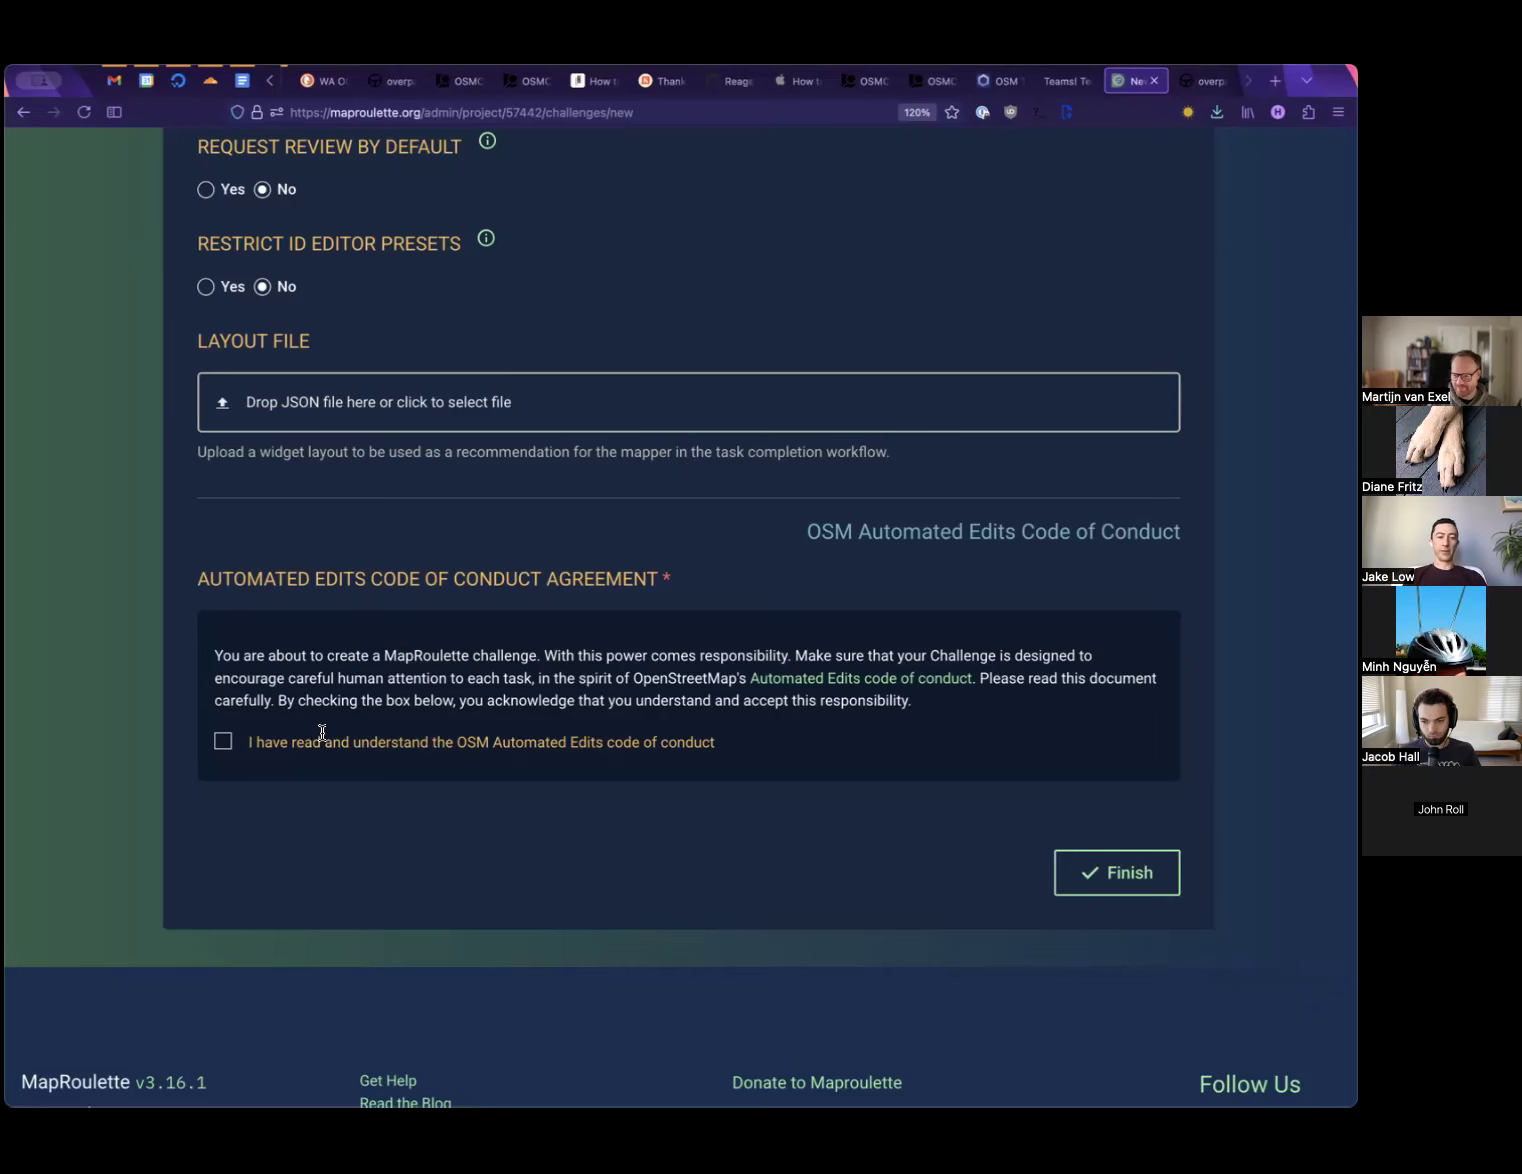
left_click(224, 744)
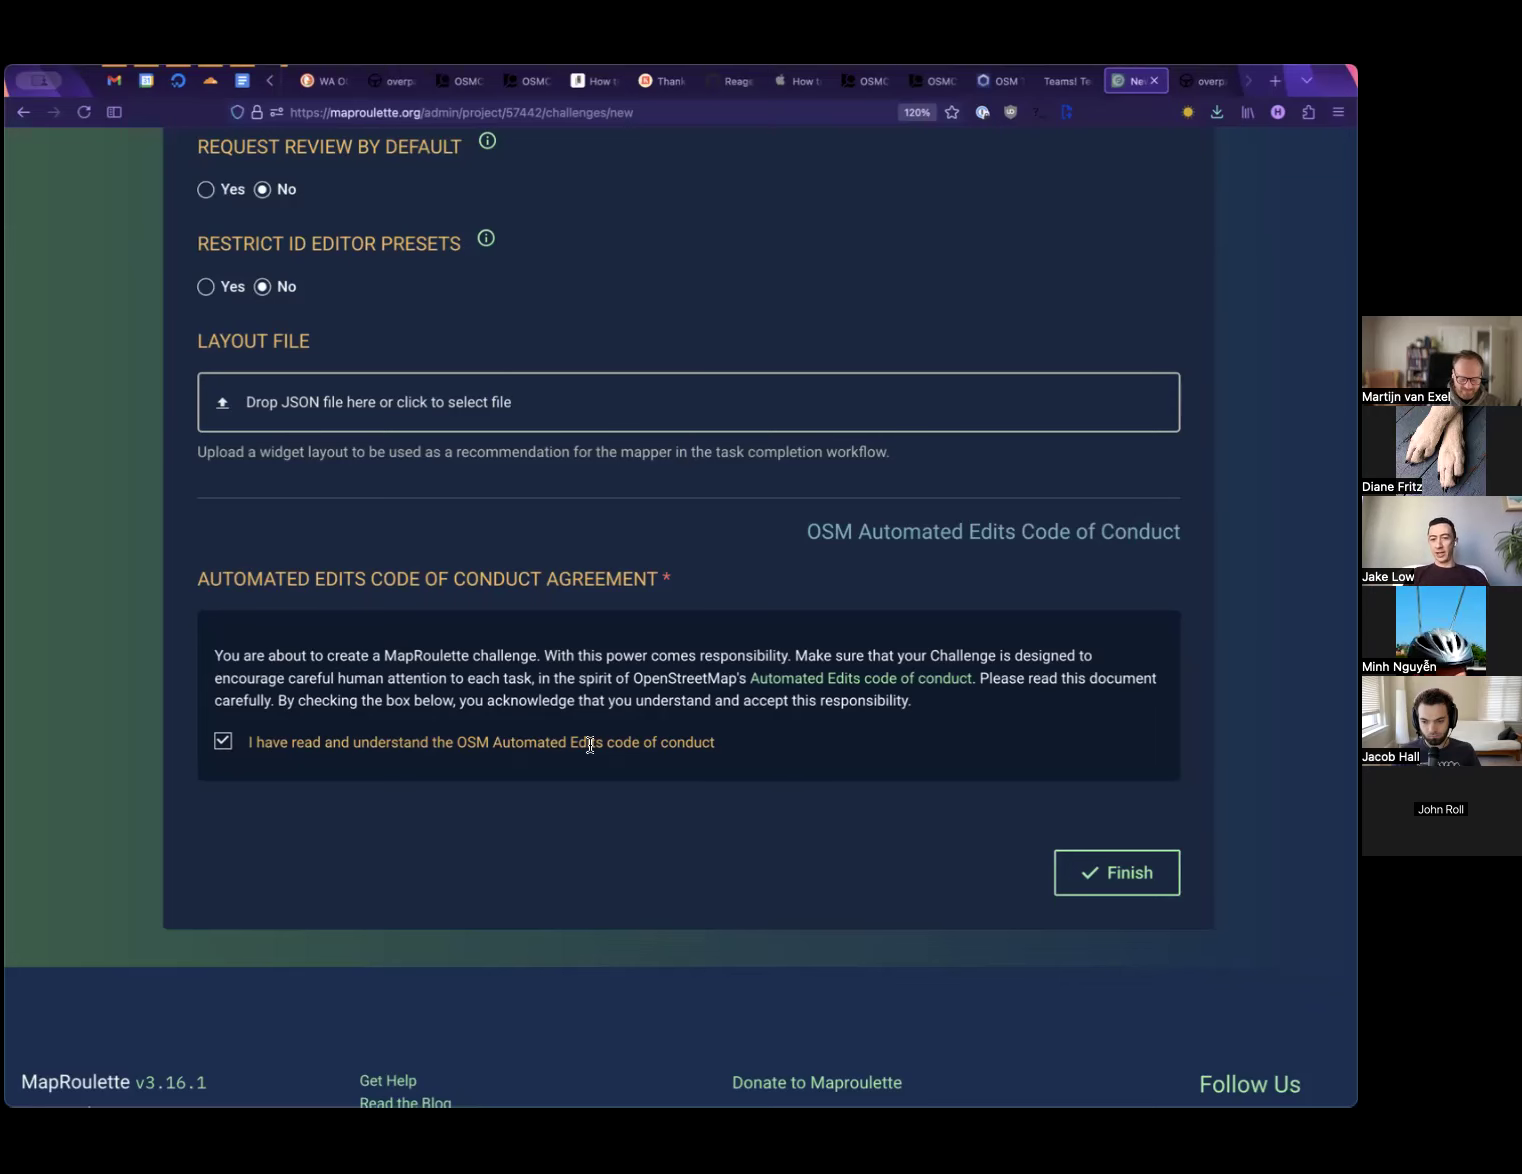
Try to submit the new challenge form and dismiss the resulting notice
scroll(590, 744, "down", 2)
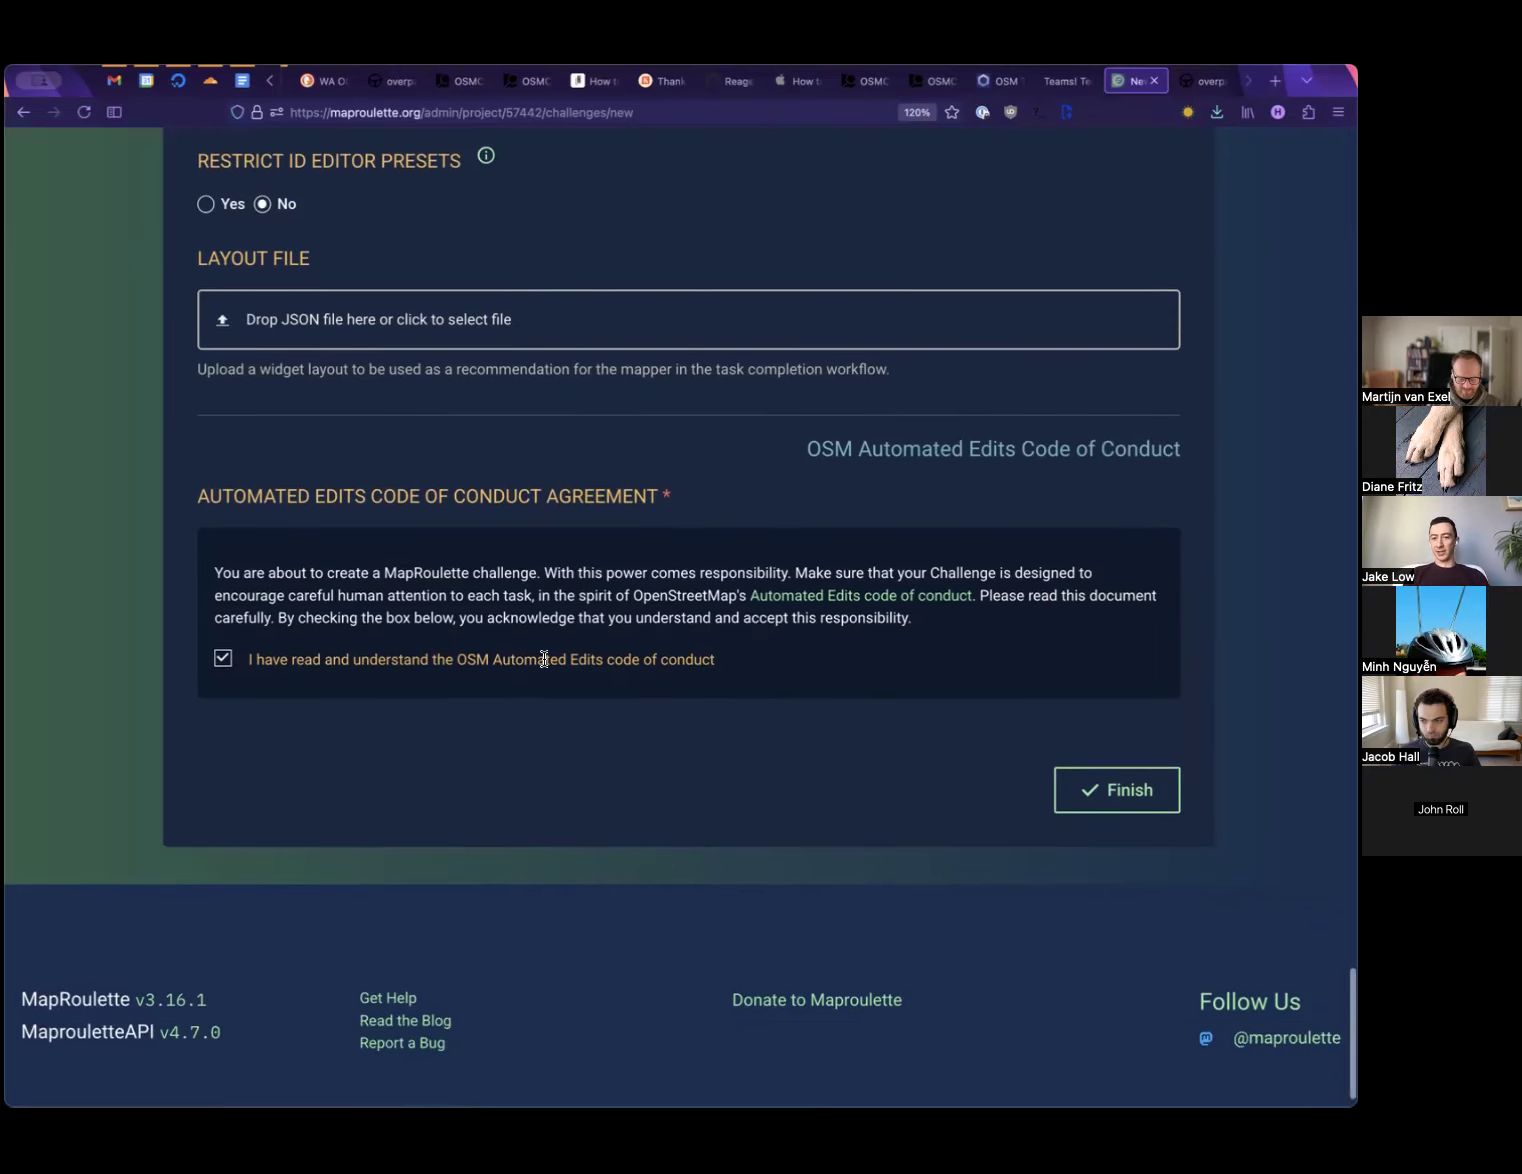
left_click(1130, 788)
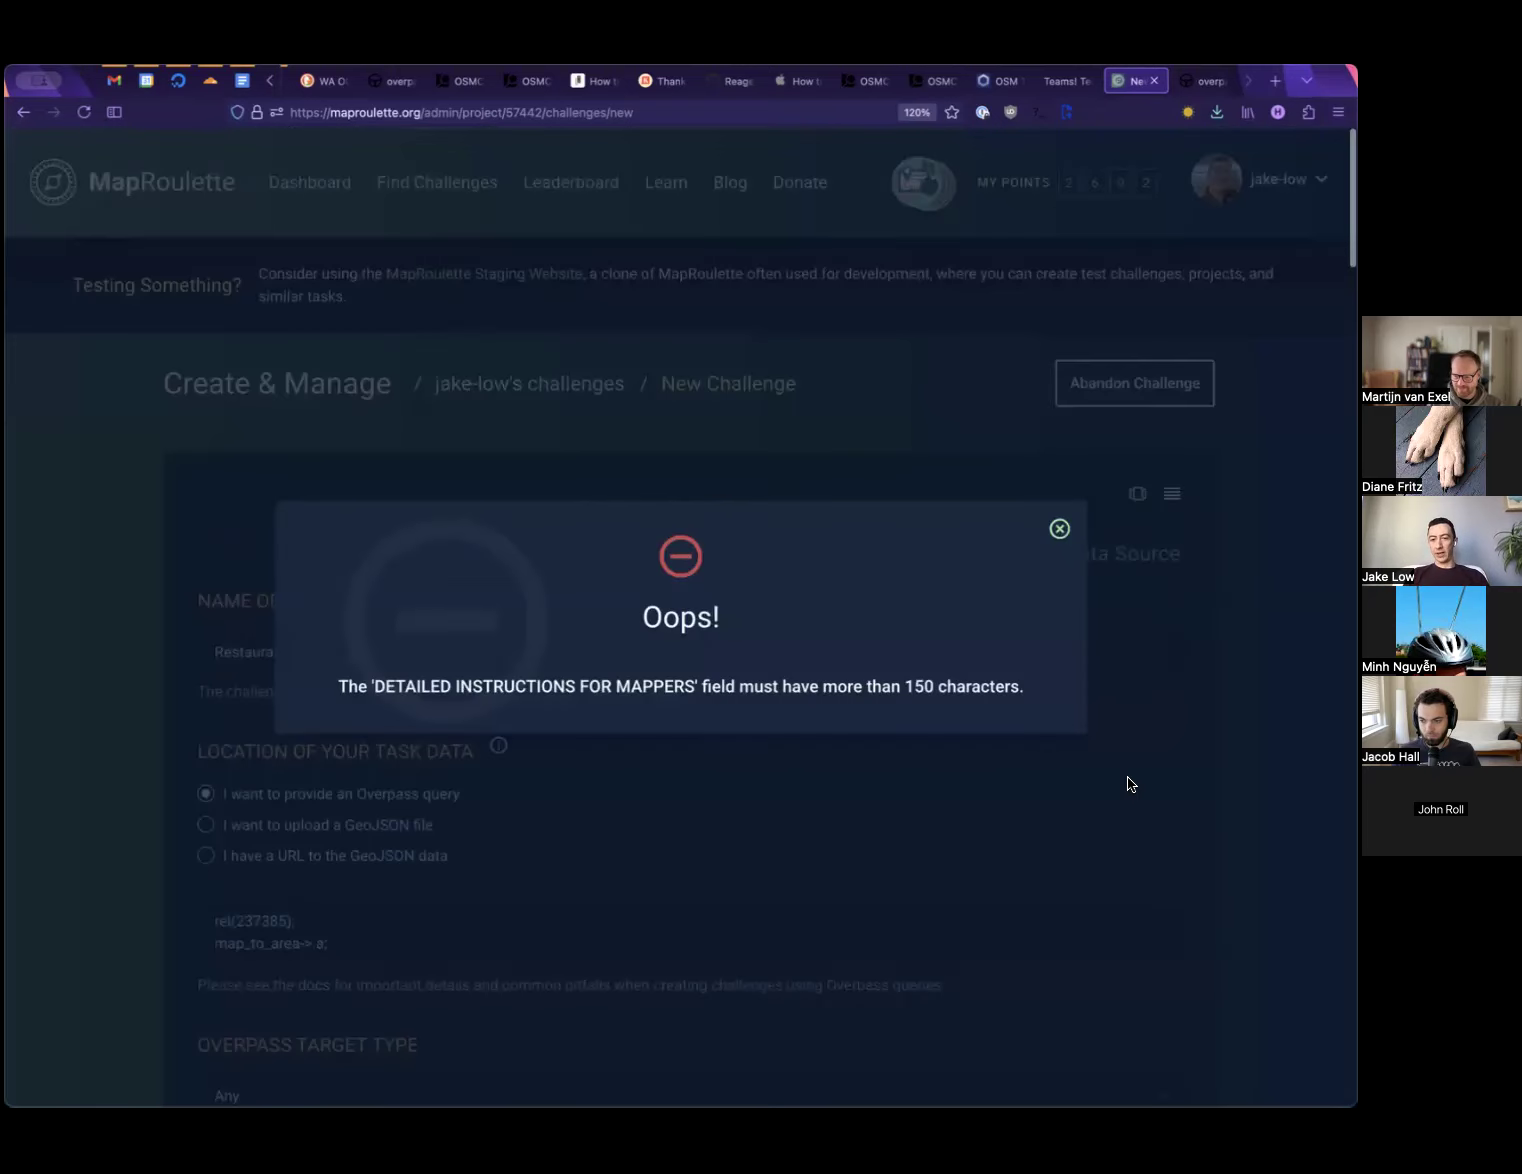
left_click(1059, 528)
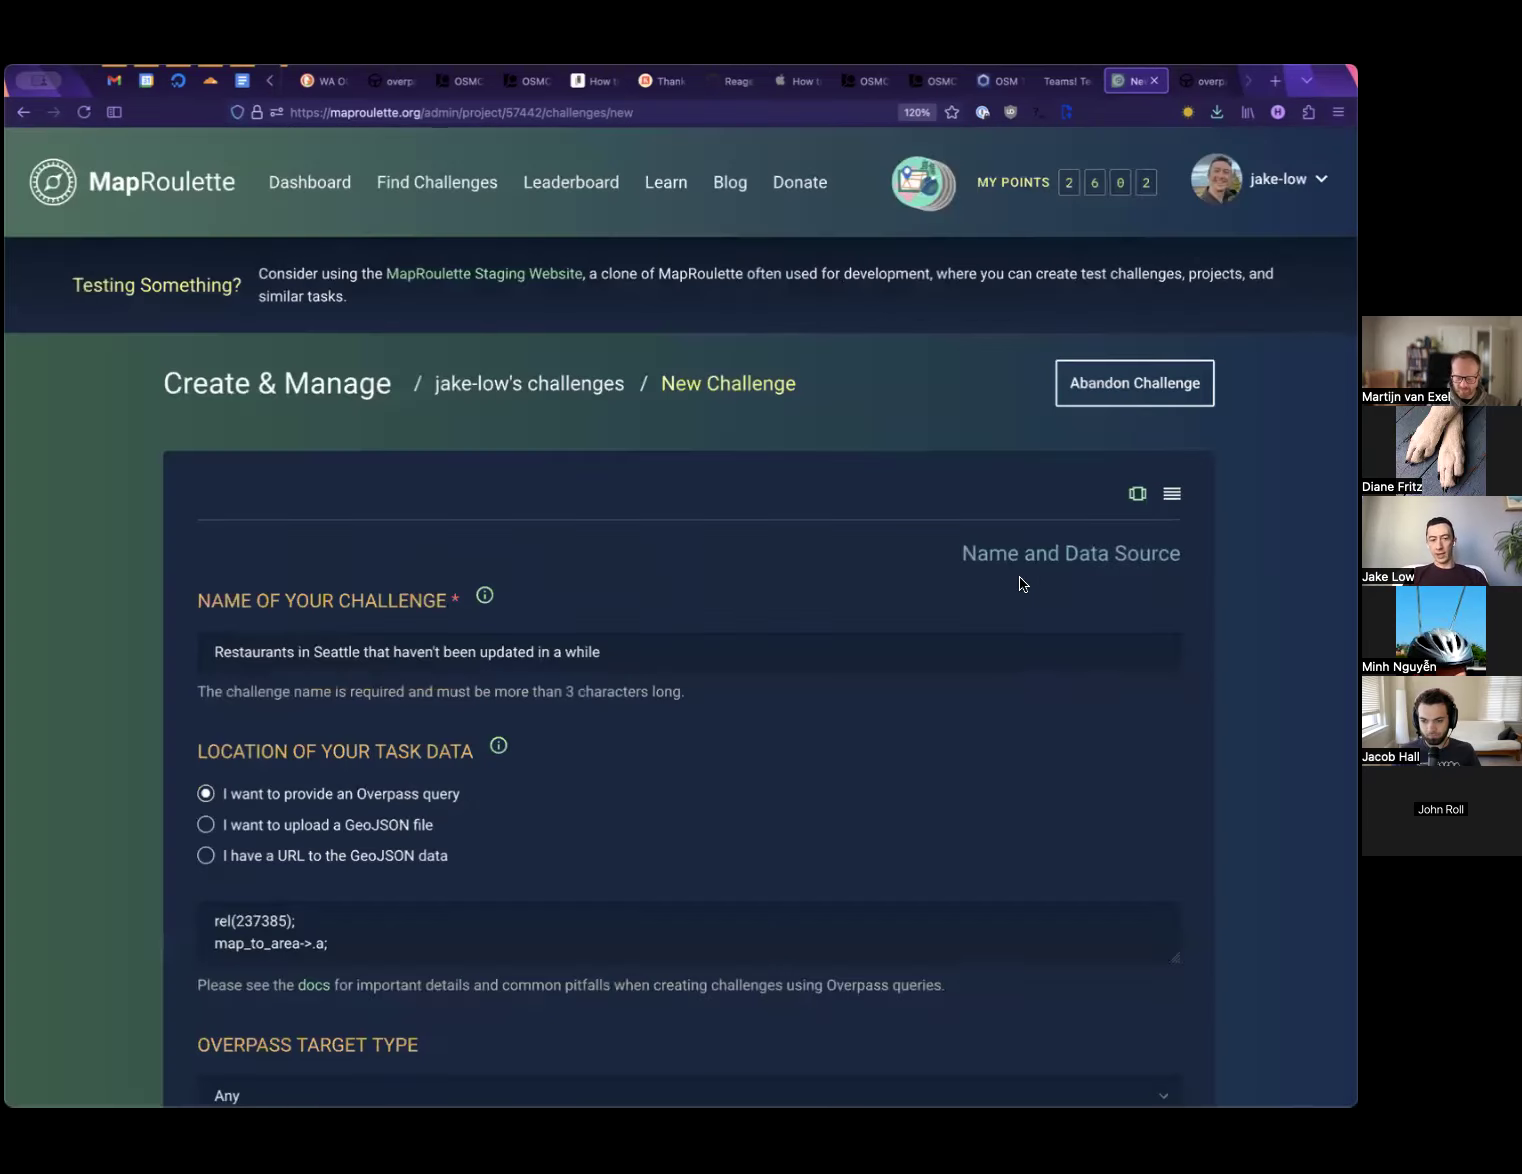
Lengthen the detailed instructions for mappers by appending a copy of the existing three-item list
scroll(805, 801, "down", 10)
left_click(476, 537)
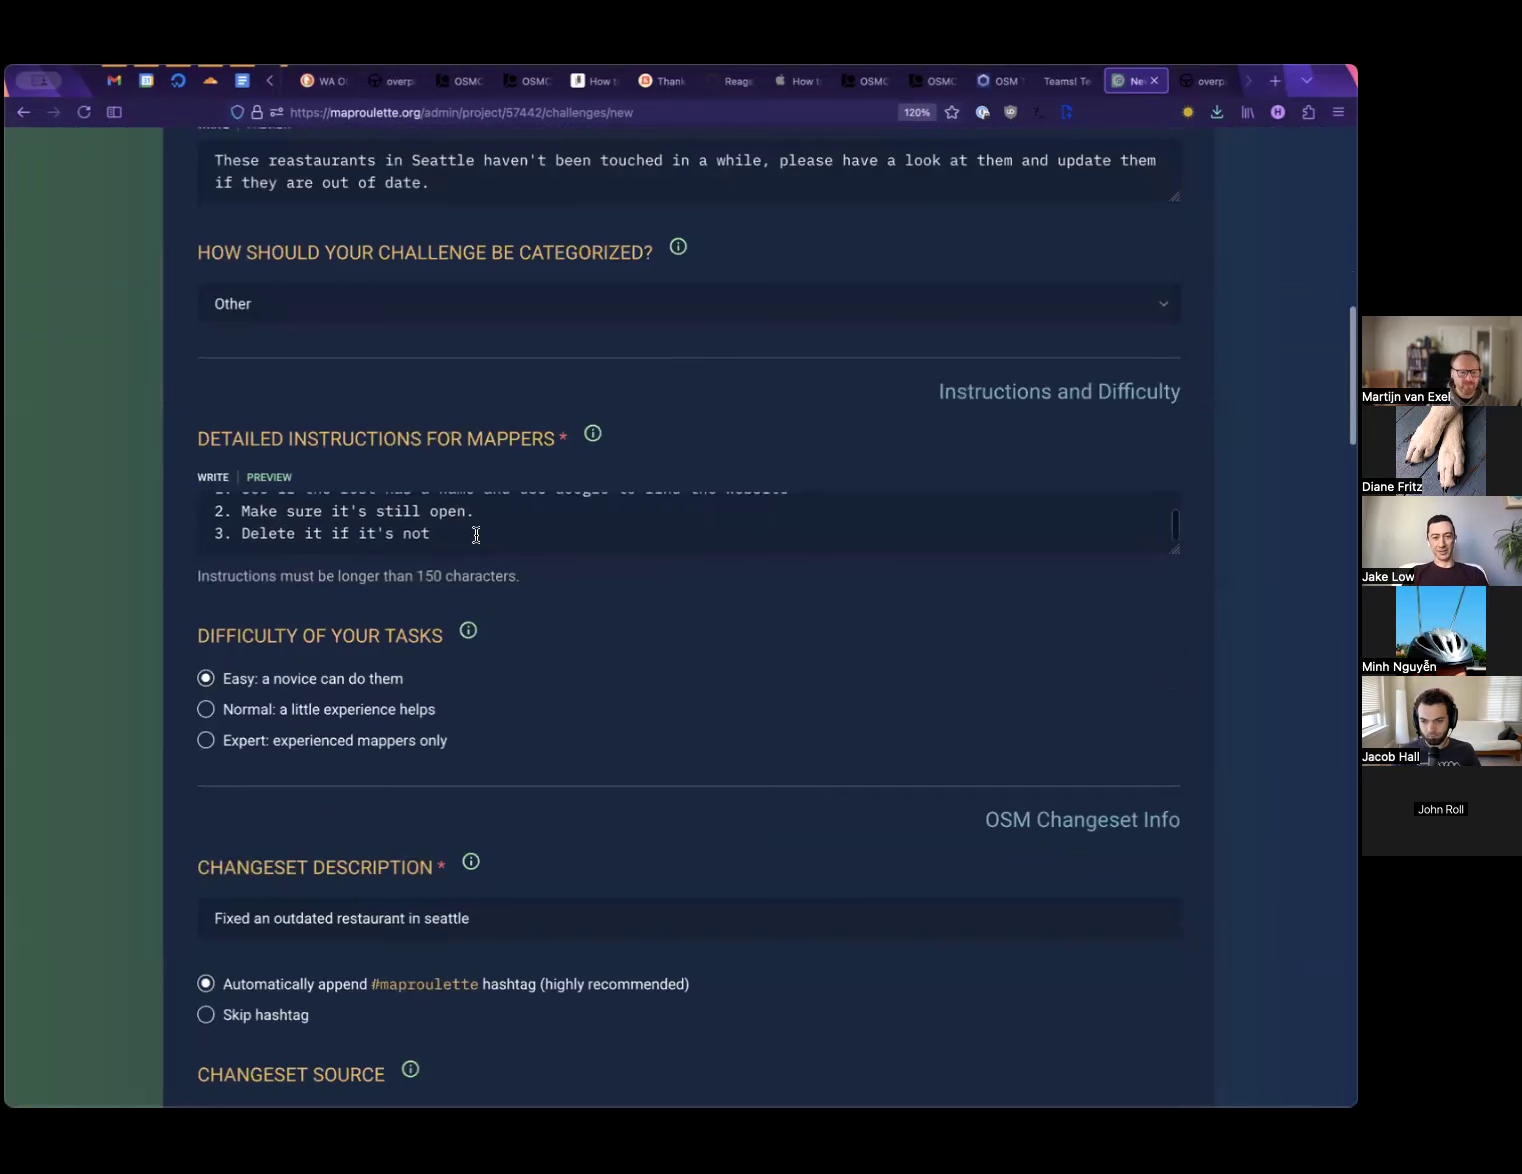
key("ctrl+a")
key("super+c")
key("Right")
key("Return")
key("Return")
key("super+v")
key("Return")
key("Return")
key("super+v")
Submit the challenge form to create the Seattle restaurants challenge
scroll(567, 693, "down", 10)
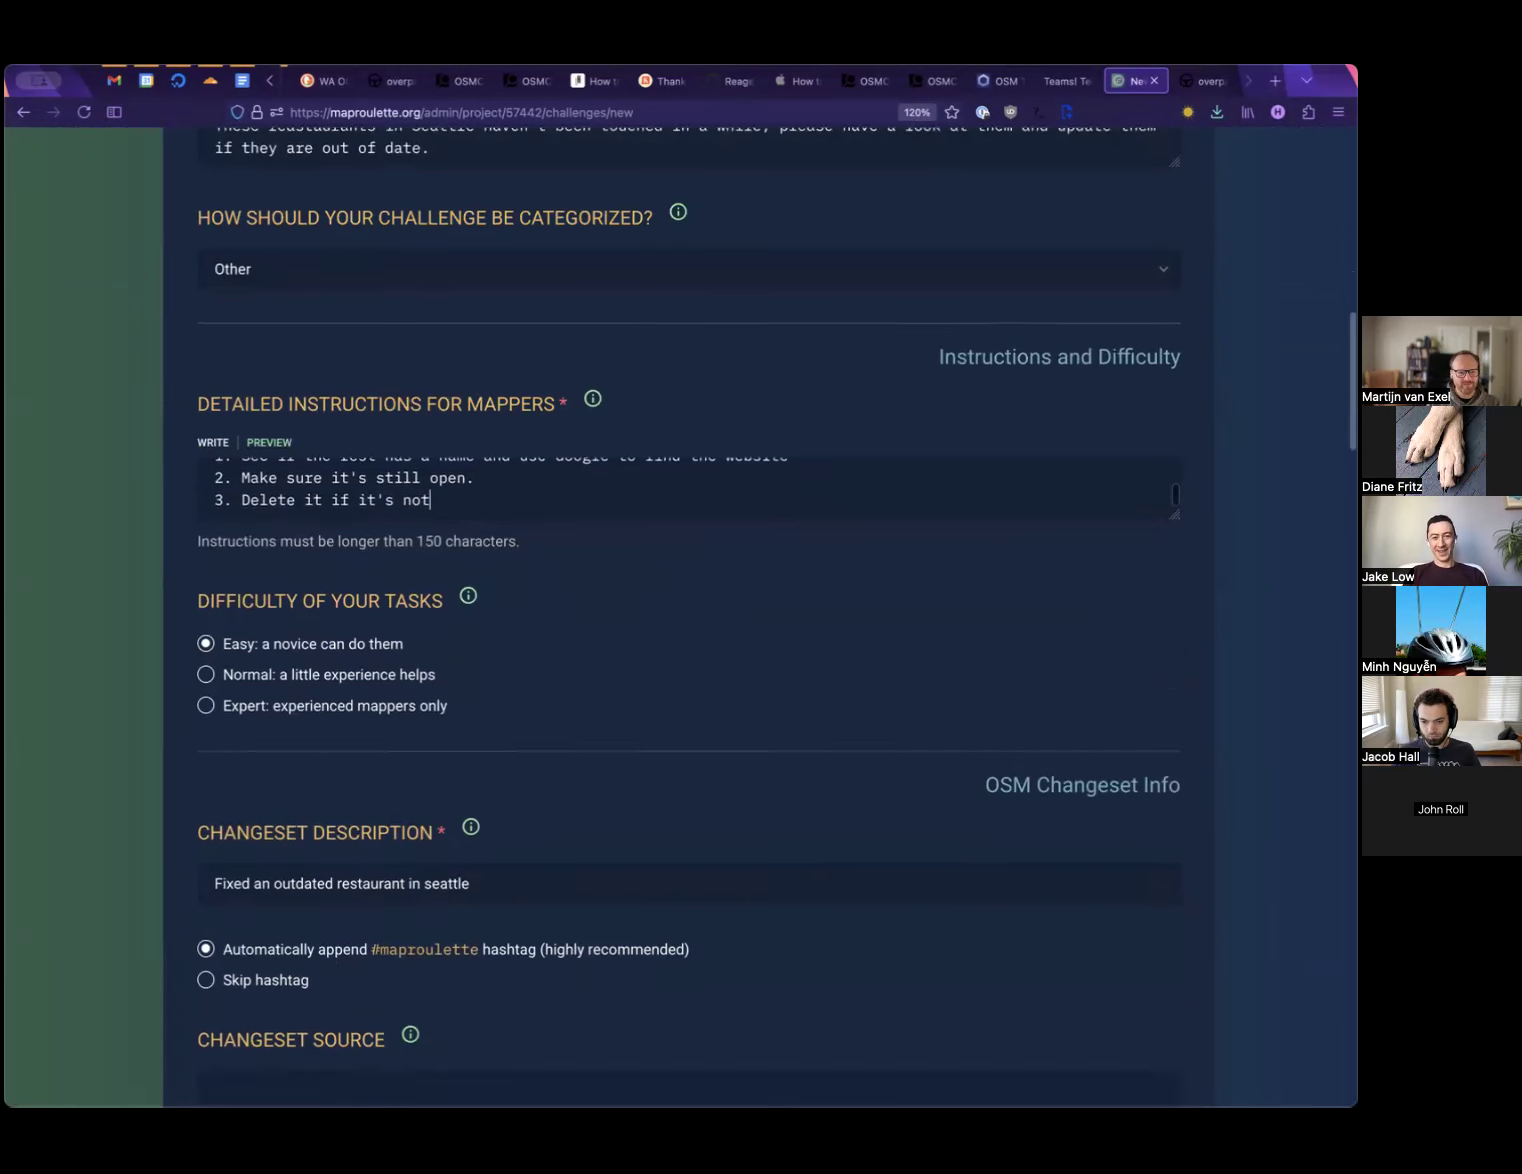
left_click(262, 366)
scroll(592, 551, "down", 6)
scroll(591, 551, "down", 20)
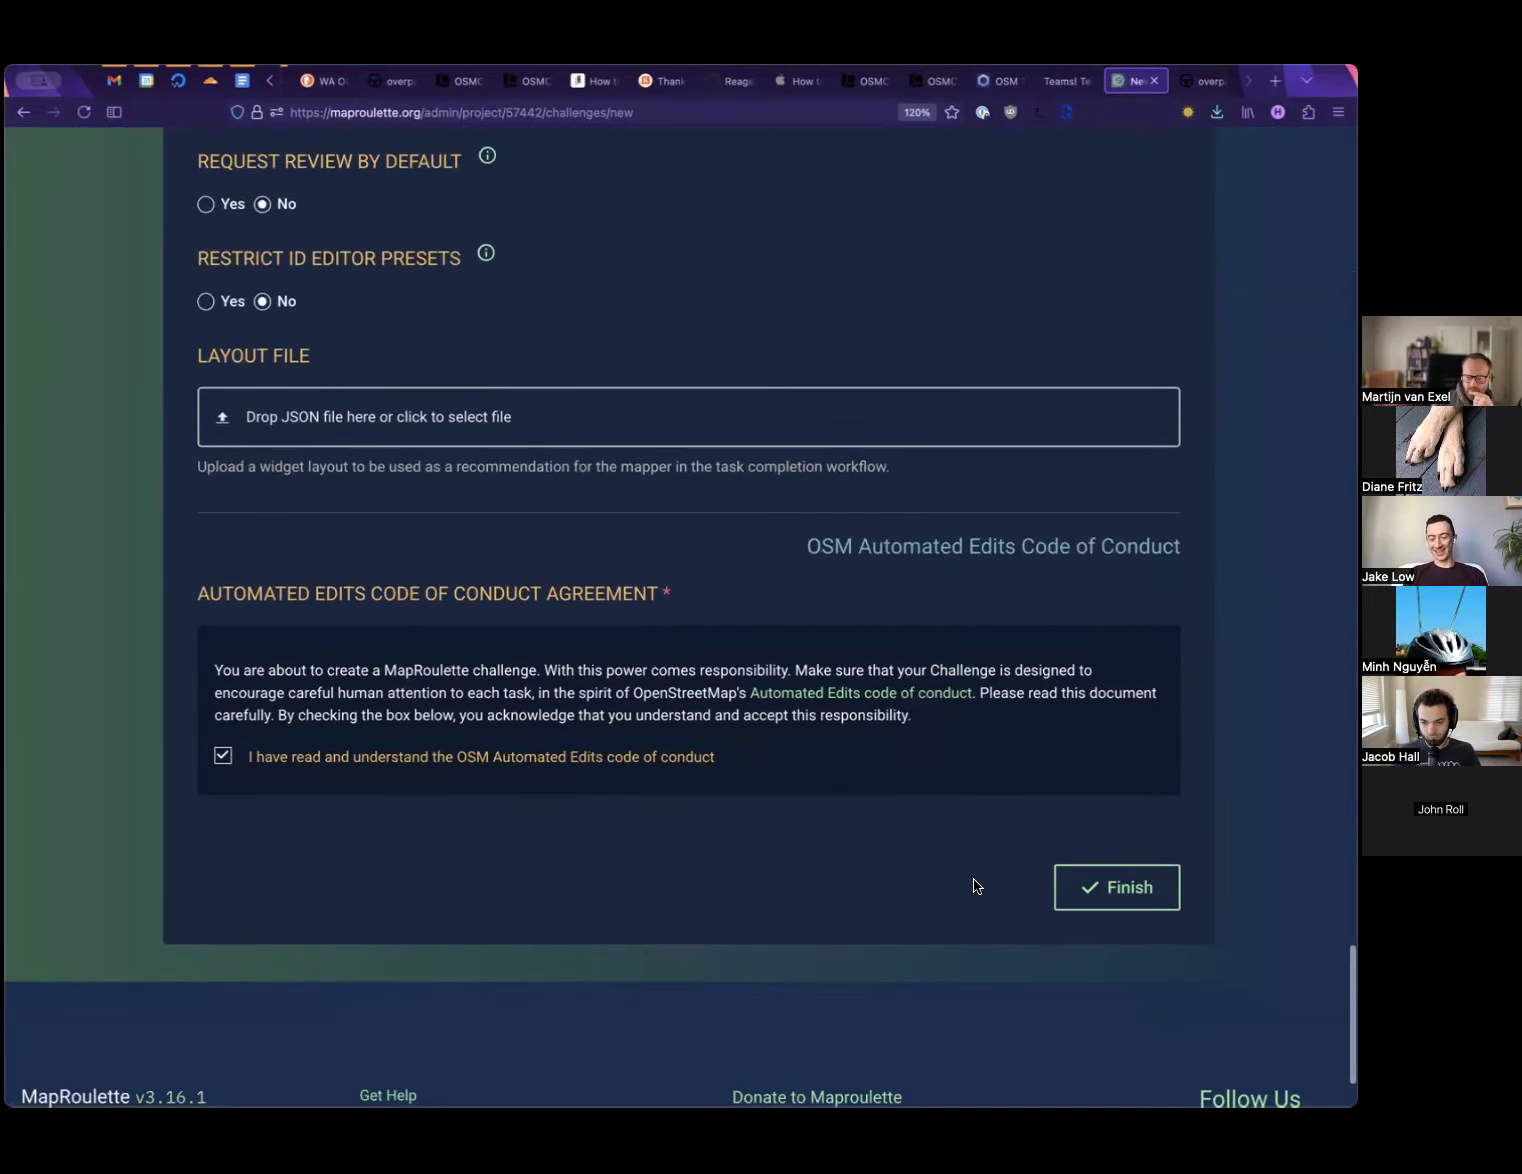
left_click(1138, 905)
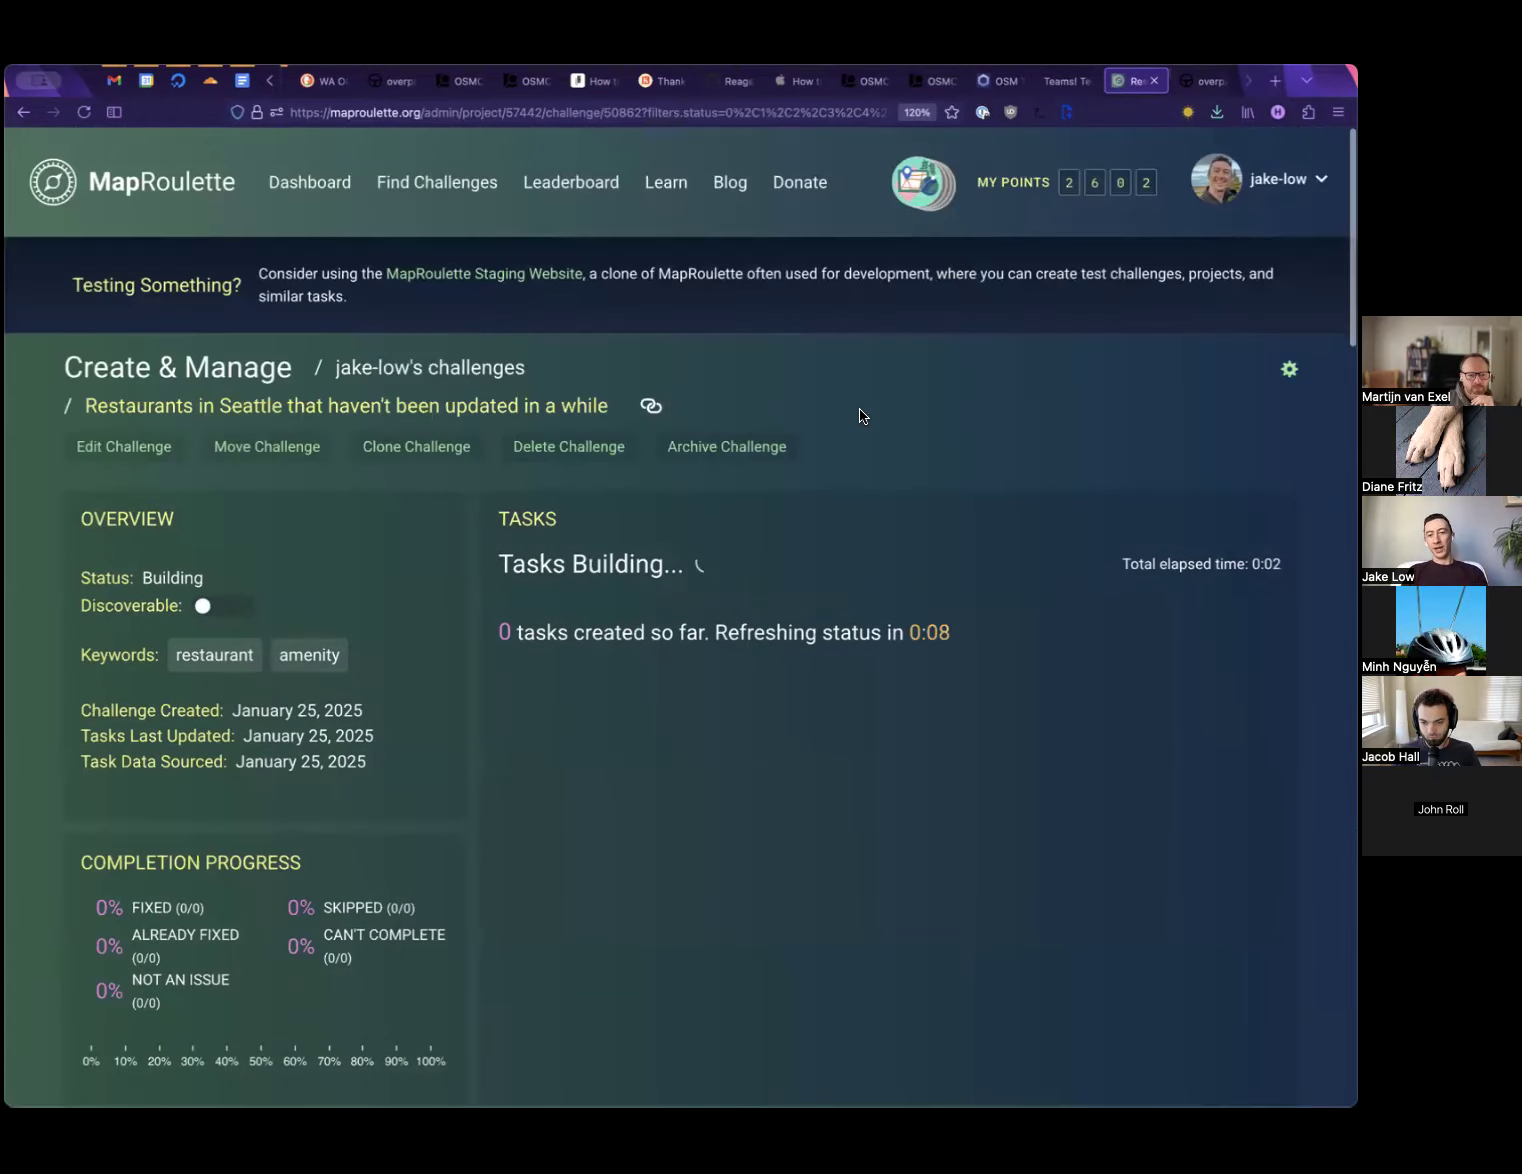
Look over the new challenge's task map of Seattle and open a single restaurant task in northwest Seattle for inspection
scroll(859, 408, "down", 2)
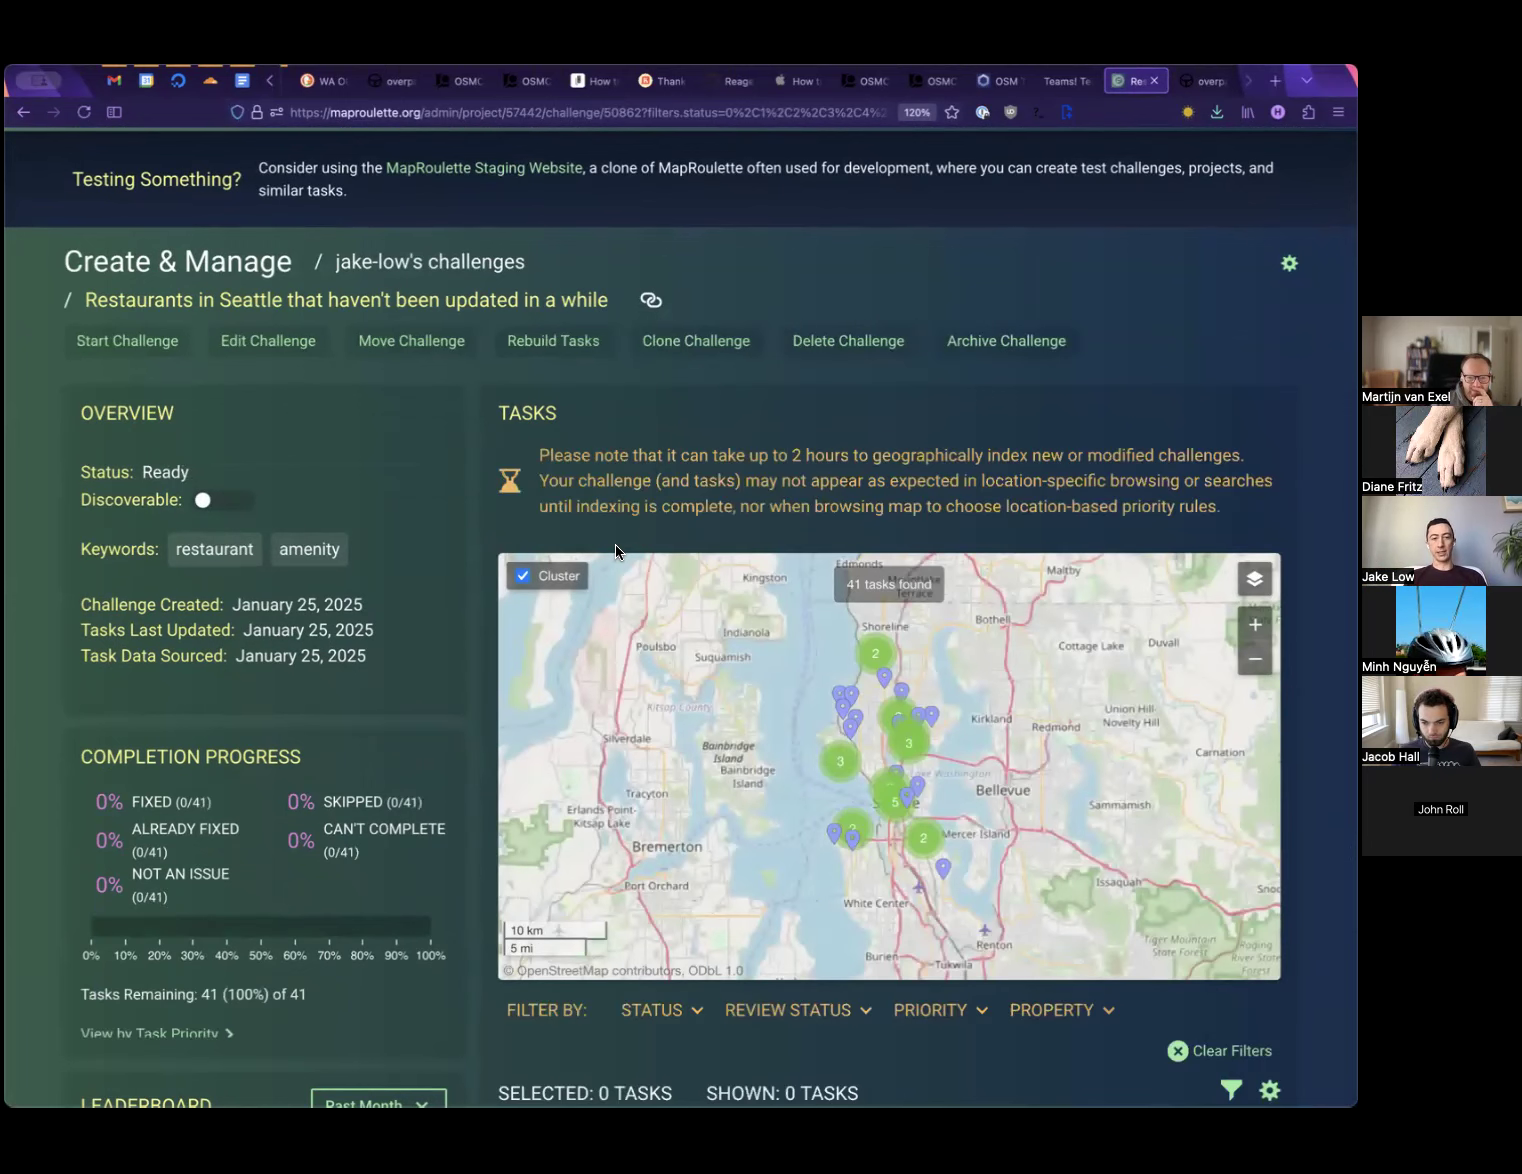
scroll(912, 631, "up", 2)
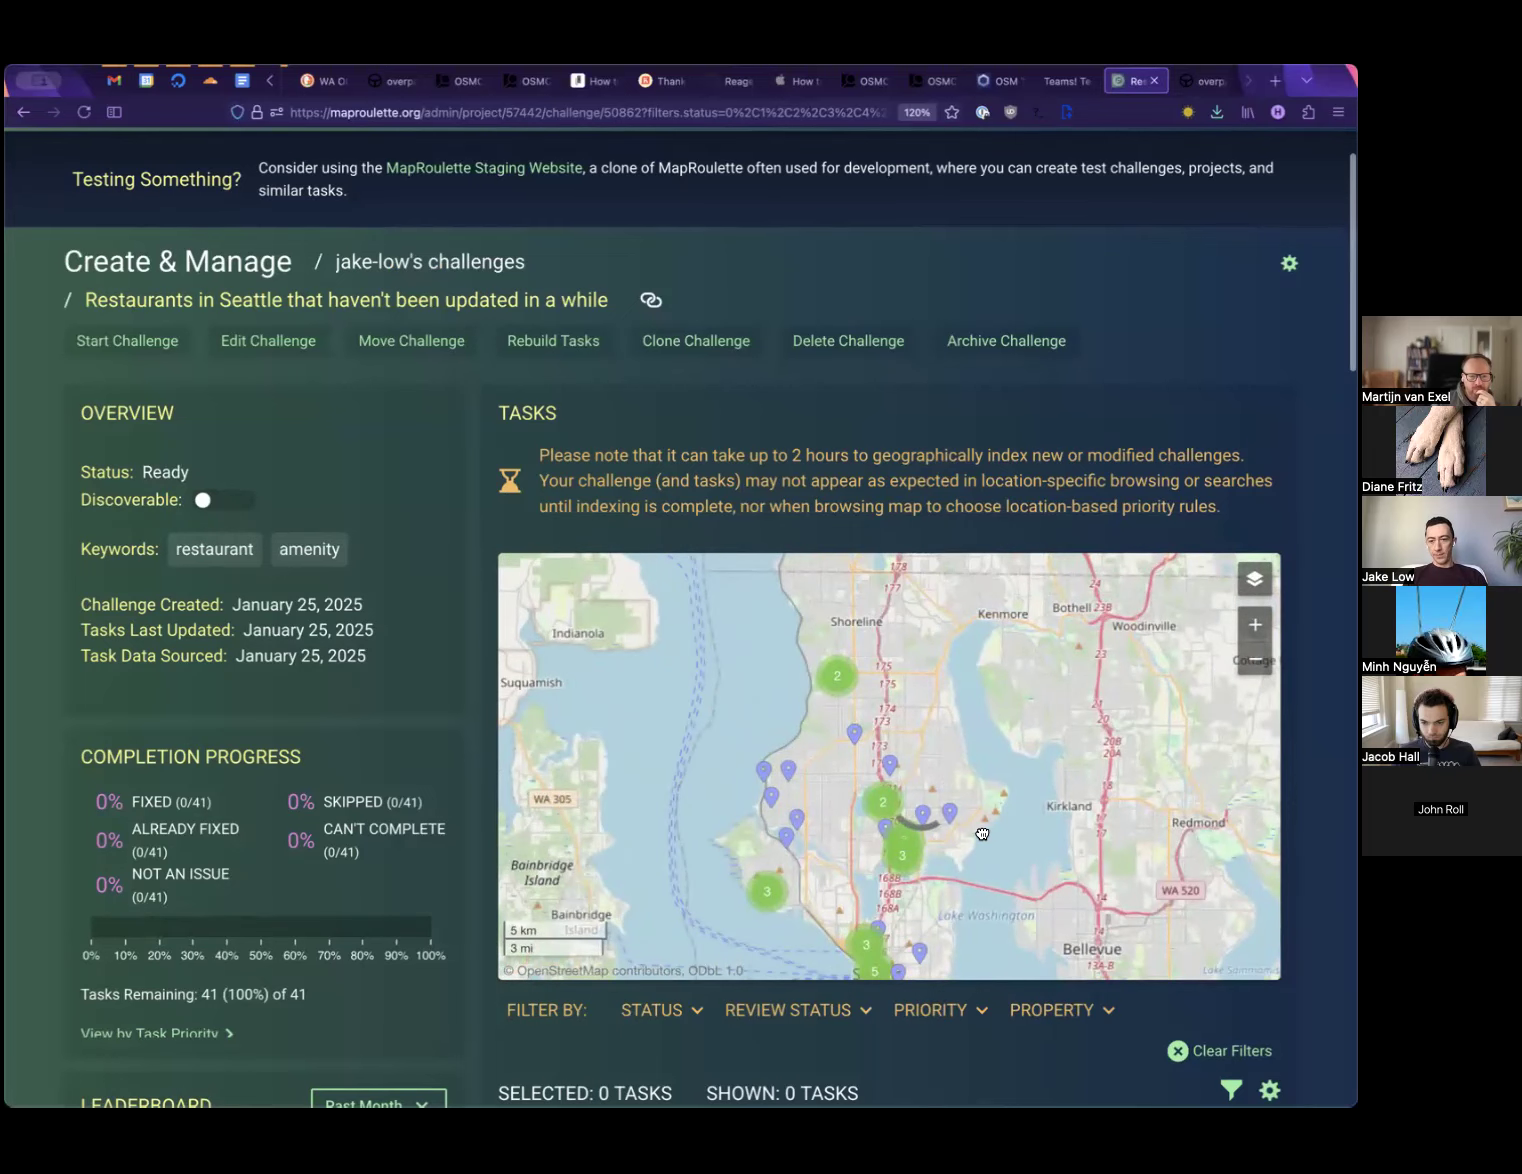
left_click_drag(983, 842, 984, 732)
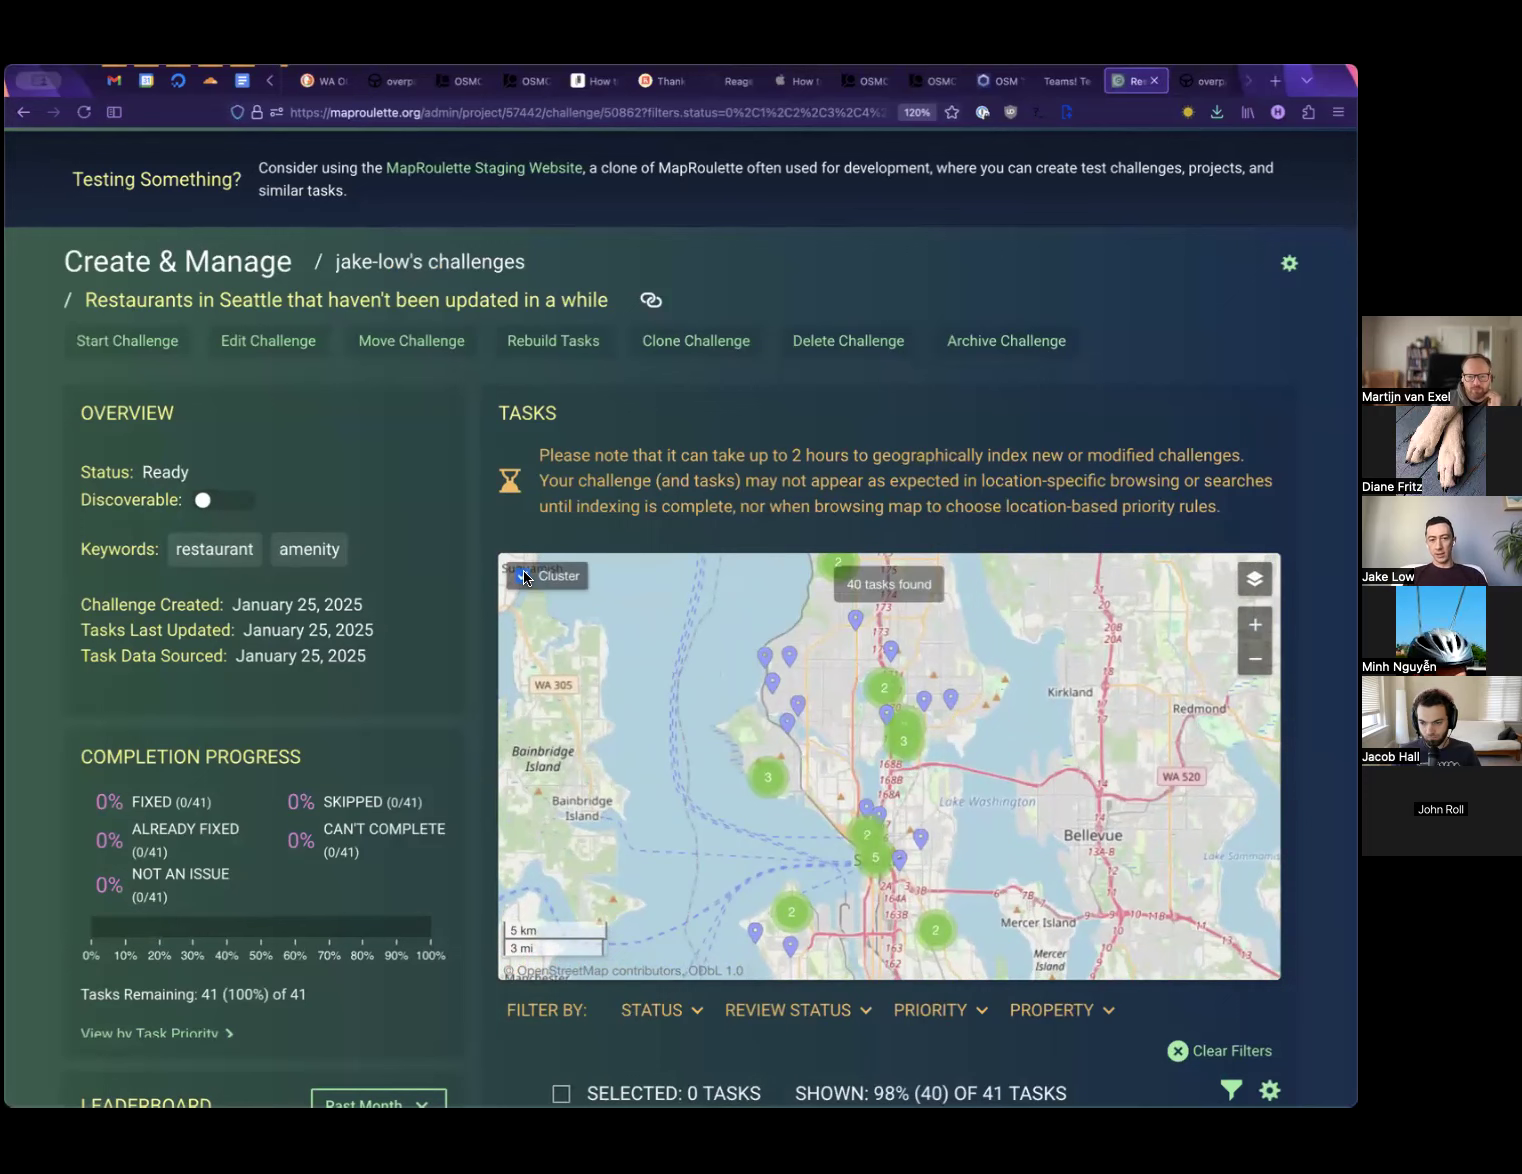
left_click(797, 704)
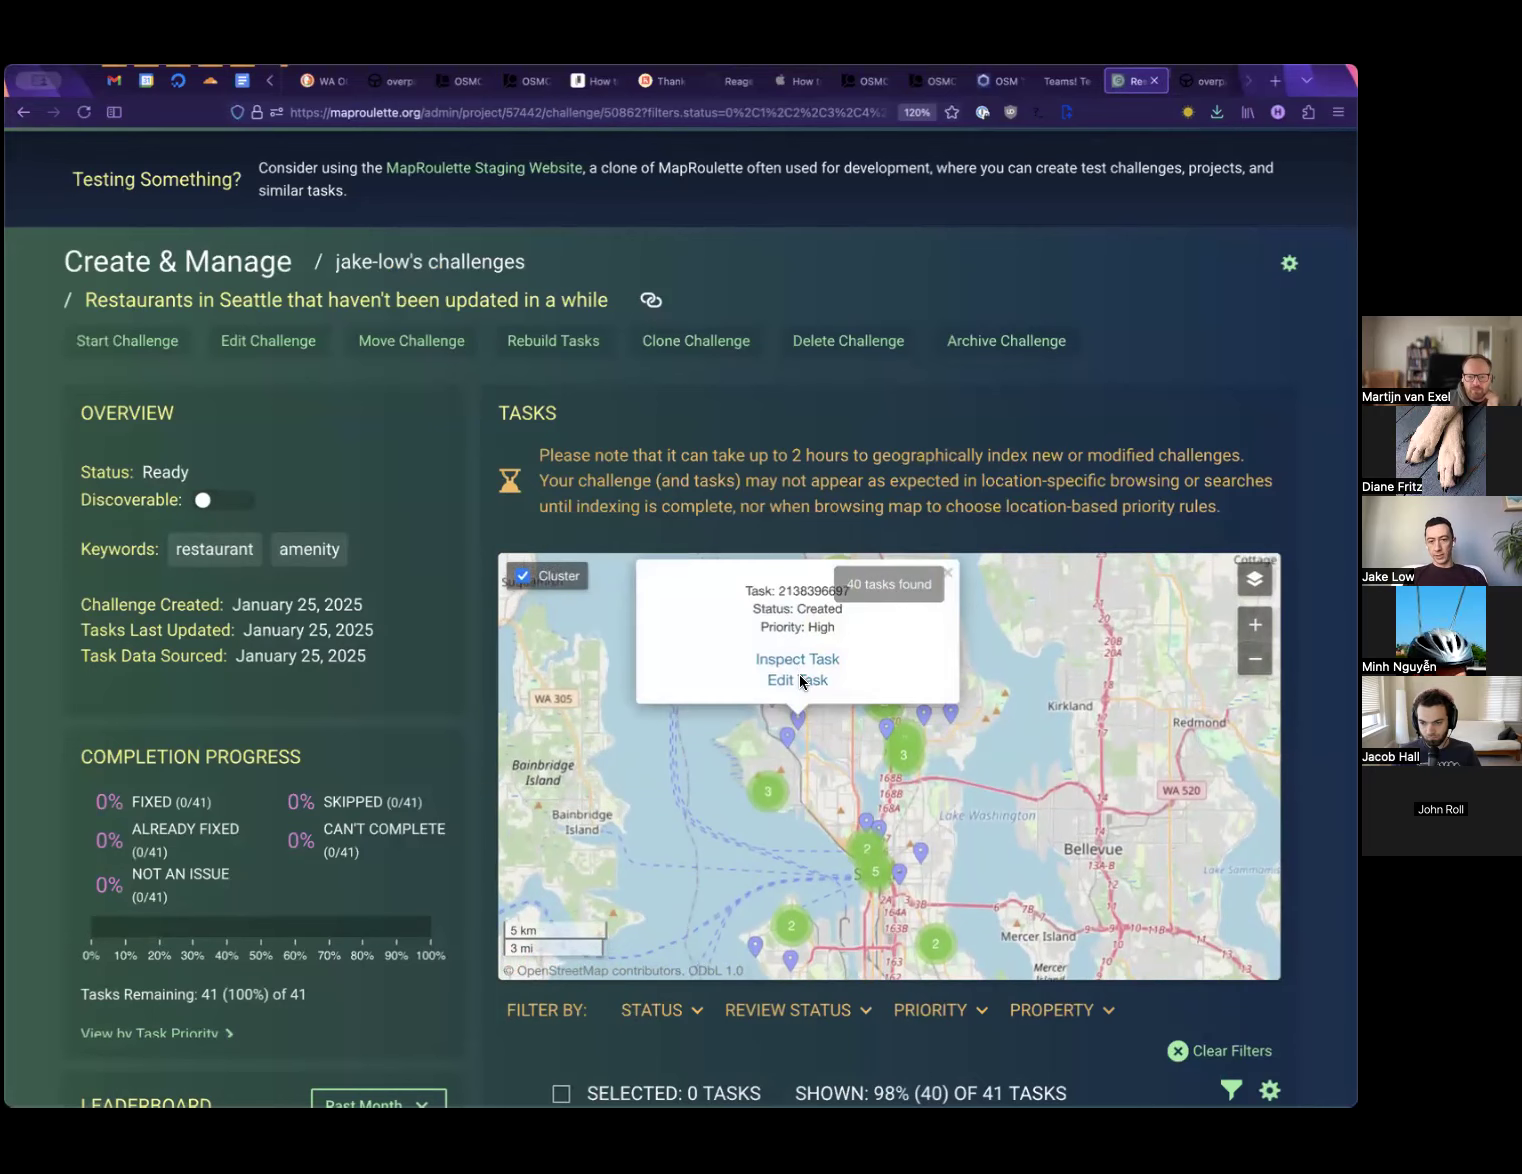
left_click(809, 667)
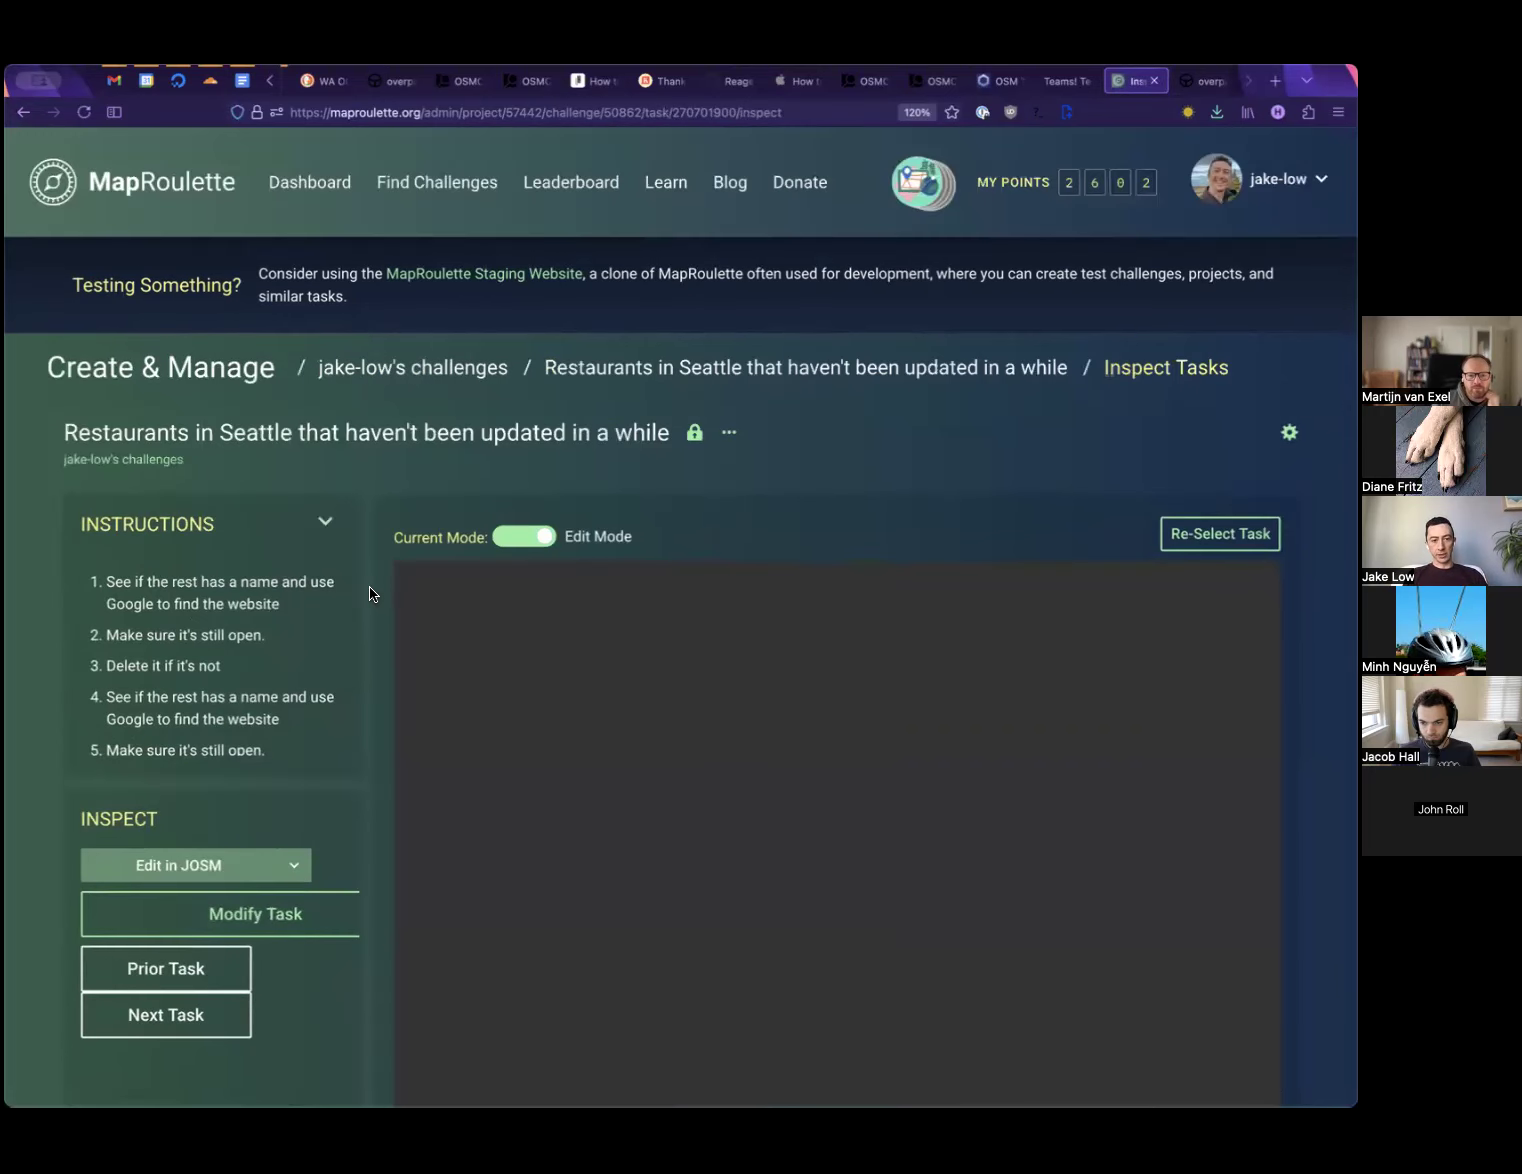
Look over the task inspection page with its mapper instructions, restaurant feature and embedded map editor
scroll(703, 458, "down", 3)
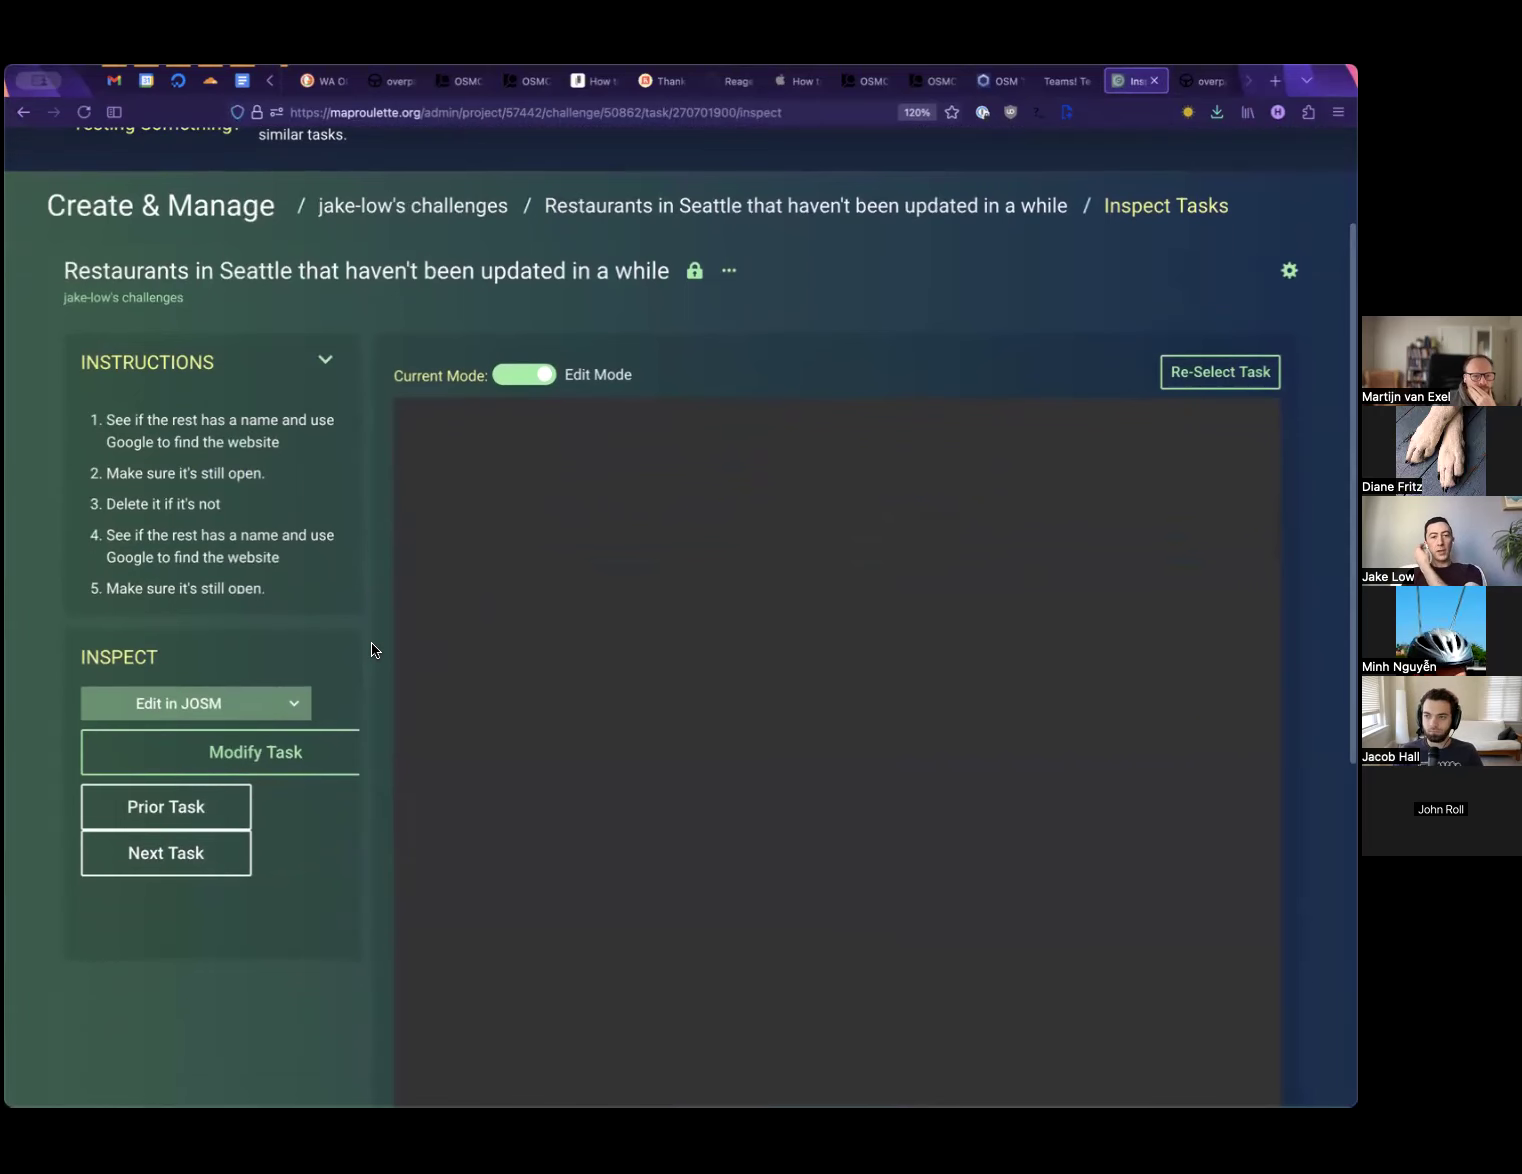
scroll(172, 473, "down", 1)
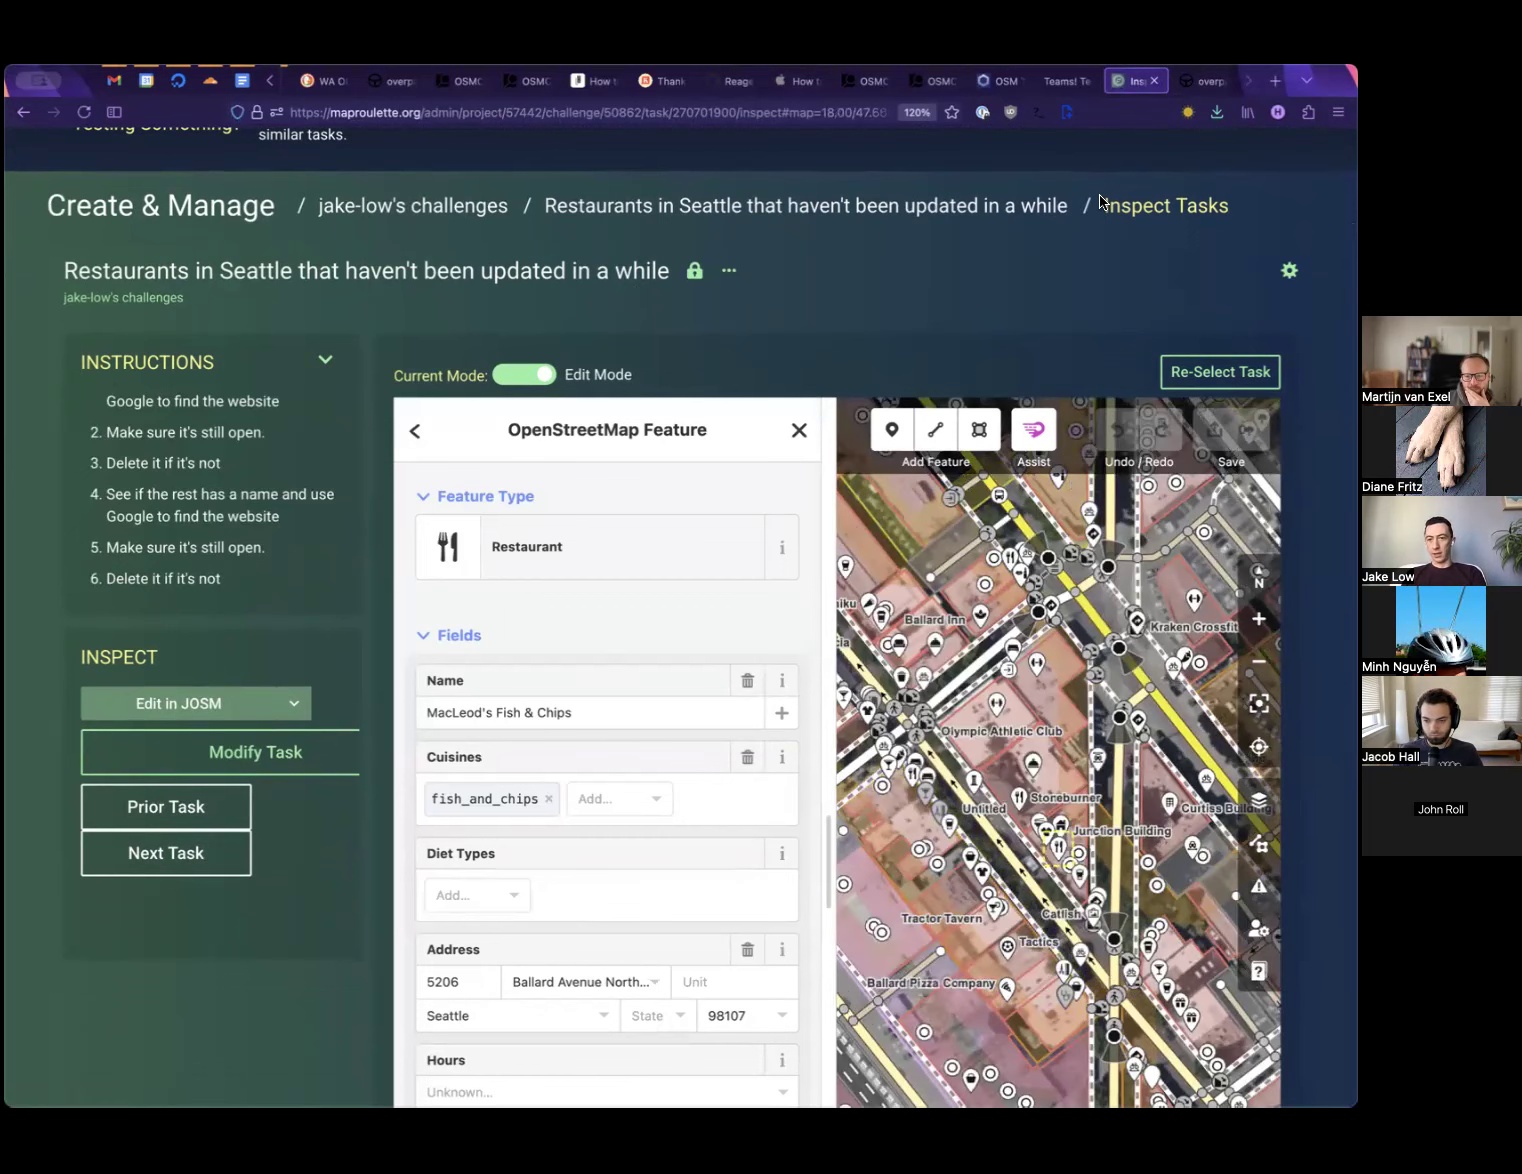
scroll(1097, 200, "down", 2)
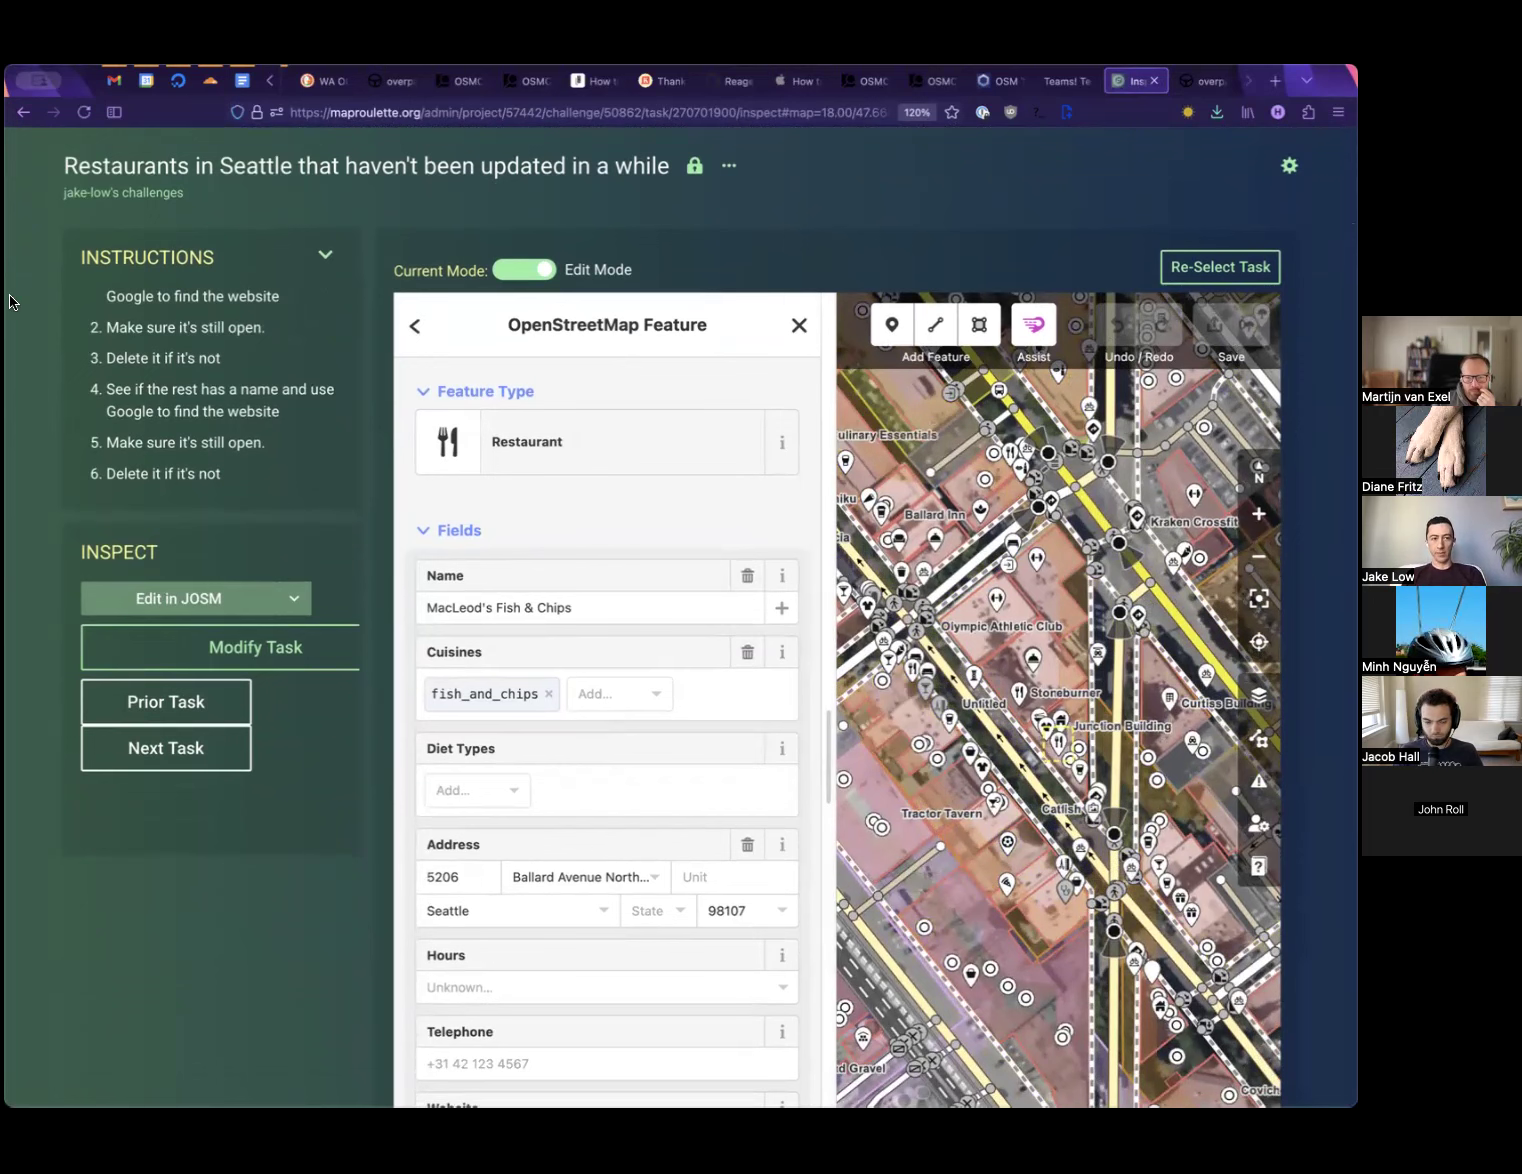
scroll(1138, 211, "down", 2)
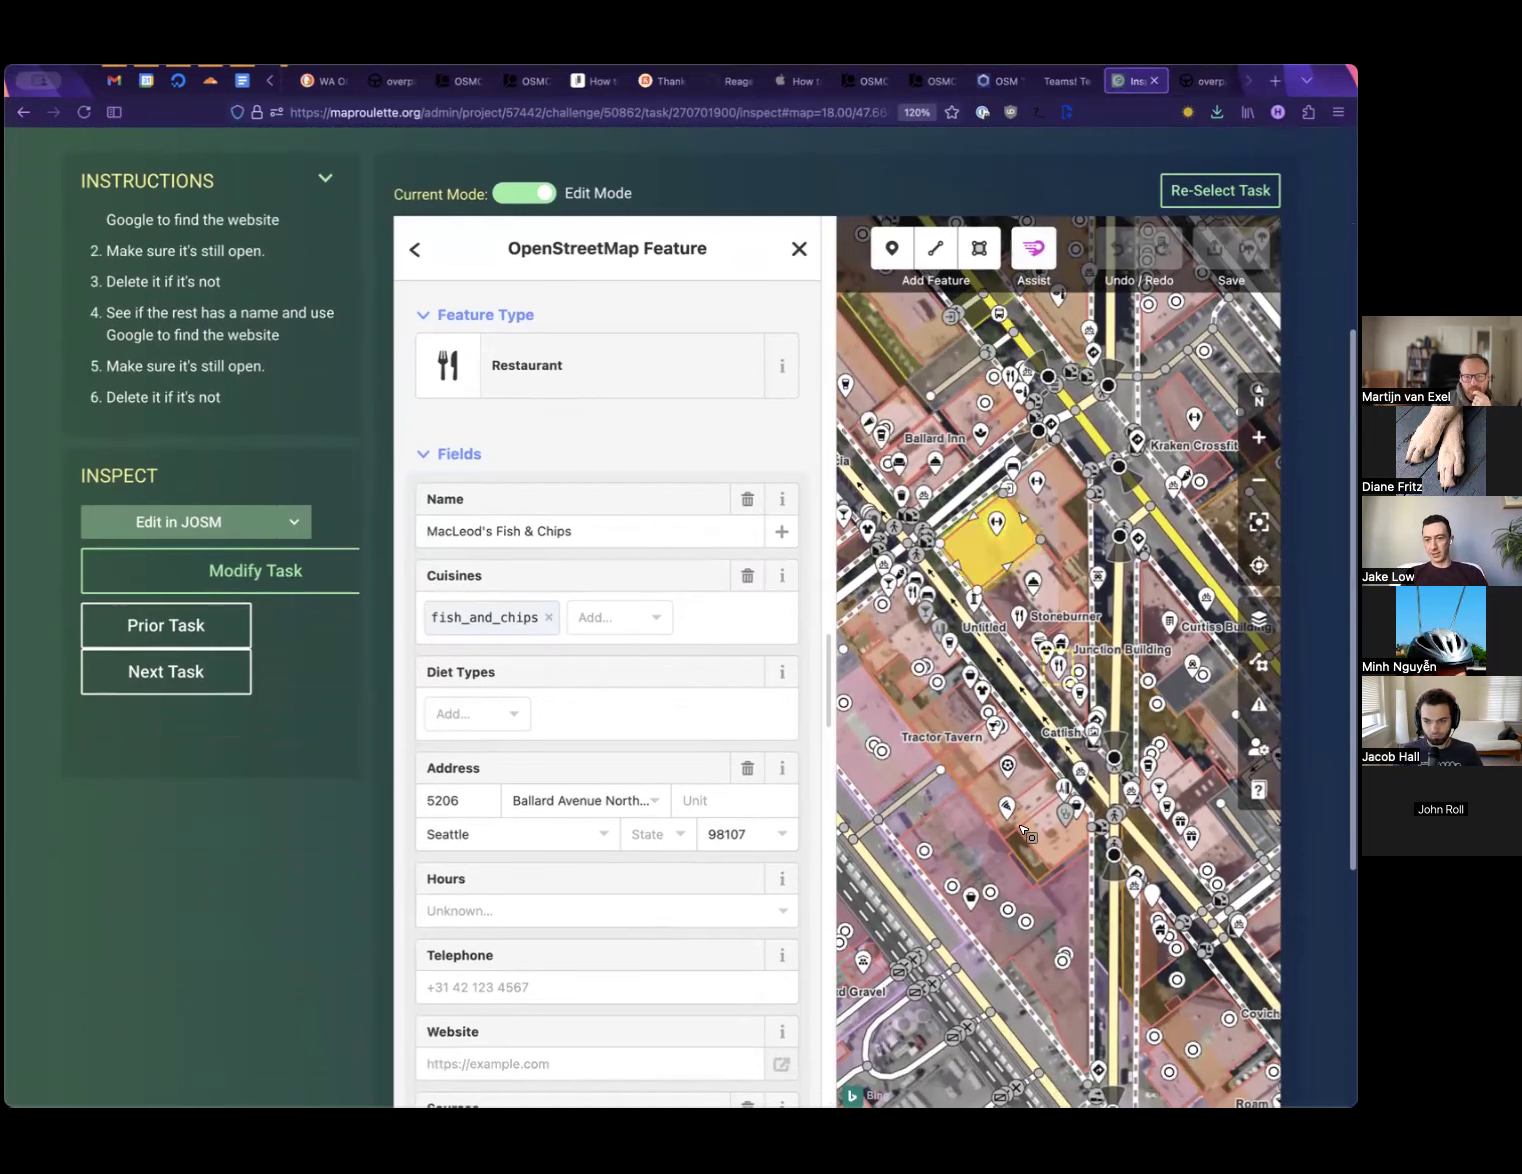
scroll(1005, 631, "down", 1)
scroll(1005, 631, "down", 3)
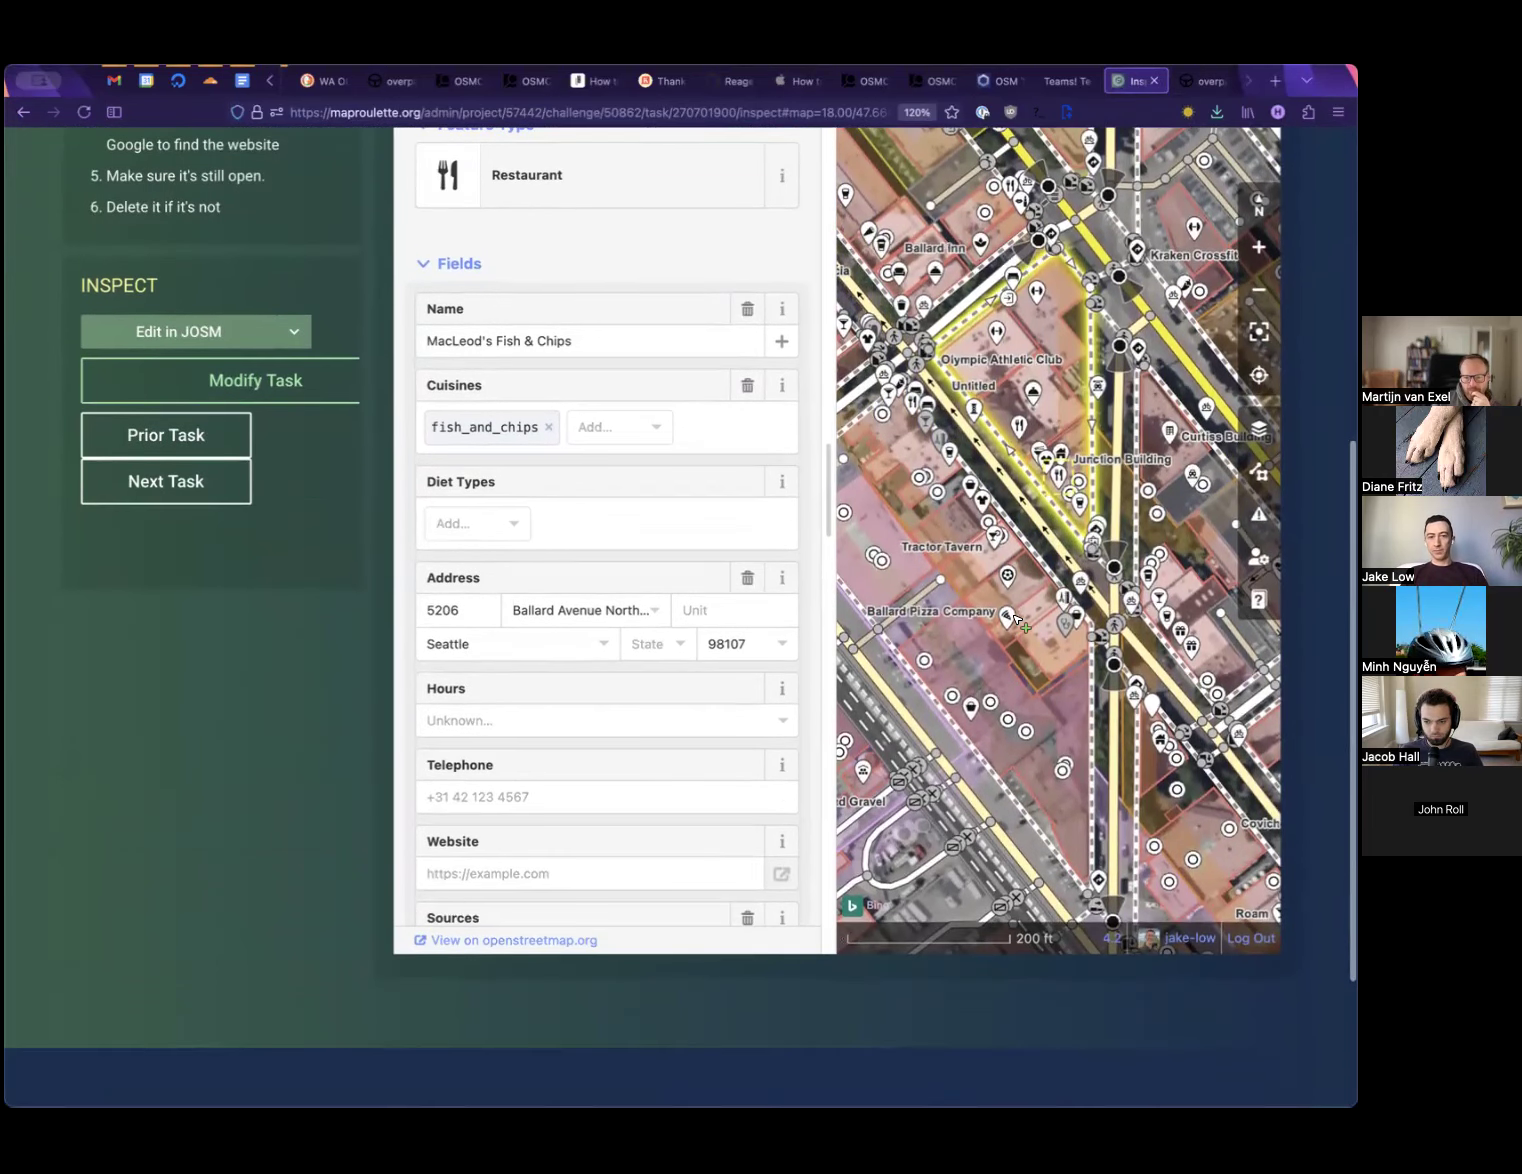
scroll(741, 330, "up", 2)
scroll(404, 292, "up", 1)
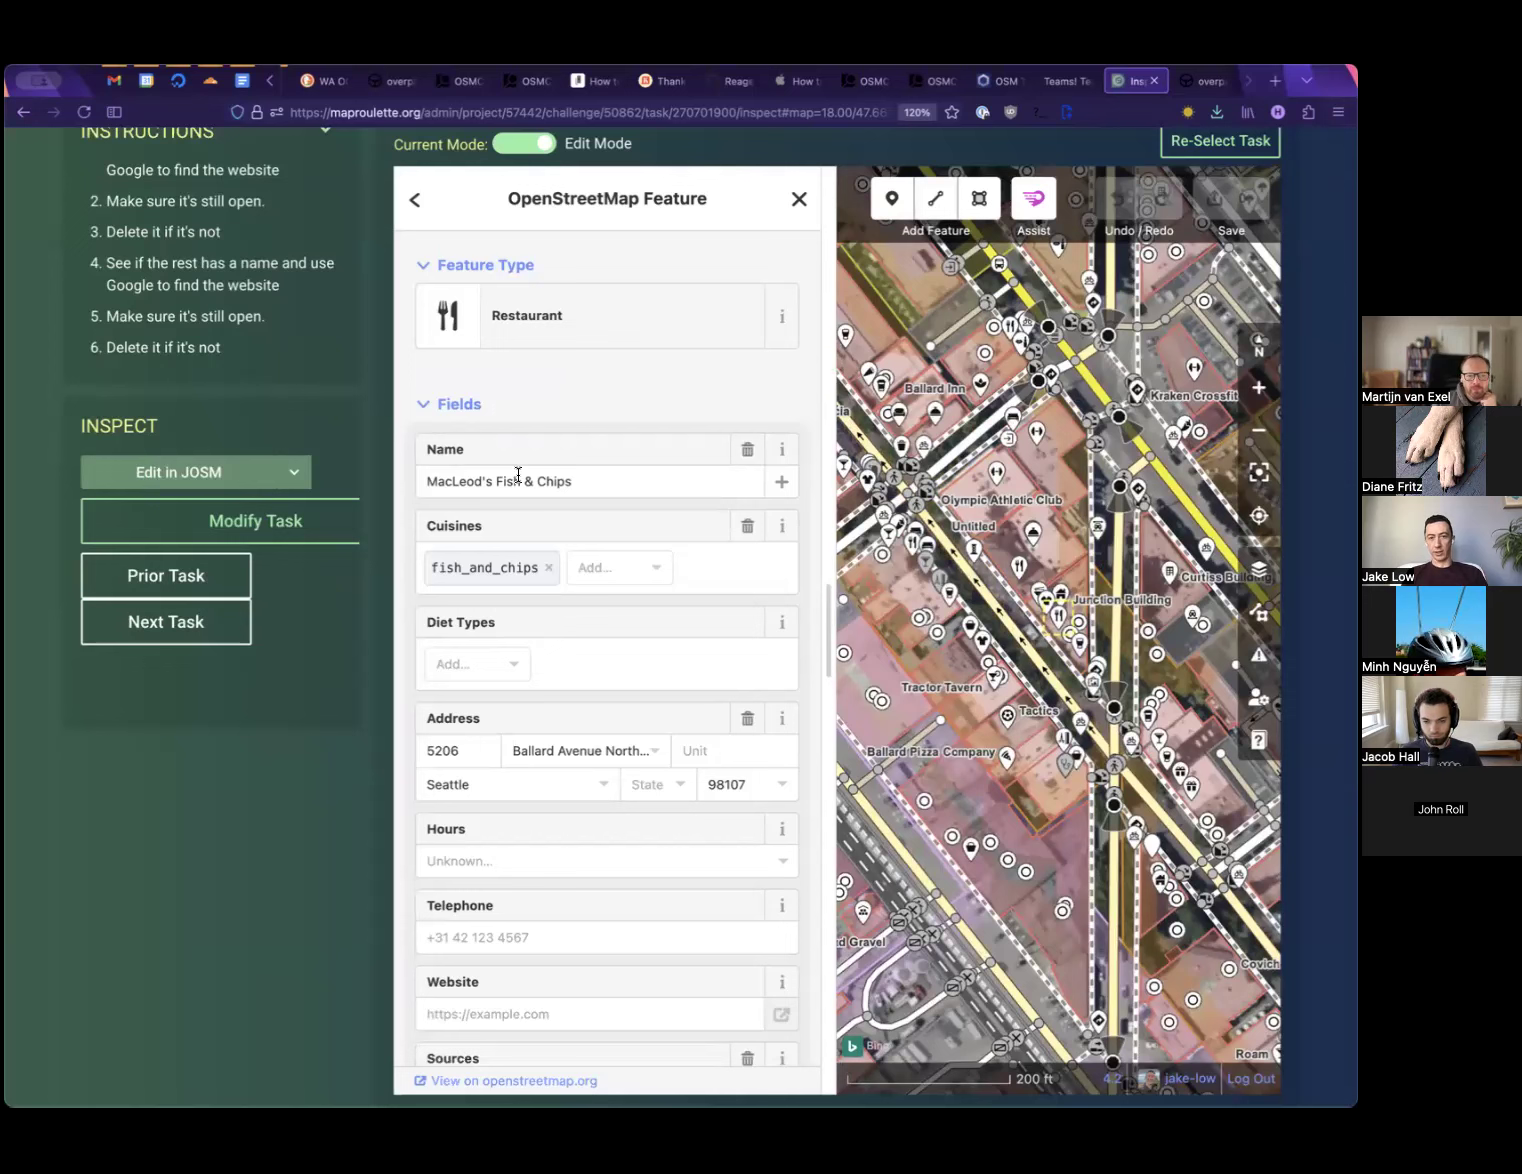
Examine the fields and tags of MacLeod's Fish & Chips, especially the checked_exists:date value
scroll(612, 478, "down", 5)
scroll(611, 480, "down", 5)
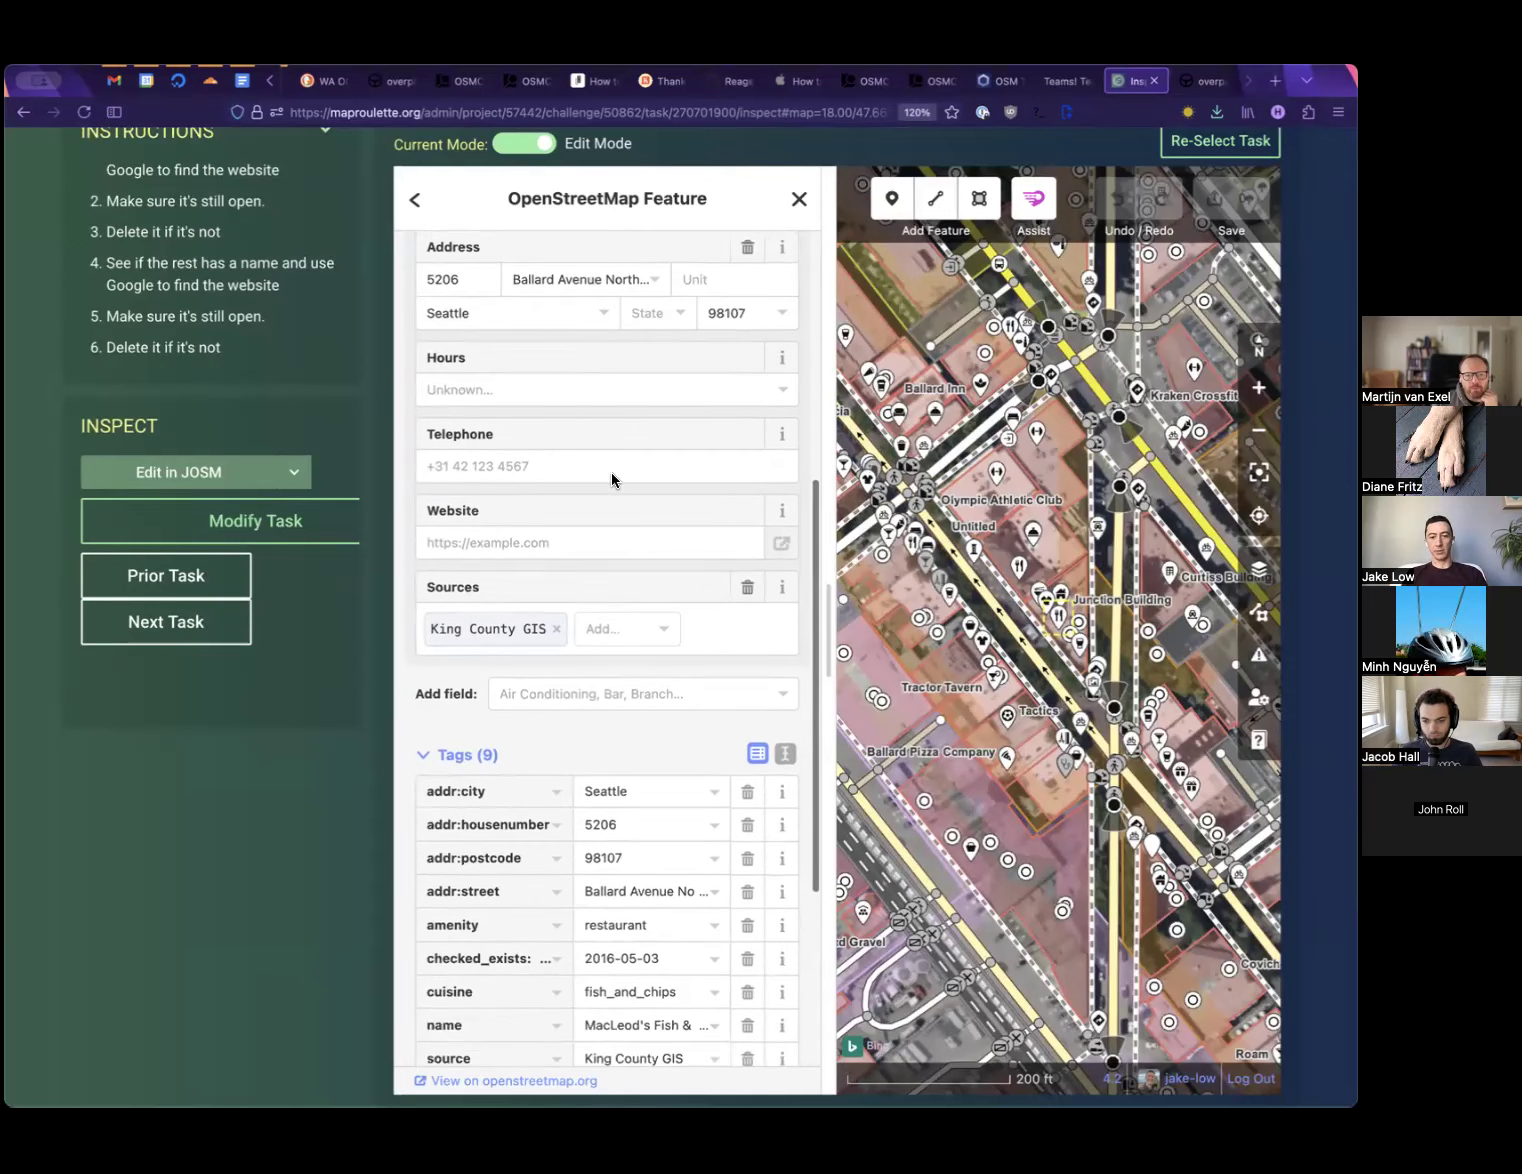
scroll(612, 474, "down", 2)
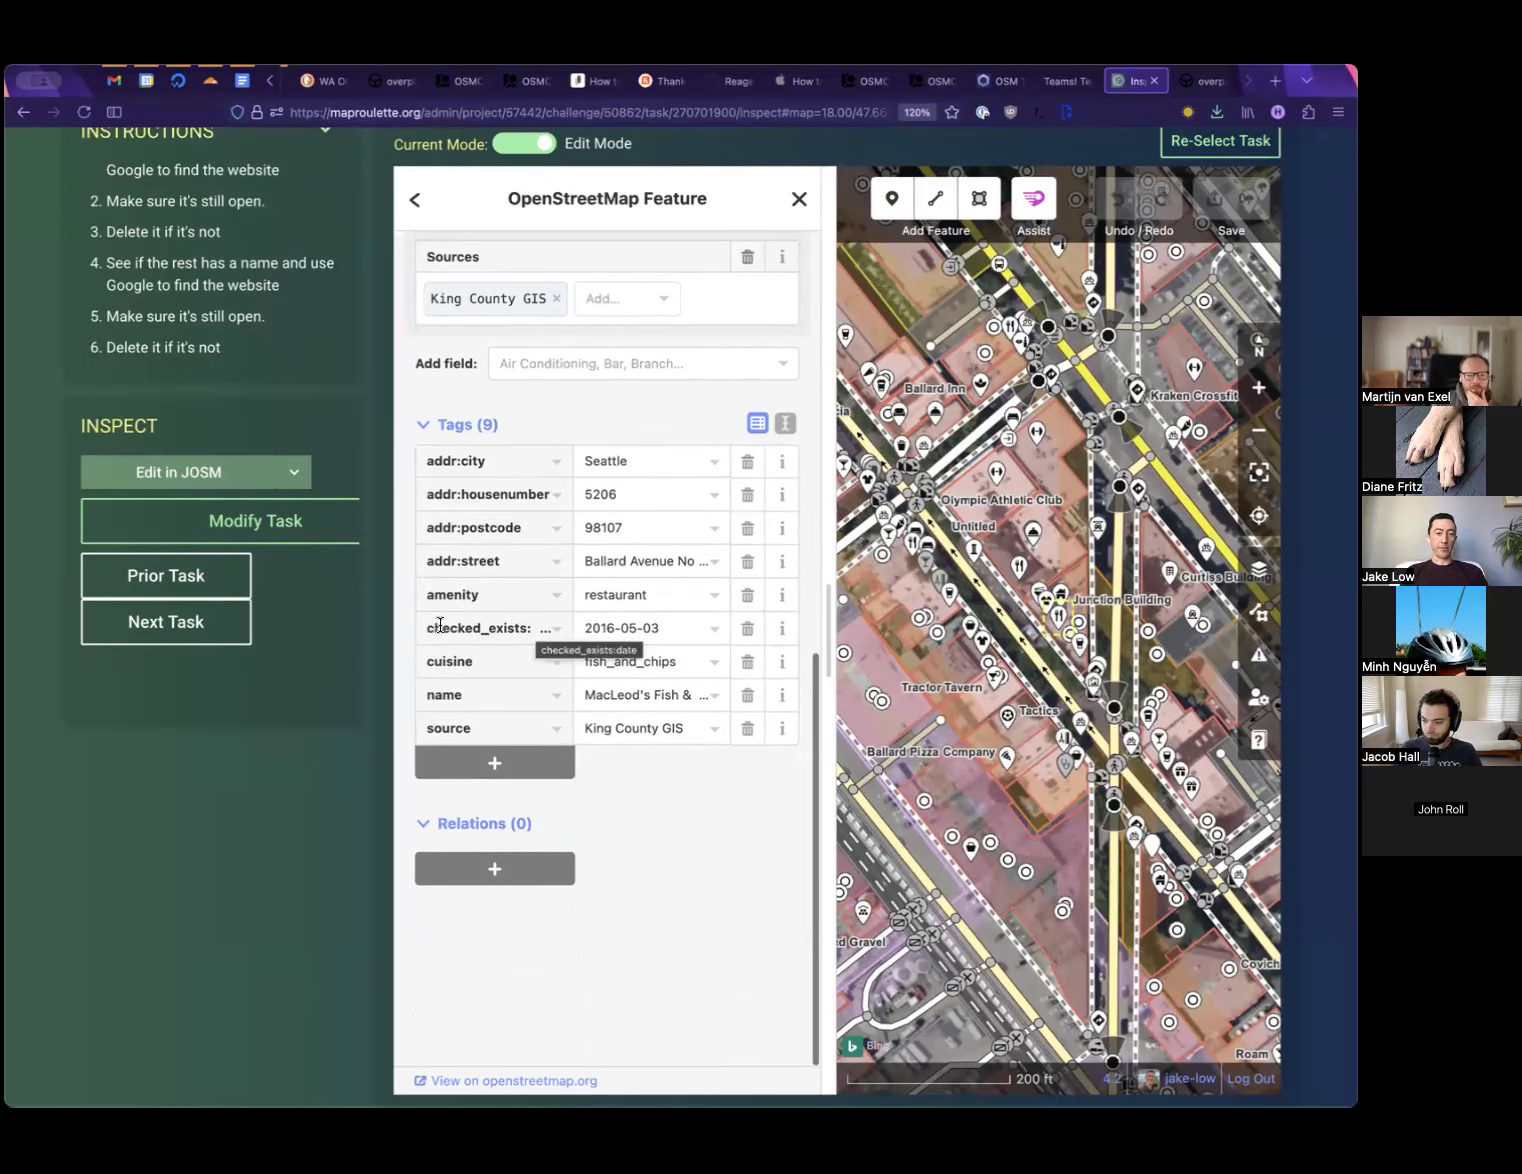
left_click(602, 624)
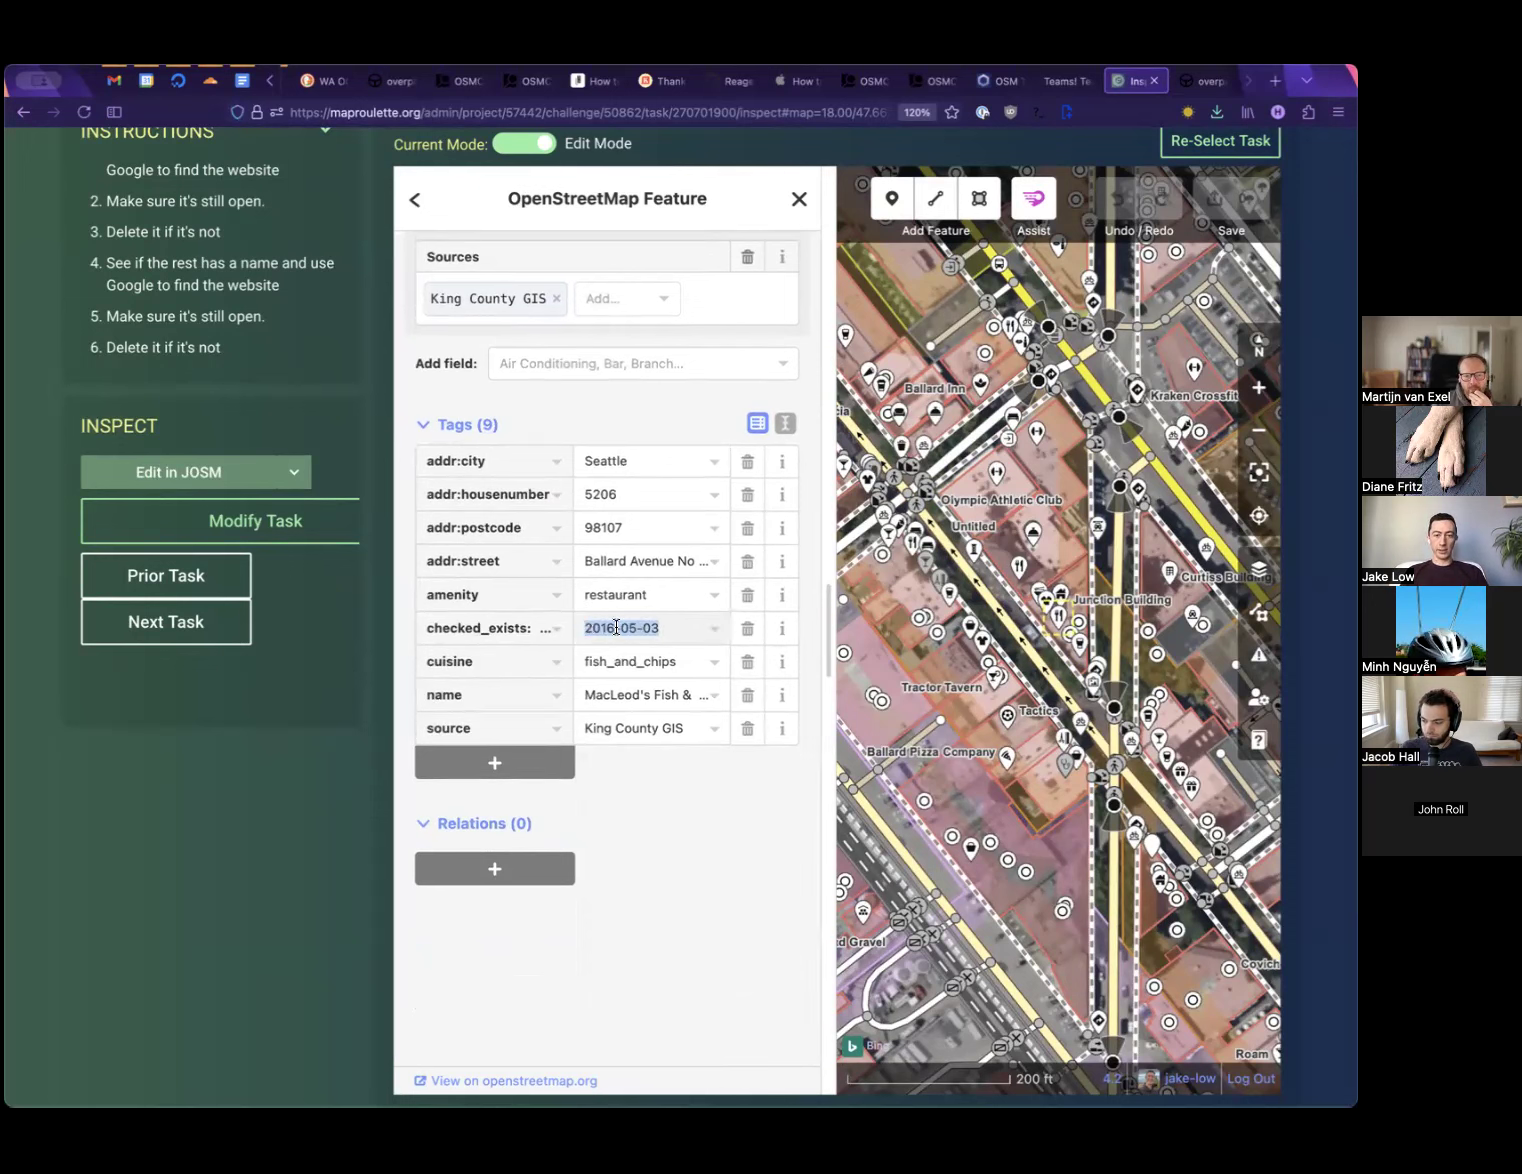
scroll(616, 627, "up", 3)
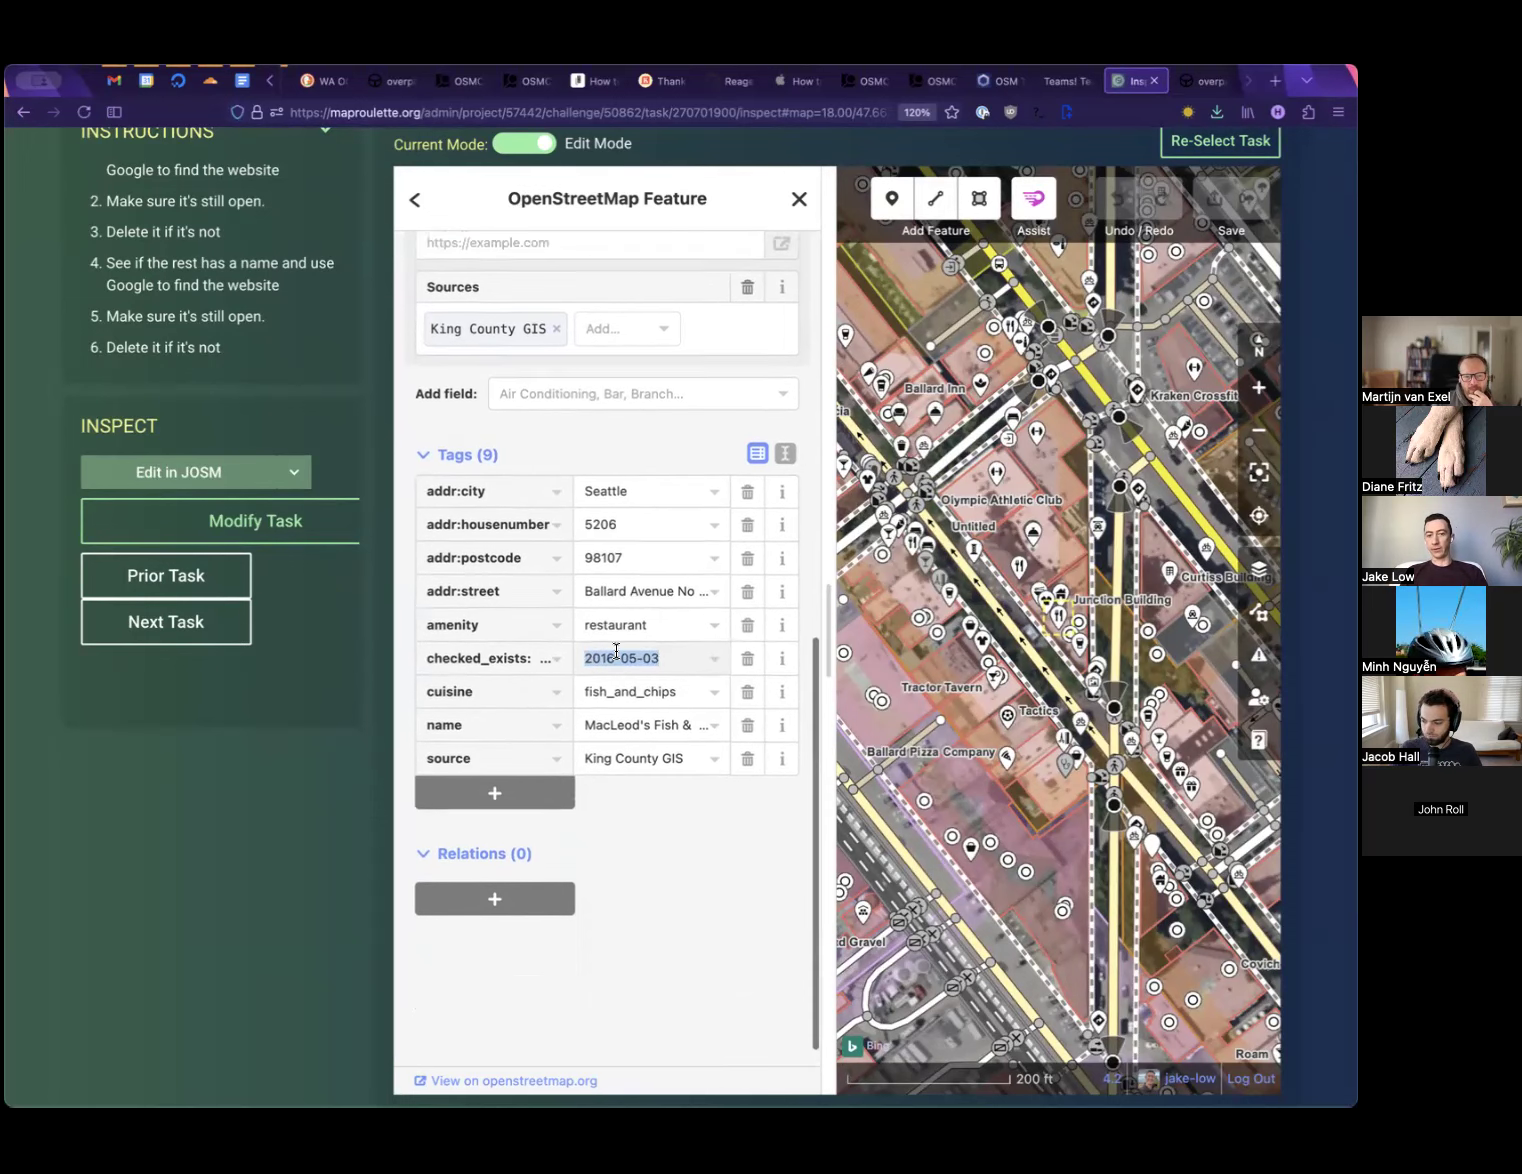
scroll(630, 568, "up", 2)
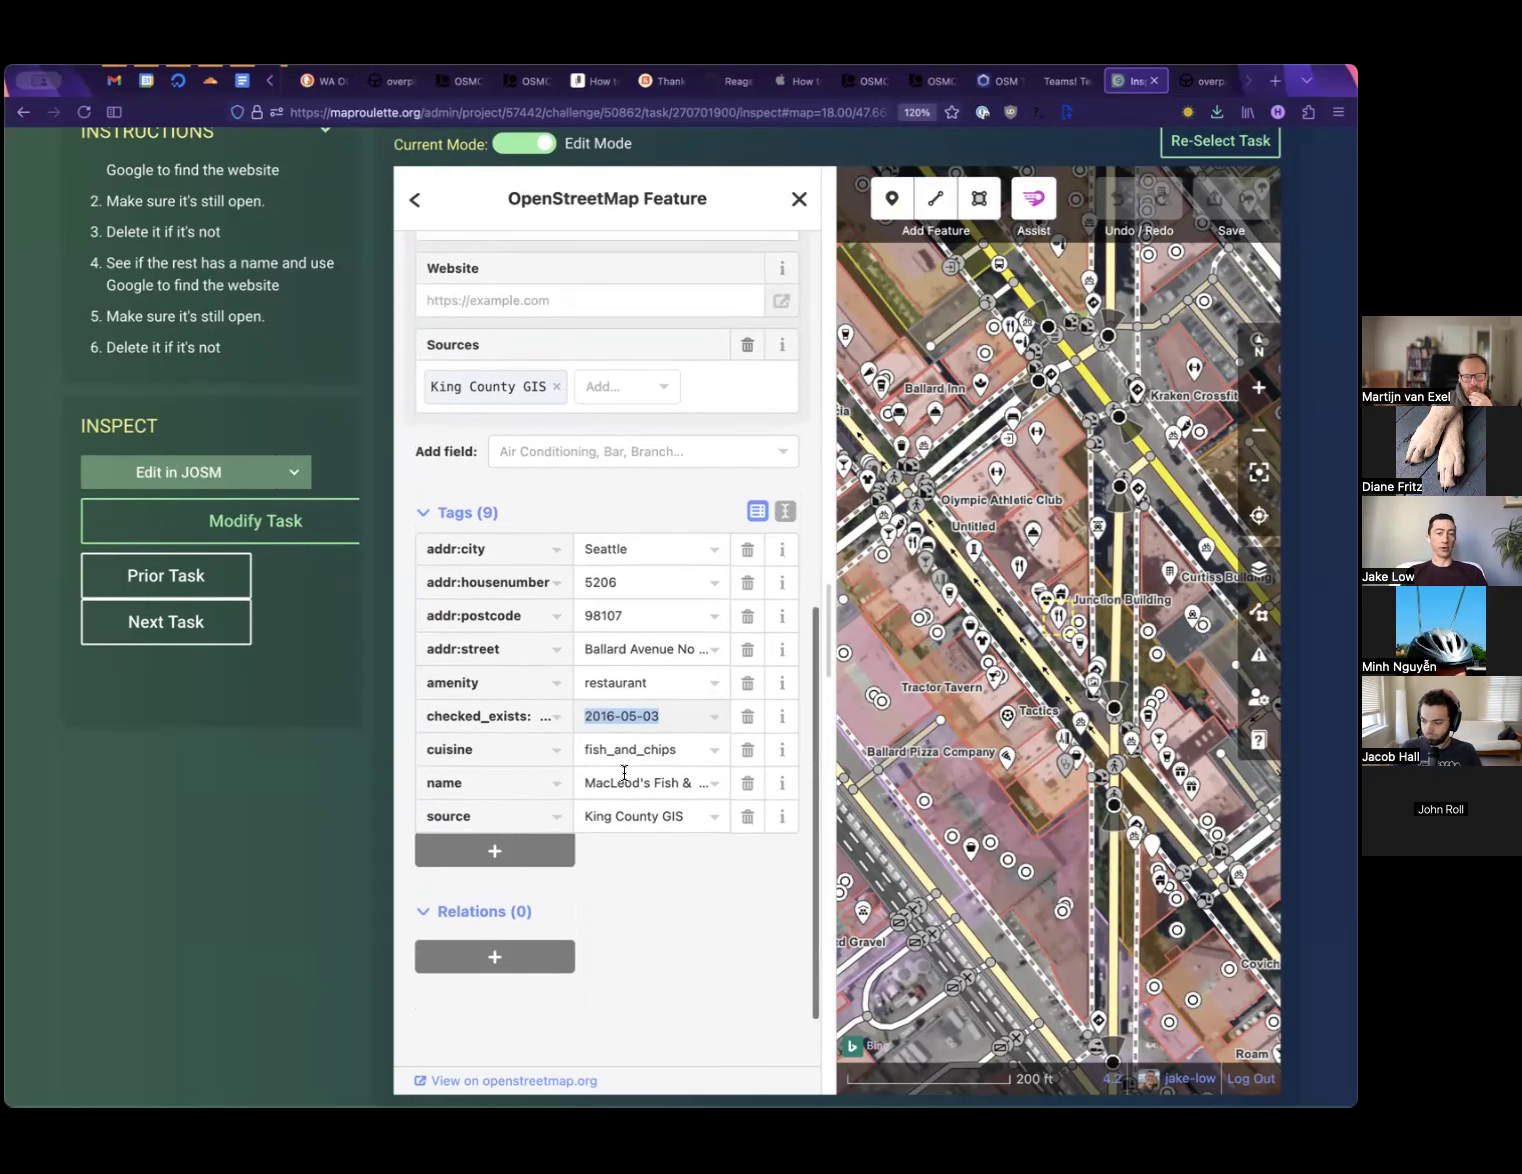
scroll(263, 838, "up", 10)
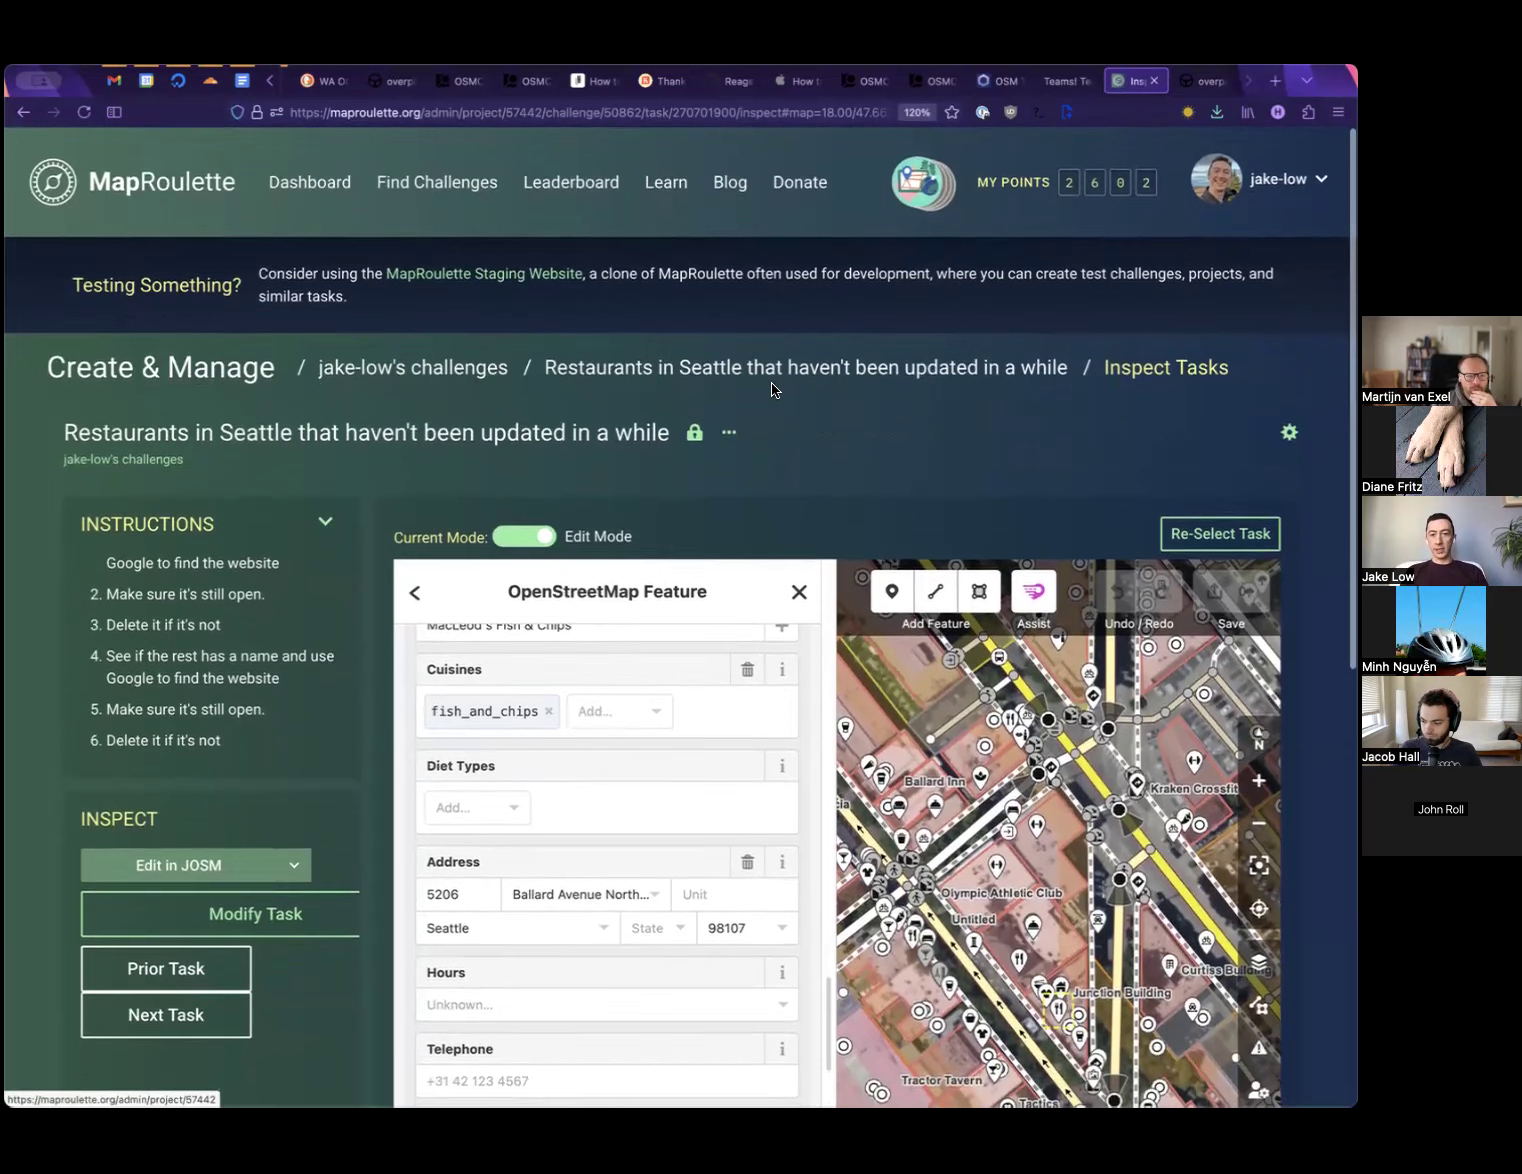
Return to the challenge's management page, then open its public page and read the description shown to mappers
left_click(832, 371)
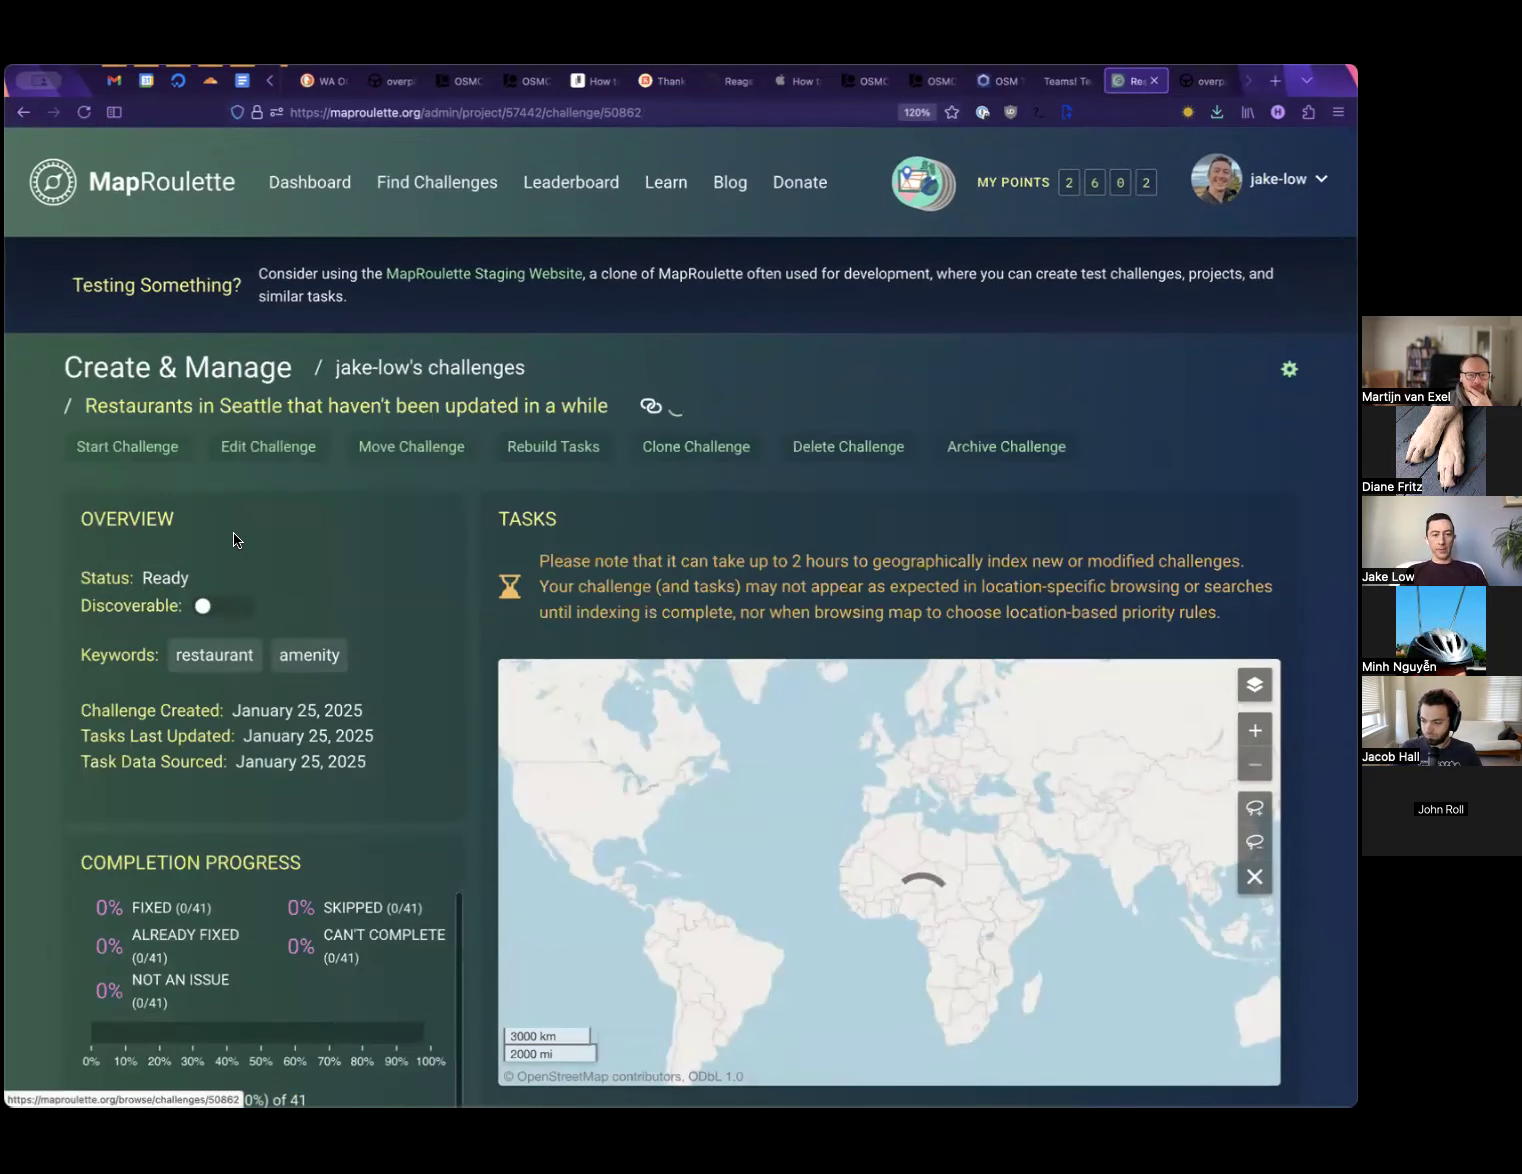
scroll(233, 532, "down", 2)
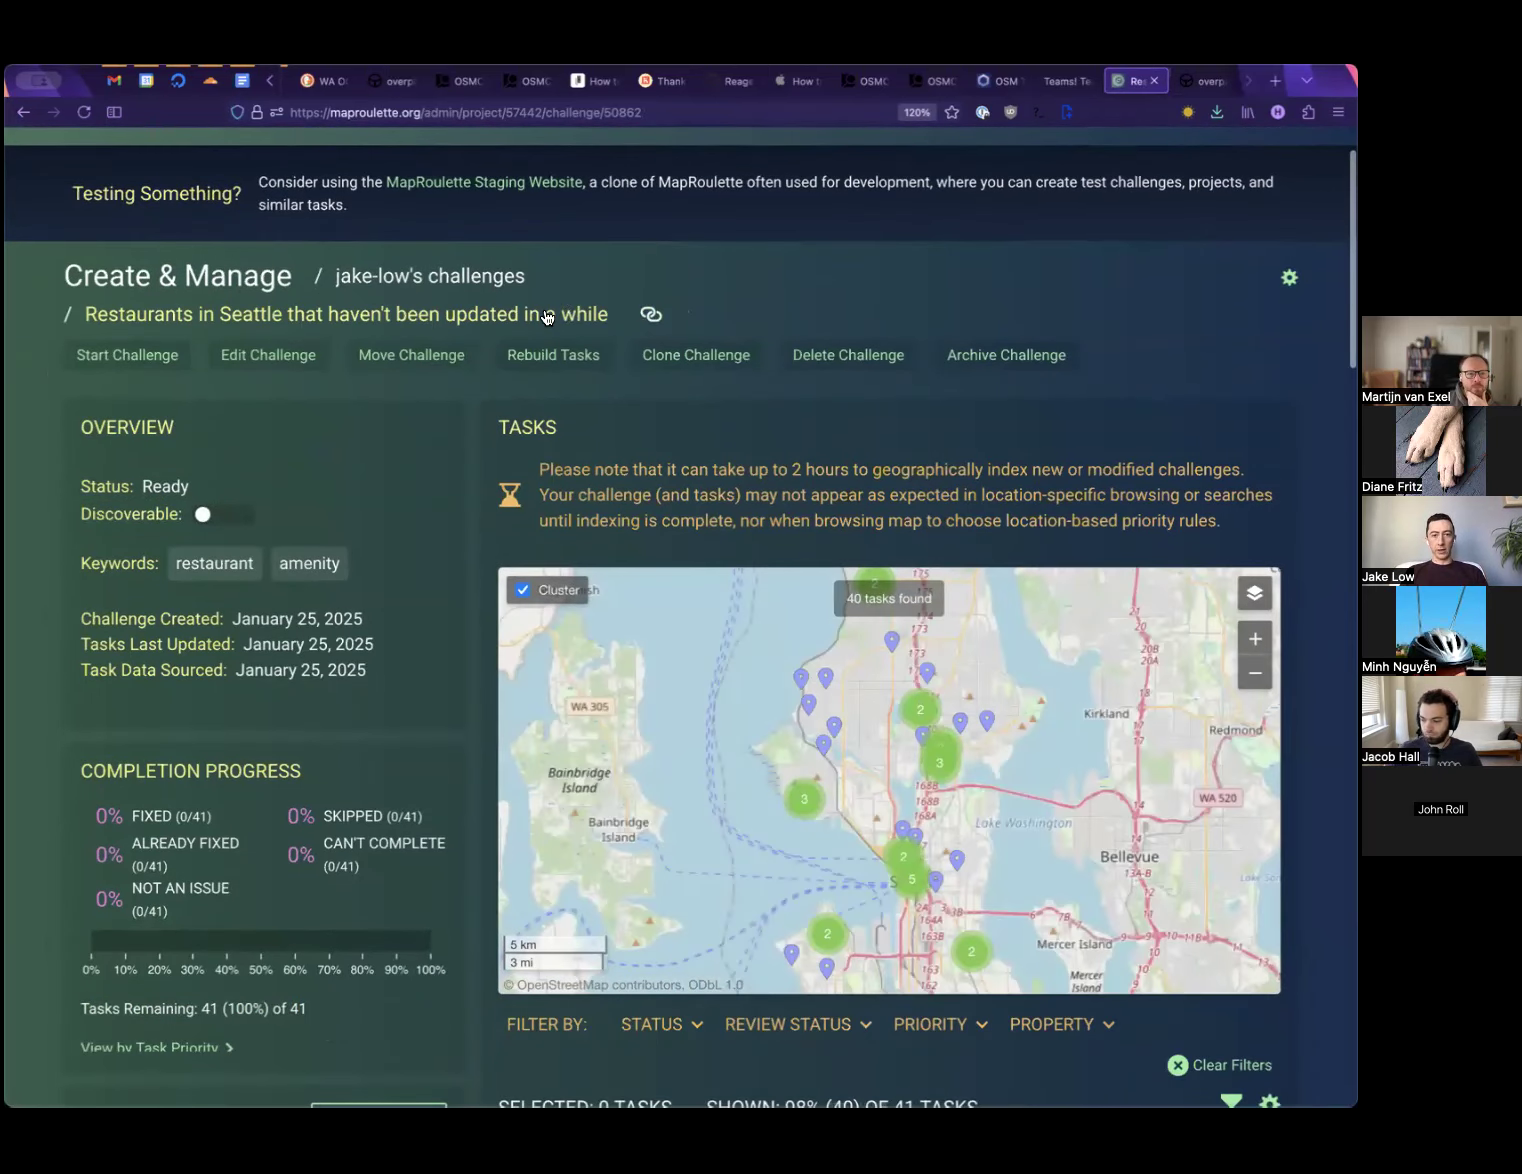
left_click(547, 315)
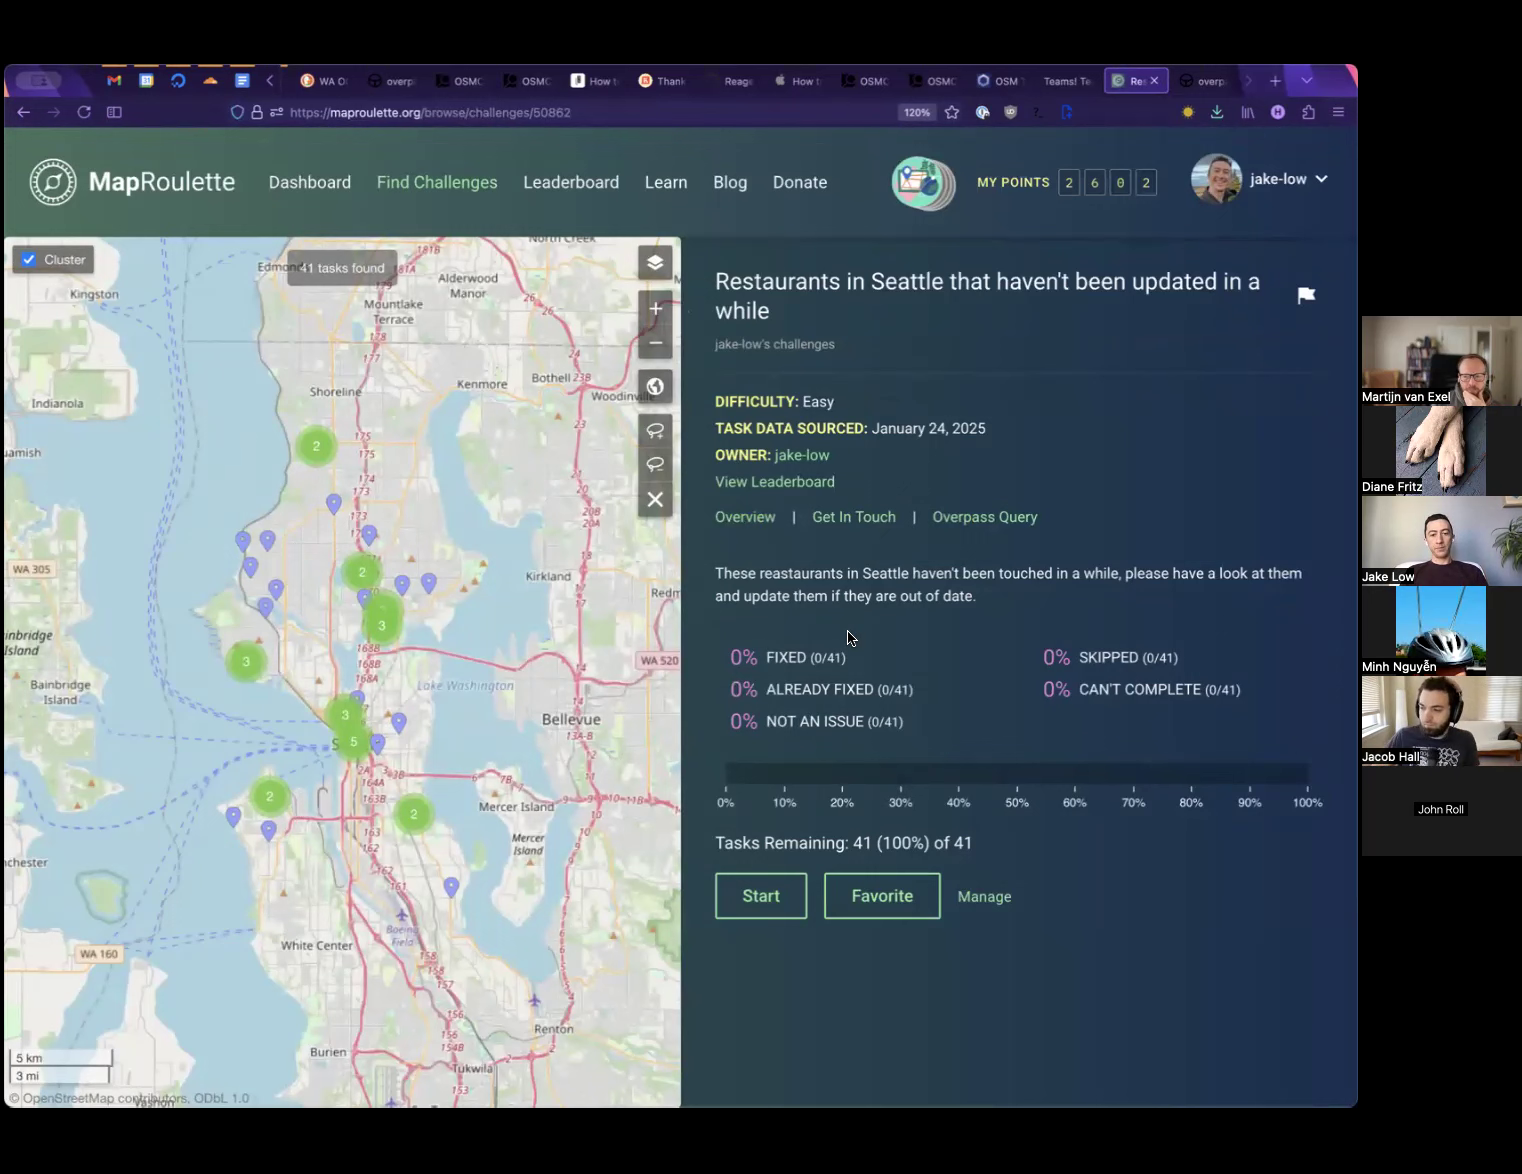
triple_click(848, 573)
left_click(890, 571)
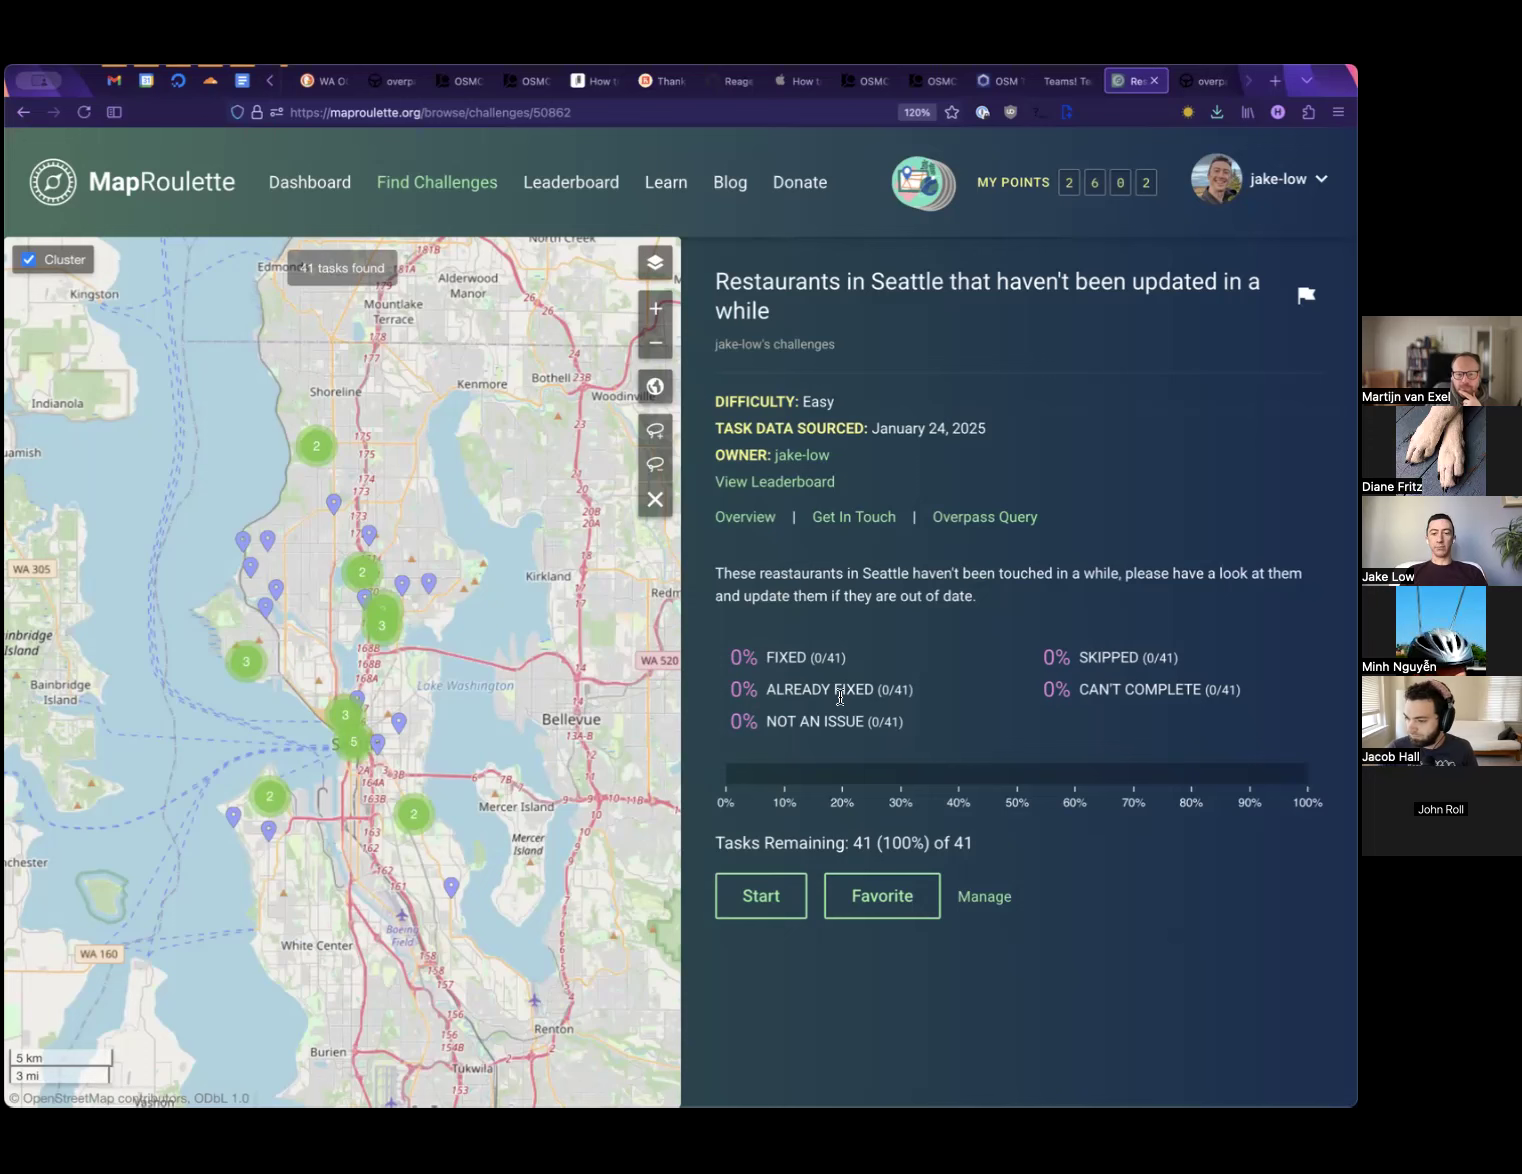
Start the challenge from its public page and load a task in the embedded editor
left_click(786, 895)
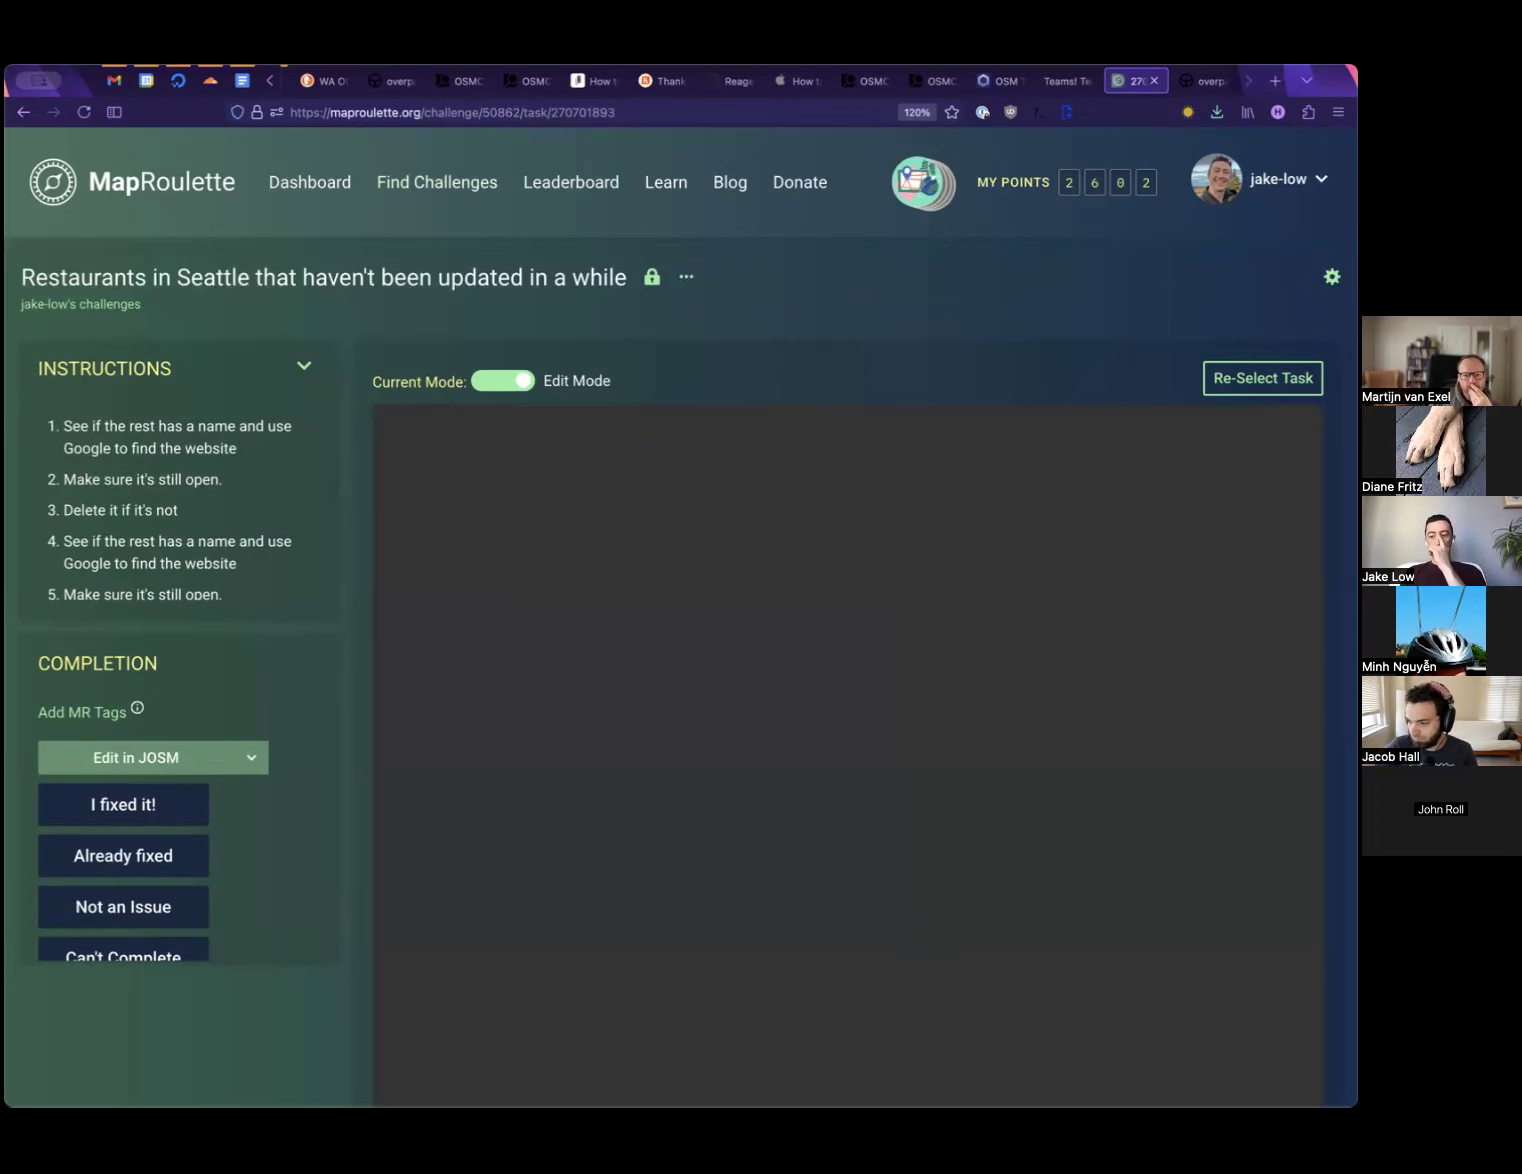
scroll(1100, 495, "down", 1)
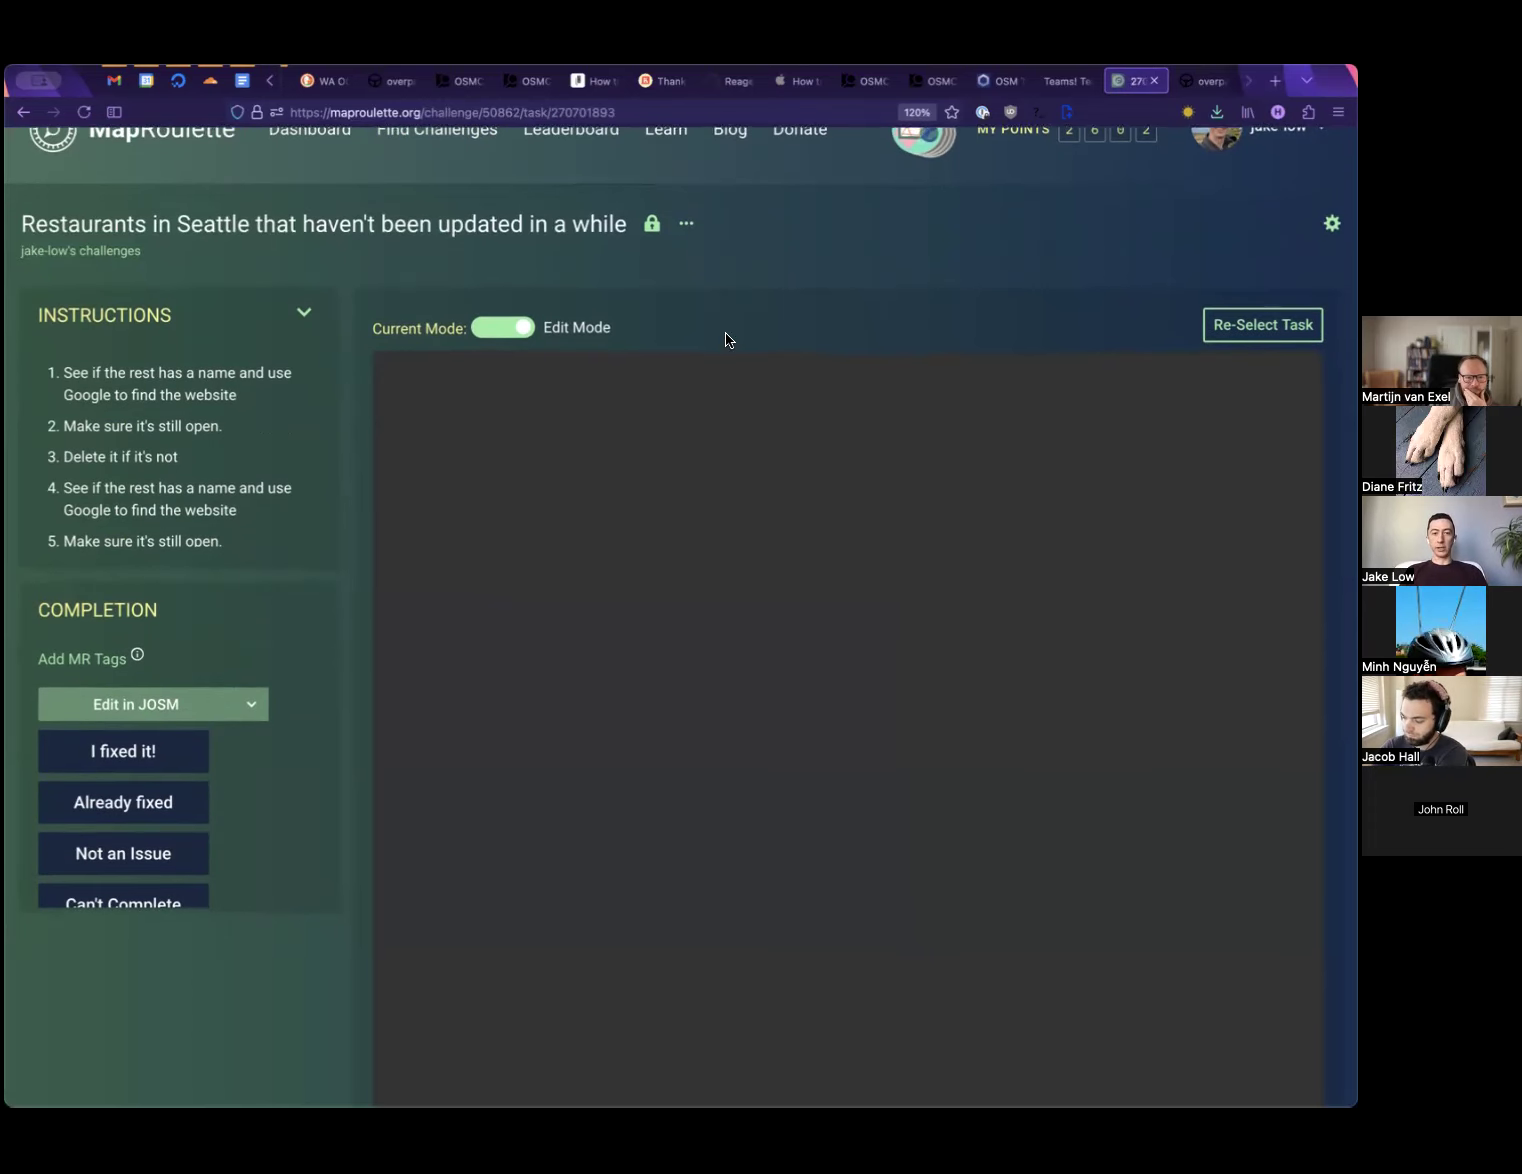
scroll(907, 445, "down", 3)
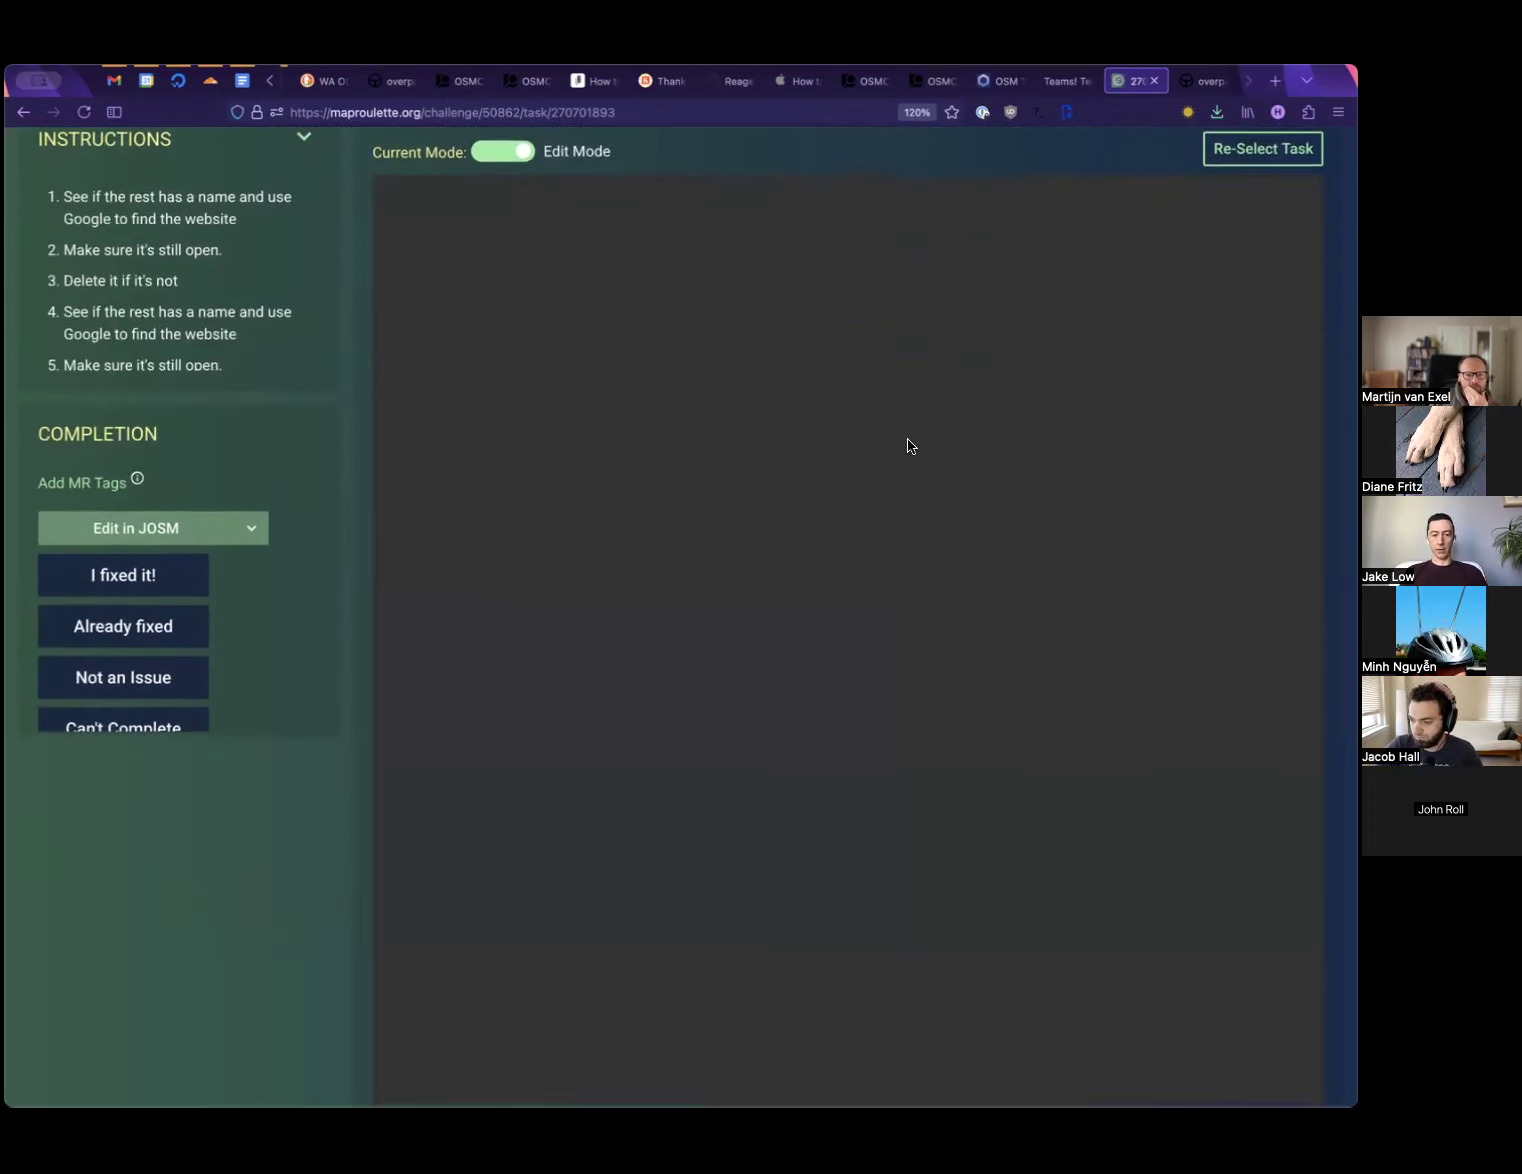
scroll(860, 390, "up", 5)
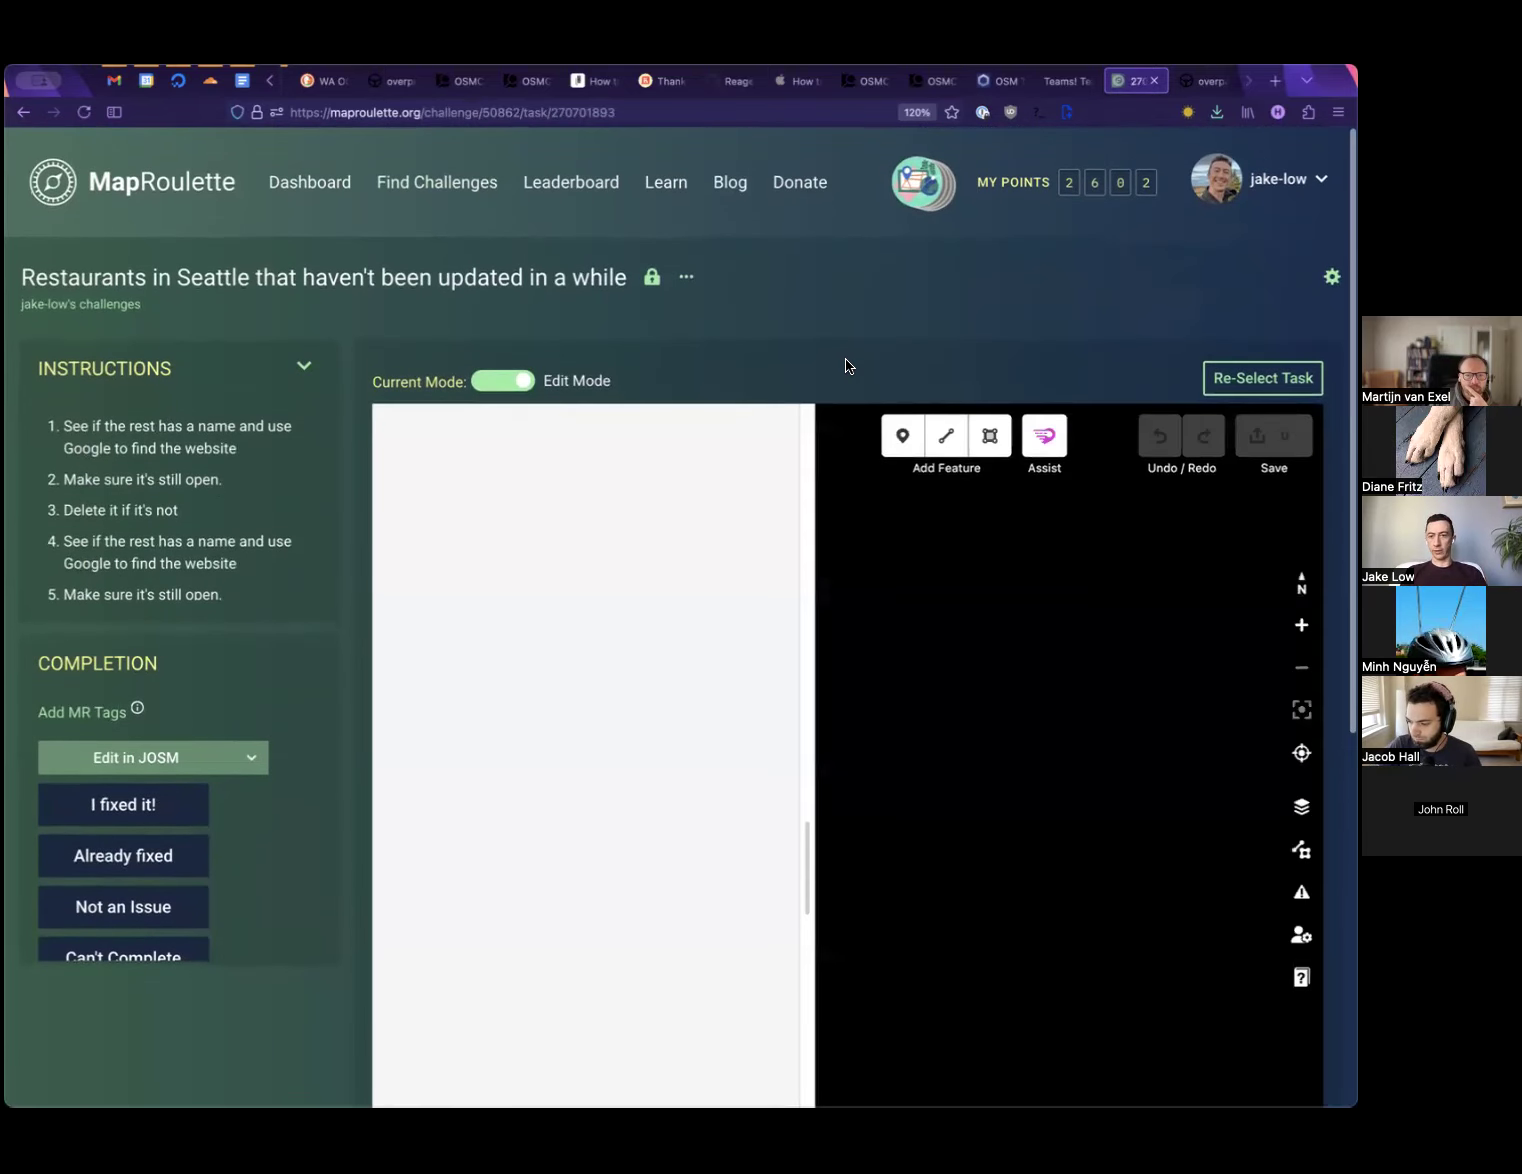
scroll(946, 440, "down", 1)
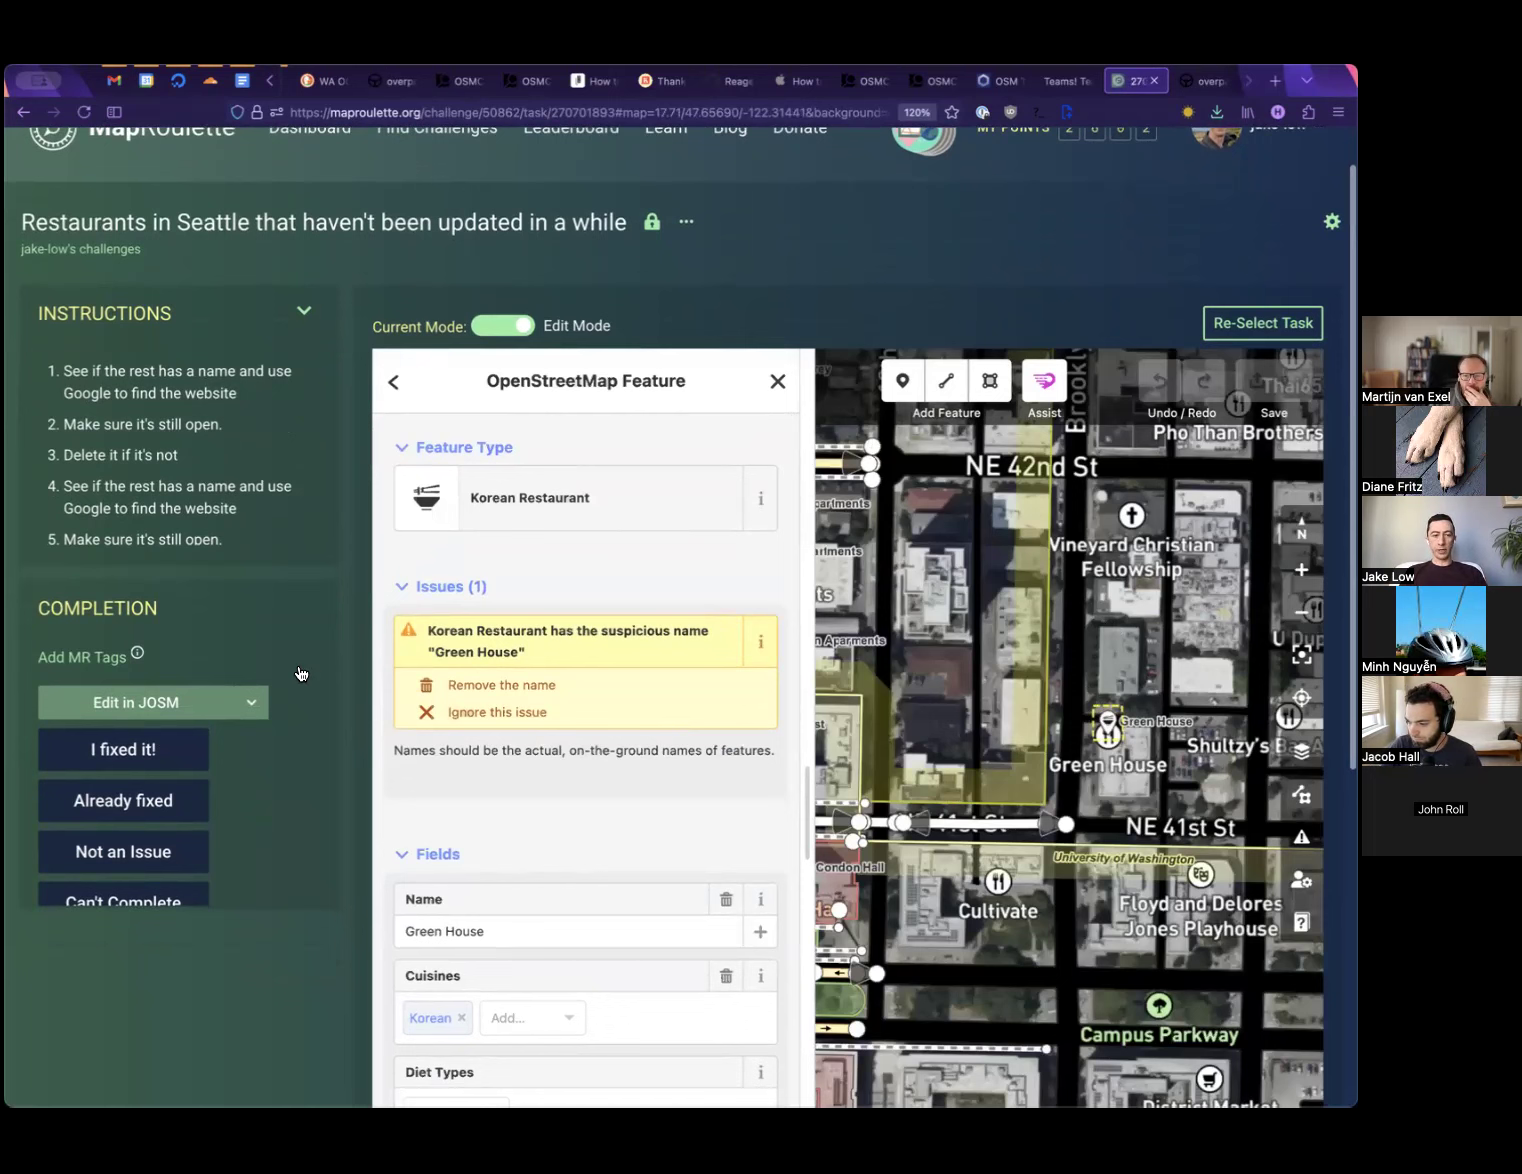
Review the available editor choices and the task completion options for the Green House restaurant task
left_click(250, 703)
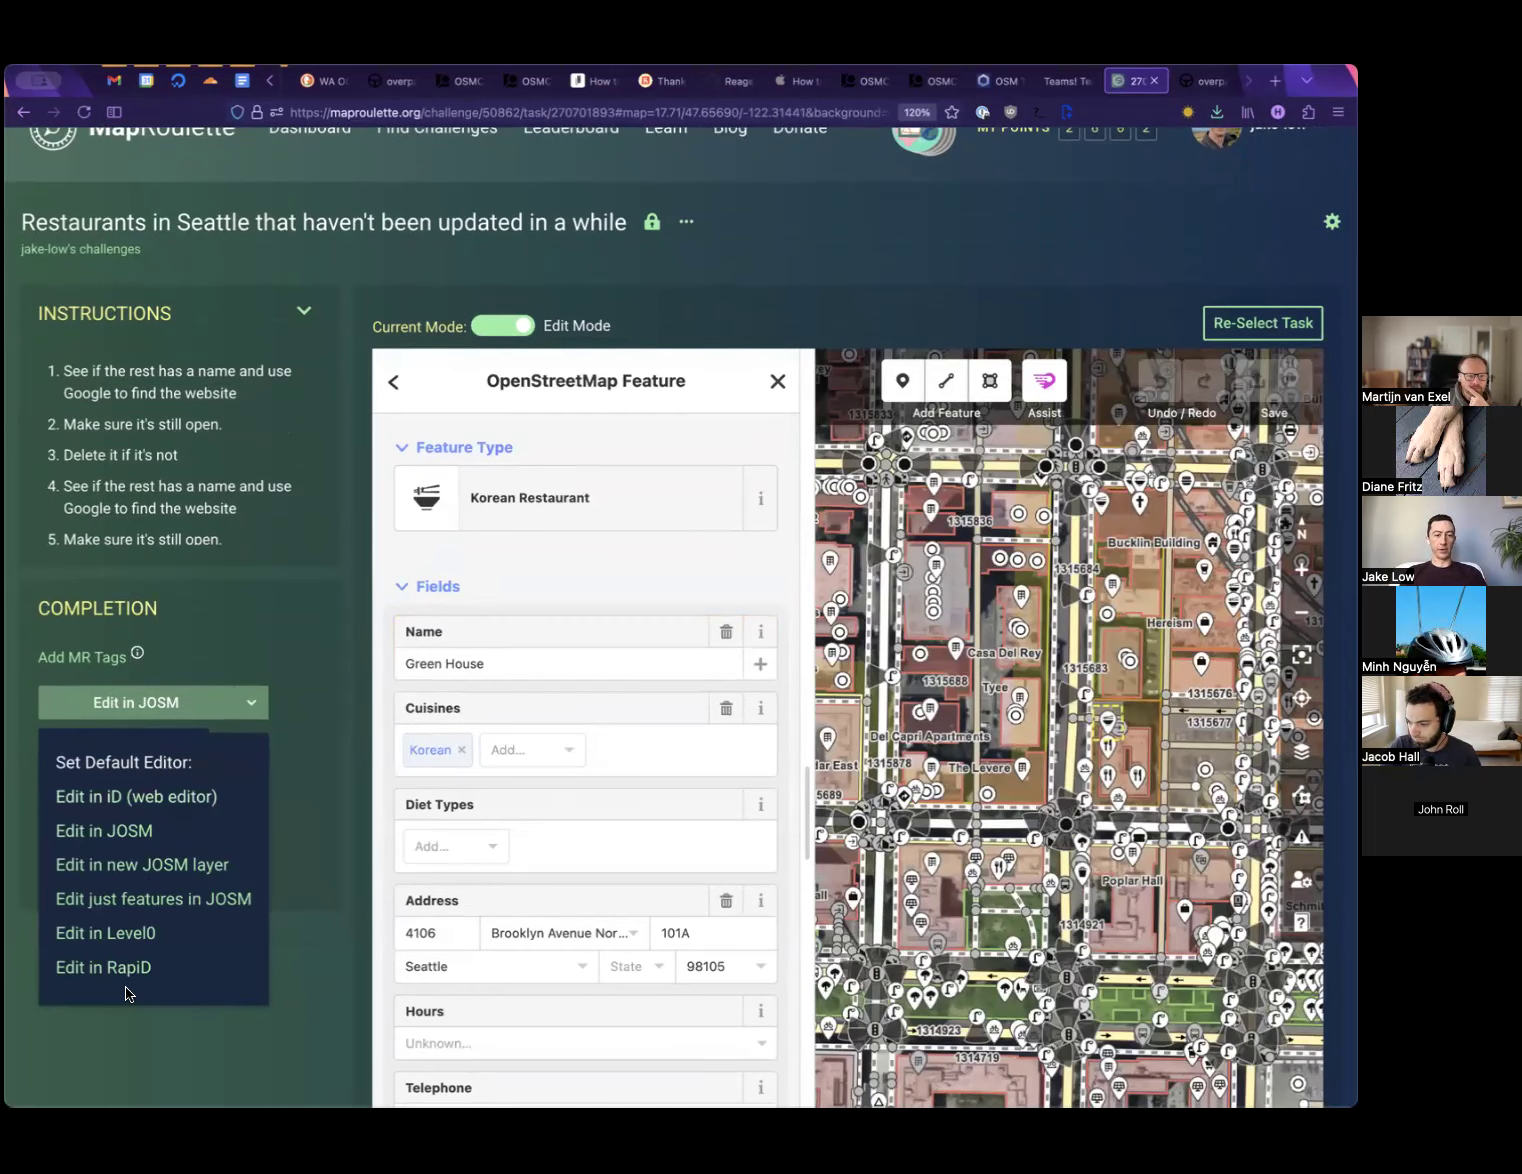
left_click(262, 700)
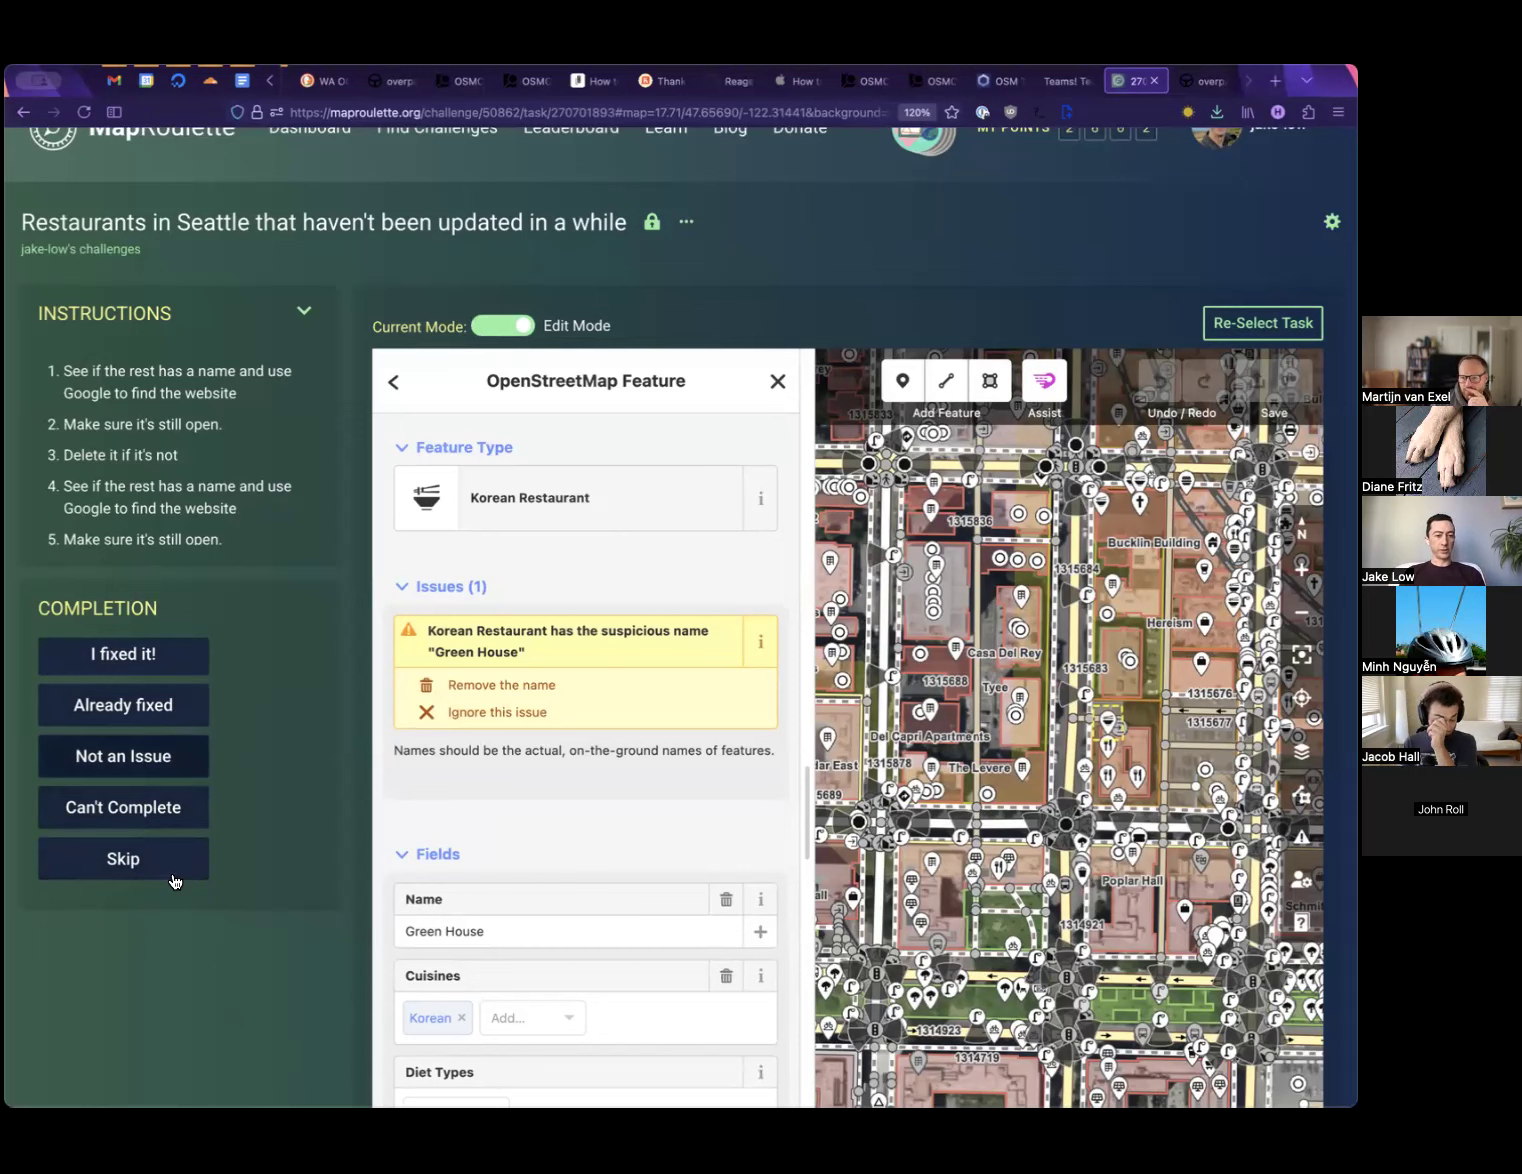
scroll(231, 688, "down", 1)
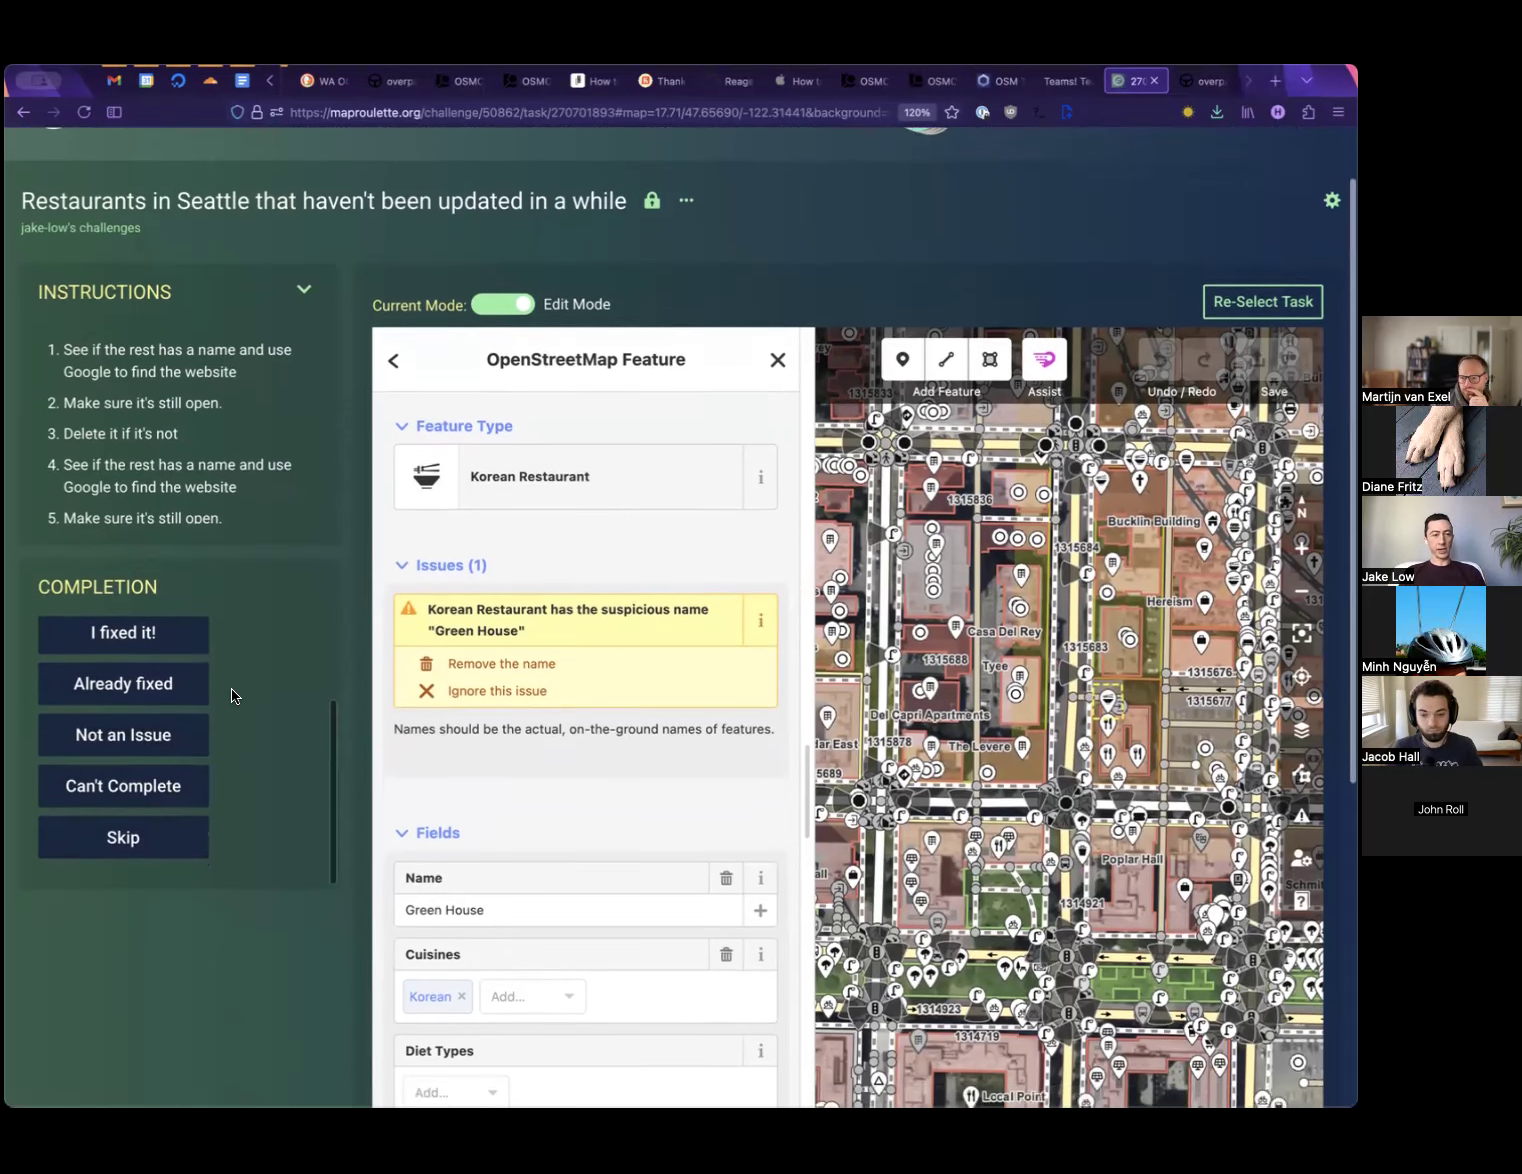
scroll(276, 503, "up", 3)
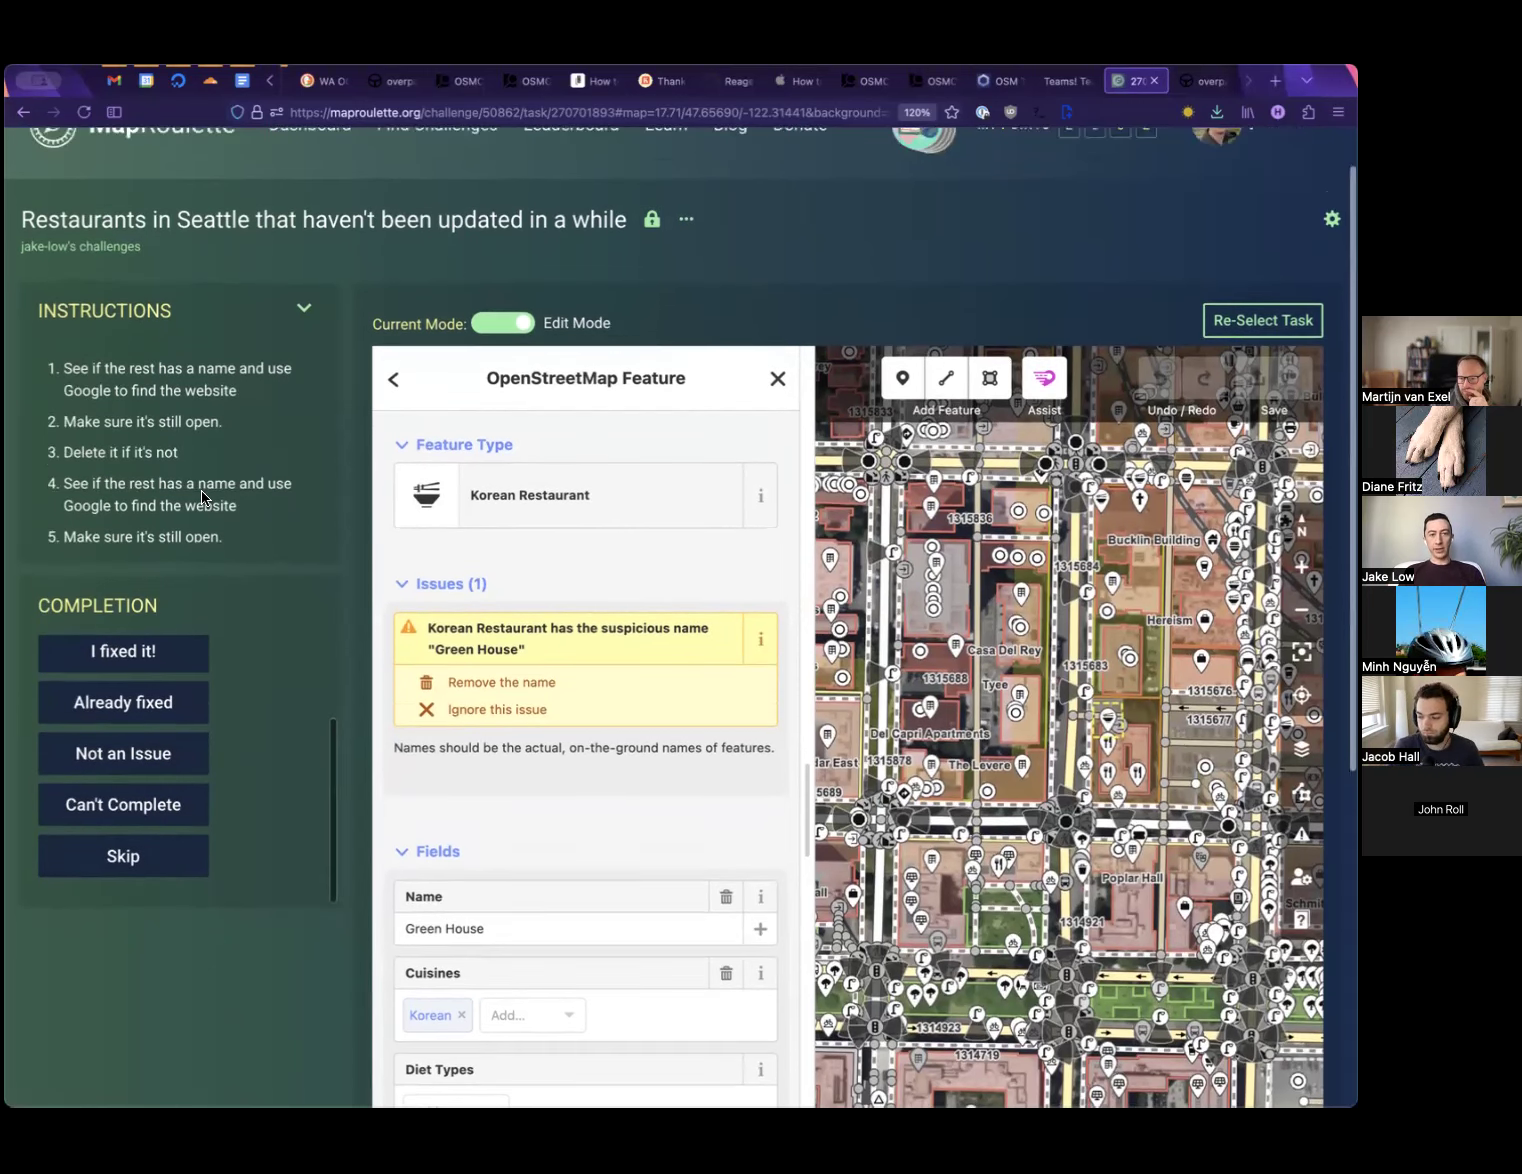